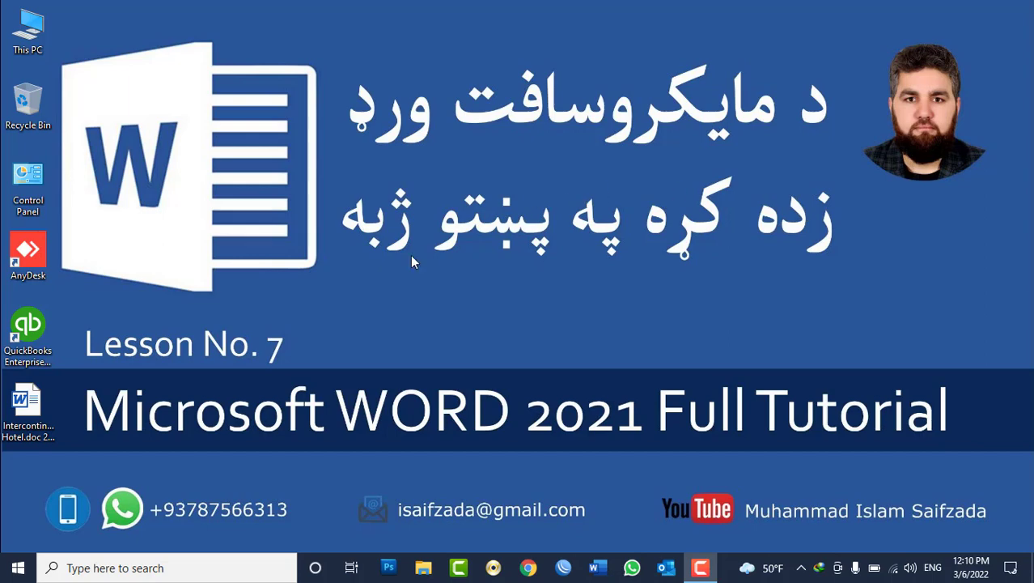
Step: Refresh the desktop and launch Word with the Run command winword
{"action": "right_click", "coordinate": [360, 181]}
{"action": "left_click", "coordinate": [407, 226]}
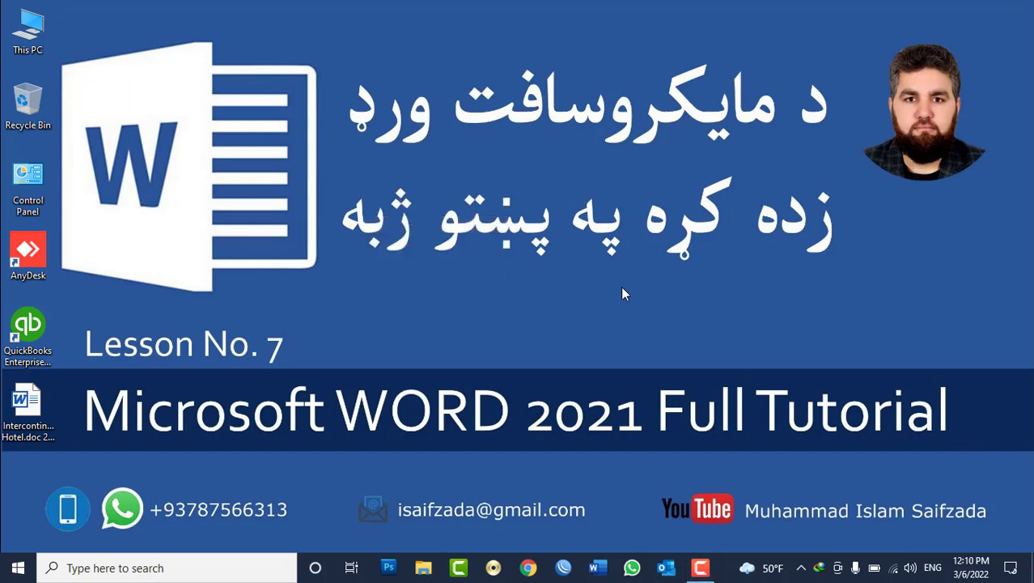
{"action": "key", "text": "super+r"}
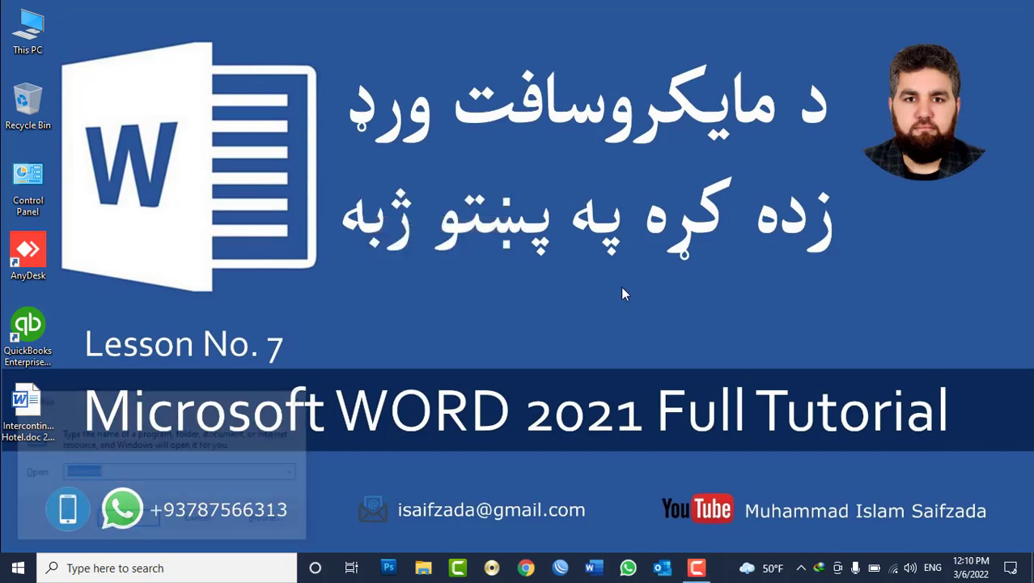
{"action": "type", "text": "winword"}
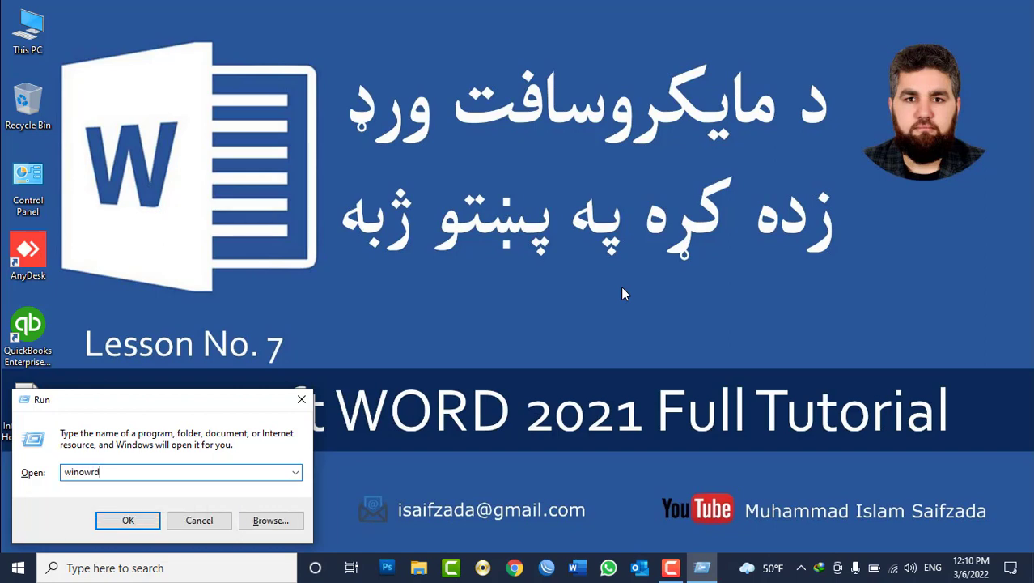
{"action": "key", "text": "Return"}
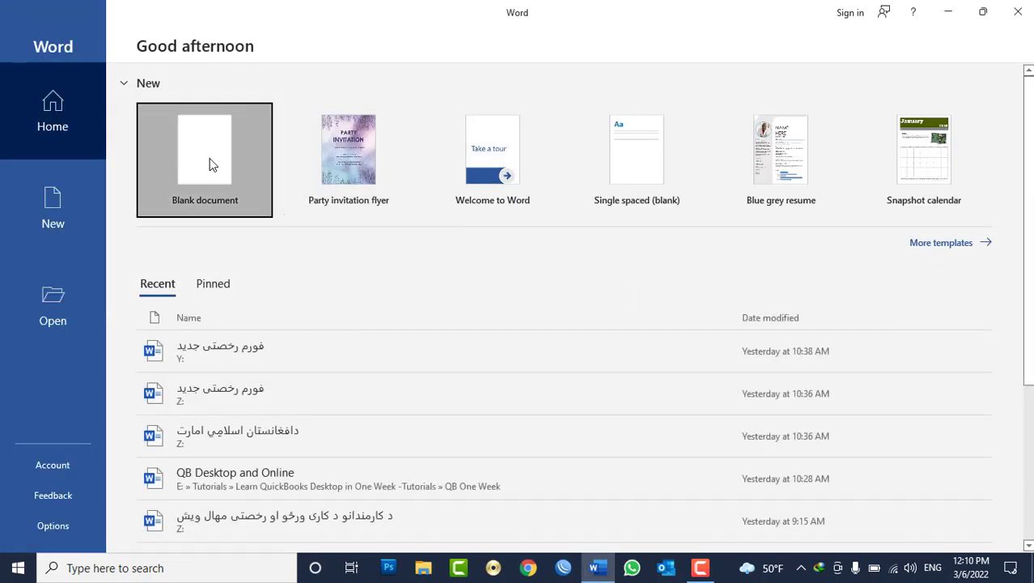
Step: Create the blank document Document1, briefly opening and closing the Paragraph settings
{"action": "left_click", "coordinate": [212, 165]}
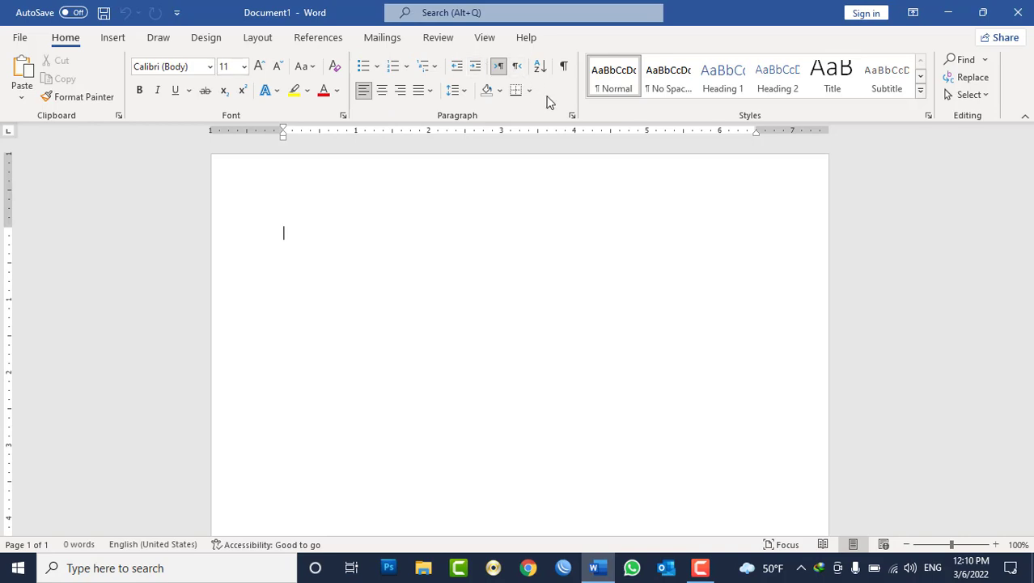
{"action": "left_click", "coordinate": [572, 116]}
{"action": "left_click", "coordinate": [883, 85]}
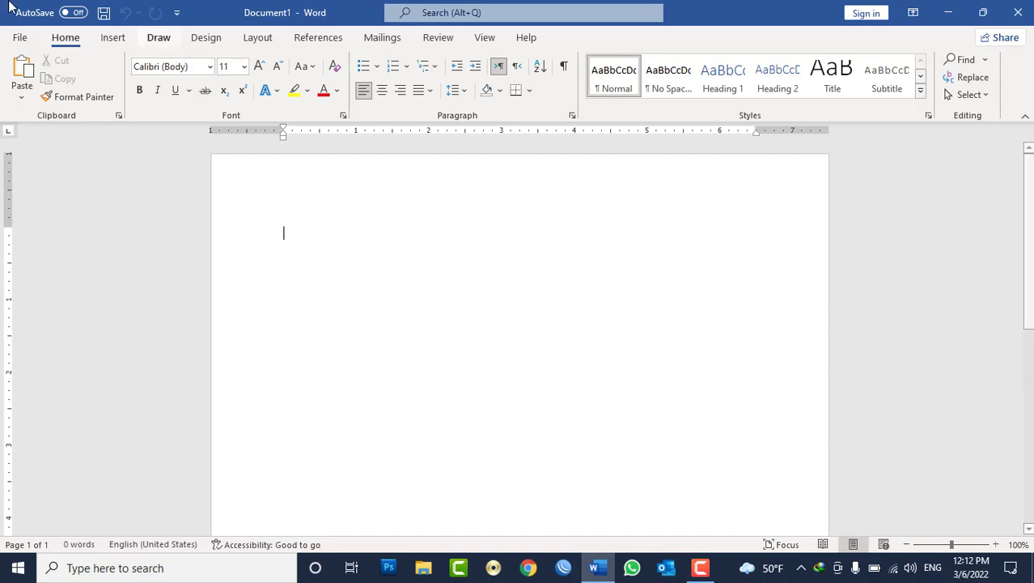
Step: Preview the Insert Table options without inserting, then make the paragraph direction right-to-left
{"action": "left_click", "coordinate": [113, 37]}
{"action": "left_click", "coordinate": [111, 90]}
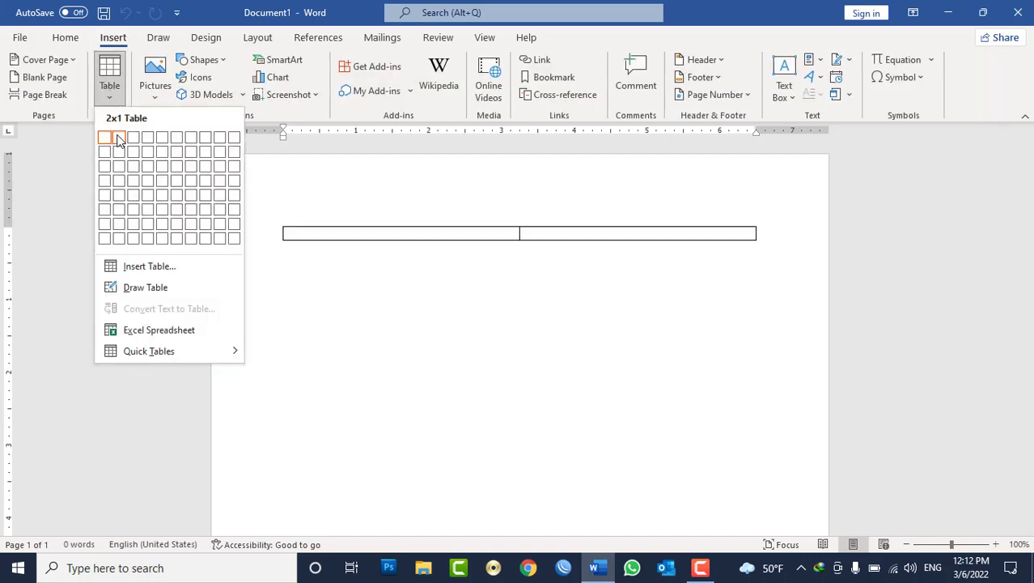
{"action": "left_click", "coordinate": [65, 37]}
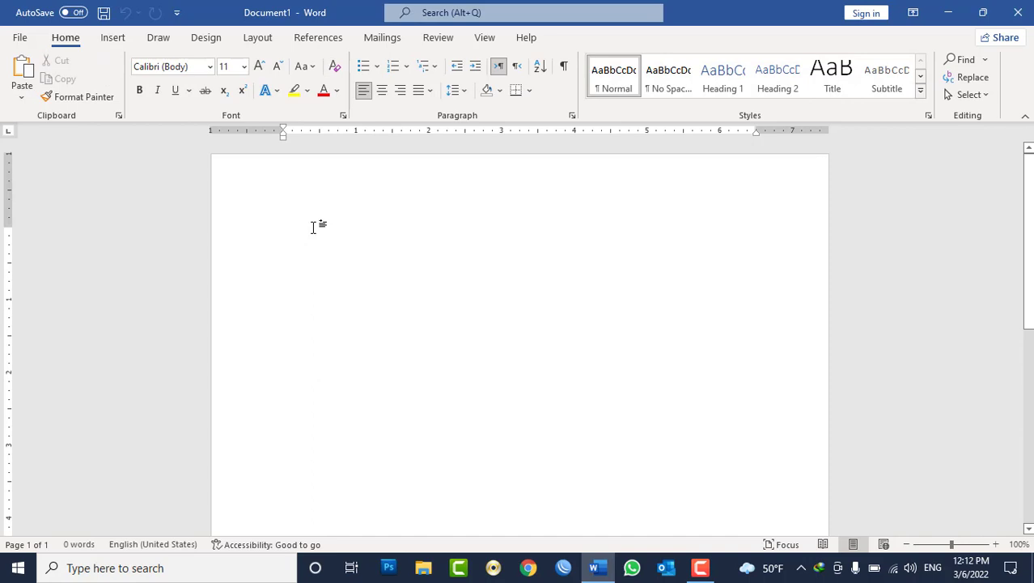
{"action": "left_click", "coordinate": [518, 68]}
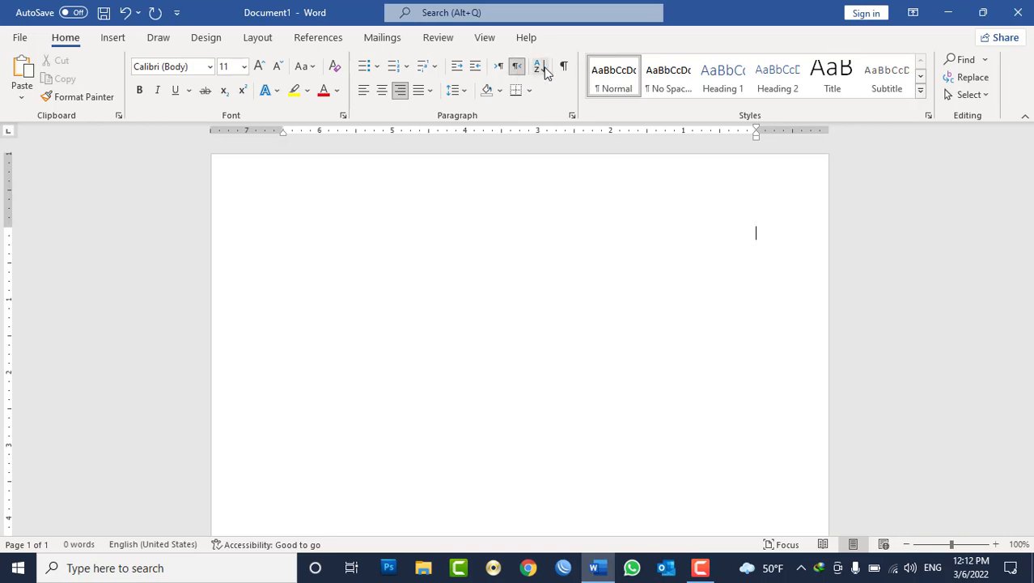
Step: Switch back to left-to-right and type a +---+ marker line outlining five columns
{"action": "left_click", "coordinate": [500, 68]}
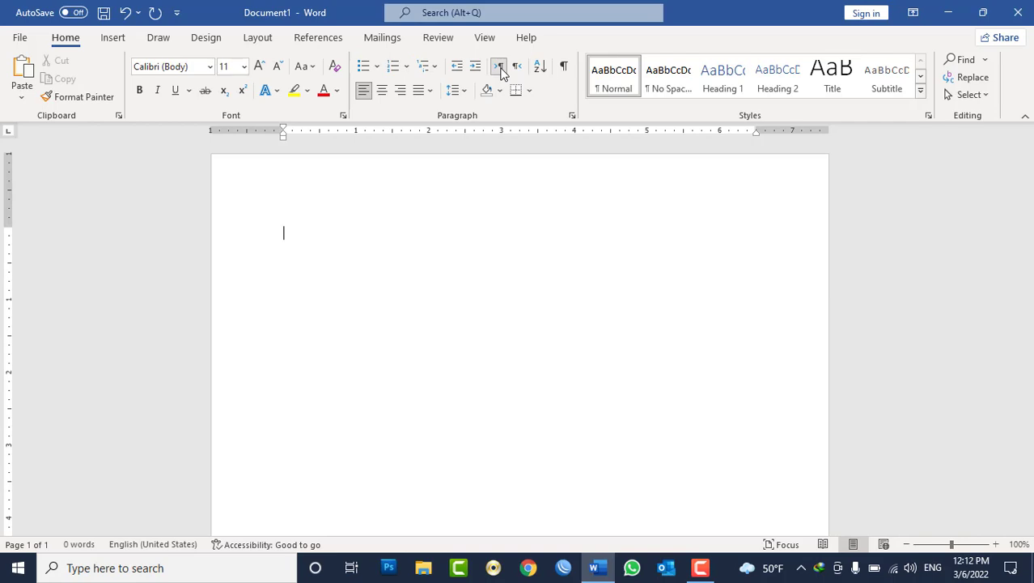
{"action": "type", "text": "+"}
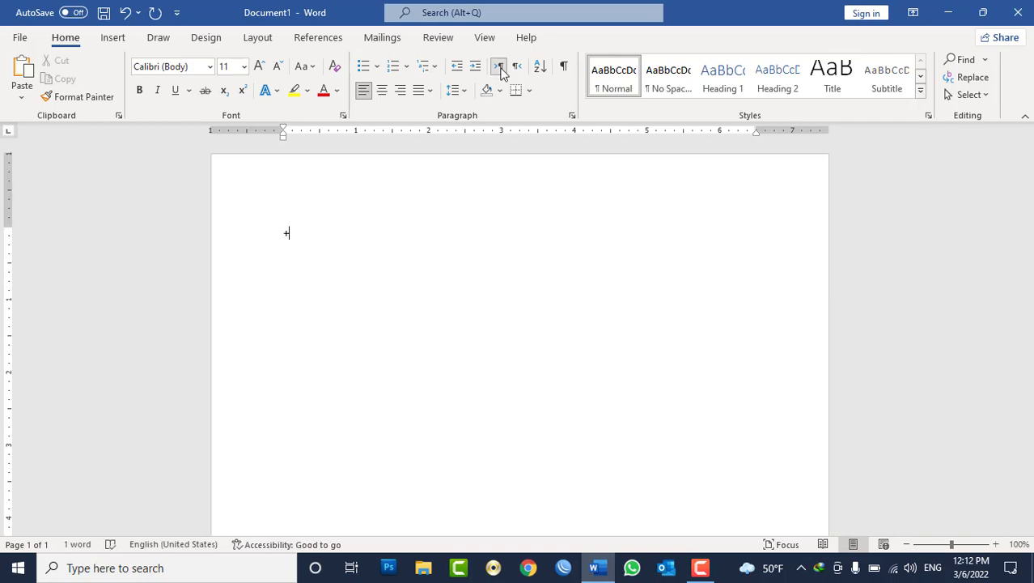
{"action": "type", "text": "------"}
{"action": "type", "text": "+"}
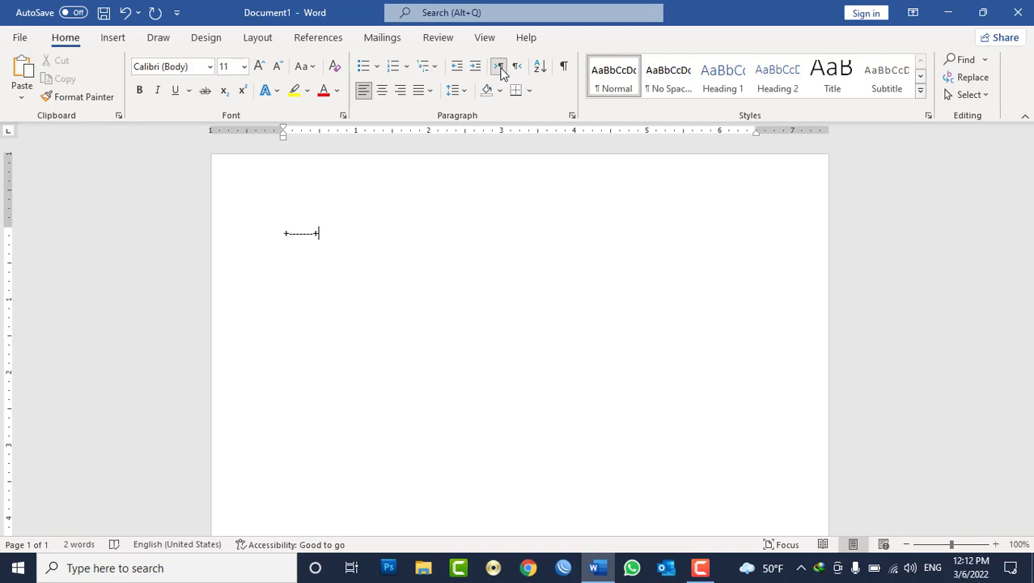
{"action": "type", "text": "----------"}
{"action": "type", "text": "-"}
{"action": "type", "text": "--------------"}
{"action": "type", "text": "+"}
{"action": "type", "text": "--------"}
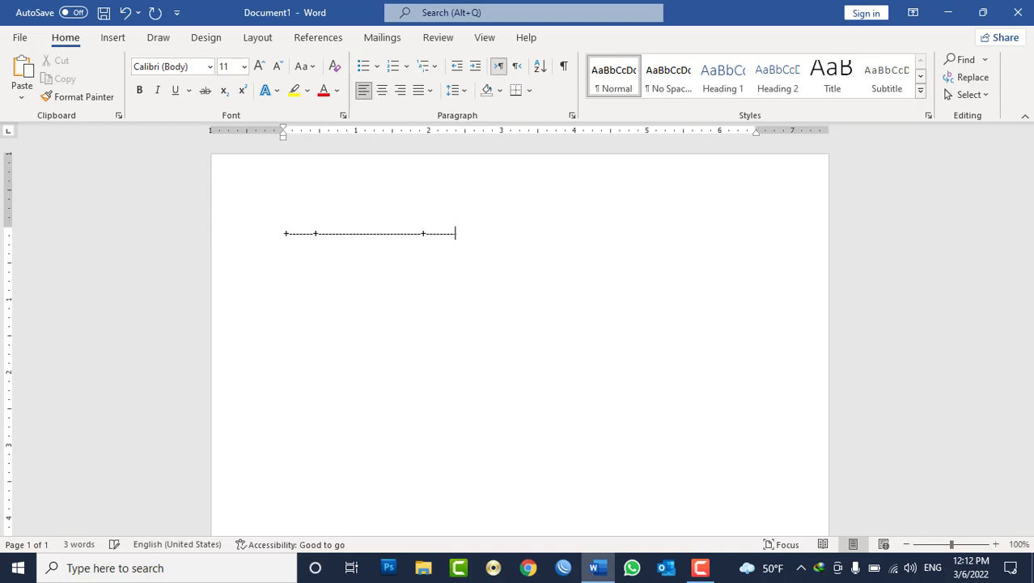
{"action": "type", "text": "--------------------"}
{"action": "type", "text": "+"}
{"action": "type", "text": "-------------------------------"}
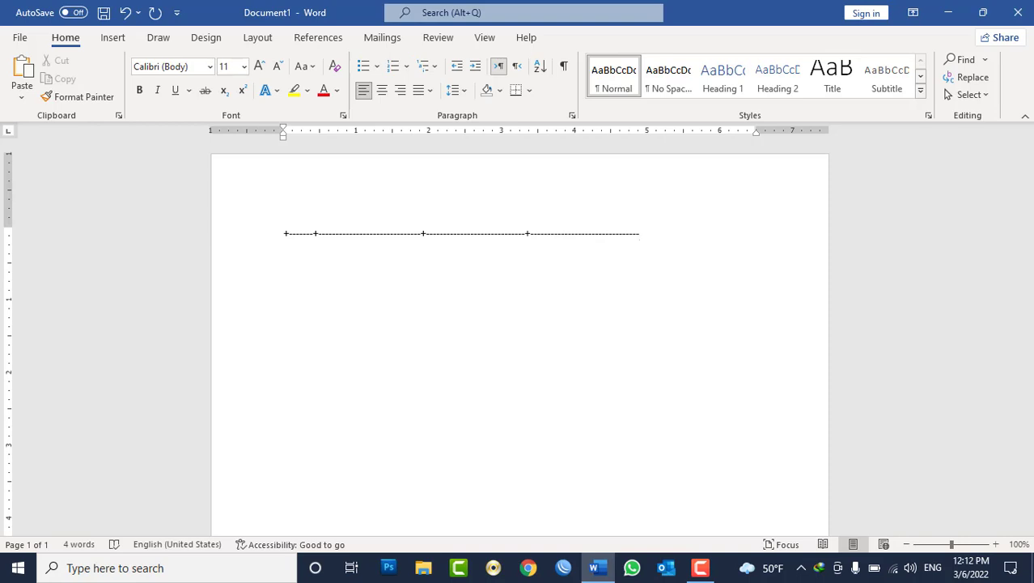
{"action": "type", "text": "+"}
{"action": "type", "text": "---"}
{"action": "type", "text": "--------------------"}
{"action": "type", "text": "+-------------------------+"}
Step: Convert the marker line into a five-column table and add rows from the last cell
{"action": "key", "text": "Return"}
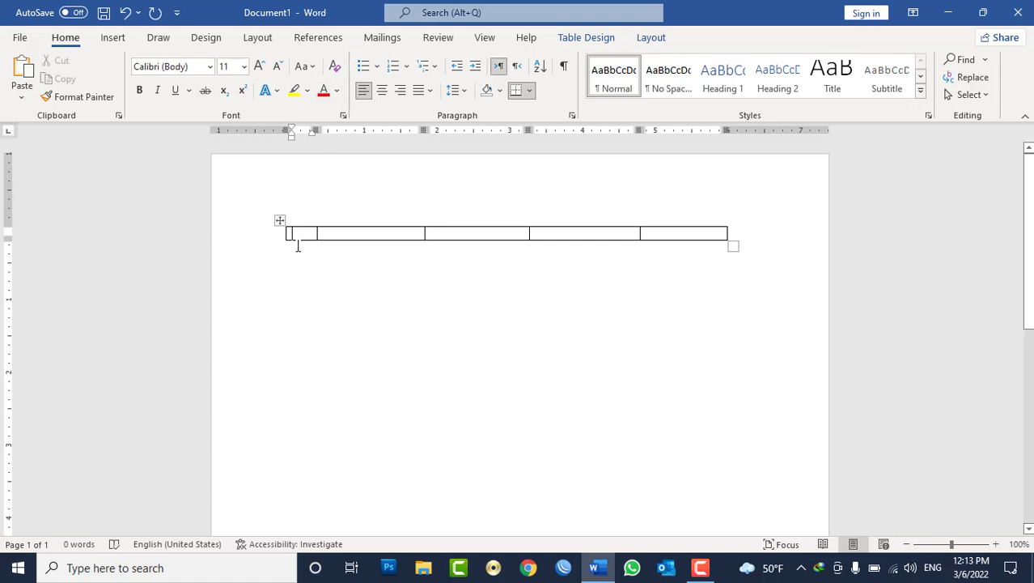
{"action": "left_click_drag", "start_coordinate": [298, 233], "coordinate": [669, 240]}
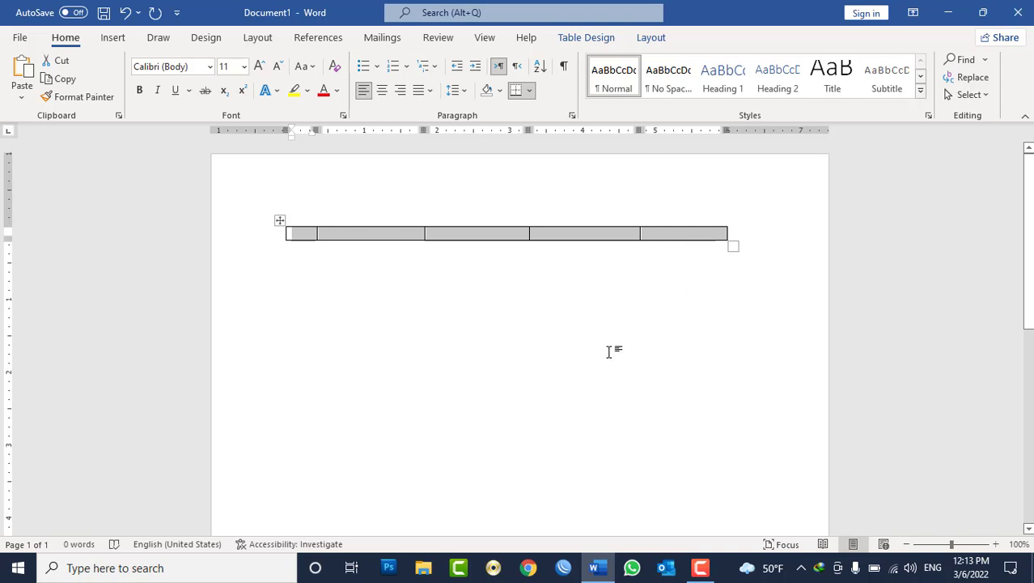
{"action": "left_click", "coordinate": [654, 233]}
{"action": "key", "text": "Tab"}
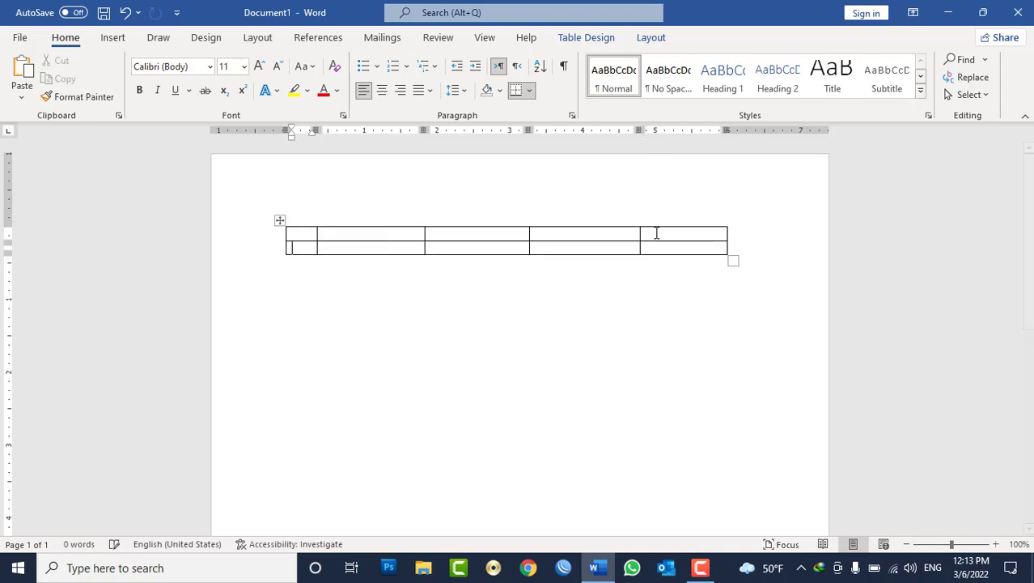
{"action": "key", "text": "Tab"}
{"action": "key", "text": "Tab"}
{"action": "key", "text": "Tab"}
{"action": "key", "text": "Tab"}
{"action": "key", "text": "Tab"}
{"action": "key", "text": "Tab"}
{"action": "key", "text": "Tab"}
{"action": "key", "text": "Tab"}
{"action": "key", "text": "Tab"}
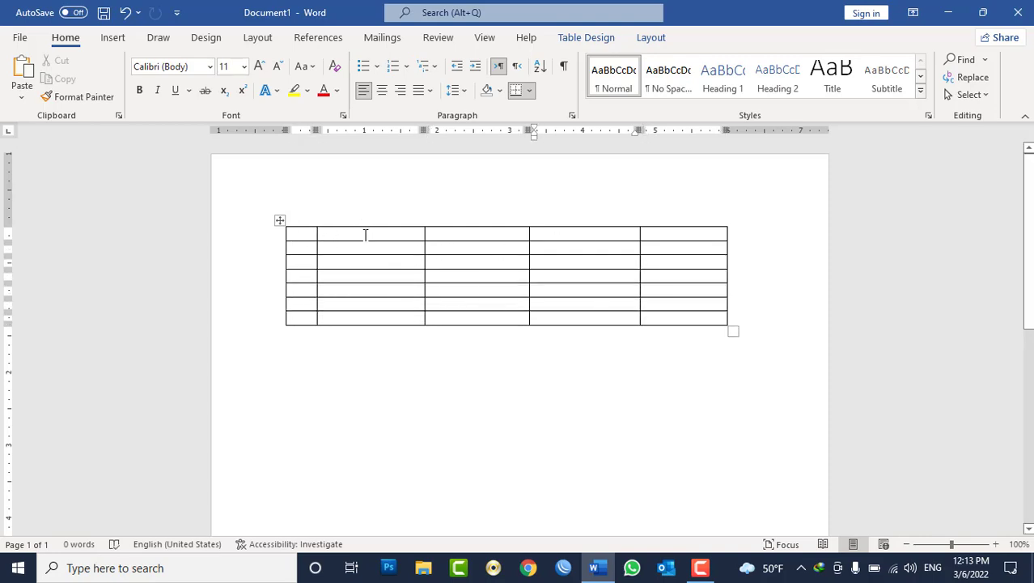
Step: Select the second column and the row 2 cells, then clear the selection
{"action": "left_click_drag", "start_coordinate": [365, 235], "coordinate": [382, 317]}
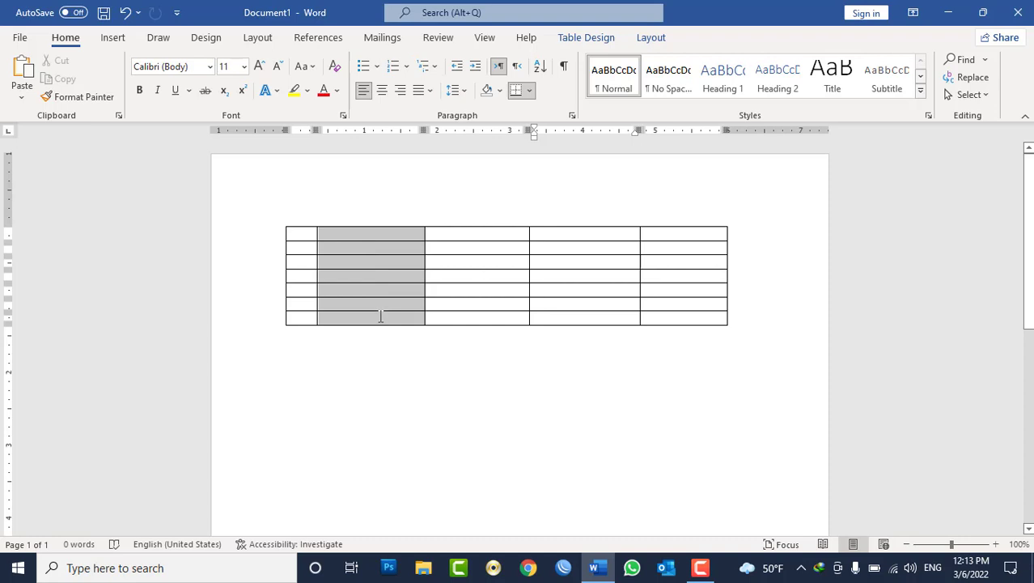
{"action": "left_click", "coordinate": [349, 267]}
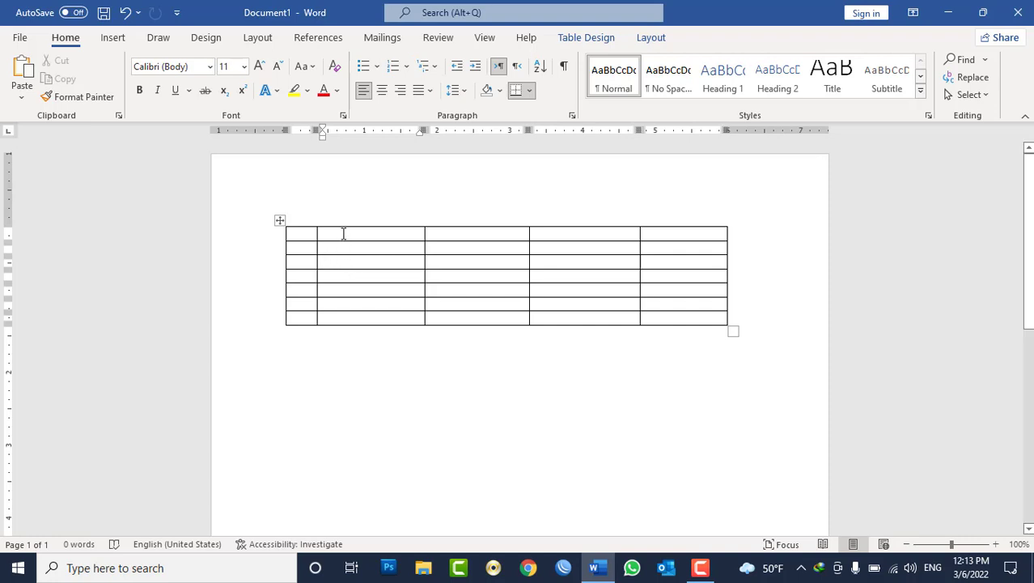
{"action": "left_click_drag", "start_coordinate": [343, 233], "coordinate": [354, 321]}
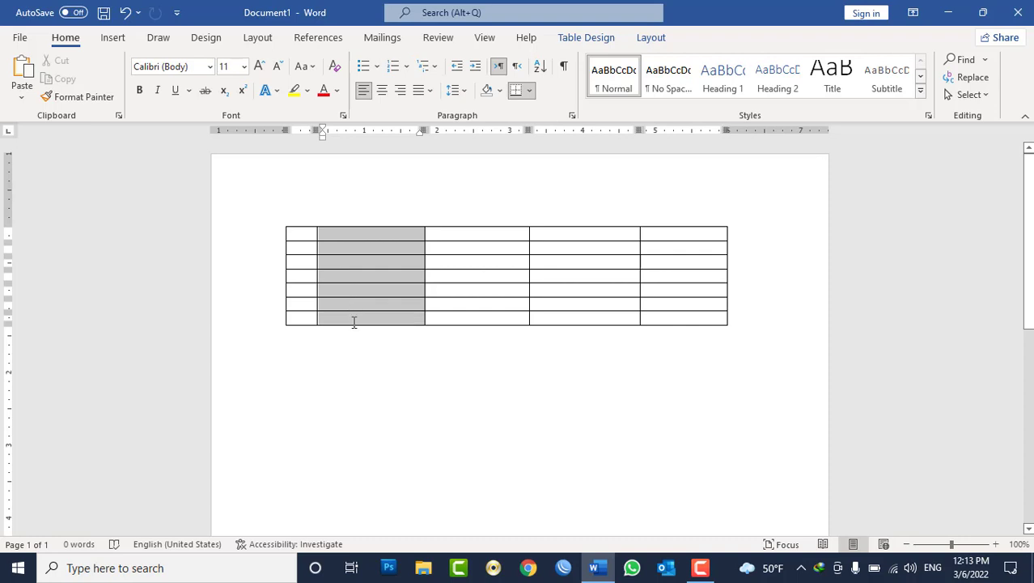
{"action": "left_click_drag", "start_coordinate": [354, 321], "coordinate": [353, 327]}
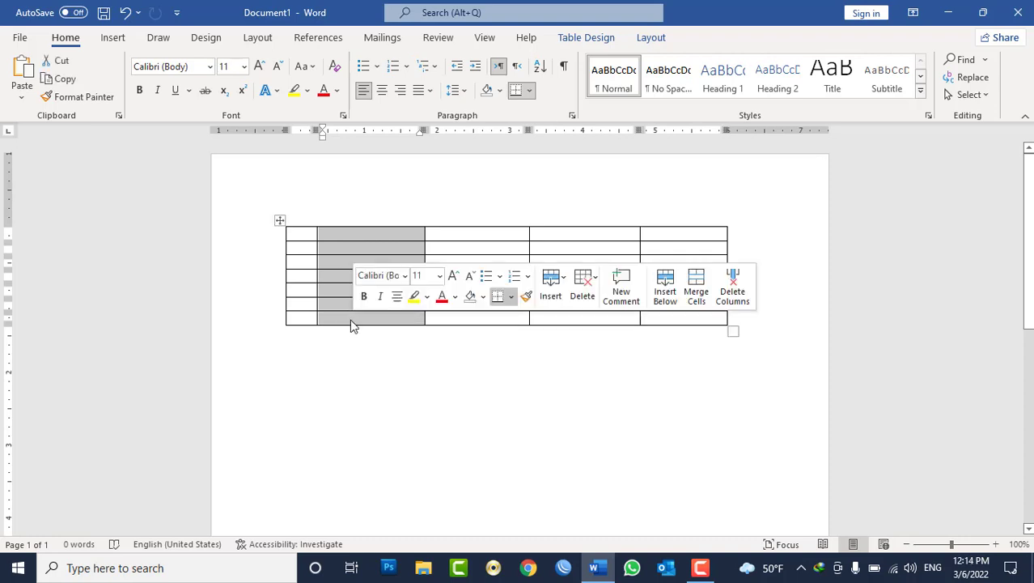
{"action": "mouse_move", "coordinate": [300, 247]}
{"action": "left_mouse_down"}
{"action": "mouse_move", "coordinate": [539, 240]}
{"action": "mouse_move", "coordinate": [658, 255]}
{"action": "left_mouse_up"}
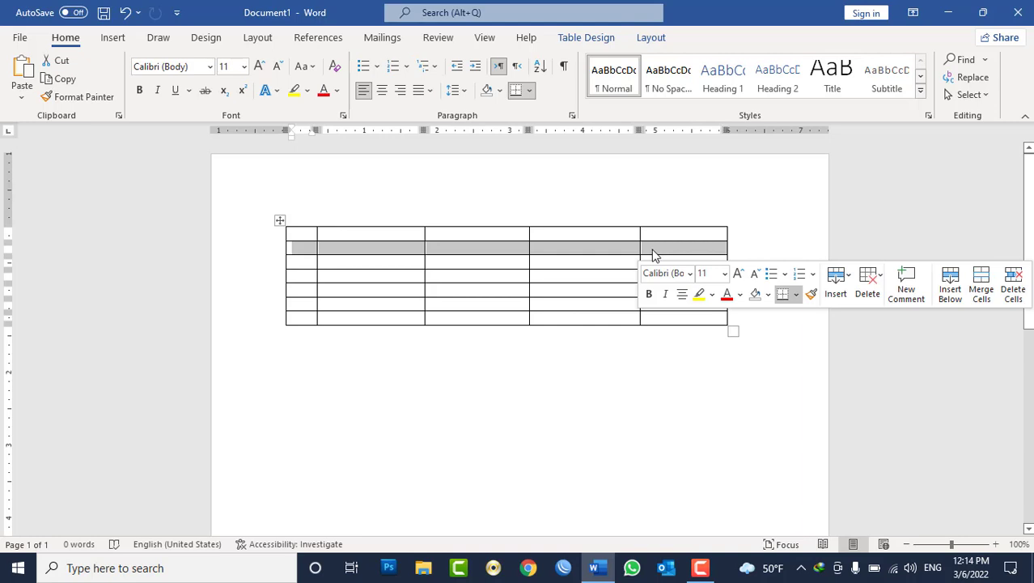
{"action": "left_click", "coordinate": [471, 254]}
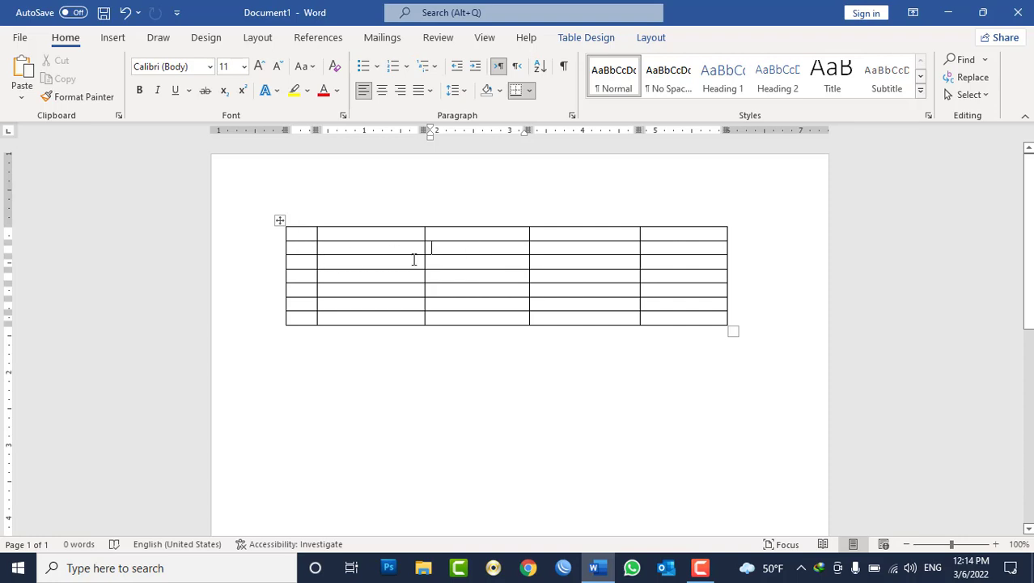
Step: Undo and redo the added rows, extend the table to eleven rows, and make row one taller
{"action": "key", "text": "ctrl+z"}
{"action": "key", "text": "ctrl+z"}
{"action": "key", "text": "ctrl+z"}
{"action": "key", "text": "ctrl+z"}
{"action": "key", "text": "ctrl+z"}
{"action": "key", "text": "ctrl+z"}
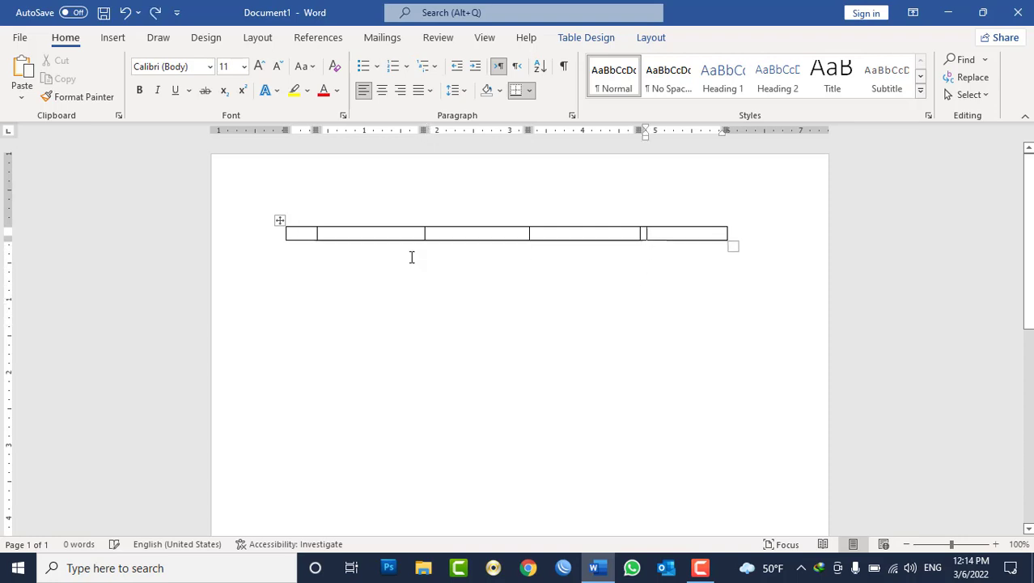
{"action": "key", "text": "ctrl+z"}
{"action": "key", "text": "ctrl+y"}
{"action": "key", "text": "ctrl+y"}
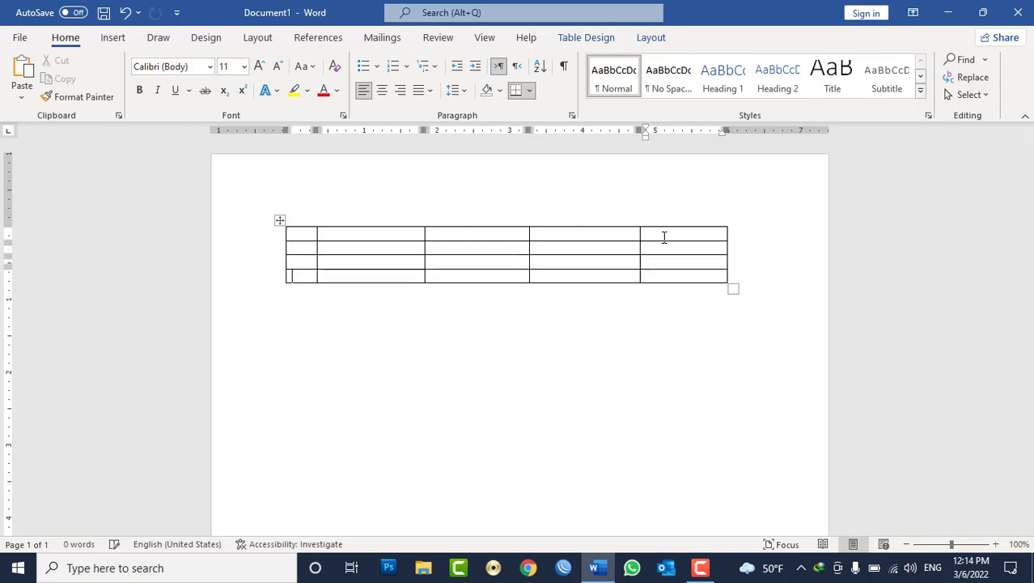
{"action": "key", "text": "ctrl+y"}
{"action": "key", "text": "ctrl+y"}
{"action": "key", "text": "ctrl+y"}
{"action": "key", "text": "ctrl+y"}
{"action": "key", "text": "ctrl+y"}
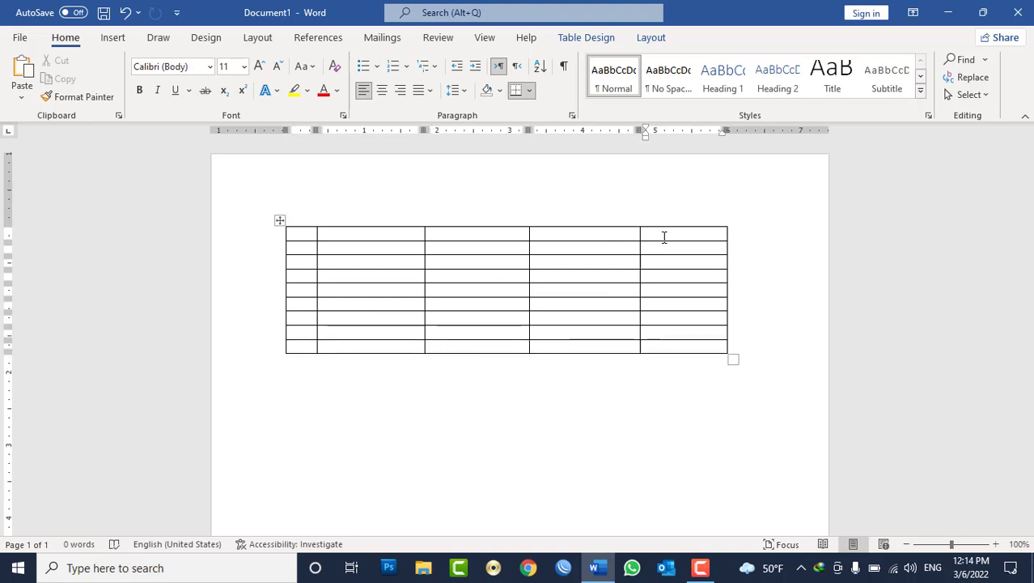
{"action": "key", "text": "Tab"}
{"action": "key", "text": "Tab"}
{"action": "key", "text": "Tab"}
{"action": "key", "text": "Tab"}
{"action": "key", "text": "Tab"}
{"action": "key", "text": "Tab"}
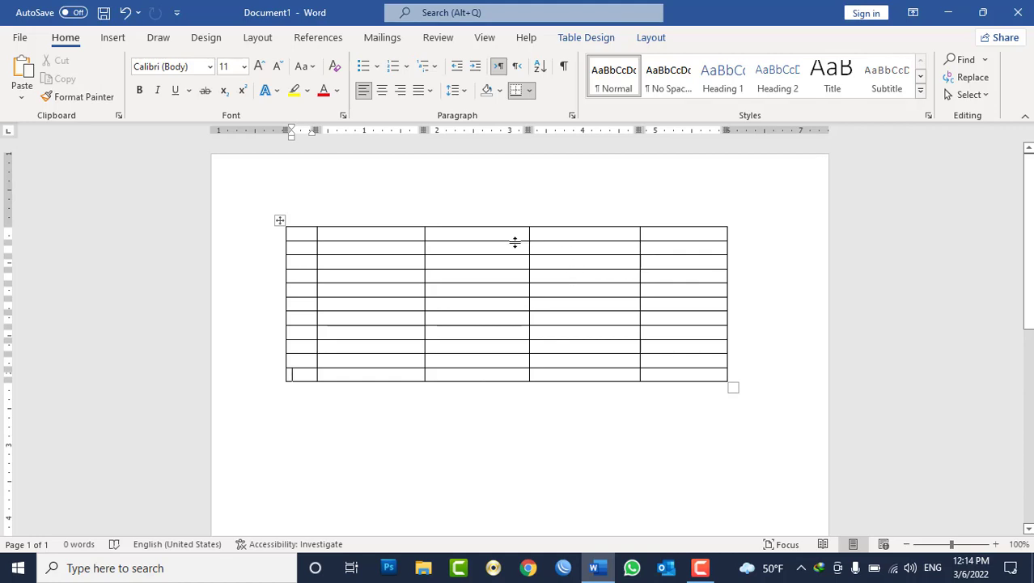
{"action": "left_click_drag", "start_coordinate": [378, 241], "coordinate": [377, 254]}
Step: Switch to the Persian layout and type headings شماره, نوم and دپلار نوم in the first three cells
{"action": "left_click", "coordinate": [315, 241]}
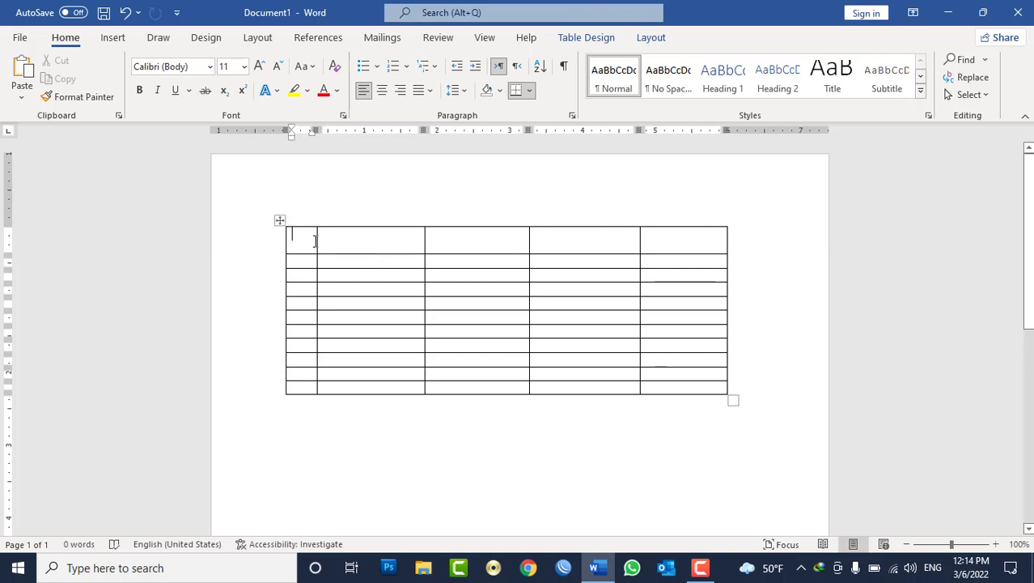
{"action": "key", "text": "alt+shift"}
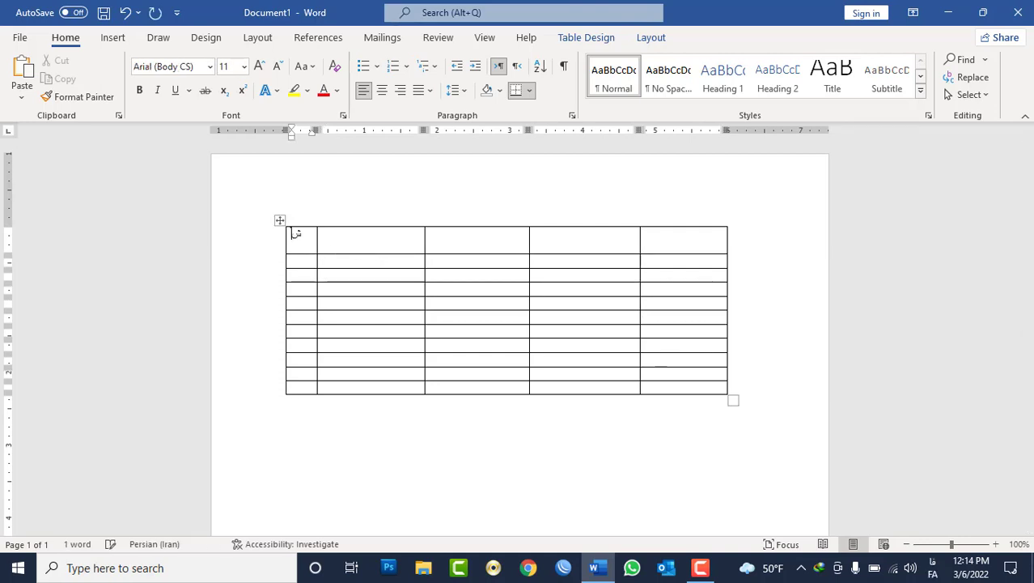
{"action": "type", "text": "شماره"}
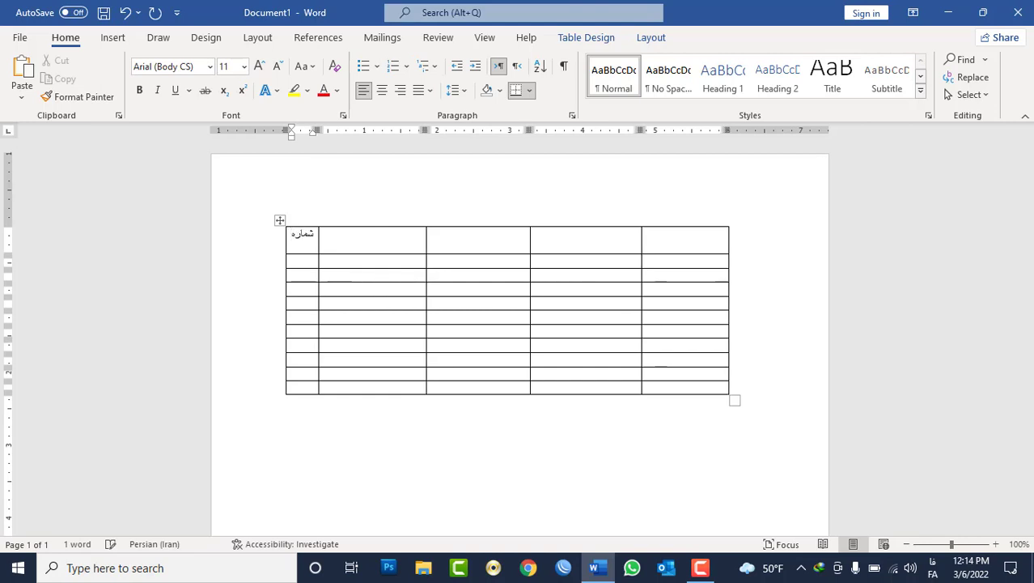
{"action": "left_click", "coordinate": [378, 240]}
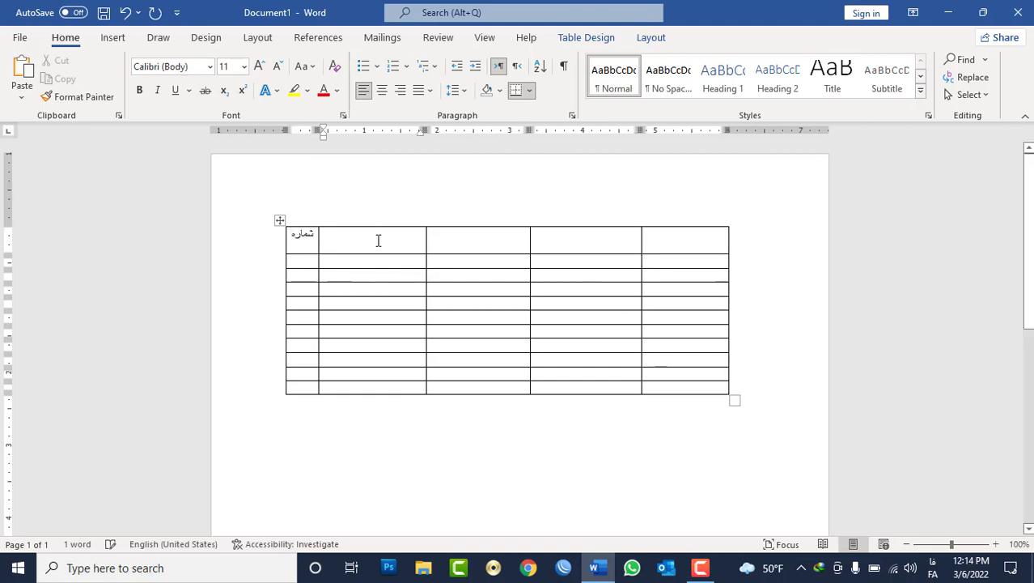
{"action": "type", "text": "نوم"}
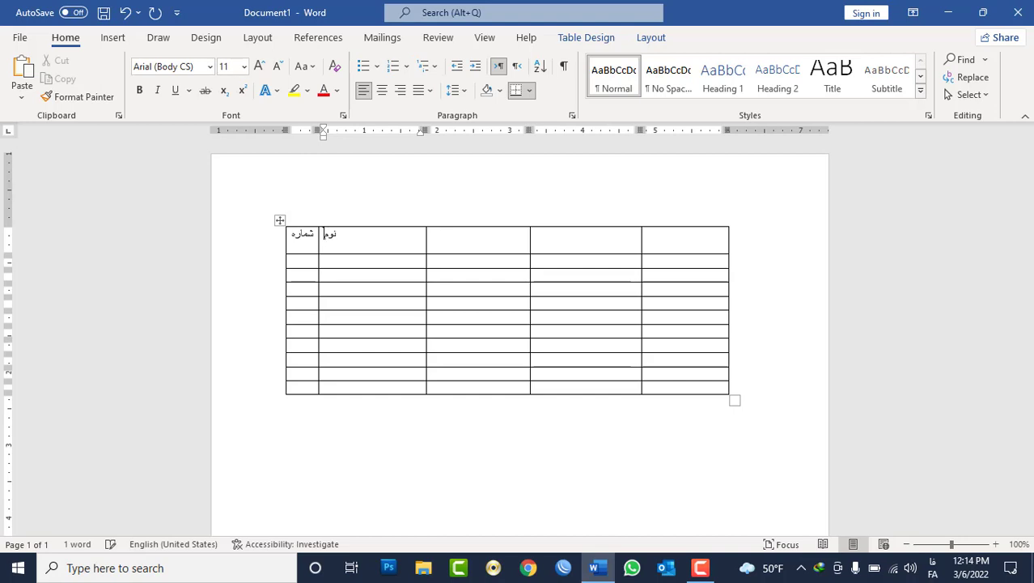
{"action": "left_click", "coordinate": [468, 241]}
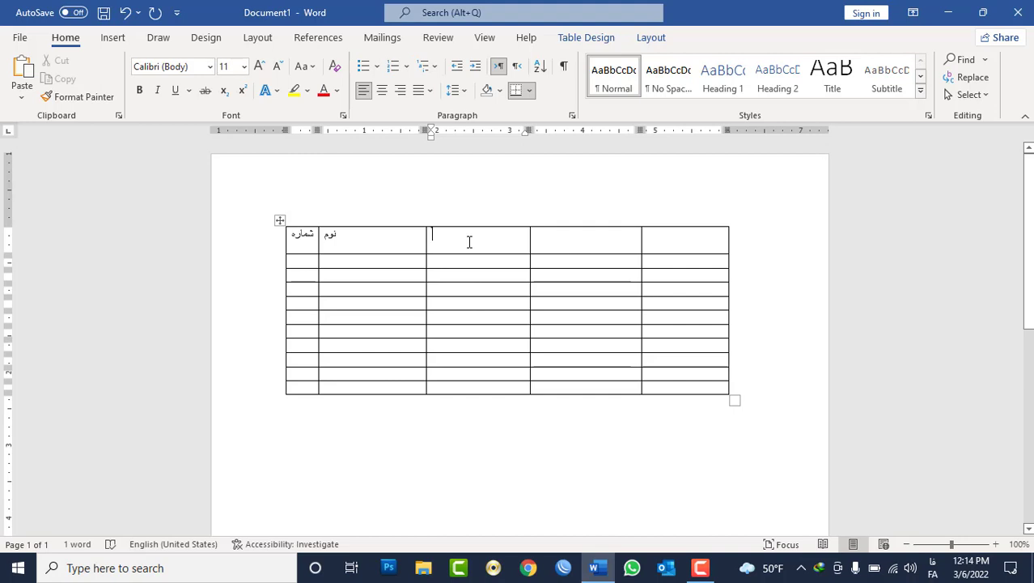
{"action": "type", "text": "نا"}
{"action": "key", "text": "BackSpace"}
{"action": "key", "text": "BackSpace"}
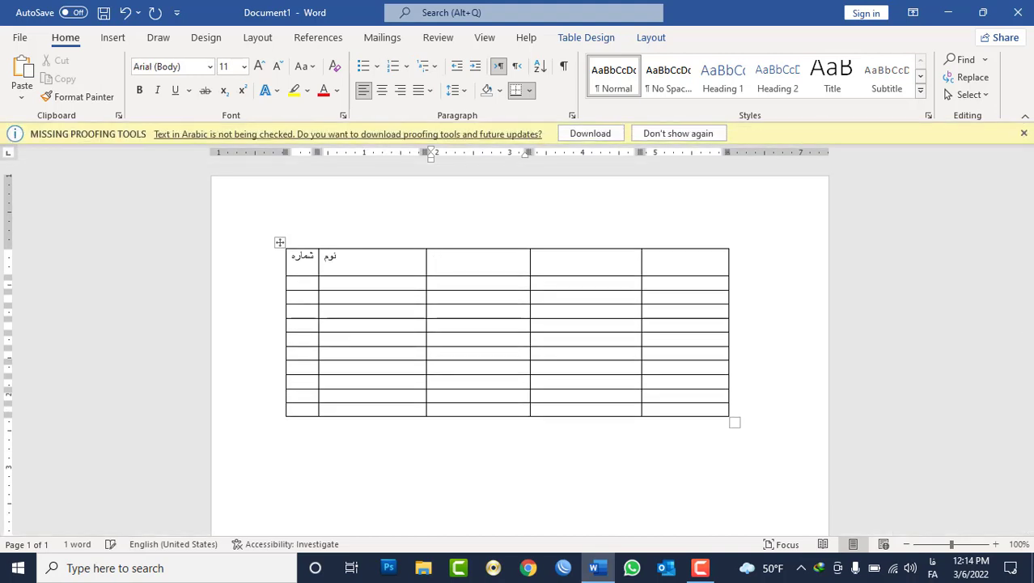
{"action": "type", "text": "دیلار نو"}
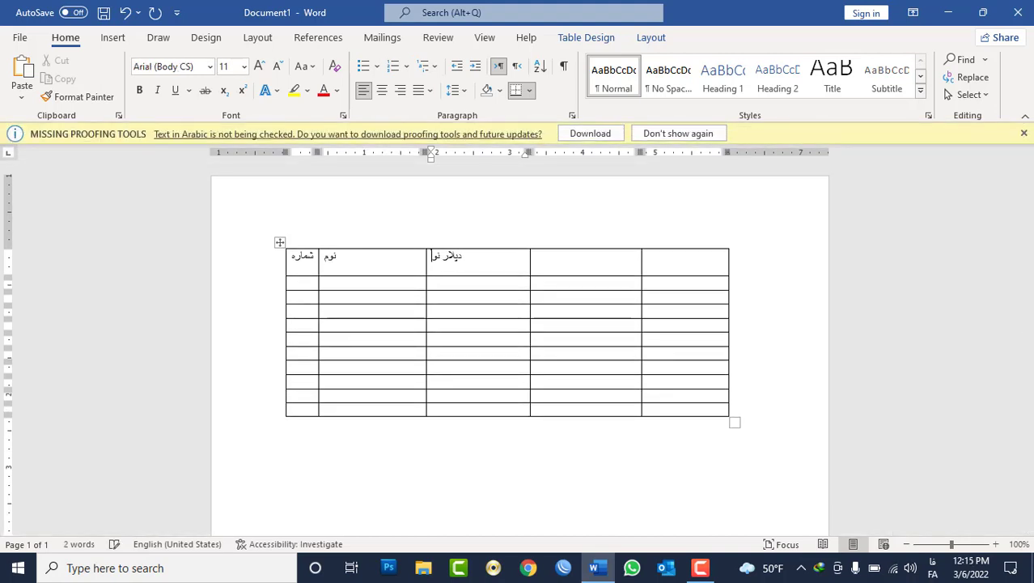
{"action": "type", "text": "م"}
Step: Type headings د تذکره شمیره and ملاحظات in the fourth and fifth cells, correcting typos
{"action": "left_click", "coordinate": [596, 264]}
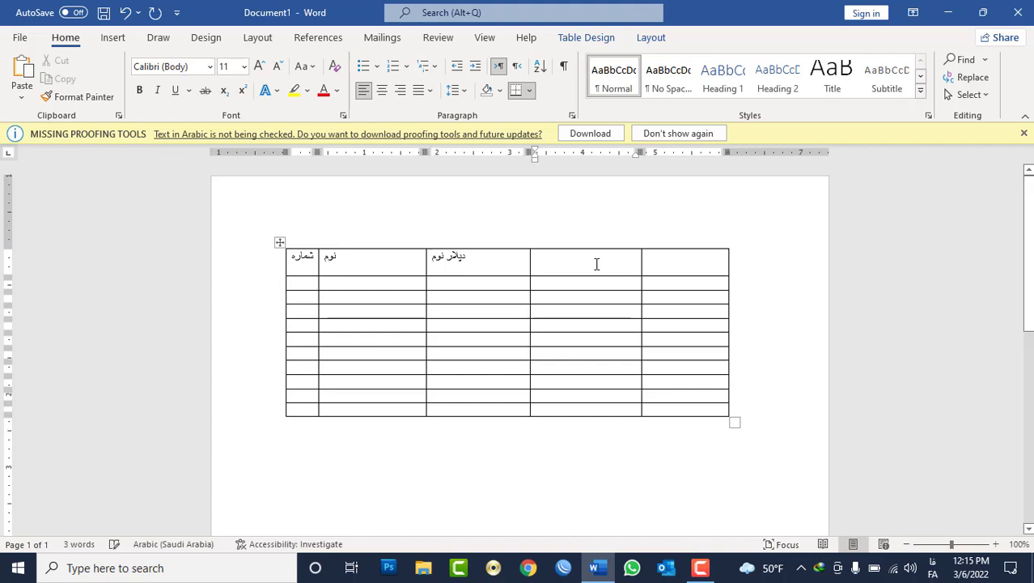
{"action": "type", "text": "د تذک"}
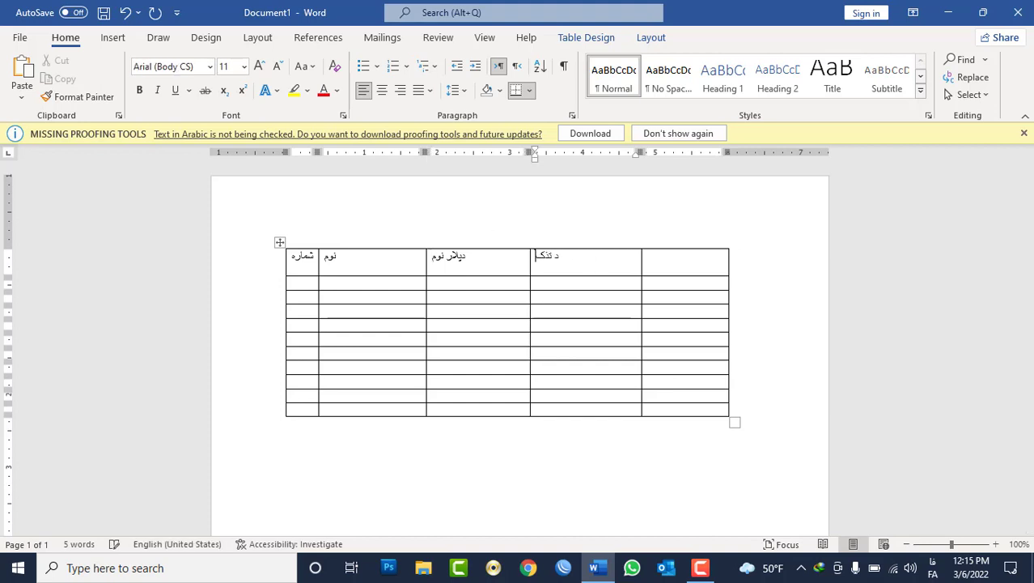
{"action": "type", "text": "ره"}
{"action": "key", "text": "BackSpace"}
{"action": "key", "text": "BackSpace"}
{"action": "type", "text": "یره ش"}
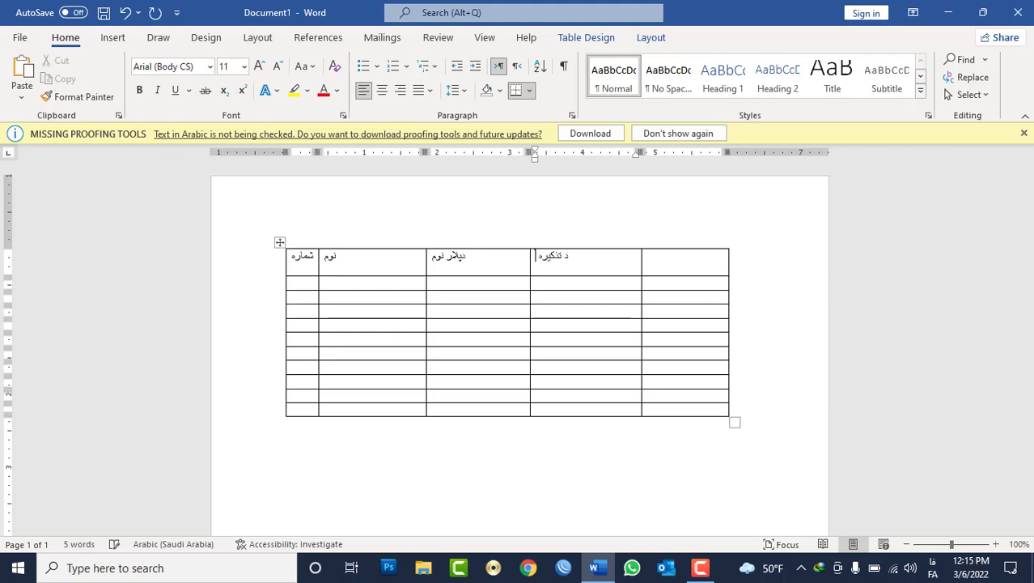
{"action": "type", "text": "م"}
{"action": "key", "text": "BackSpace"}
{"action": "type", "text": "میره"}
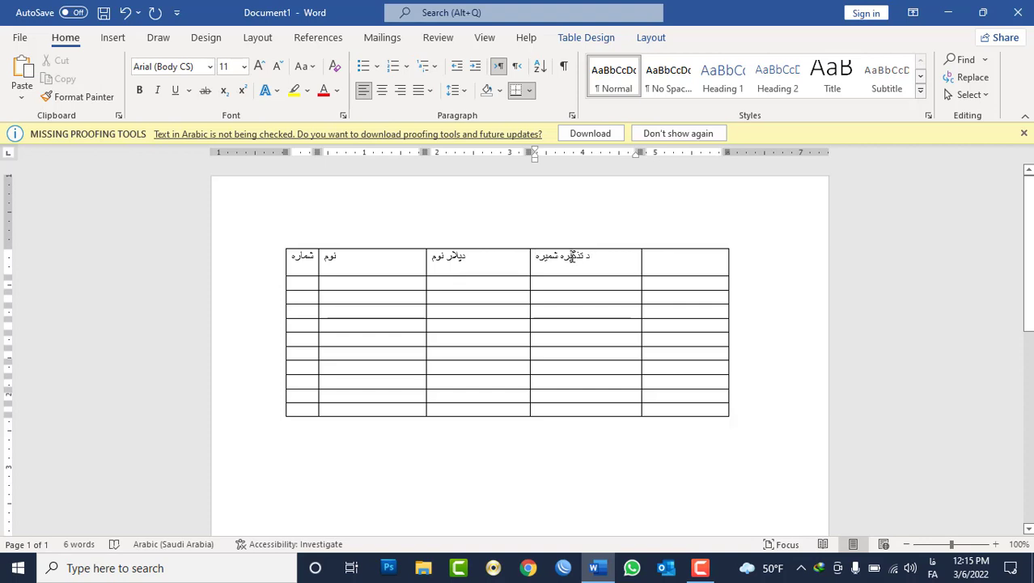
{"action": "right_click", "coordinate": [572, 260]}
{"action": "left_click", "coordinate": [678, 269]}
{"action": "type", "text": "ملاخ"}
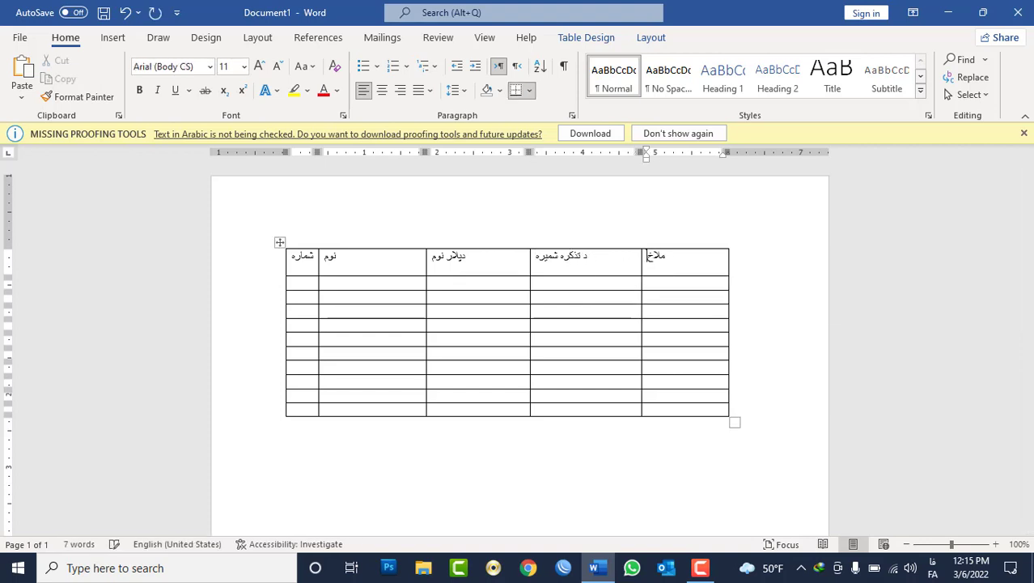
{"action": "type", "text": "ص"}
{"action": "type", "text": "ات"}
{"action": "key", "text": "BackSpace"}
{"action": "key", "text": "BackSpace"}
{"action": "key", "text": "BackSpace"}
{"action": "type", "text": "ص"}
{"action": "key", "text": "BackSpace"}
{"action": "type", "text": "ظات"}
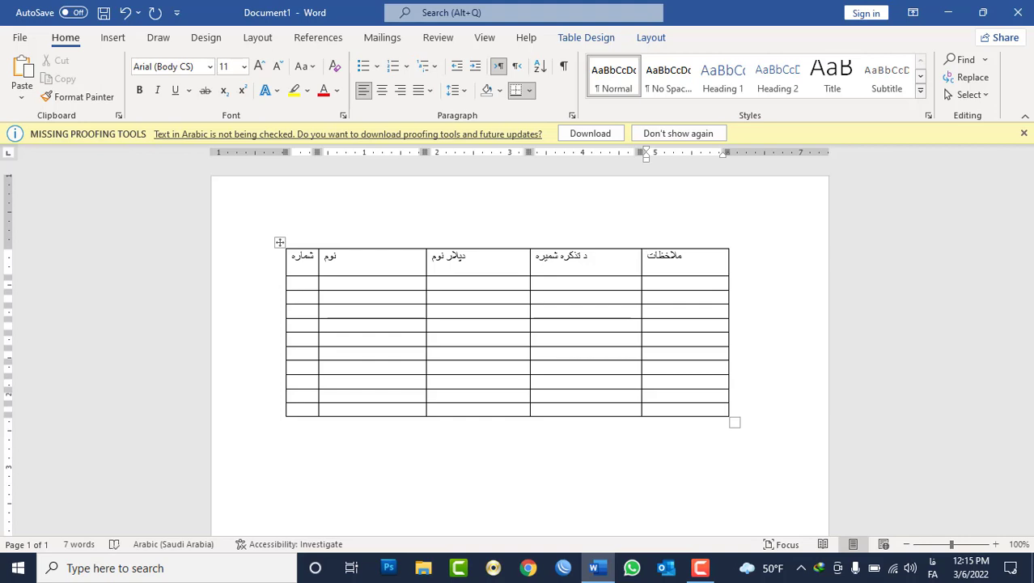
{"action": "key", "text": "BackSpace"}
{"action": "key", "text": "BackSpace"}
{"action": "key", "text": "BackSpace"}
{"action": "key", "text": "BackSpace"}
{"action": "type", "text": "ح"}
{"action": "type", "text": "ظات"}
Step: Centre the header row headings, enlarge them to size 16 and make them bold
{"action": "left_click_drag", "start_coordinate": [660, 259], "coordinate": [315, 259]}
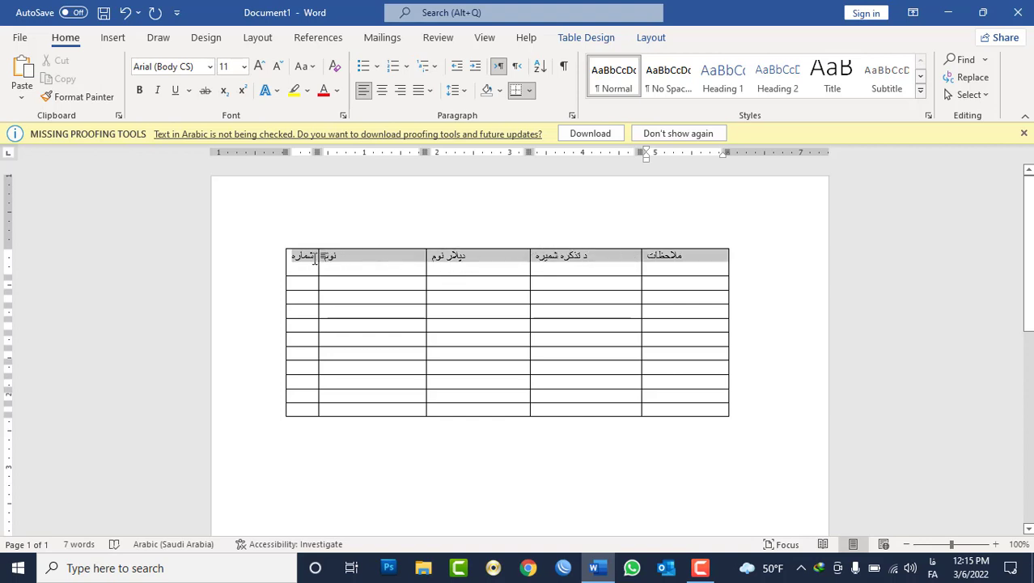
{"action": "left_click", "coordinate": [381, 90]}
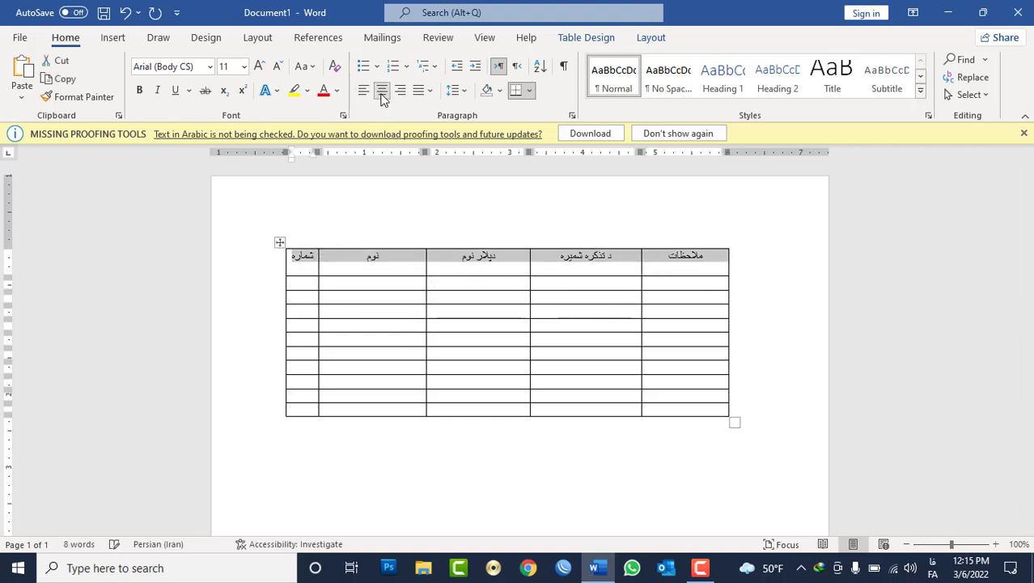
{"action": "left_click", "coordinate": [259, 67]}
{"action": "left_click", "coordinate": [259, 67]}
{"action": "left_click", "coordinate": [259, 67]}
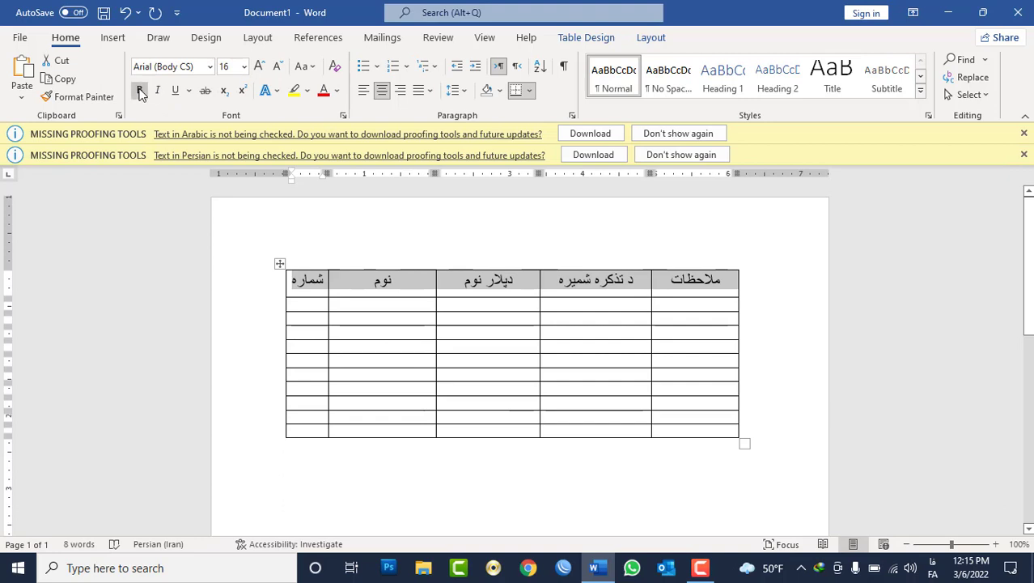
{"action": "left_click", "coordinate": [139, 90]}
Step: Shrink شماره to size 11 to fit its narrow column, then reselect the header row
{"action": "double_click", "coordinate": [322, 280]}
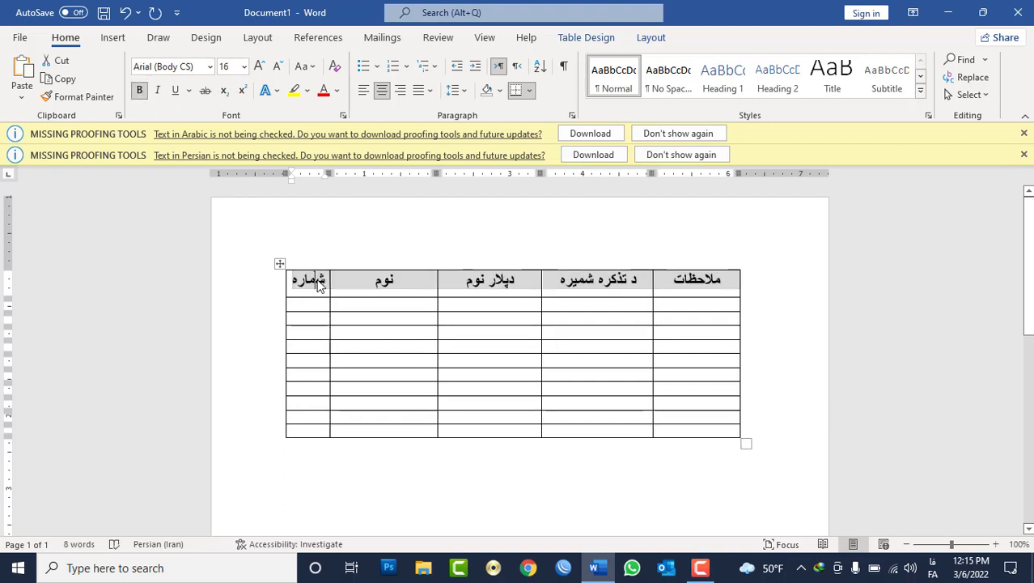
{"action": "left_click", "coordinate": [276, 68]}
{"action": "left_click", "coordinate": [276, 68]}
{"action": "left_click", "coordinate": [275, 67]}
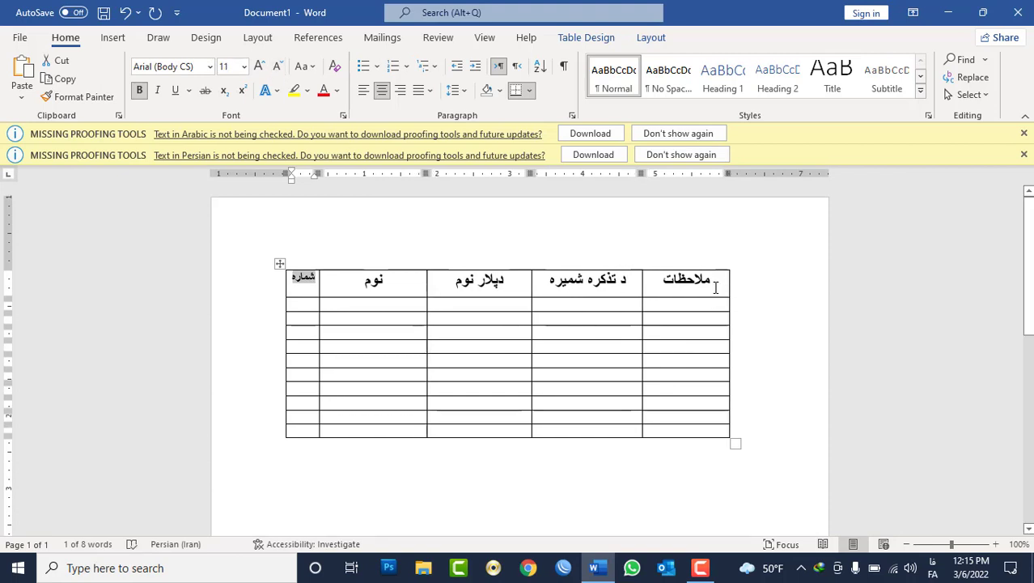
{"action": "left_click_drag", "start_coordinate": [716, 288], "coordinate": [305, 287]}
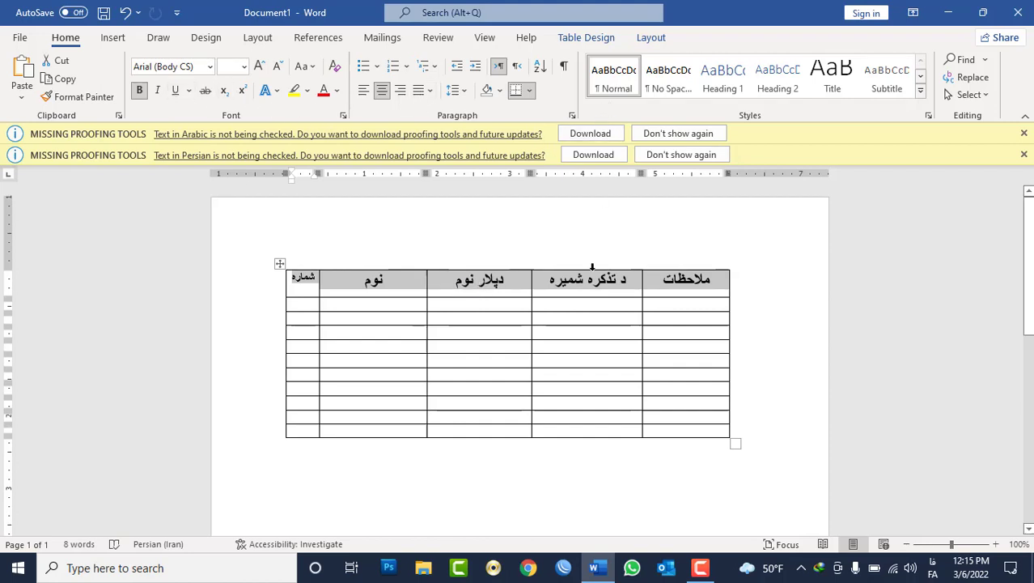
Step: Show the Table Design options, then the table Layout options
{"action": "left_click", "coordinate": [586, 40]}
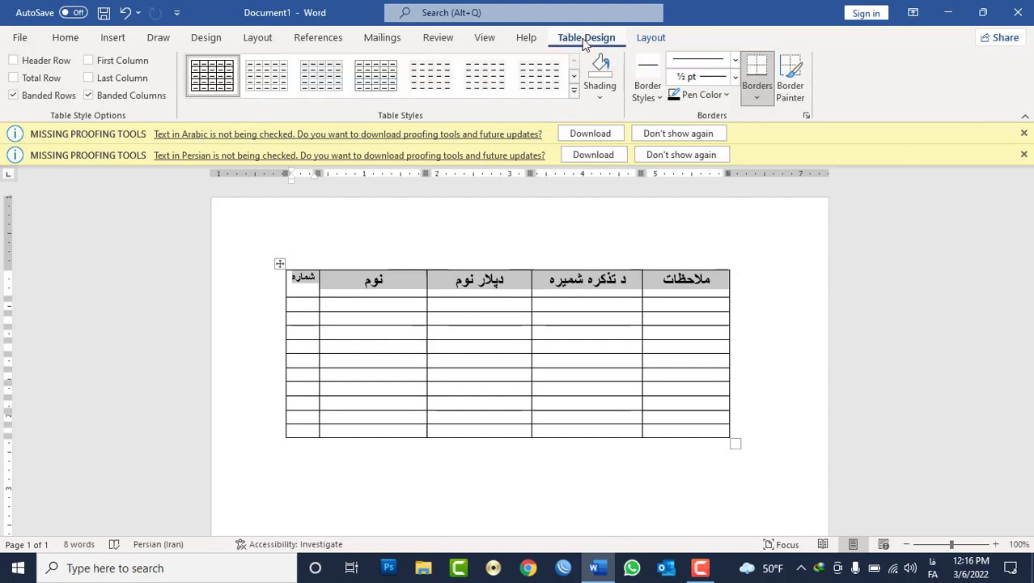
{"action": "left_click", "coordinate": [651, 40]}
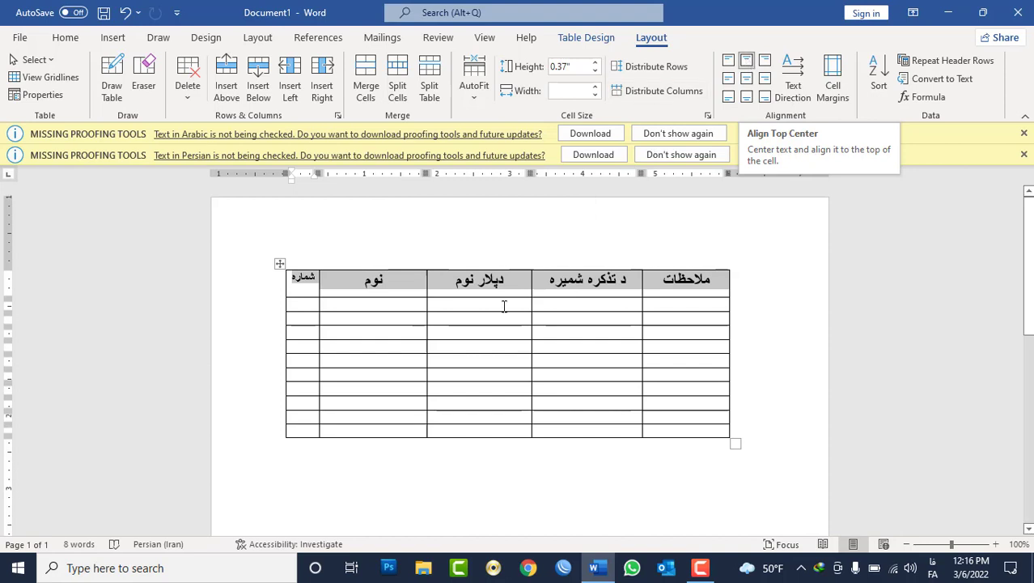
Step: Insert a 1x1 table below the first table and drag it much taller
{"action": "left_click", "coordinate": [409, 462]}
{"action": "key", "text": "Return"}
{"action": "key", "text": "Return"}
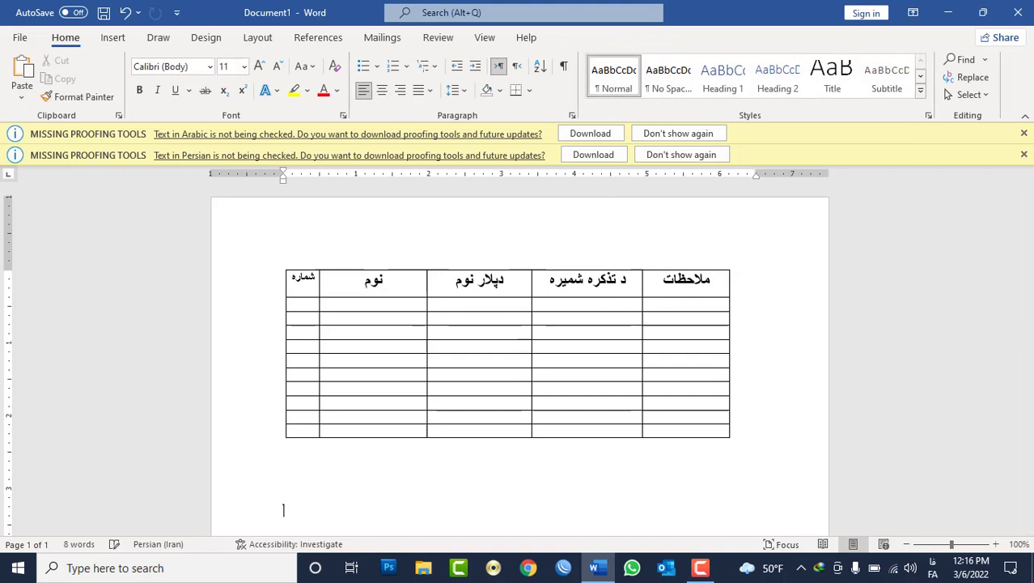
{"action": "left_click", "coordinate": [113, 38]}
{"action": "left_click", "coordinate": [110, 80]}
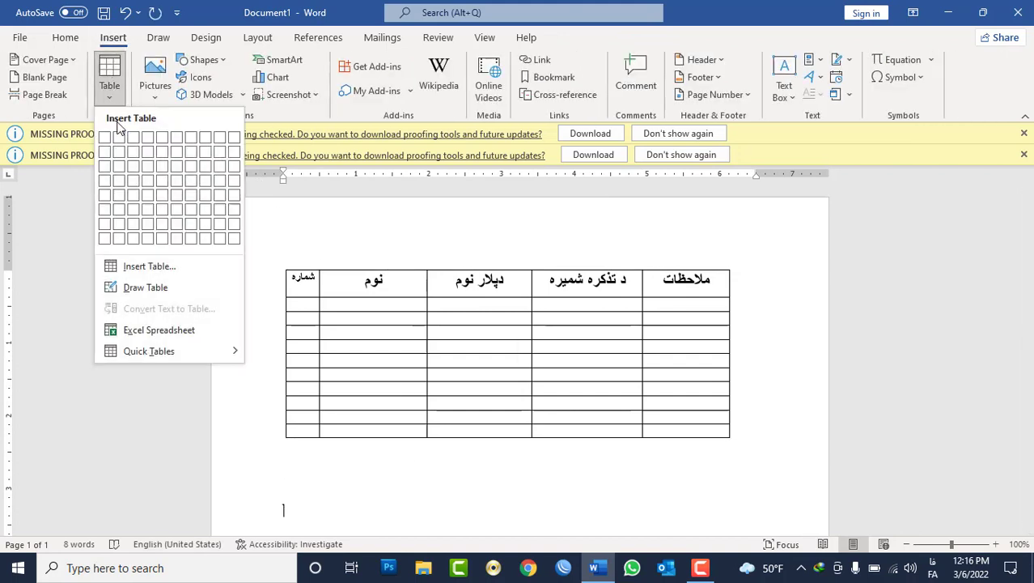
{"action": "left_click", "coordinate": [110, 142]}
{"action": "scroll", "coordinate": [453, 364], "scroll_direction": "down", "scroll_amount": 4}
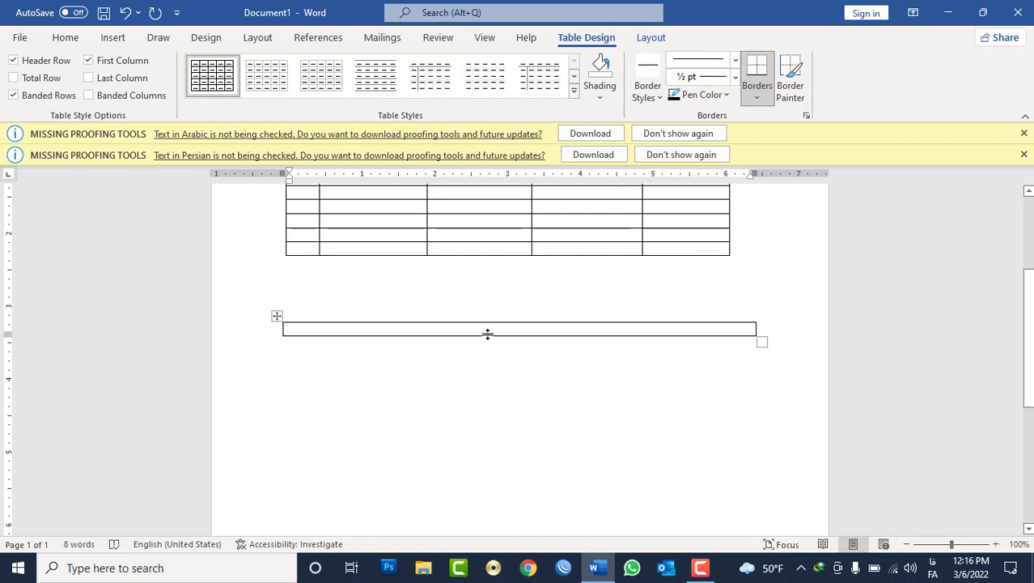
{"action": "left_click_drag", "start_coordinate": [487, 334], "coordinate": [499, 492]}
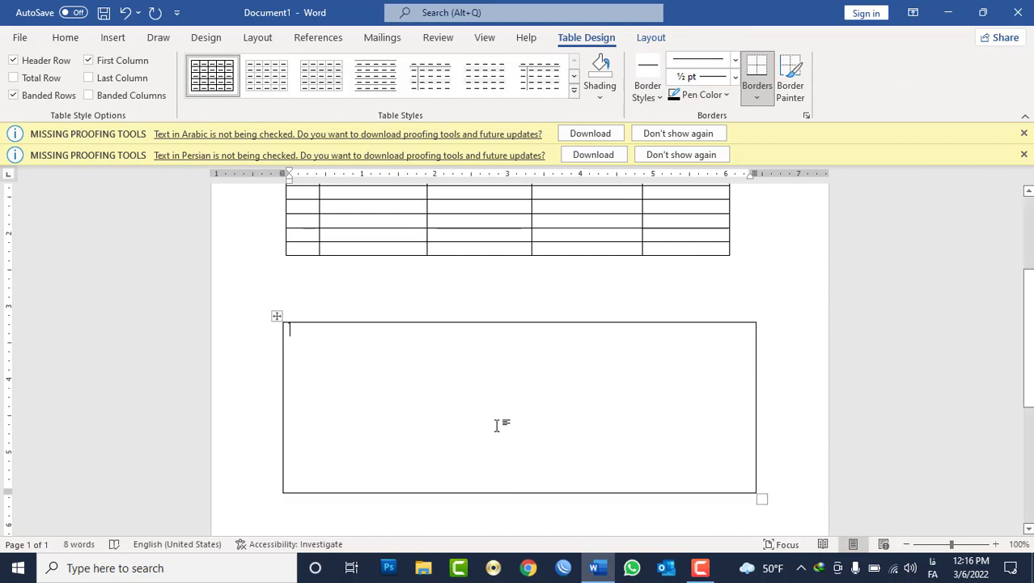
Step: Type افغانستان in the box and enlarge it with Ctrl+]
{"action": "type", "text": "افغانستان"}
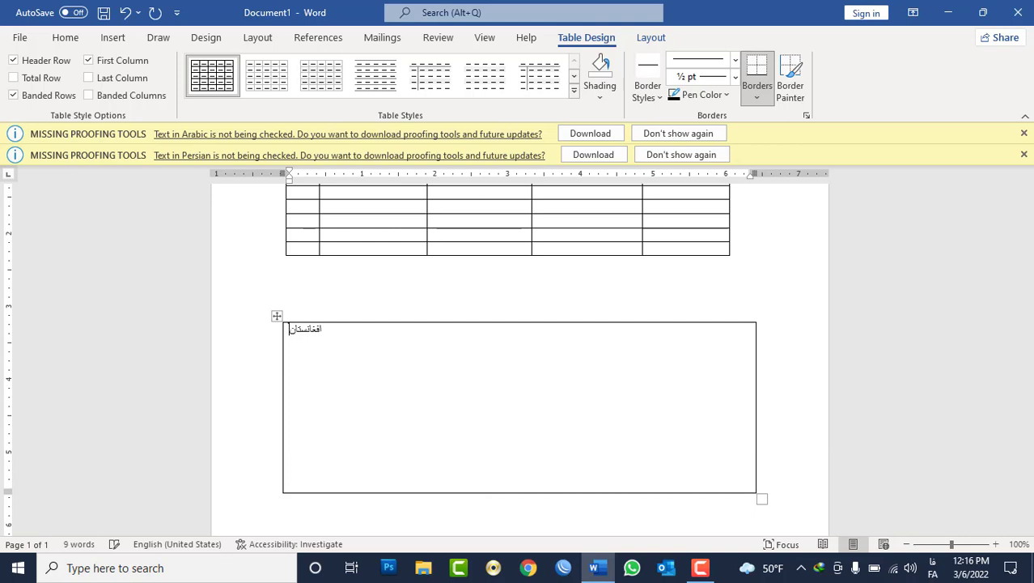
{"action": "key", "text": "ctrl+a"}
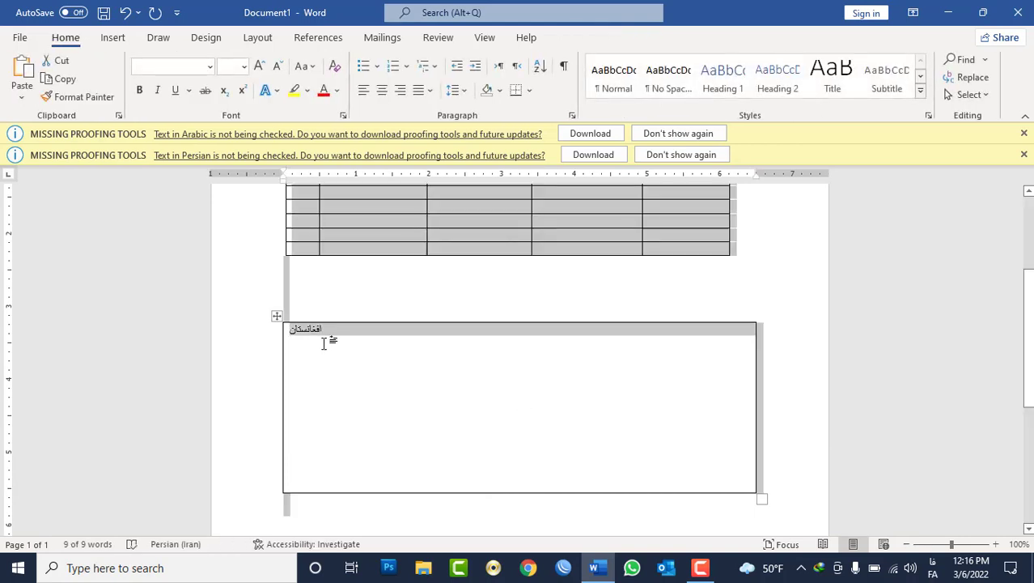
{"action": "right_click", "coordinate": [308, 340]}
{"action": "double_click", "coordinate": [309, 340]}
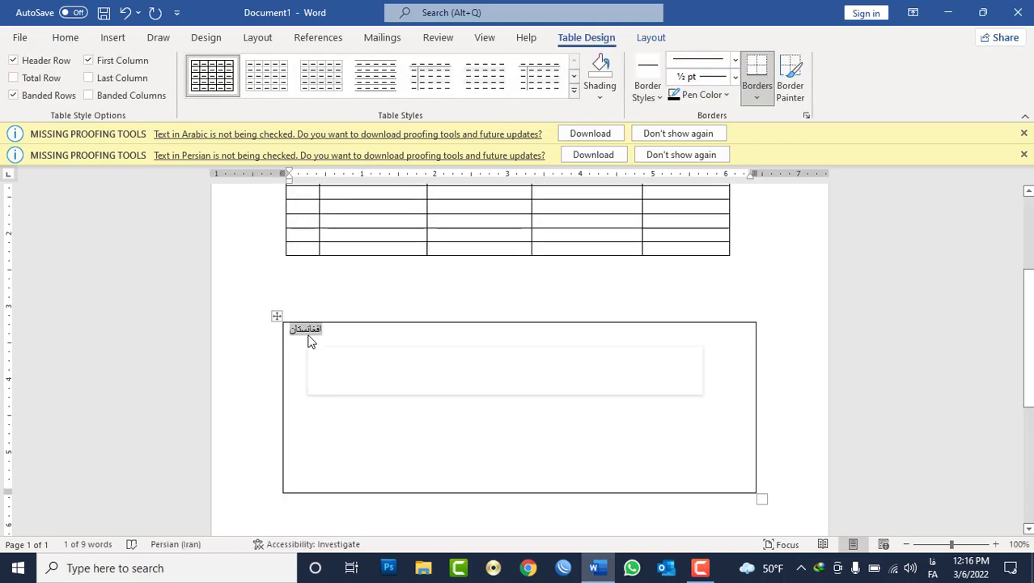
{"action": "key", "text": "ctrl+bracketright"}
{"action": "key", "text": "ctrl+bracketright"}
{"action": "key", "text": "ctrl+bracketright"}
{"action": "key", "text": "ctrl+bracketright"}
{"action": "key", "text": "ctrl+bracketright"}
{"action": "key", "text": "ctrl+bracketright"}
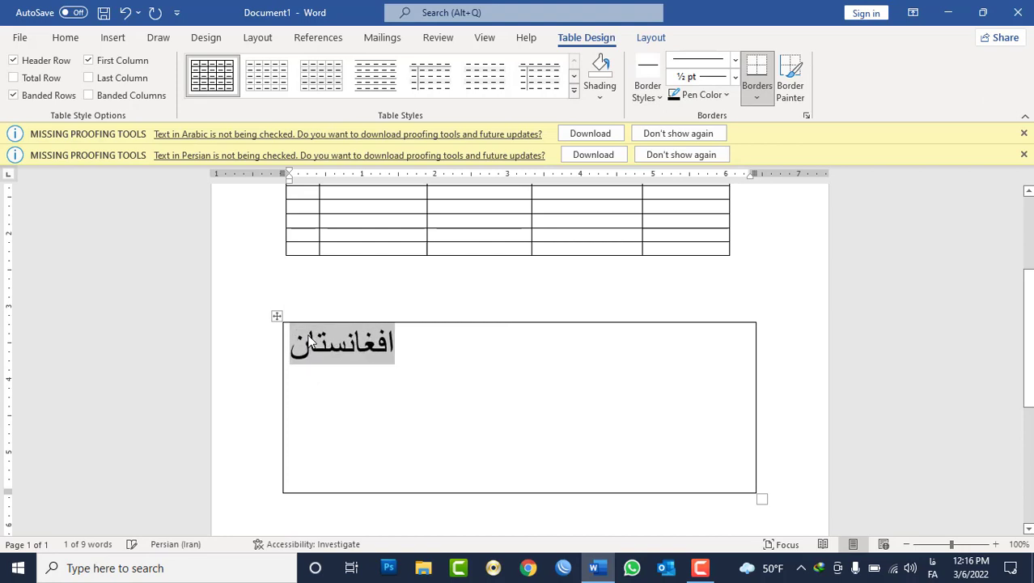
{"action": "key", "text": "ctrl+bracketright"}
{"action": "key", "text": "ctrl+bracketright"}
{"action": "key", "text": "ctrl+bracketright"}
{"action": "left_click", "coordinate": [359, 370]}
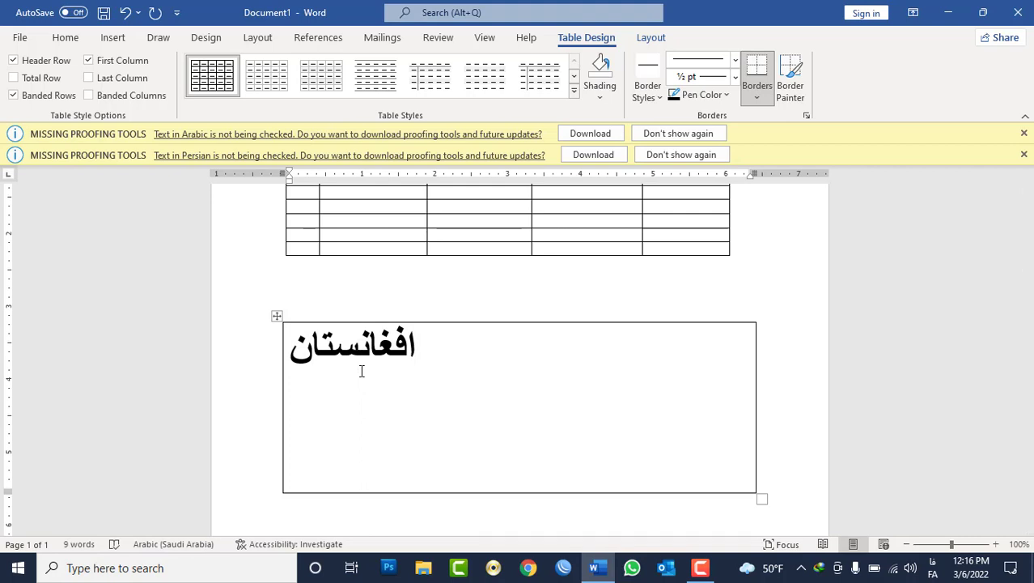
Step: Try top, bottom and centre alignments for the افغانستان heading inside its cell
{"action": "triple_click", "coordinate": [318, 354]}
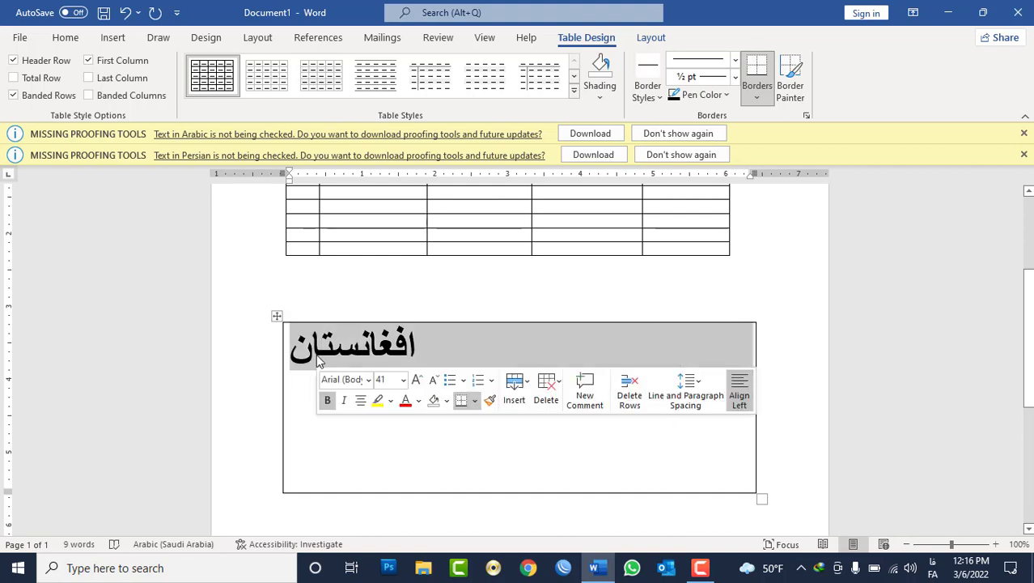
{"action": "left_click", "coordinate": [650, 37]}
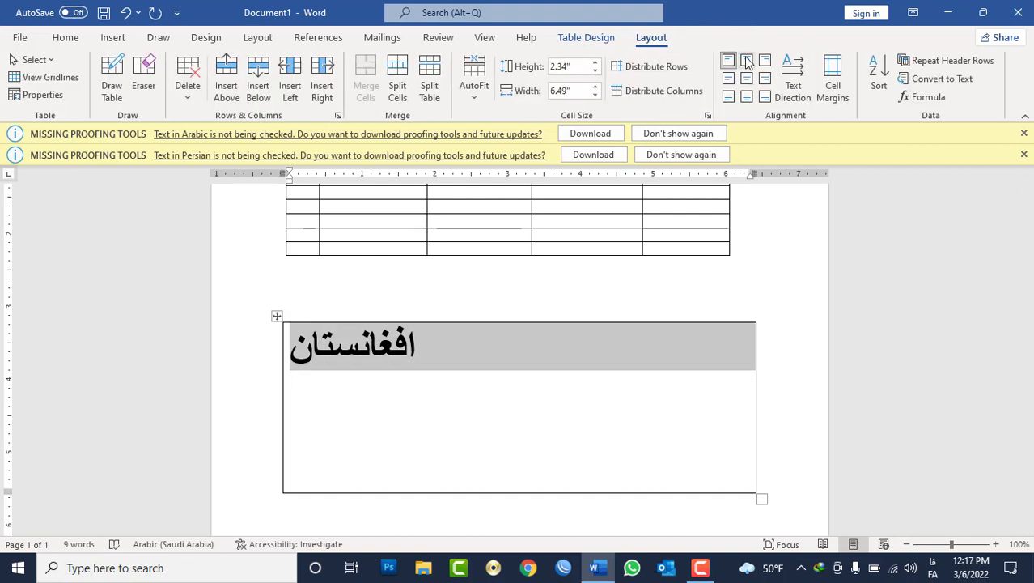
{"action": "left_click", "coordinate": [746, 61]}
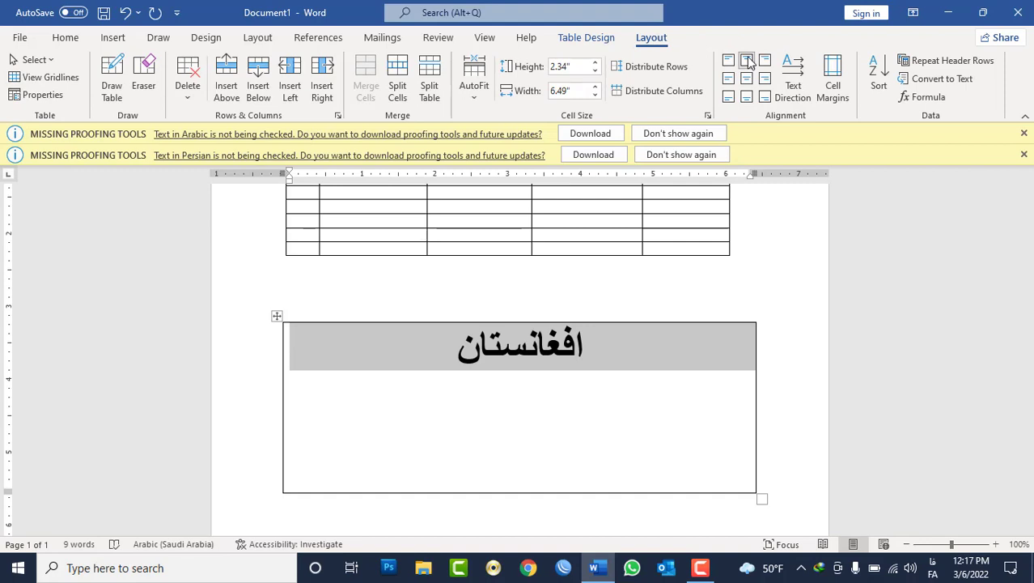
{"action": "left_click", "coordinate": [765, 61]}
{"action": "left_click", "coordinate": [746, 62]}
{"action": "left_click", "coordinate": [746, 82]}
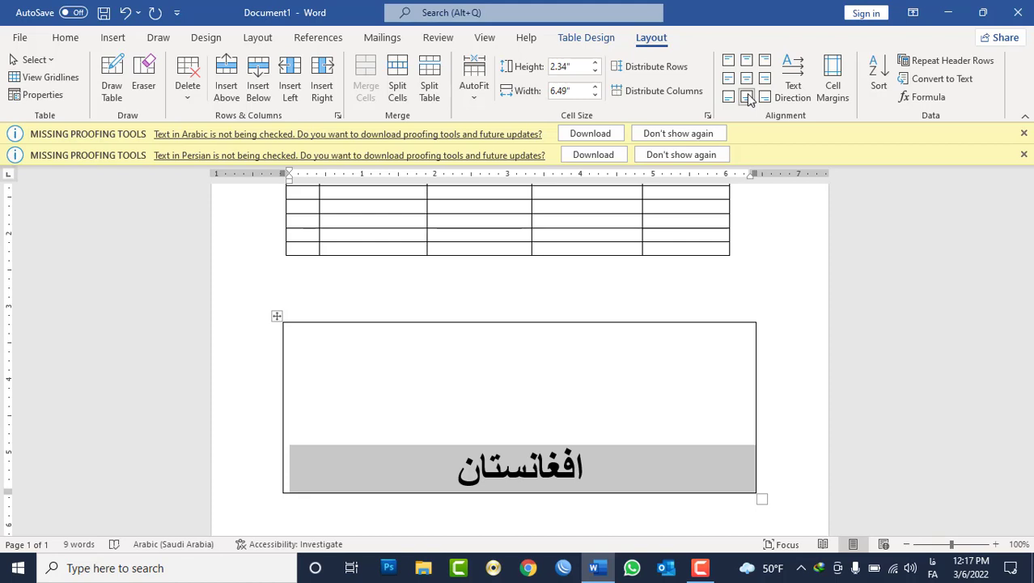
{"action": "left_click", "coordinate": [747, 79]}
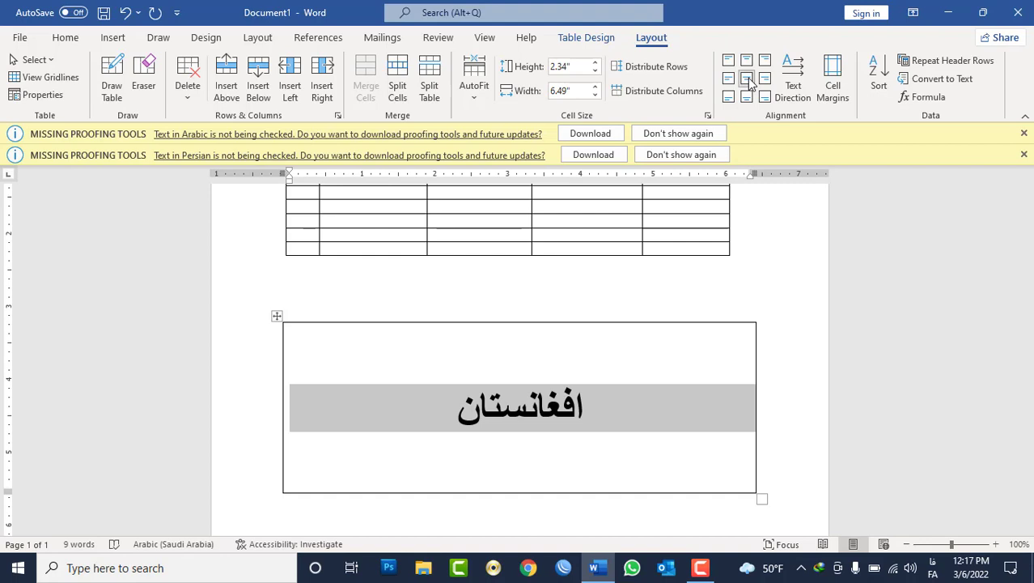
Step: Delete the single-cell افغانستان table
{"action": "left_click", "coordinate": [276, 316]}
{"action": "right_click", "coordinate": [276, 315]}
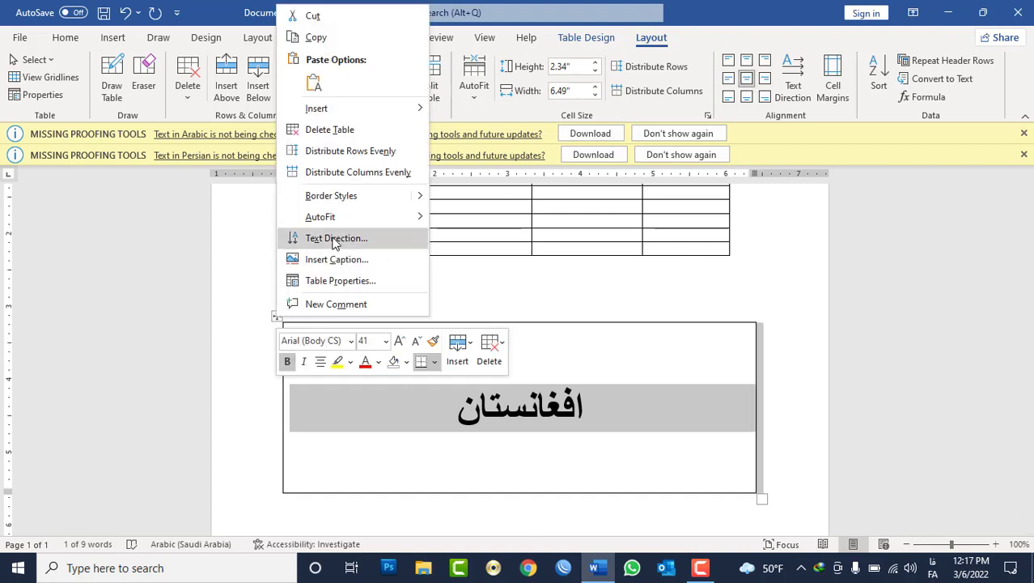
{"action": "left_click", "coordinate": [326, 138]}
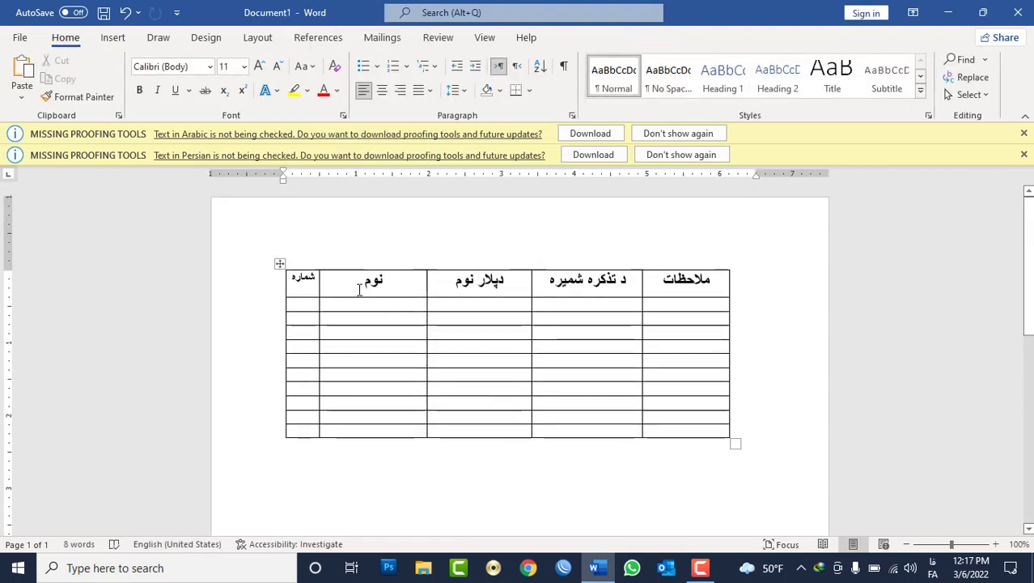
Step: Vertically centre the header labels from شماره to ملاحظات with Align Center, then select the table
{"action": "left_click_drag", "start_coordinate": [311, 275], "coordinate": [684, 281]}
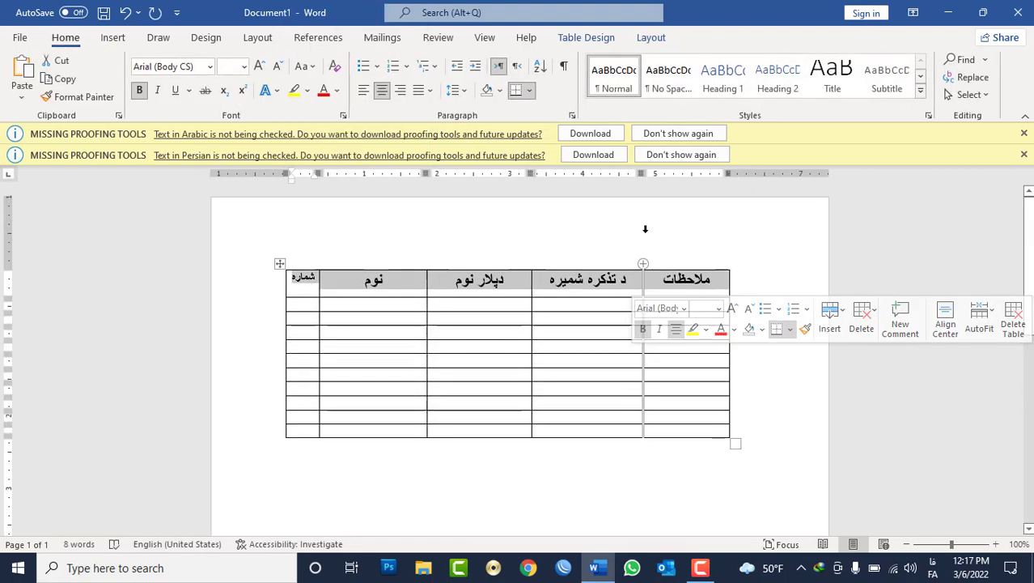
{"action": "left_click", "coordinate": [648, 40]}
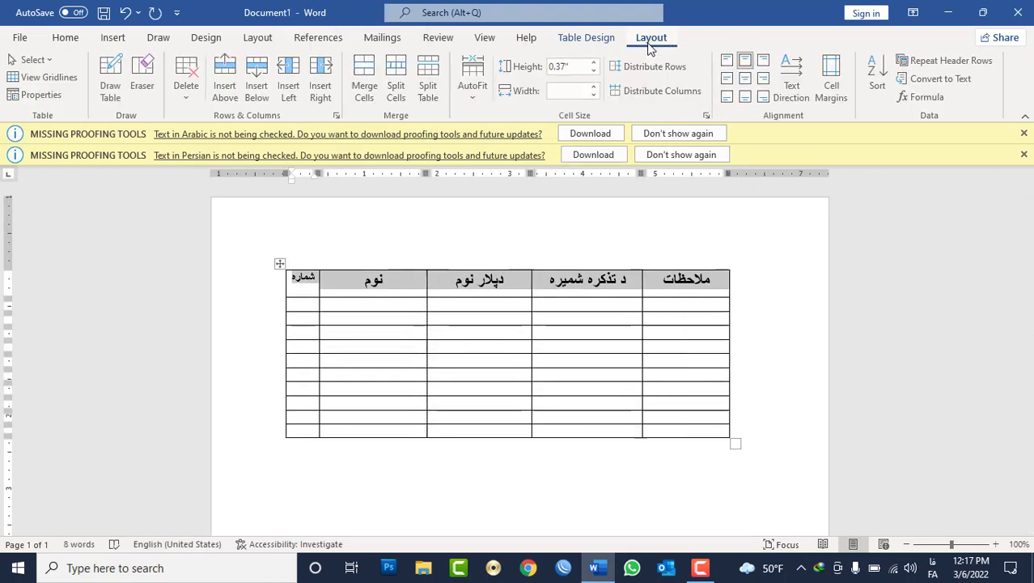
{"action": "left_click", "coordinate": [746, 79]}
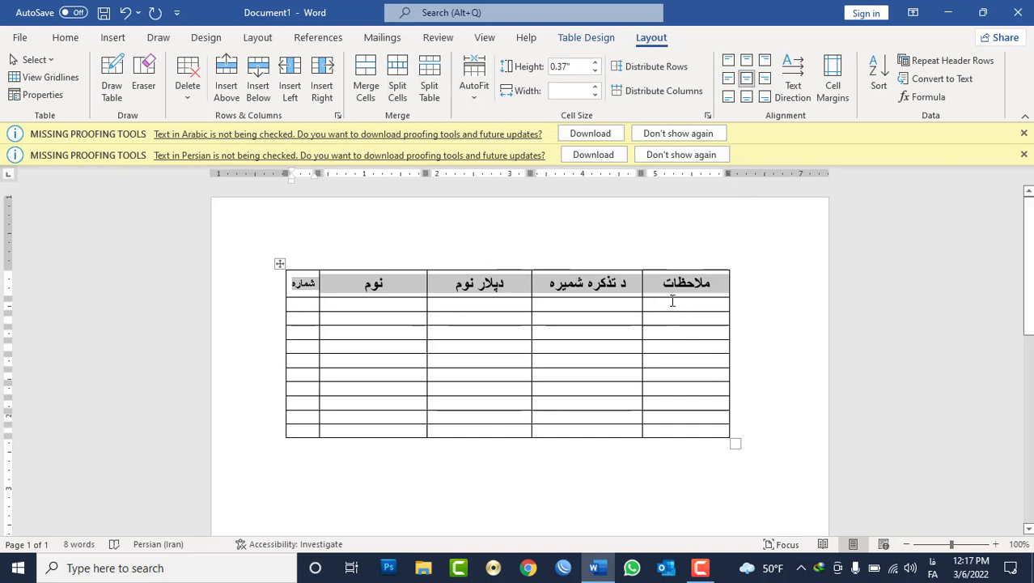
{"action": "left_click", "coordinate": [672, 305]}
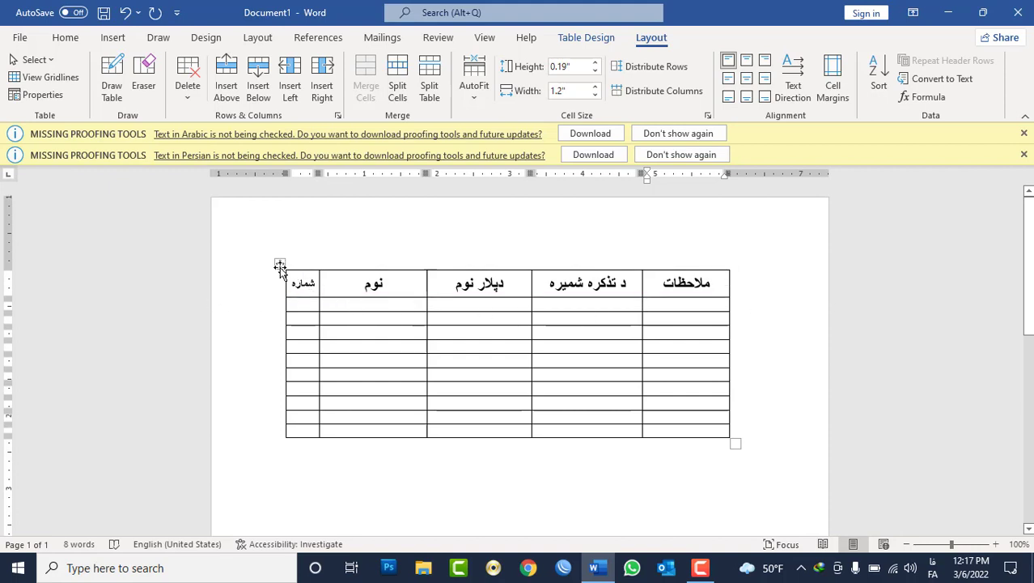
{"action": "left_click", "coordinate": [279, 264]}
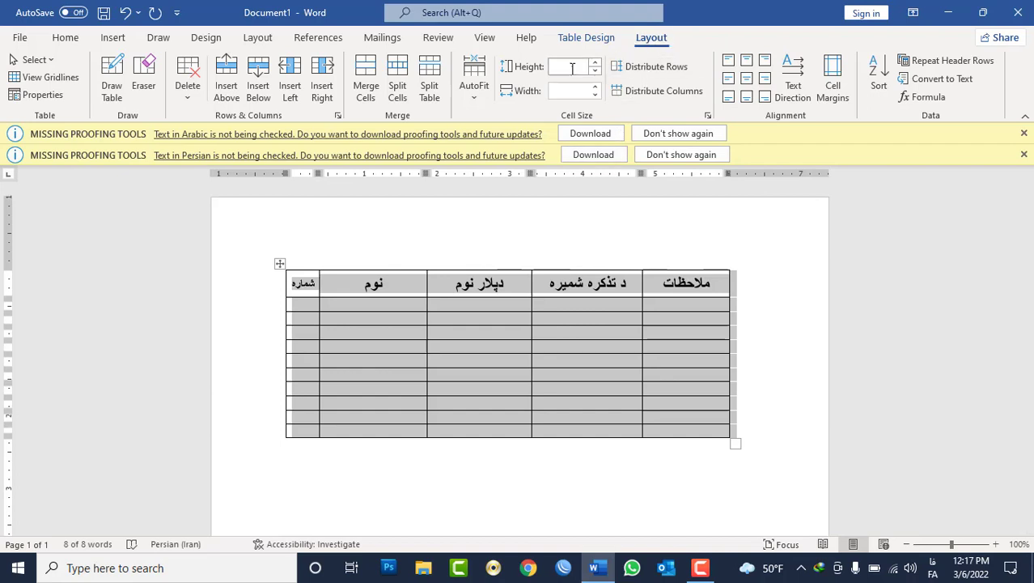
Step: AutoFit the table to the window, then drag it much narrower by mistake
{"action": "left_click", "coordinate": [484, 104]}
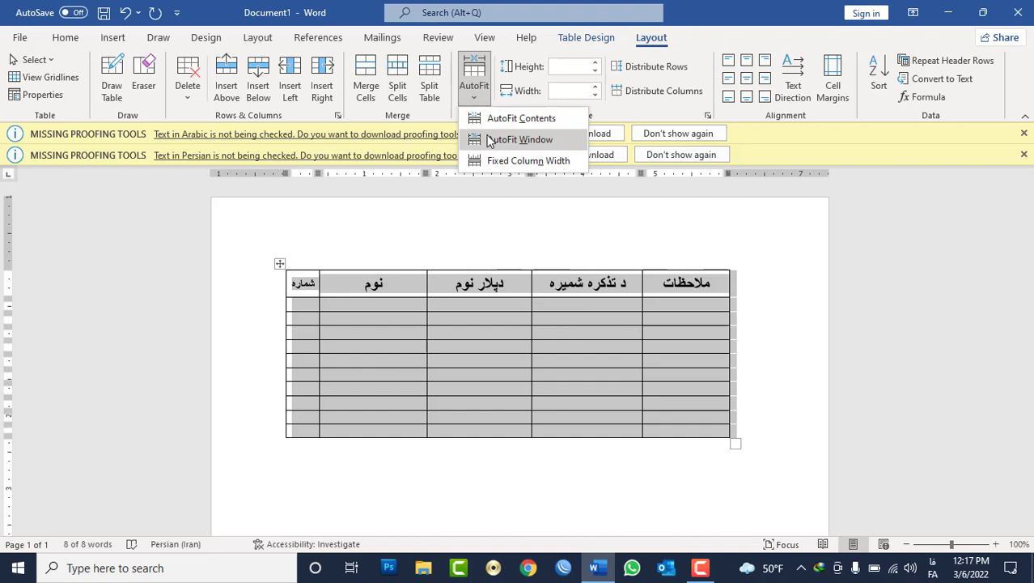
{"action": "left_click", "coordinate": [520, 139]}
{"action": "left_click", "coordinate": [693, 336]}
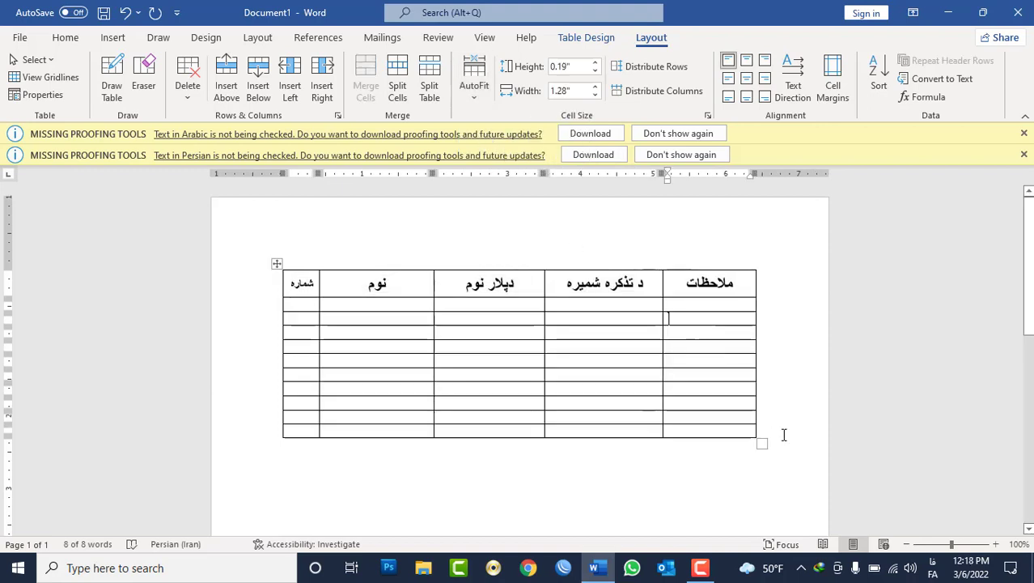
{"action": "left_click_drag", "start_coordinate": [761, 443], "coordinate": [488, 428]}
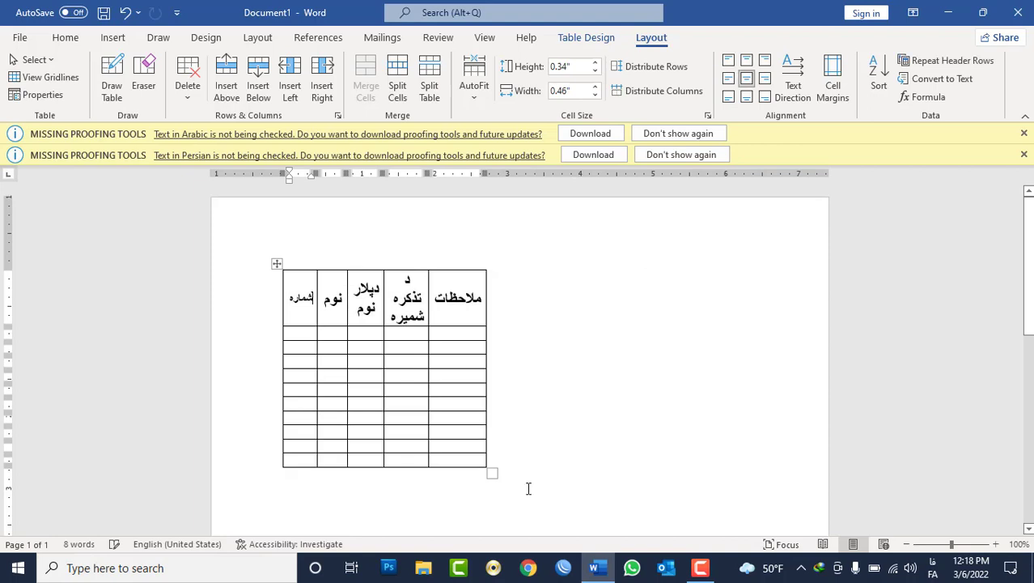
Step: Re-apply AutoFit Window to span the page and narrow the شماره column, widening نوم
{"action": "mouse_move", "coordinate": [377, 260]}
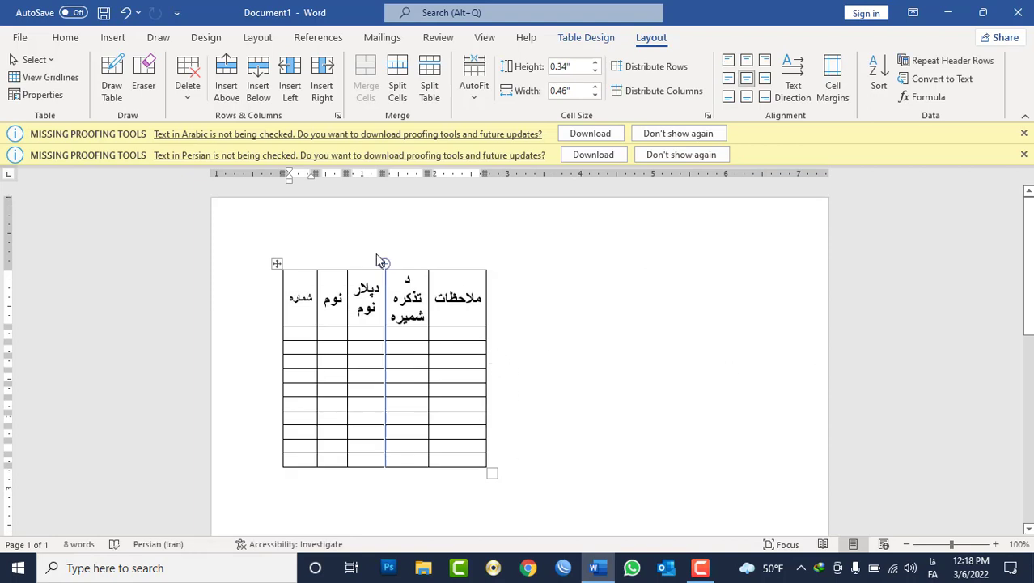
{"action": "left_click", "coordinate": [277, 264]}
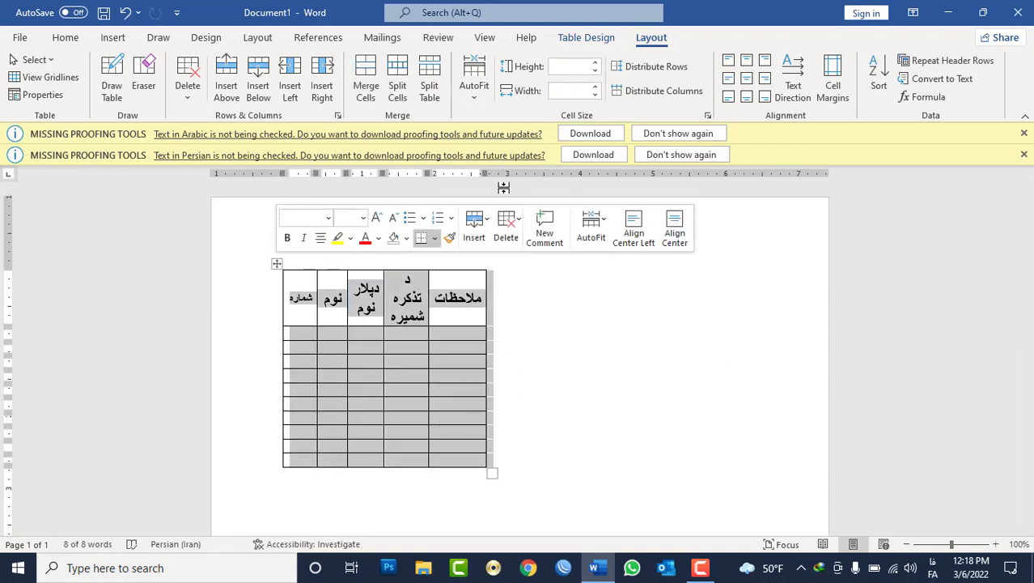
{"action": "double_click", "coordinate": [650, 40]}
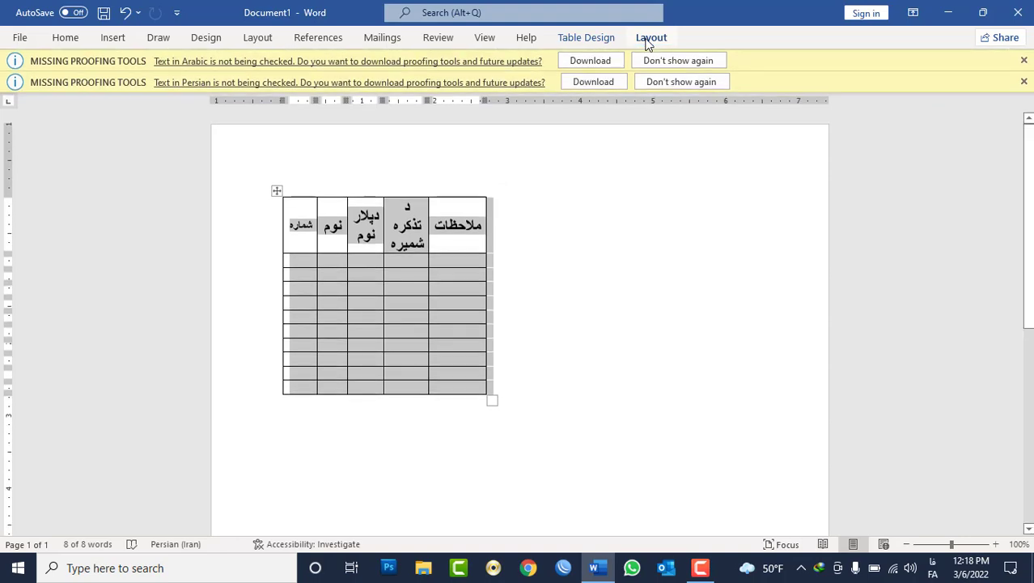
{"action": "double_click", "coordinate": [647, 40]}
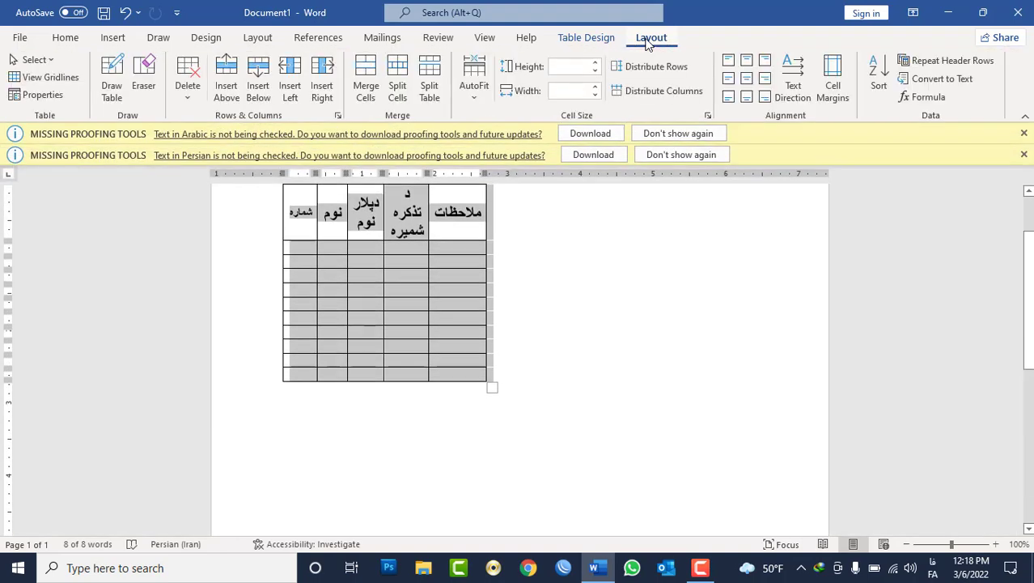
{"action": "left_click", "coordinate": [474, 103]}
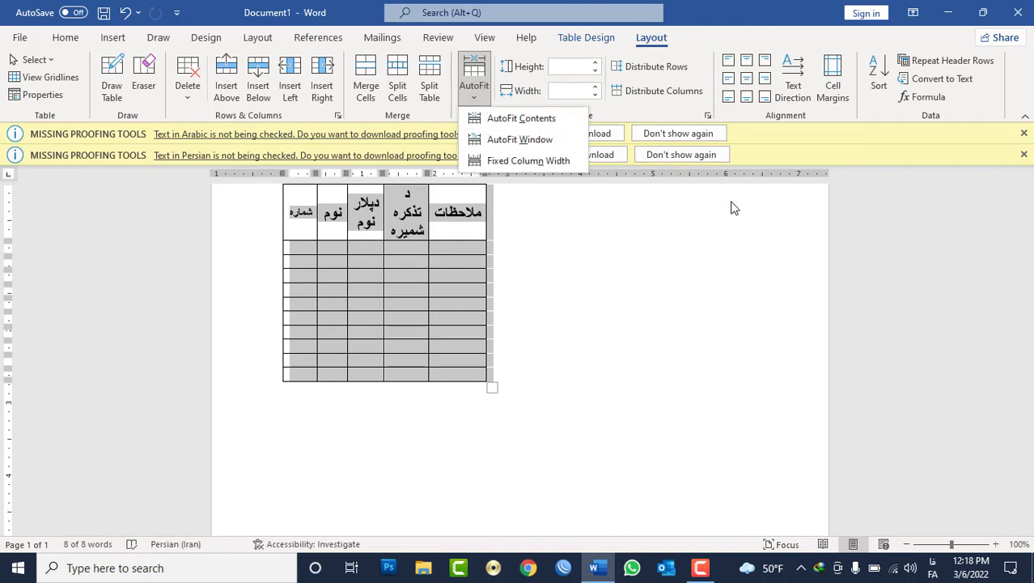
{"action": "left_click", "coordinate": [550, 143]}
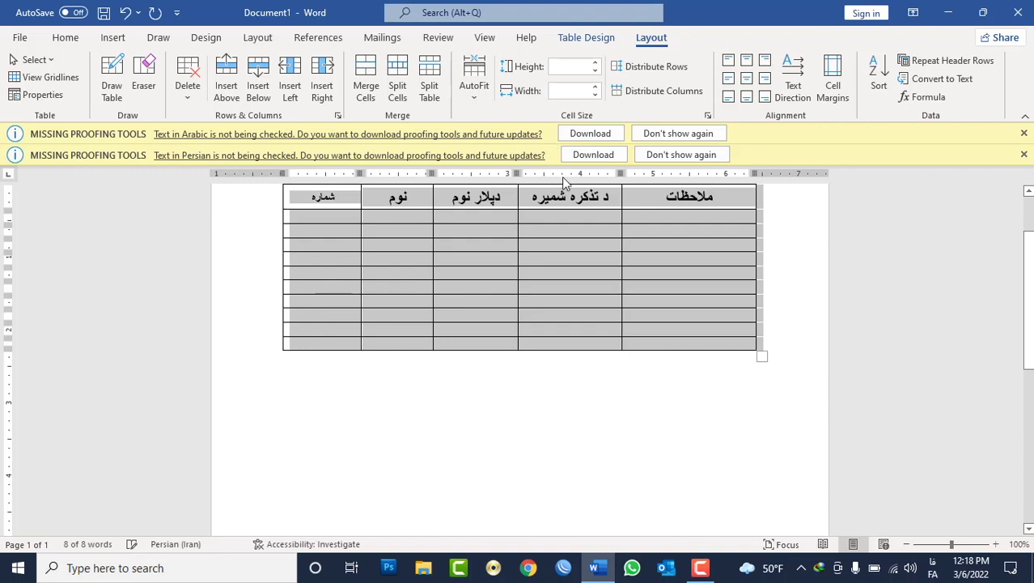
{"action": "left_click", "coordinate": [478, 301]}
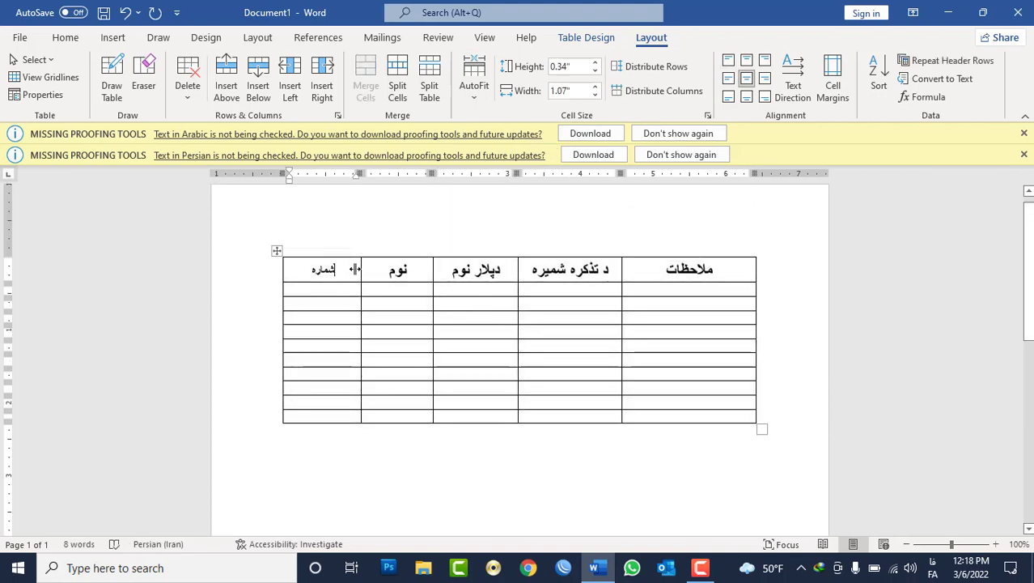
{"action": "left_click_drag", "start_coordinate": [361, 270], "coordinate": [316, 270]}
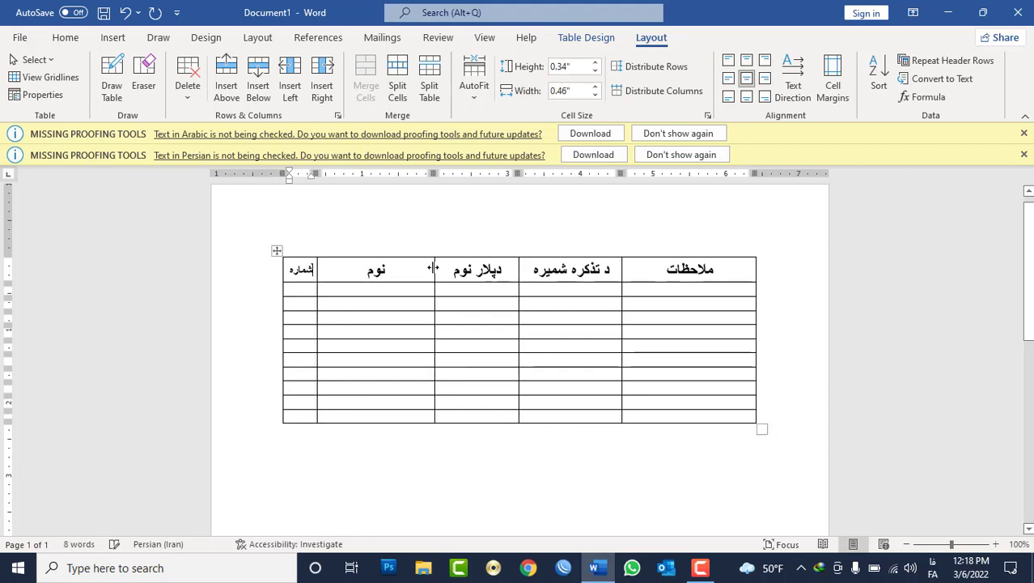
Step: Narrow the نوم column to give دپلار نوم more room, then reselect the whole table
{"action": "left_click_drag", "start_coordinate": [434, 270], "coordinate": [414, 270]}
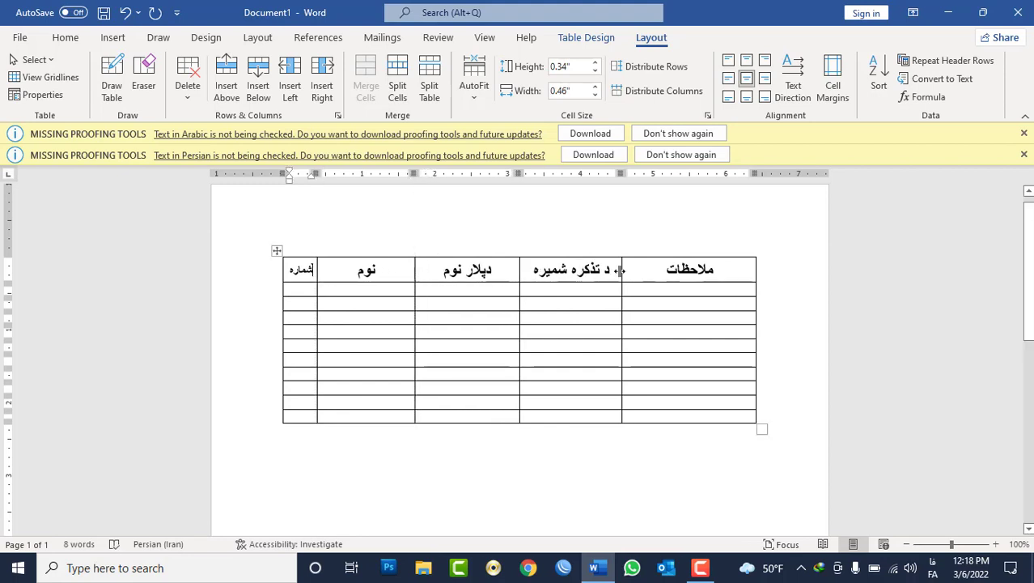
{"action": "left_click", "coordinate": [61, 38]}
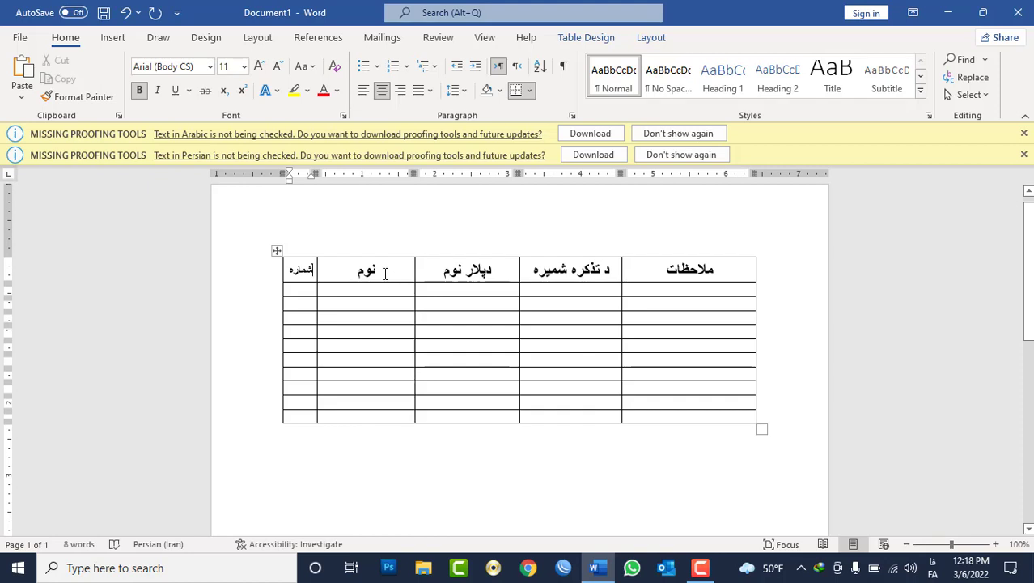
{"action": "left_click", "coordinate": [382, 272]}
{"action": "left_click", "coordinate": [277, 251]}
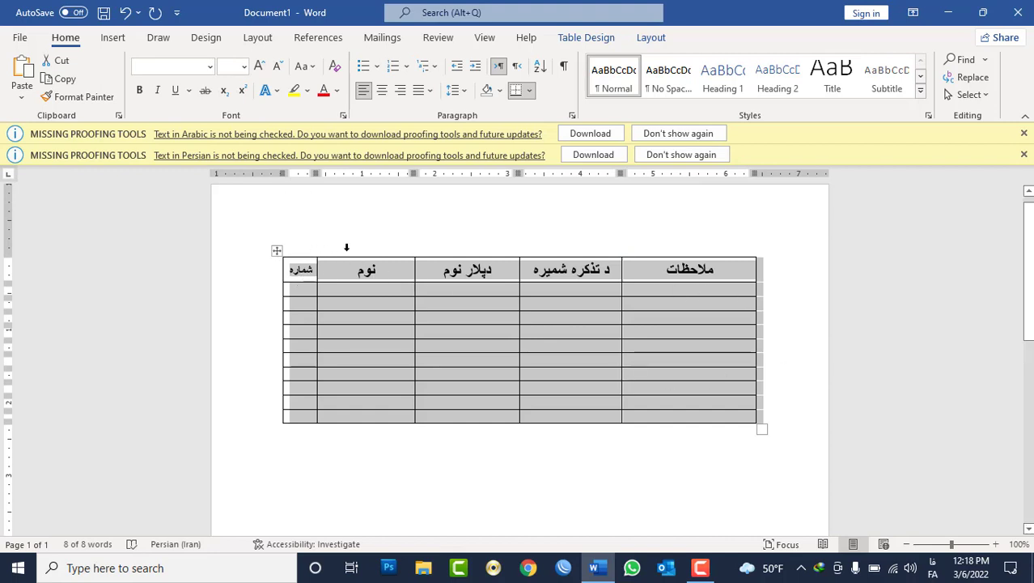
{"action": "left_click", "coordinate": [277, 251]}
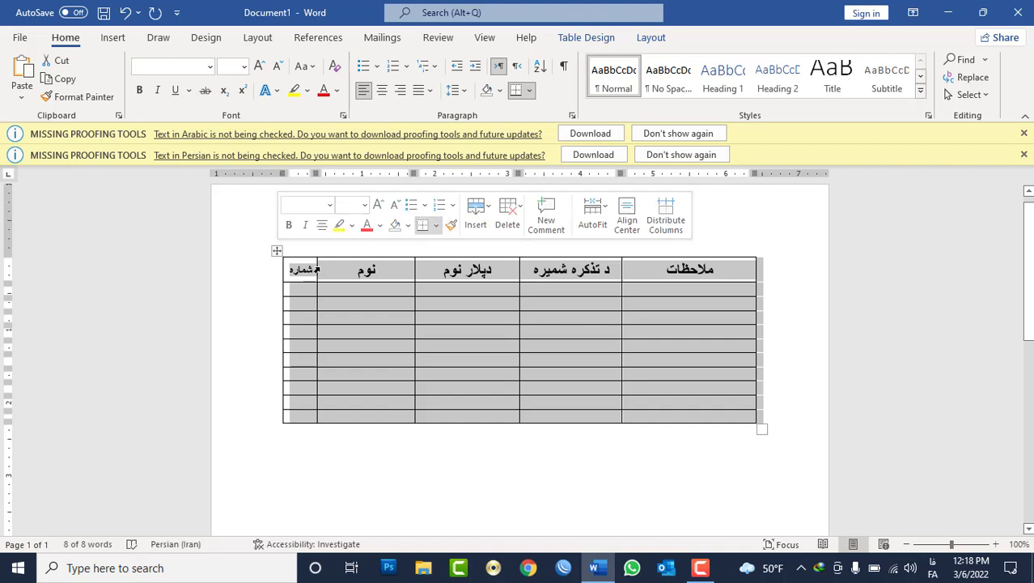
{"action": "left_click", "coordinate": [277, 251]}
{"action": "left_click", "coordinate": [278, 252]}
Step: Set the table direction to Right-to-left in Table Properties
{"action": "right_click", "coordinate": [277, 252]}
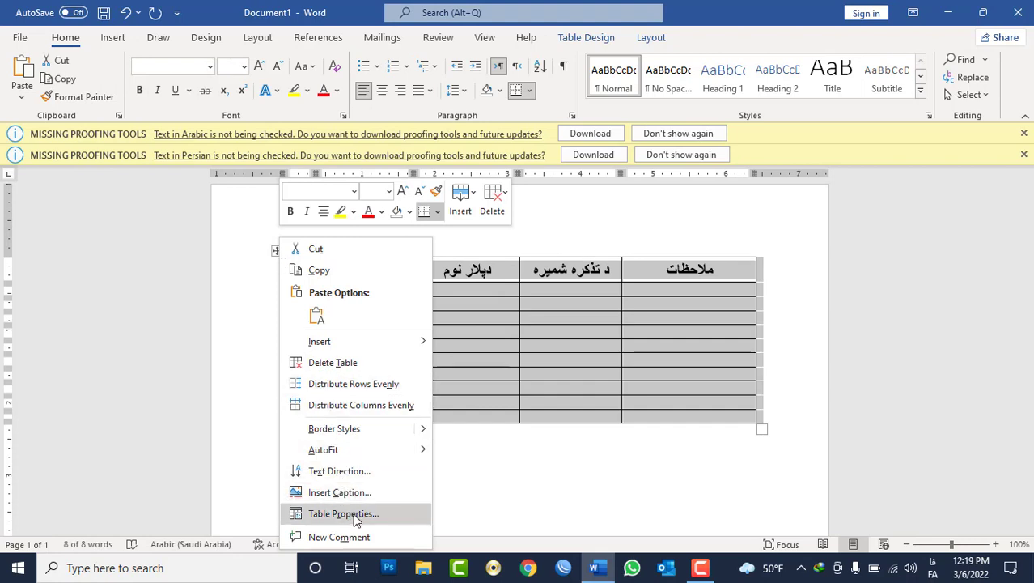
{"action": "left_click", "coordinate": [613, 38]}
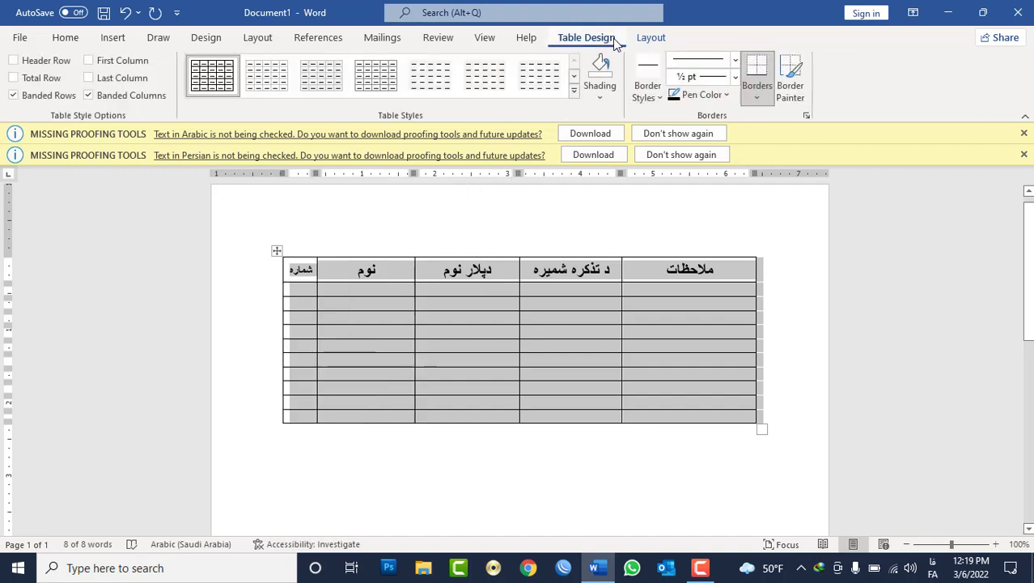
{"action": "left_click", "coordinate": [652, 39]}
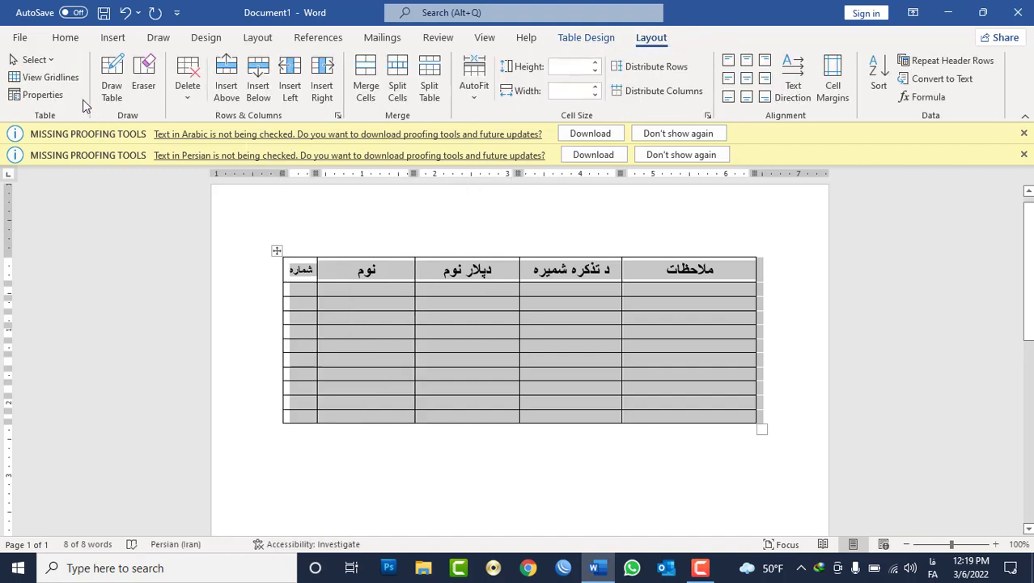
{"action": "left_click", "coordinate": [38, 97]}
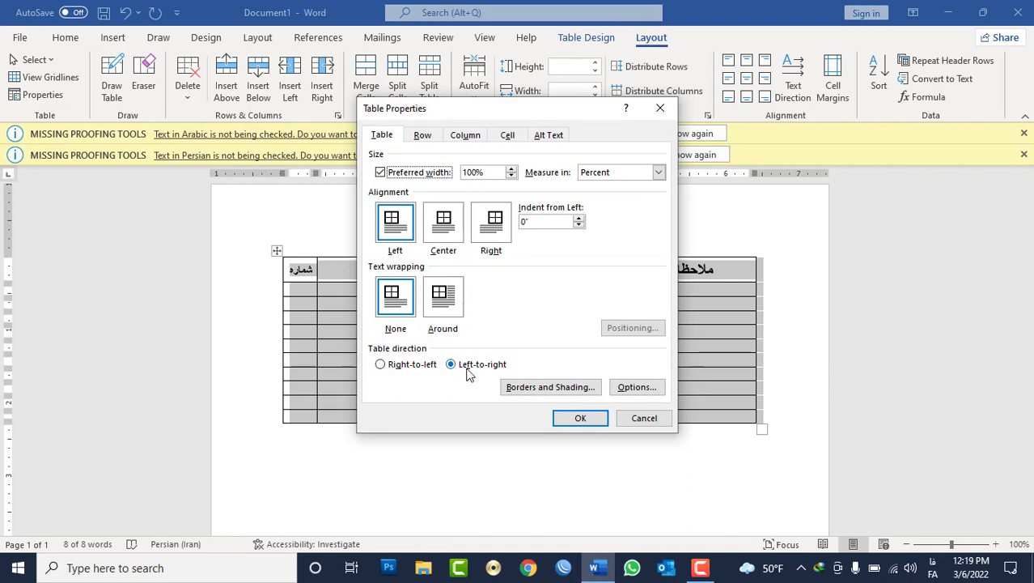
{"action": "left_click", "coordinate": [407, 366]}
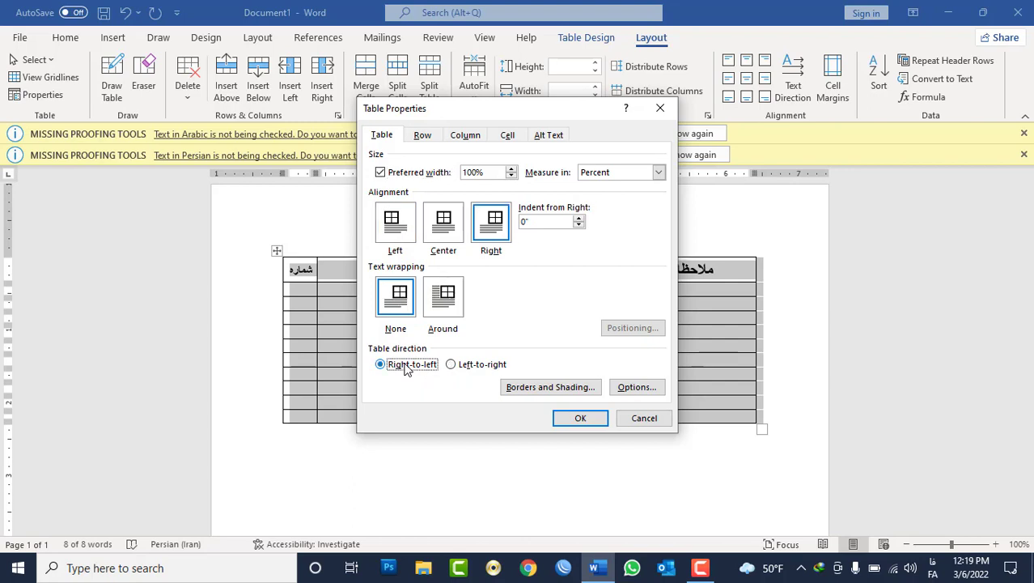
{"action": "left_click", "coordinate": [576, 421]}
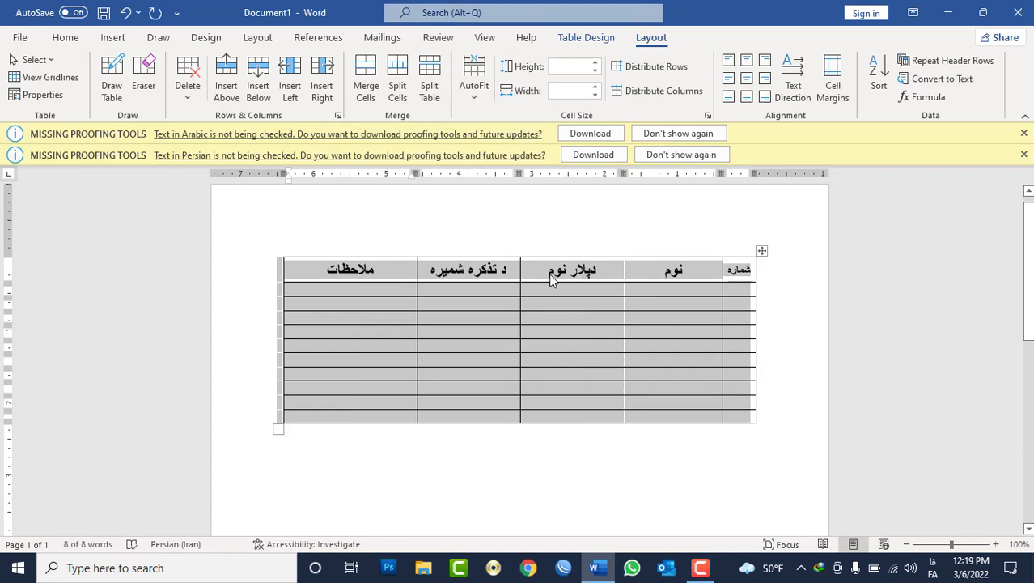
Step: Insert and remove trial empty columns beside د تذکره شمیره and شماره
{"action": "left_click", "coordinate": [338, 277]}
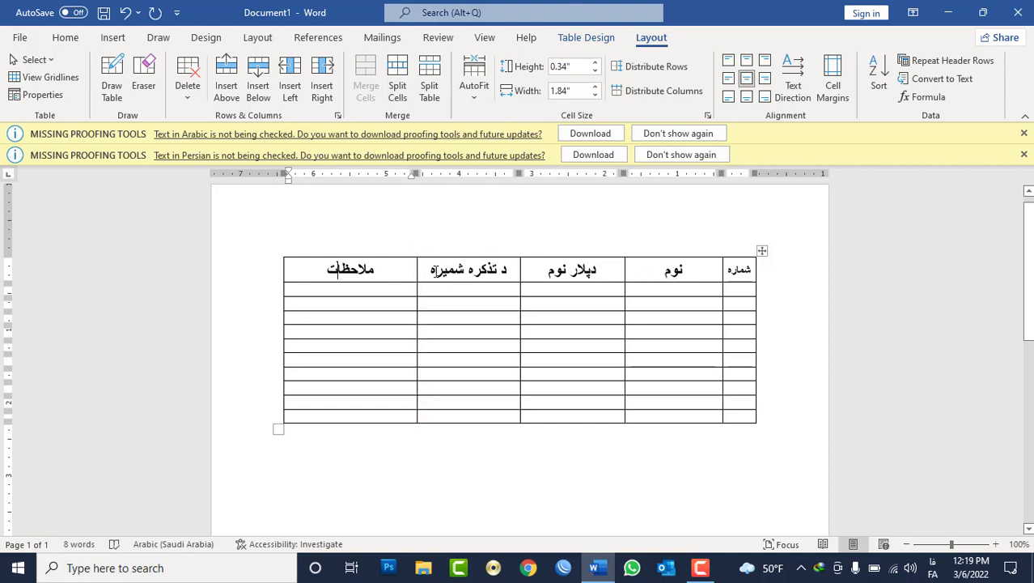
{"action": "left_click", "coordinate": [442, 270]}
{"action": "mouse_move", "coordinate": [417, 252]}
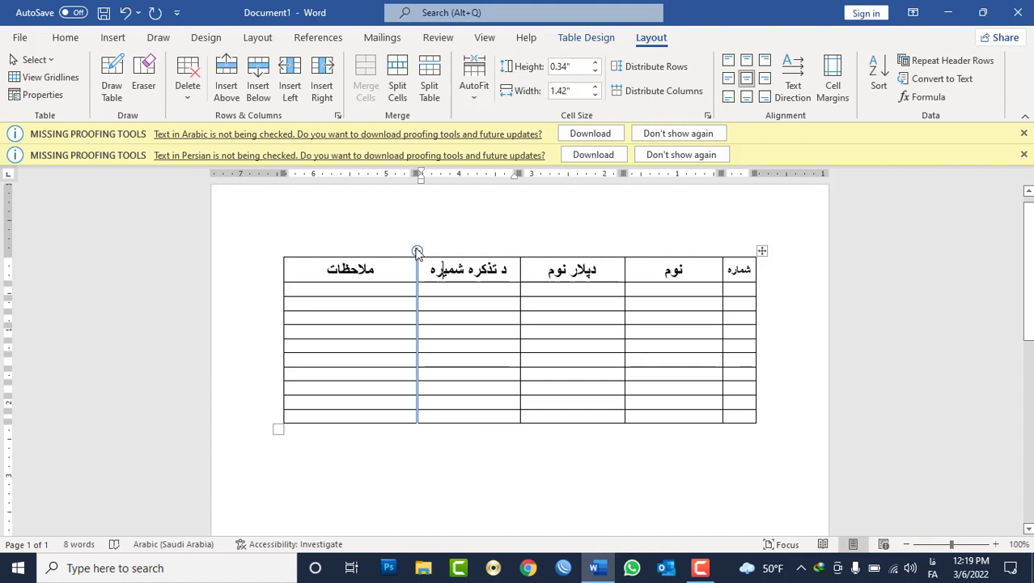
{"action": "left_click", "coordinate": [416, 251]}
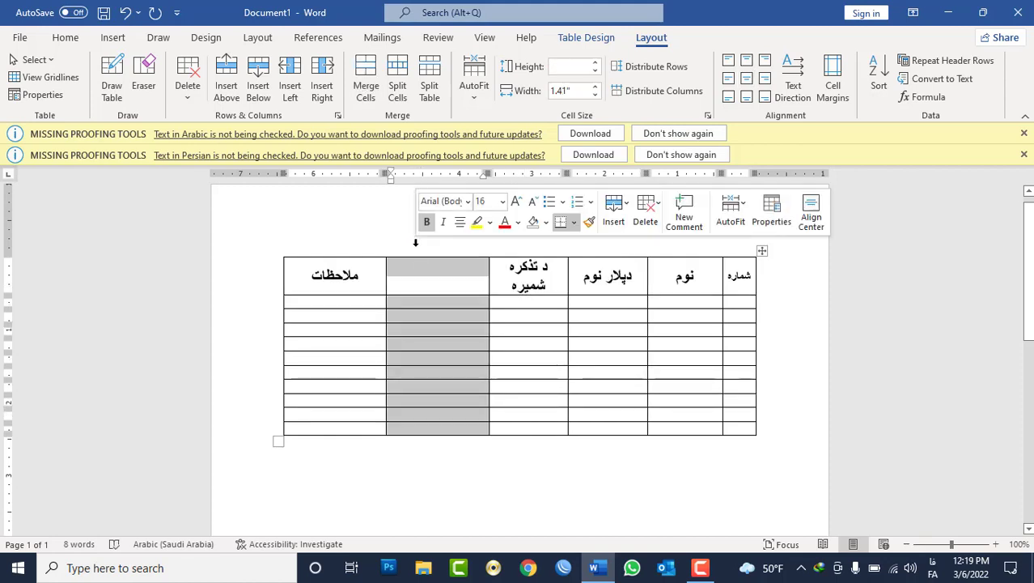
{"action": "right_click", "coordinate": [419, 267]}
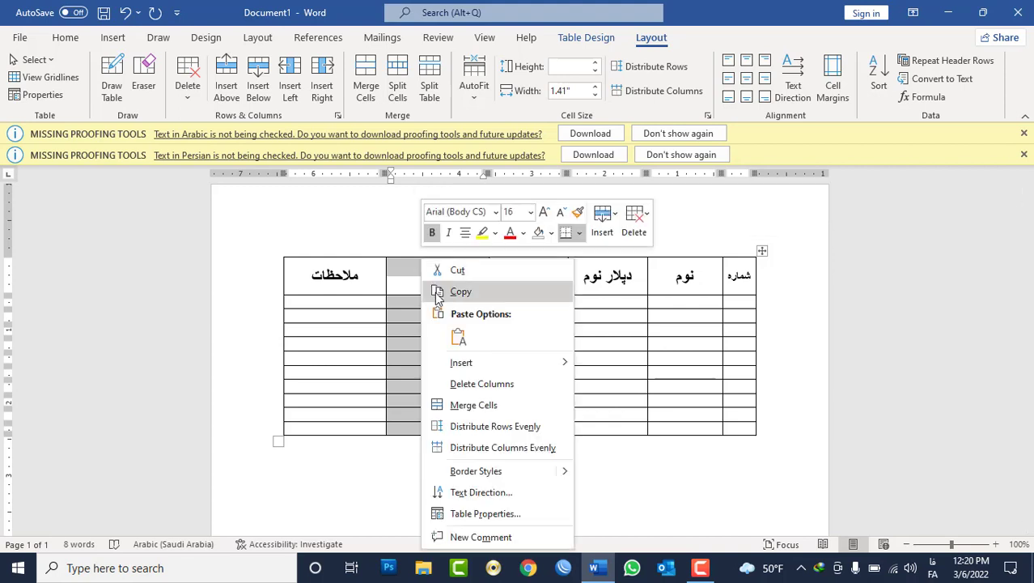
{"action": "left_click", "coordinate": [469, 383]}
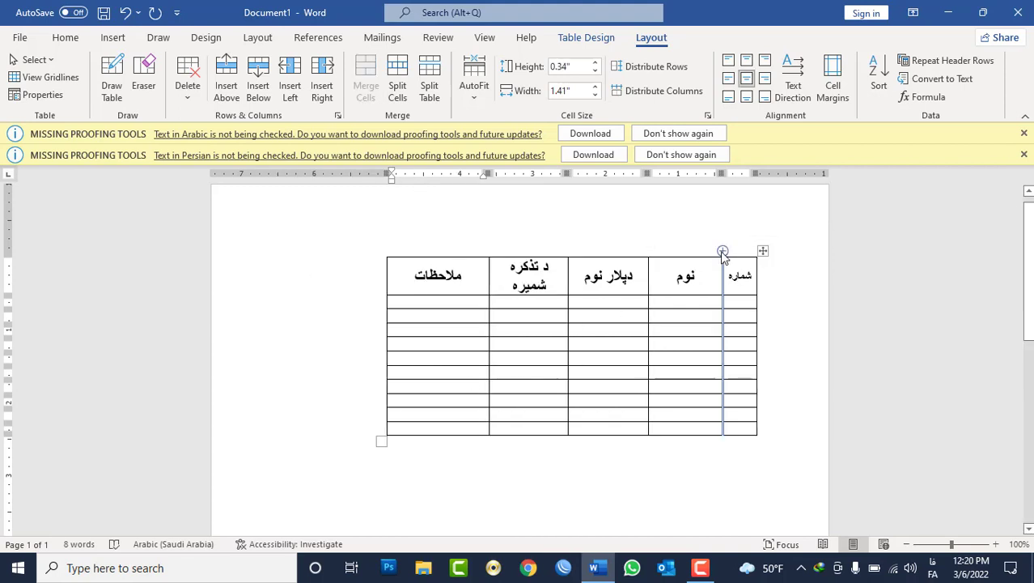
{"action": "left_click", "coordinate": [722, 251]}
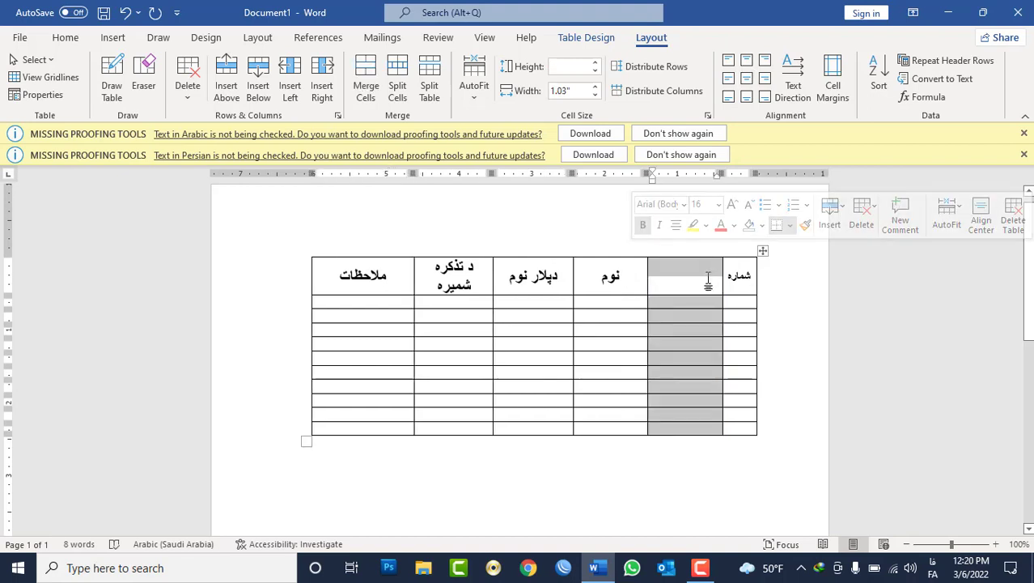
{"action": "right_click", "coordinate": [697, 264]}
{"action": "left_click", "coordinate": [738, 405]}
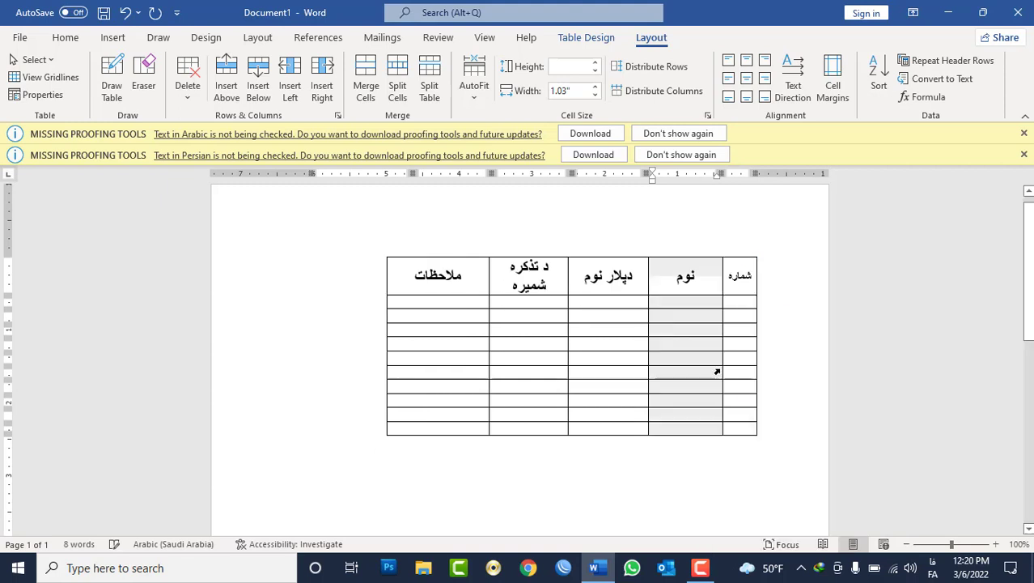
Step: Select the whole table and AutoFit it to the page window
{"action": "left_click", "coordinate": [762, 250]}
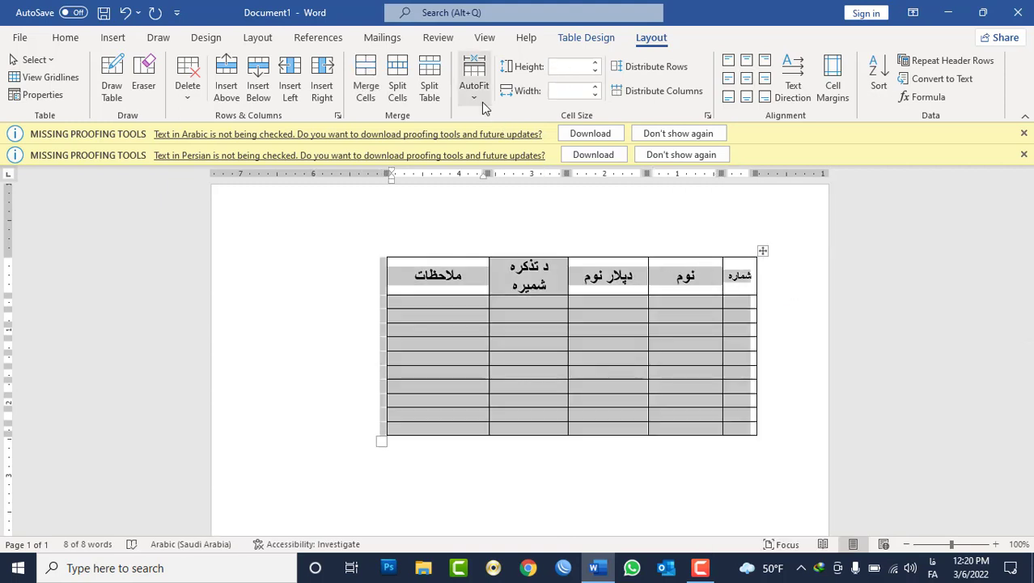
{"action": "left_click", "coordinate": [474, 87]}
{"action": "left_click", "coordinate": [491, 138]}
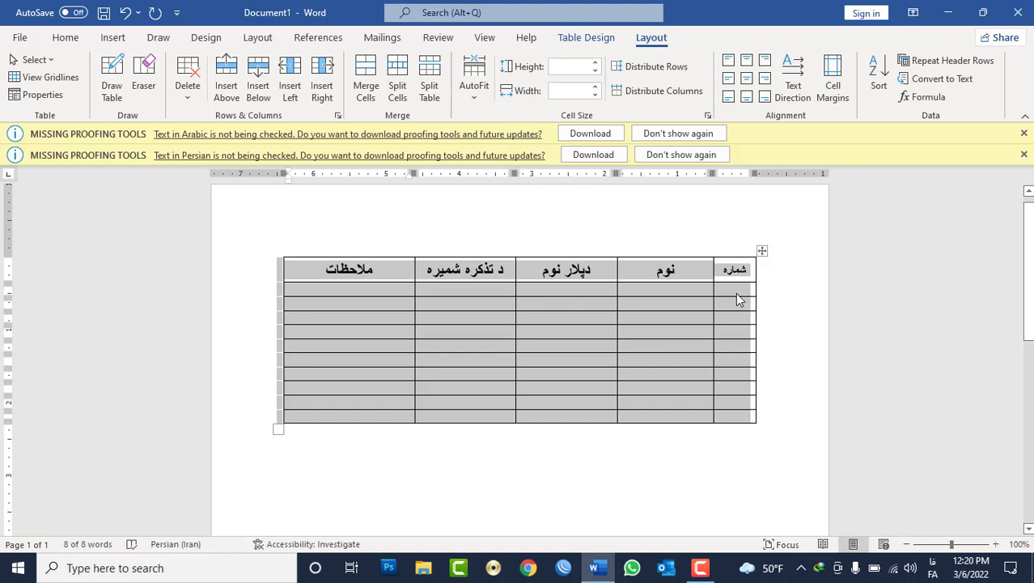
{"action": "left_click", "coordinate": [738, 300]}
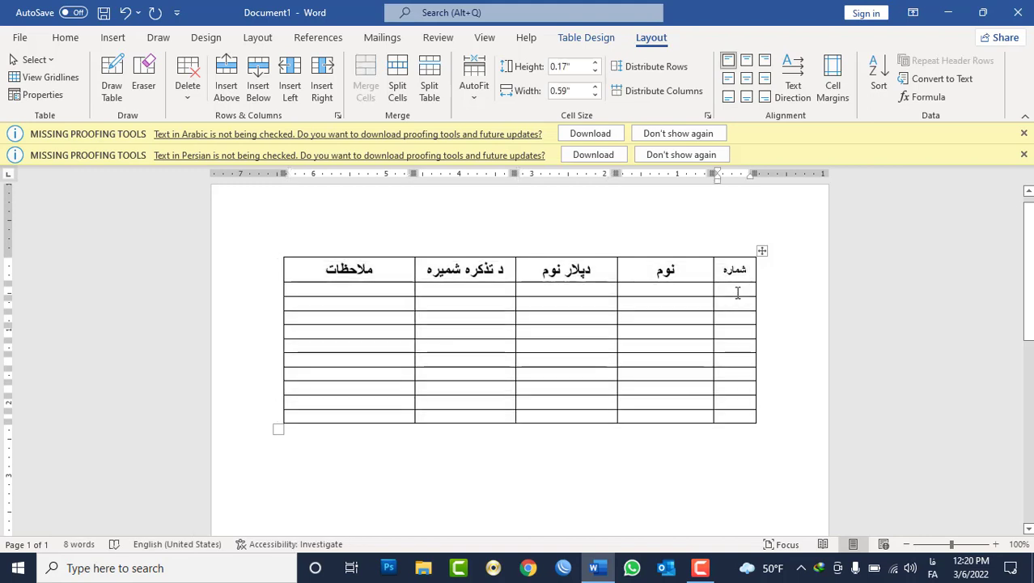
Step: Number the شماره column 1 to 10 in English digits
{"action": "key", "text": "alt+shift"}
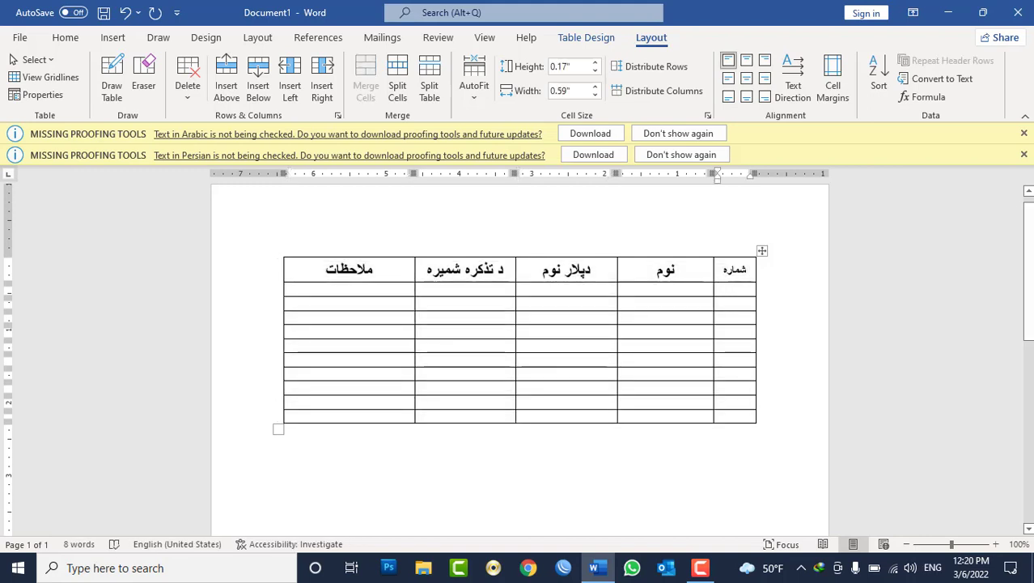
{"action": "key", "text": "1"}
{"action": "key", "text": "Down"}
{"action": "key", "text": "2"}
{"action": "key", "text": "Down"}
{"action": "key", "text": "3"}
{"action": "key", "text": "Down"}
{"action": "key", "text": "4"}
{"action": "key", "text": "Down"}
{"action": "type", "text": "5"}
{"action": "key", "text": "Down"}
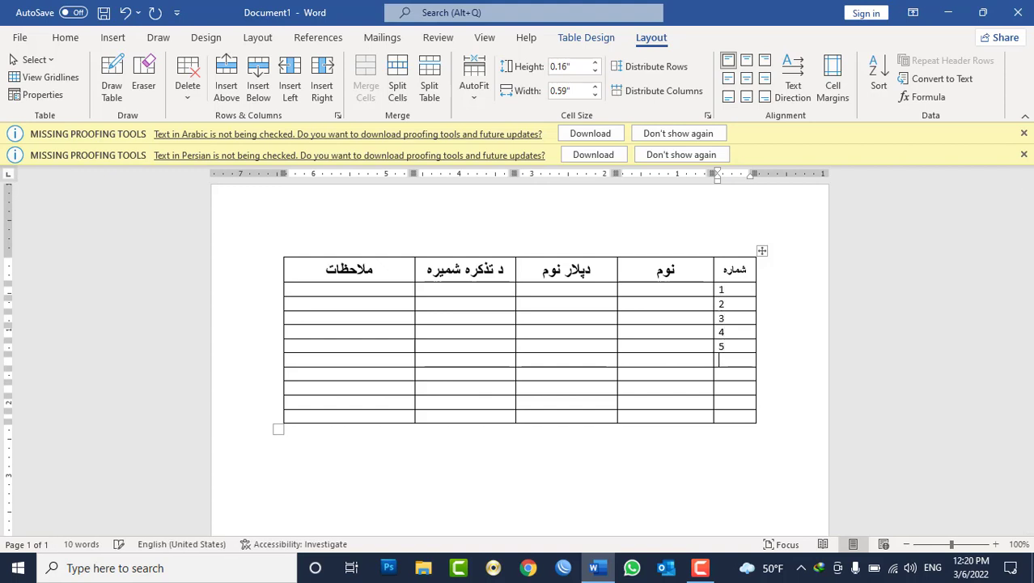
{"action": "type", "text": "6"}
{"action": "key", "text": "Down"}
{"action": "key", "text": "Down"}
{"action": "type", "text": "9"}
{"action": "key", "text": "Down"}
{"action": "type", "text": "10"}
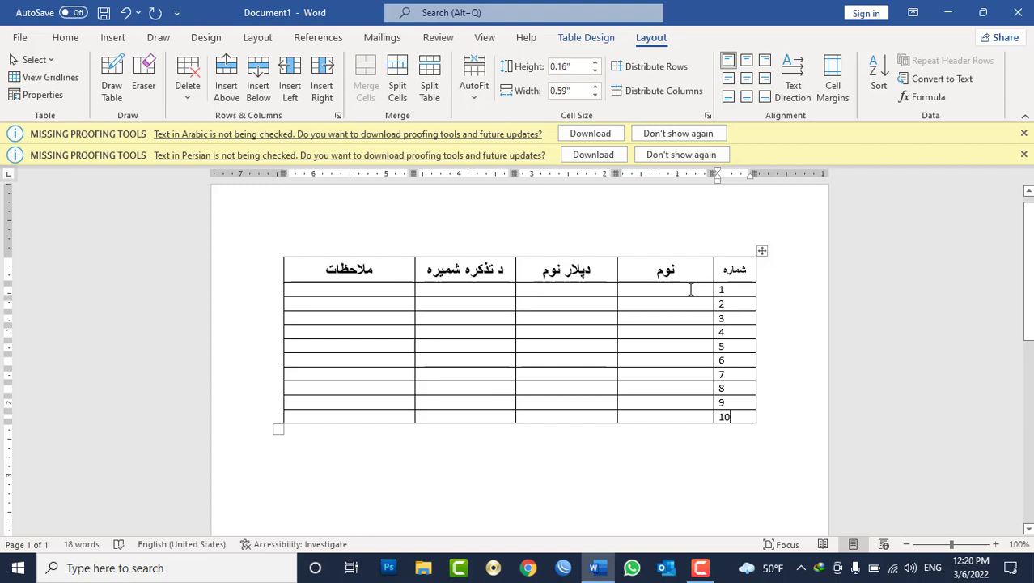
Step: Fill row 1 with the first person's name, father's name and tazkira number
{"action": "left_click", "coordinate": [689, 288]}
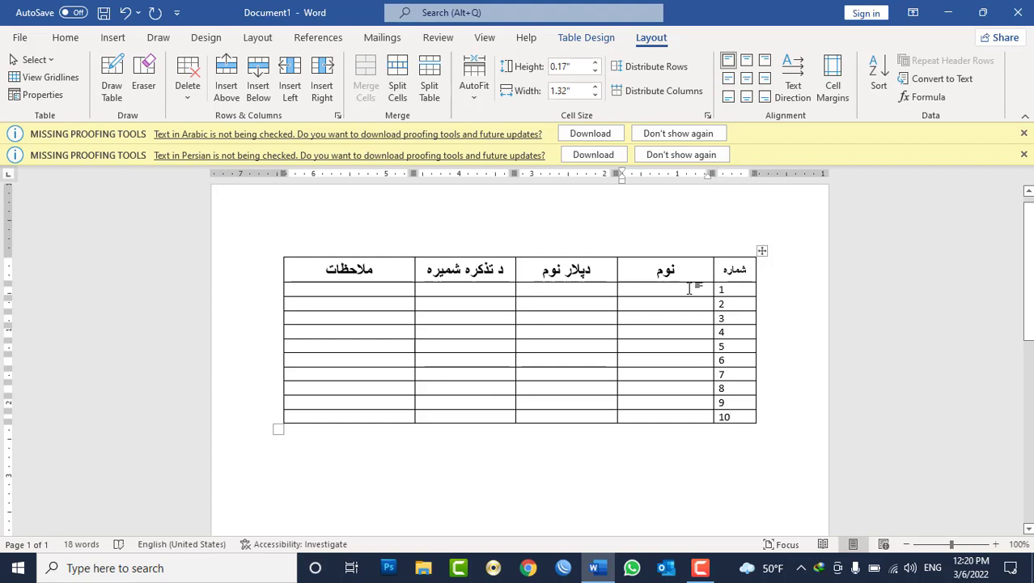
{"action": "key", "text": "alt+shift"}
{"action": "type", "text": "لا"}
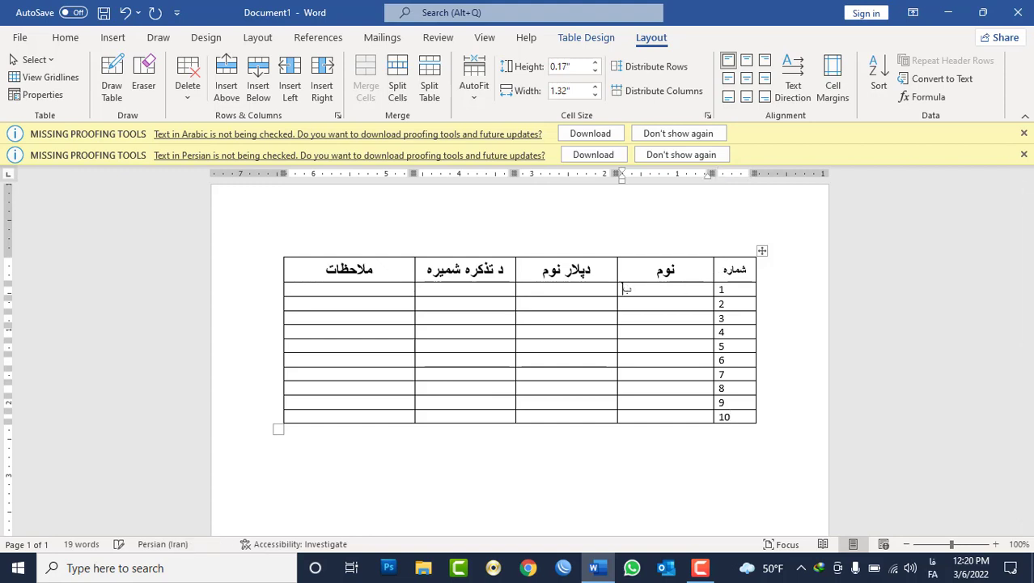
{"action": "type", "text": "ل"}
{"action": "key", "text": "Tab"}
{"action": "left_click", "coordinate": [521, 289]}
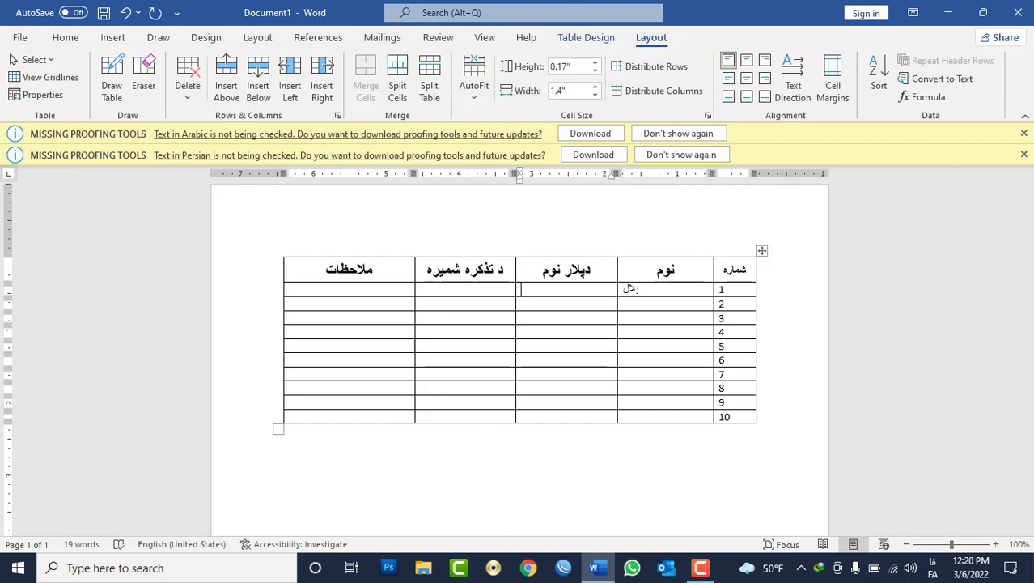
{"action": "type", "text": "نور مح"}
{"action": "type", "text": "مد"}
{"action": "key", "text": "Tab"}
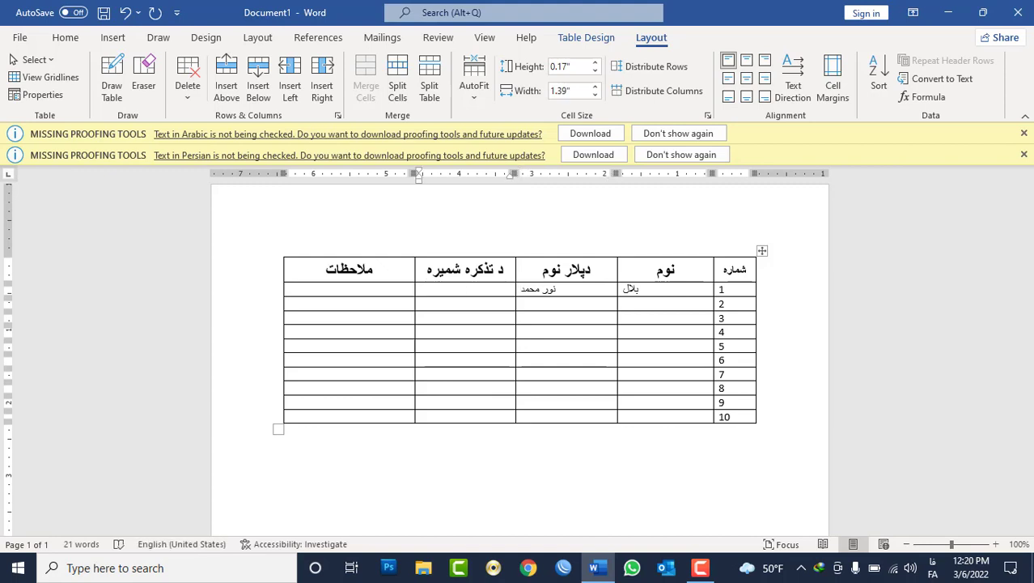
{"action": "key", "text": "alt+shift"}
{"action": "key", "text": "alt+shift"}
{"action": "type", "text": "10"}
{"action": "type", "text": "1010"}
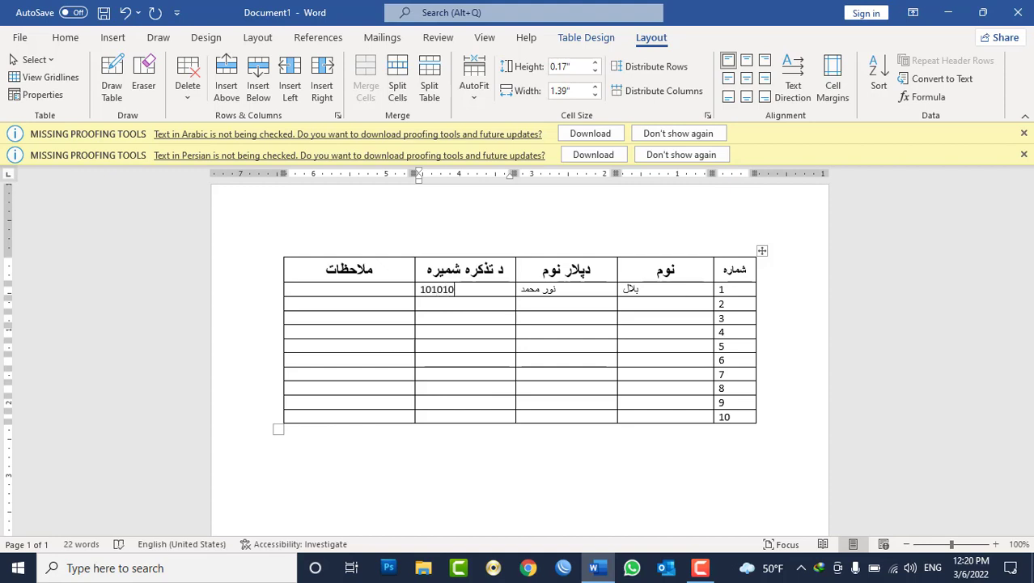
Step: Fill row 2 with a name, father's name and tazkira number
{"action": "left_click", "coordinate": [649, 302]}
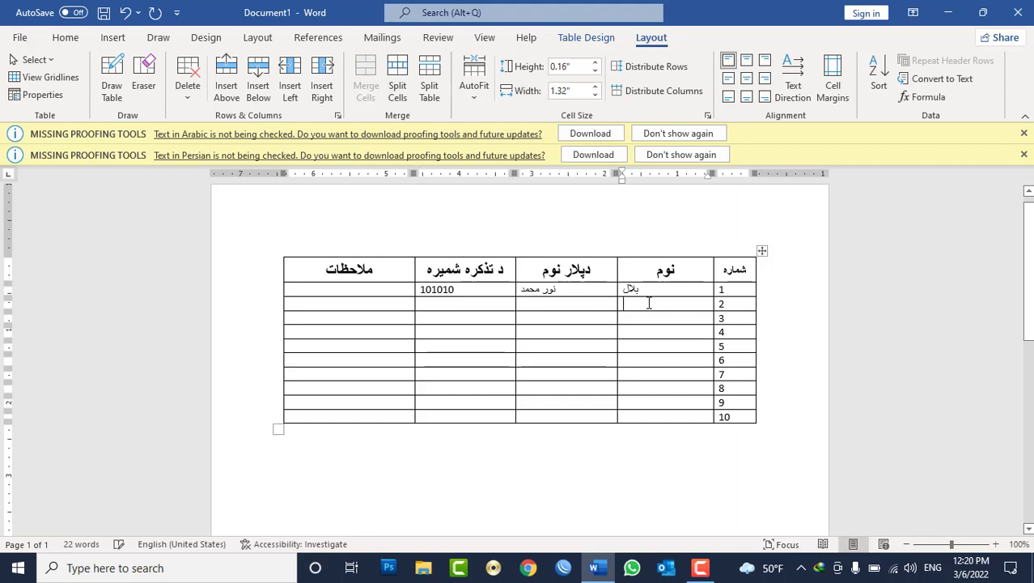
{"action": "key", "text": "alt+shift"}
{"action": "type", "text": "مح"}
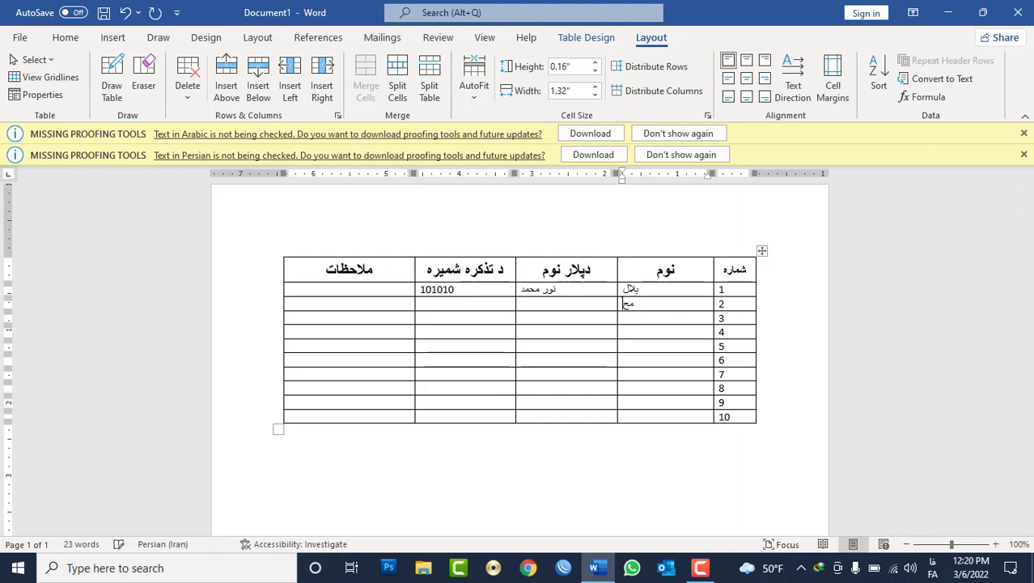
{"action": "type", "text": "مد اسلام"}
{"action": "left_click", "coordinate": [595, 301]}
{"action": "type", "text": "سیف ال"}
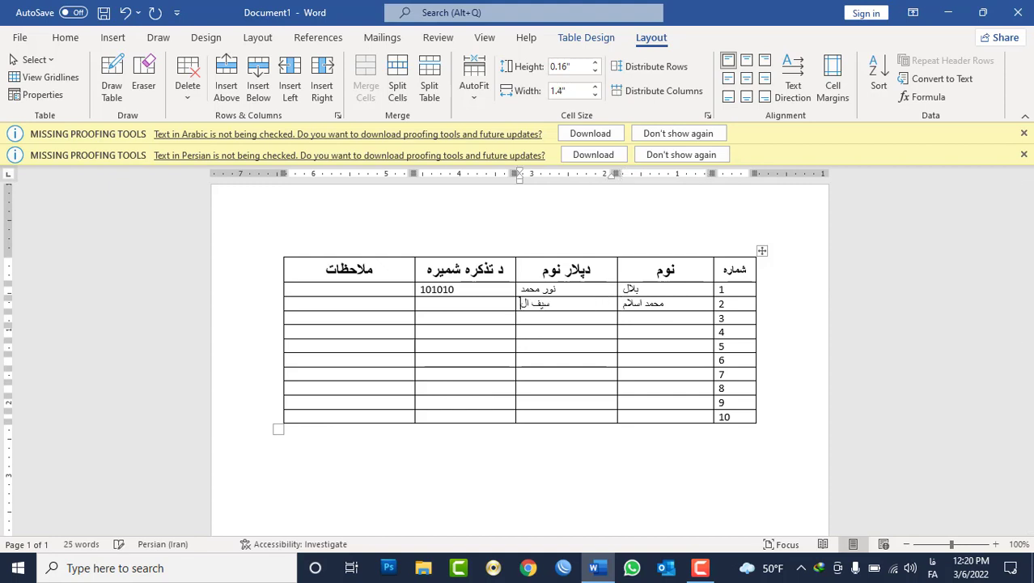
{"action": "type", "text": "دین"}
{"action": "left_click", "coordinate": [456, 301]}
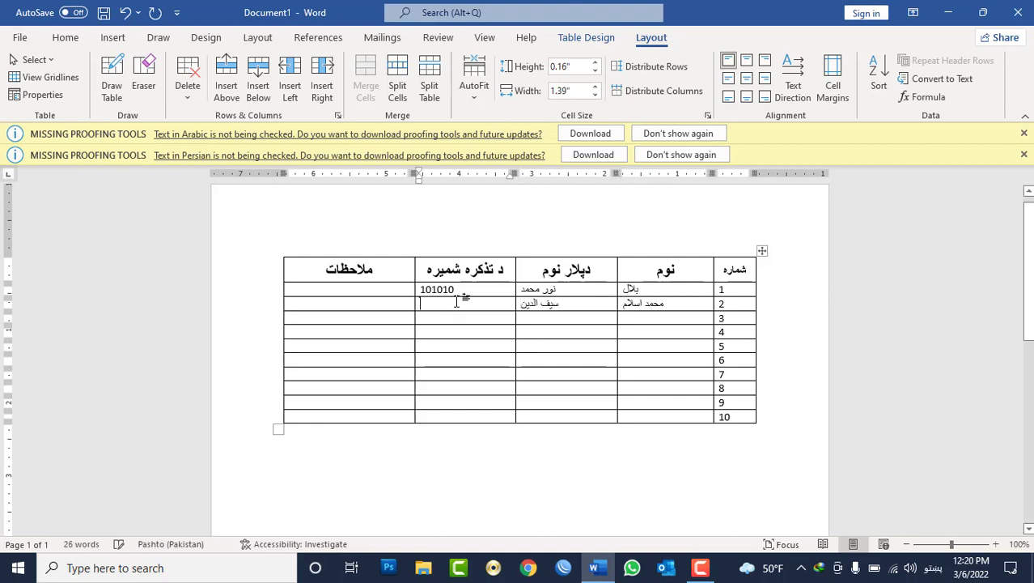
{"action": "key", "text": "alt+shift"}
Step: Fill row 3 with a name, father's name and corrected tazkira number
{"action": "key", "text": "alt+shift"}
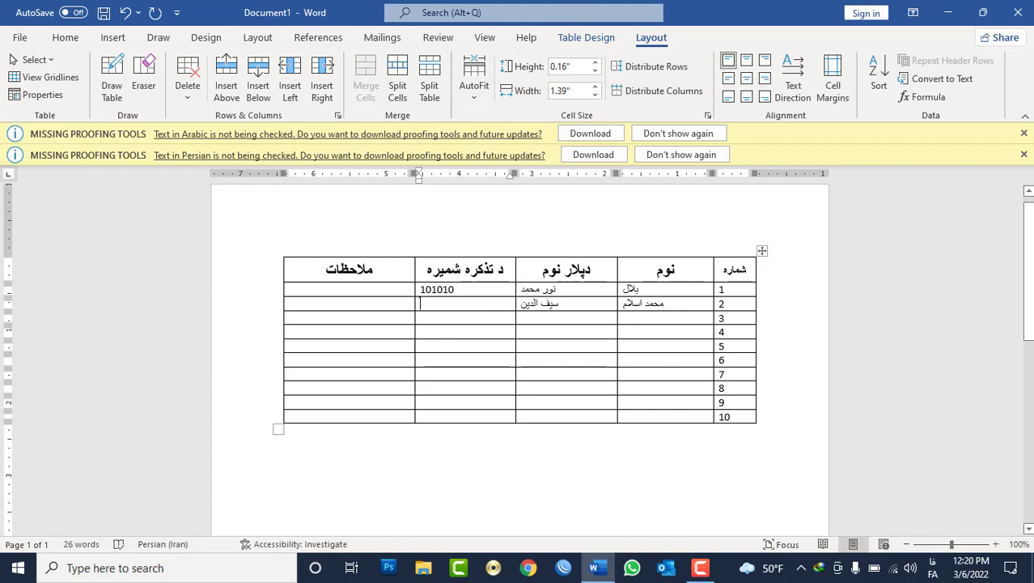
{"action": "type", "text": "202020"}
{"action": "left_click", "coordinate": [642, 317]}
{"action": "key", "text": "alt+shift"}
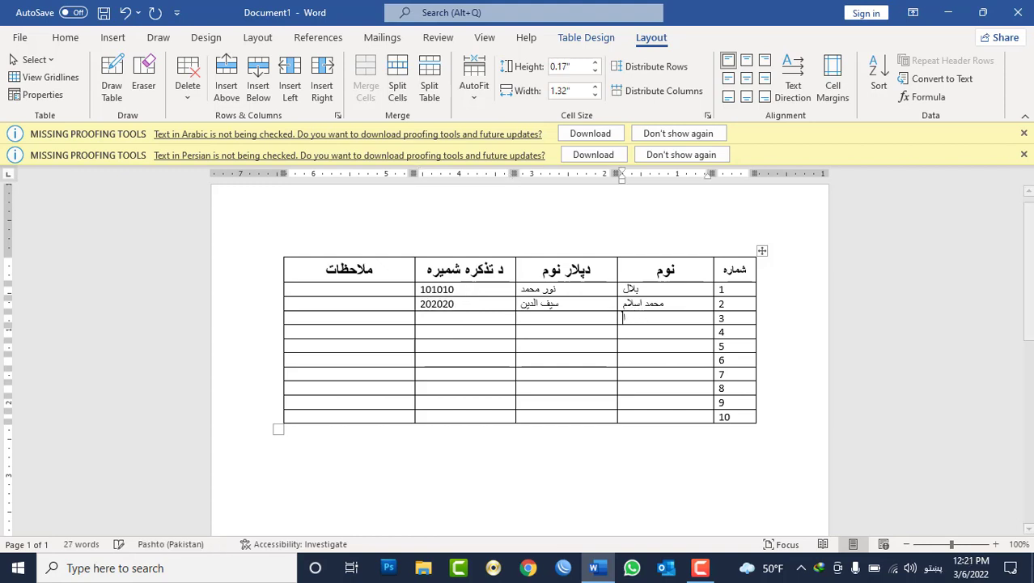
{"action": "type", "text": "اجمل"}
{"action": "key", "text": "Tab"}
{"action": "key", "text": "alt+shift"}
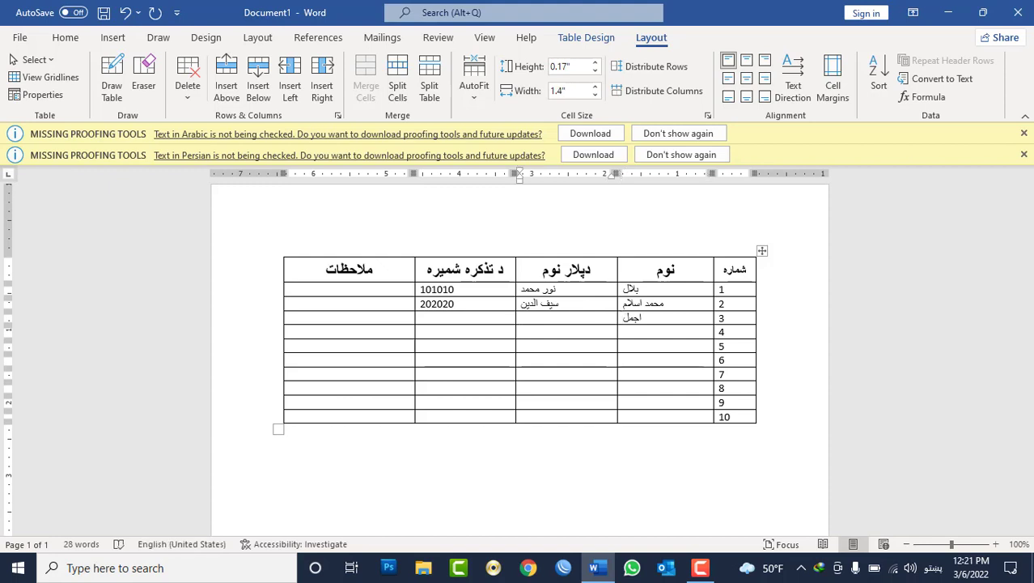
{"action": "key", "text": "alt+shift"}
{"action": "type", "text": "خا"}
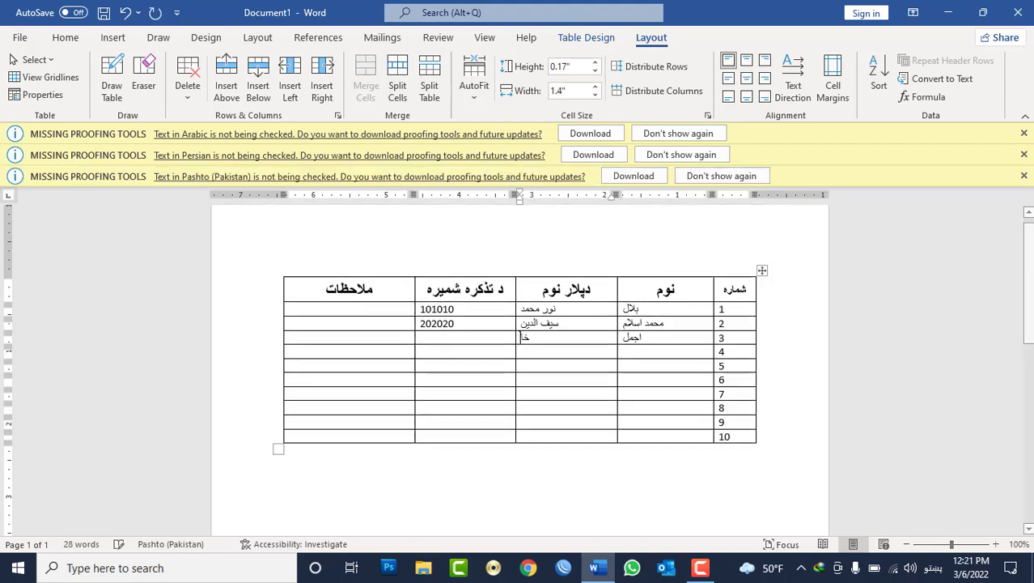
{"action": "type", "text": "ن اقا"}
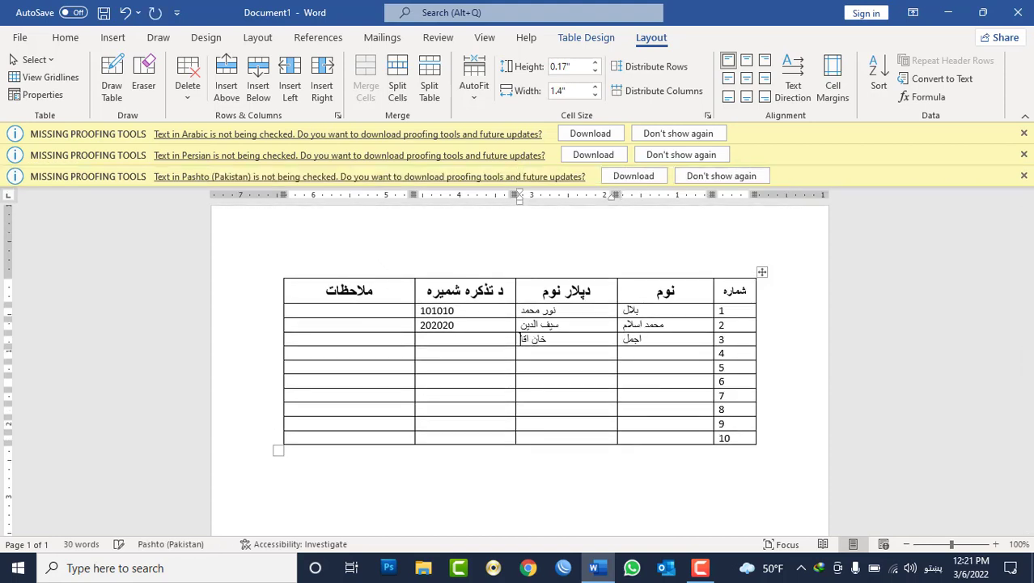
{"action": "left_click", "coordinate": [460, 341]}
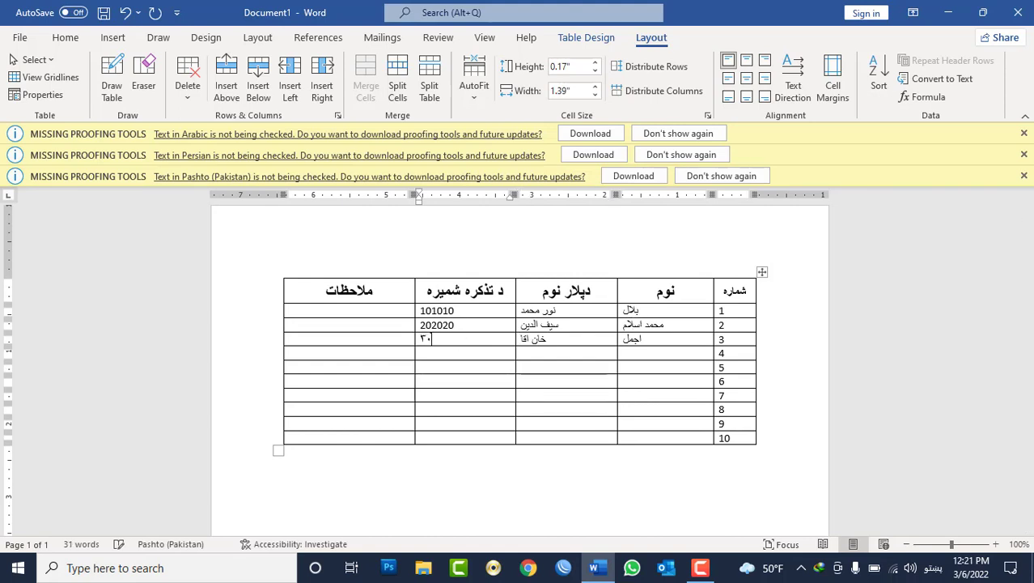
{"action": "key", "text": "alt+shift"}
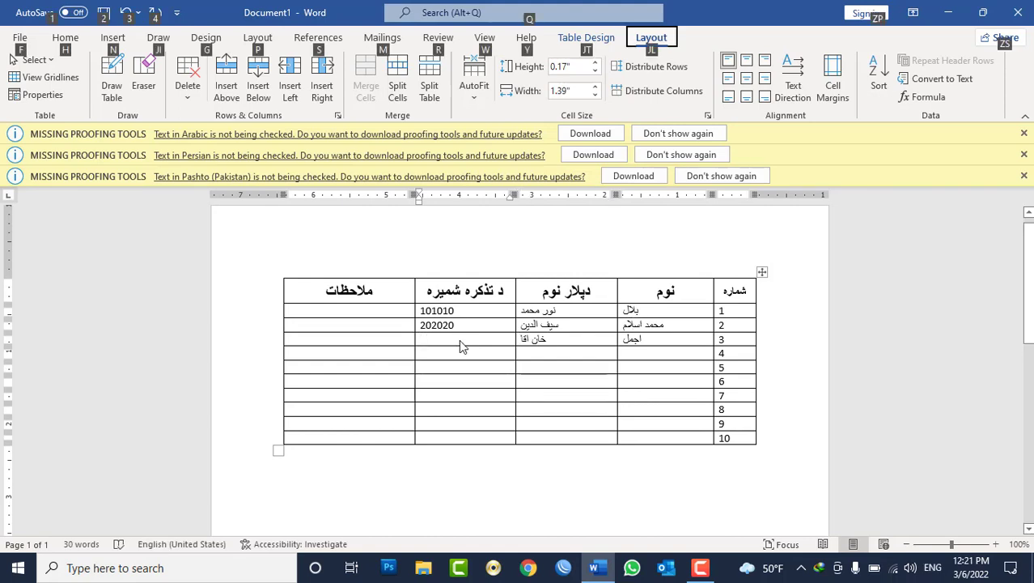
{"action": "key", "text": "alt+shift"}
{"action": "type", "text": "202"}
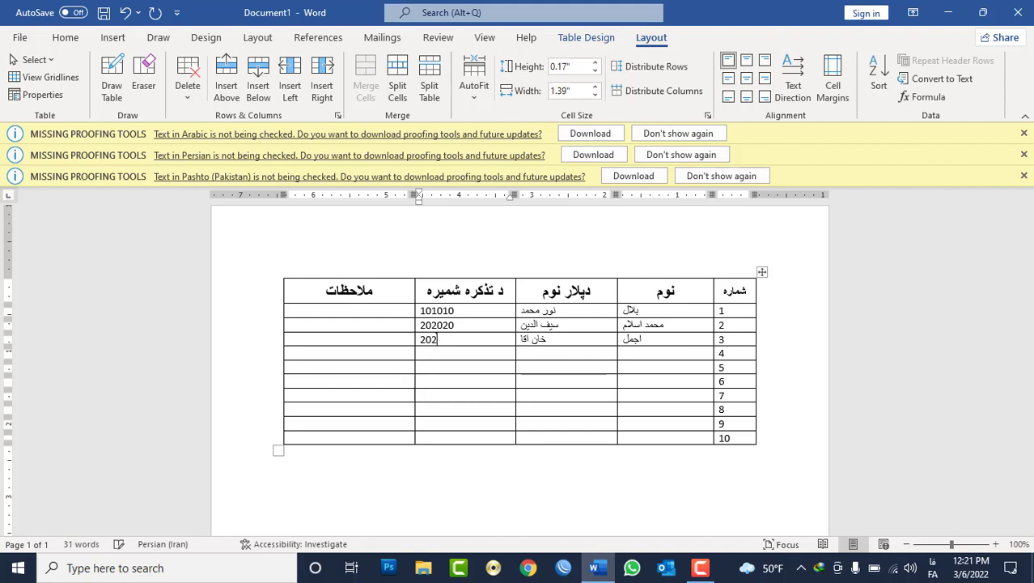
{"action": "key", "text": "BackSpace"}
{"action": "key", "text": "BackSpace"}
{"action": "type", "text": "030"}
{"action": "type", "text": "30"}
Step: Fill row 4 with a name, a retyped father's name and tazkira number
{"action": "left_click", "coordinate": [651, 353]}
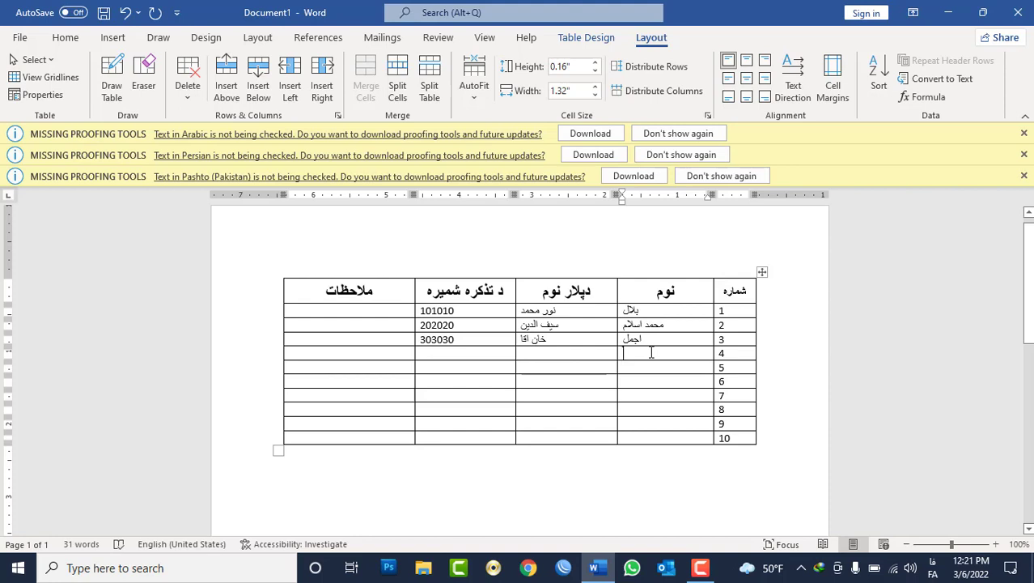
{"action": "type", "text": "خالد"}
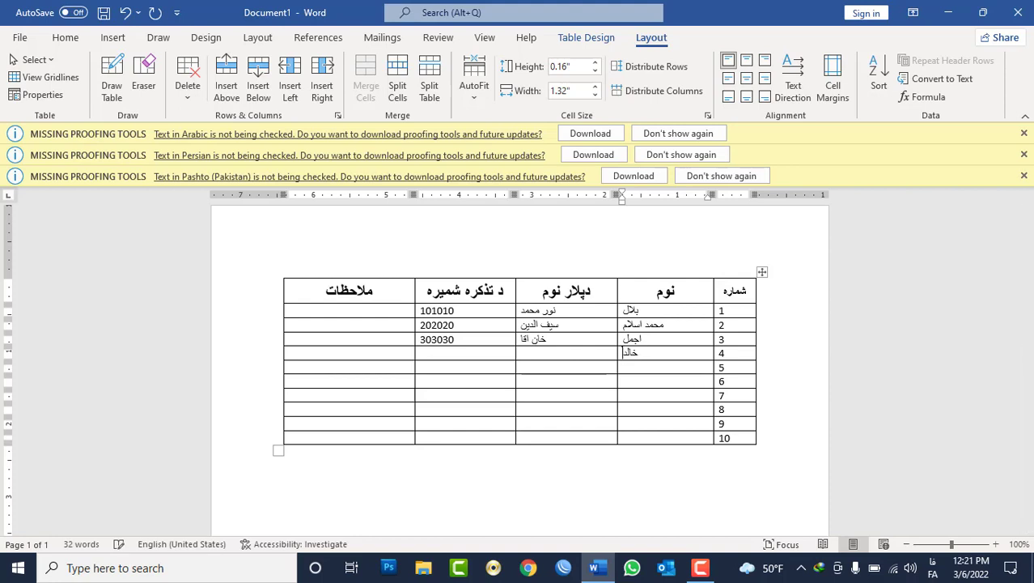
{"action": "left_click", "coordinate": [600, 354]}
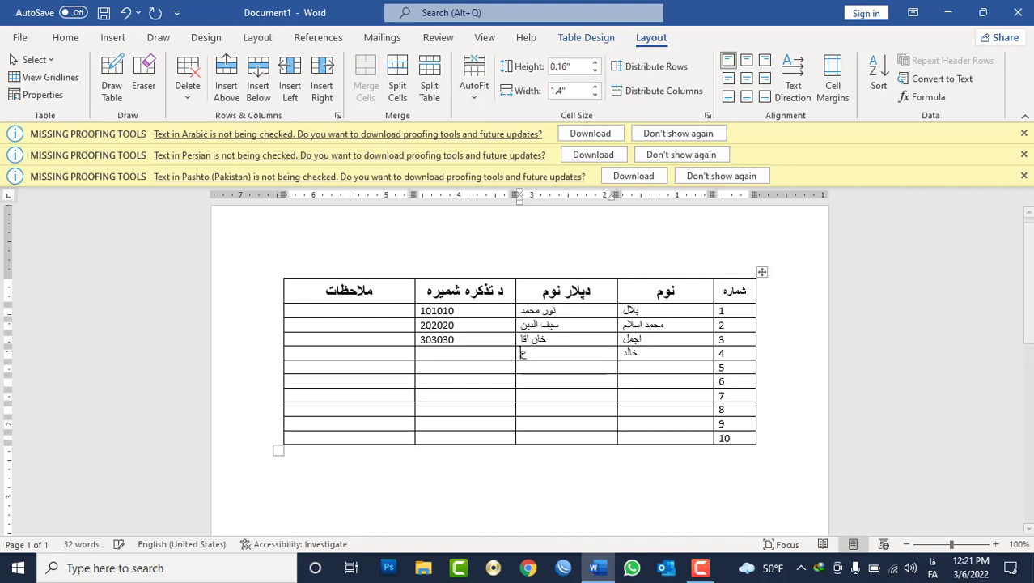
{"action": "type", "text": "عا"}
{"action": "key", "text": "BackSpace"}
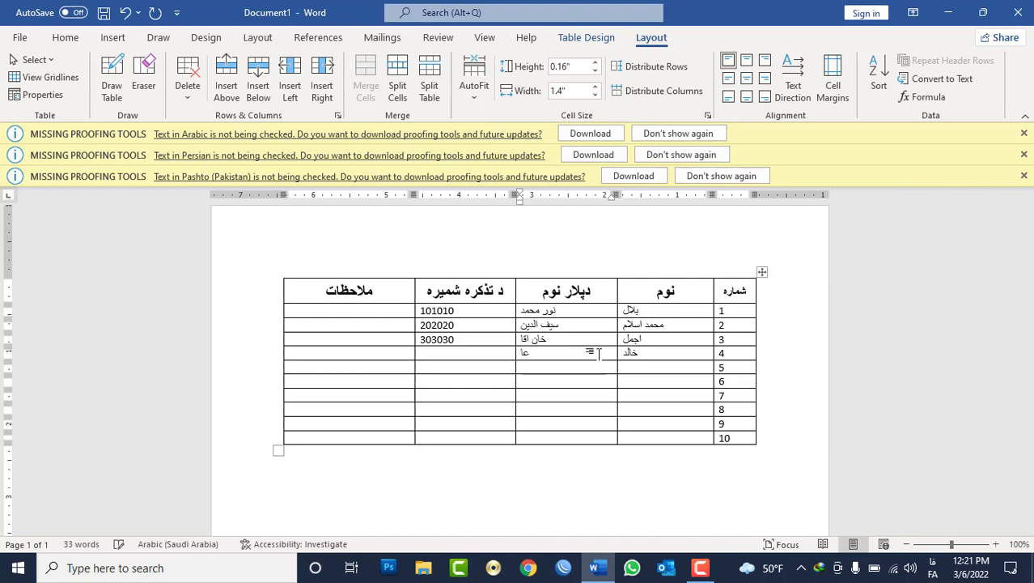
{"action": "type", "text": "ش"}
{"action": "key", "text": "BackSpace"}
{"action": "key", "text": "BackSpace"}
{"action": "type", "text": "اشق"}
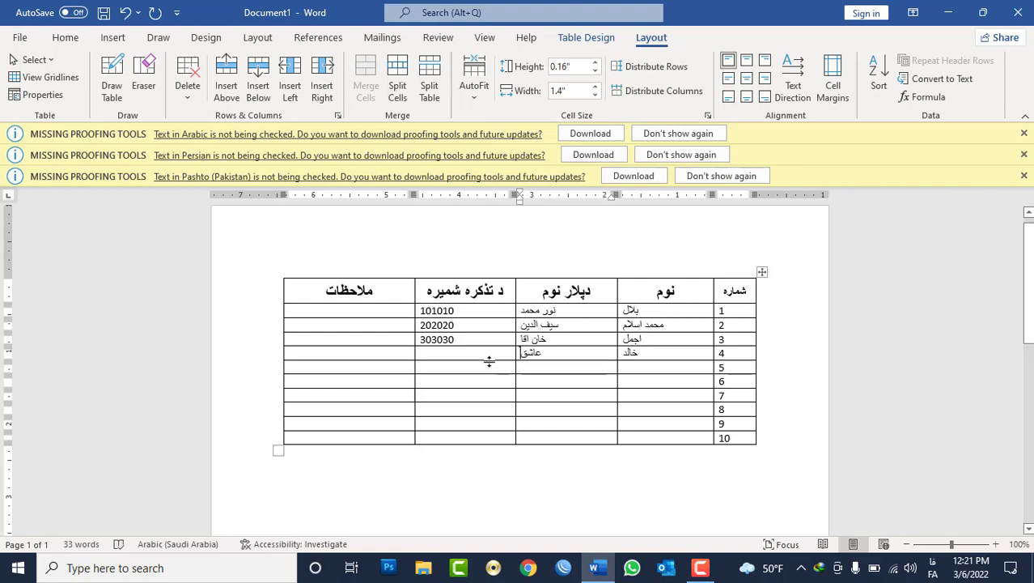
{"action": "left_click", "coordinate": [490, 354]}
{"action": "type", "text": "4040"}
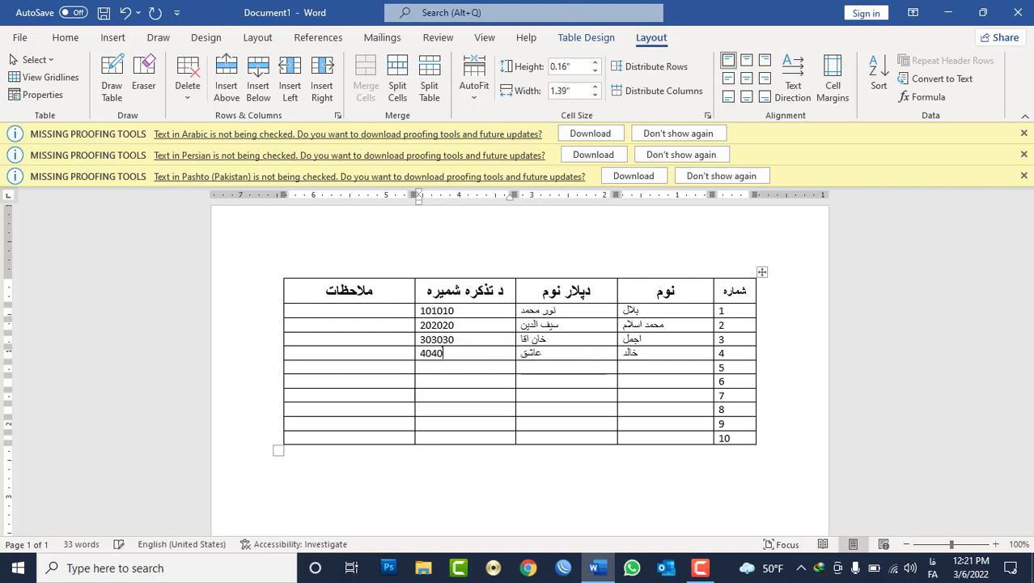
{"action": "type", "text": "40"}
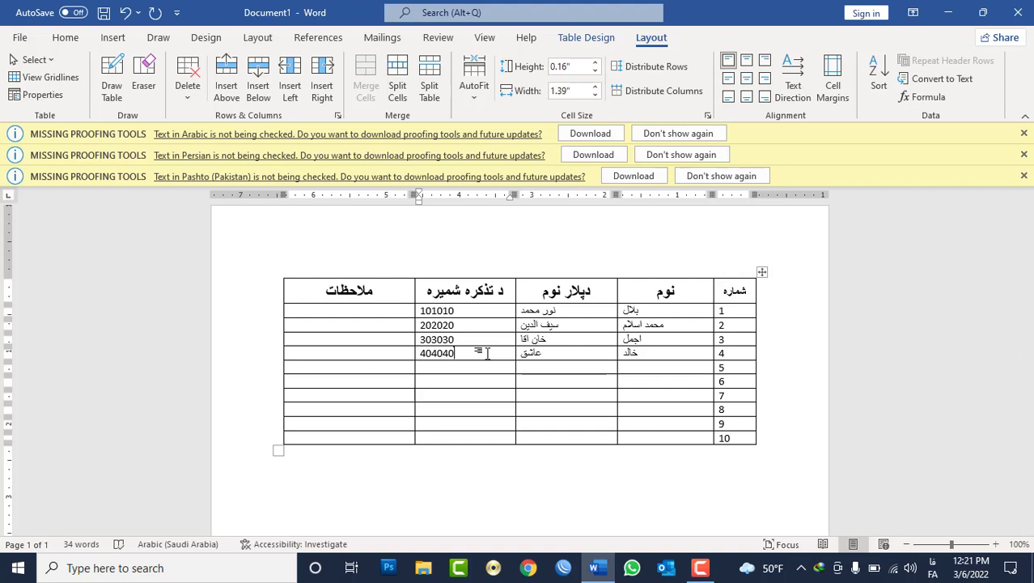
Step: Select the entire table and switch to the Home commands containing Sort
{"action": "left_click", "coordinate": [763, 272]}
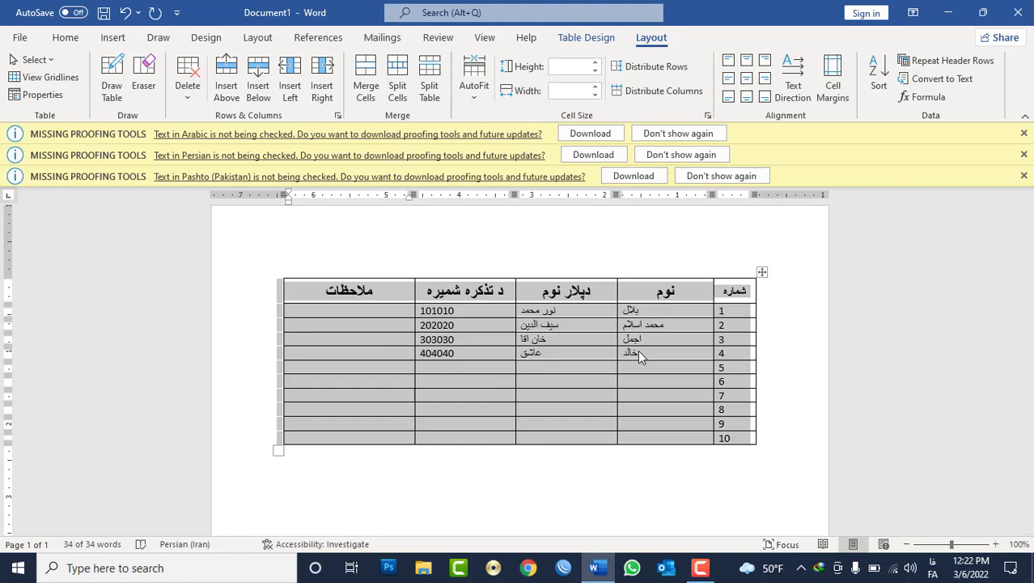
{"action": "left_click", "coordinate": [66, 37]}
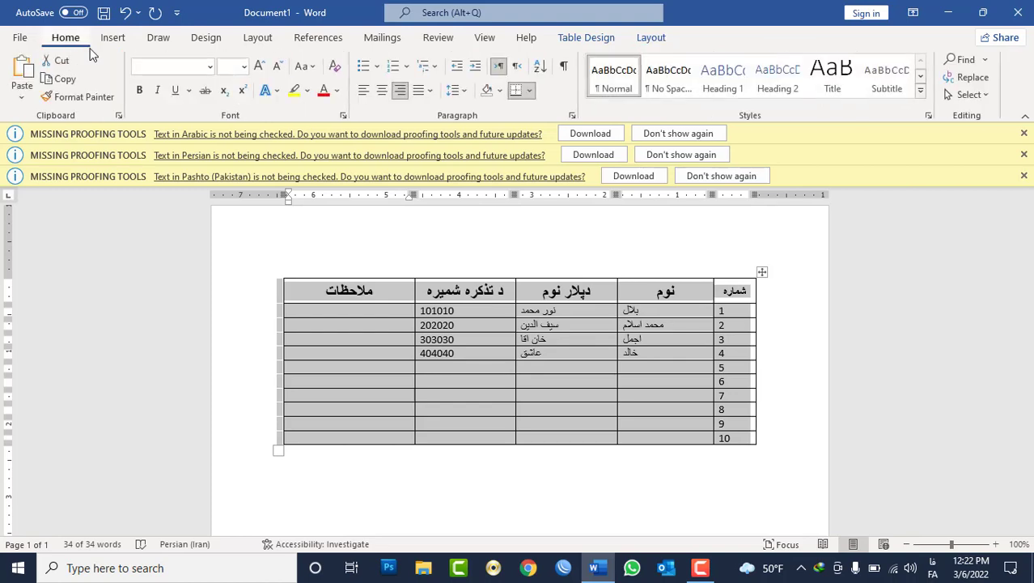
Step: Open Sort for the table and choose No header row, sorting by Column 1
{"action": "left_click", "coordinate": [542, 72]}
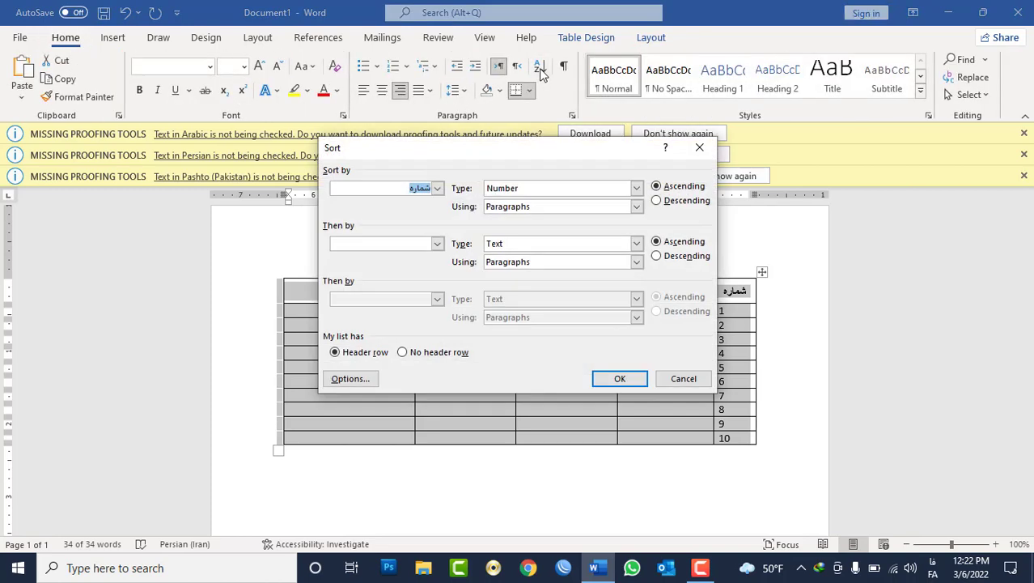
{"action": "mouse_move", "coordinate": [572, 157]}
{"action": "left_mouse_down"}
{"action": "mouse_move", "coordinate": [805, 158]}
{"action": "mouse_move", "coordinate": [267, 115]}
{"action": "left_mouse_up"}
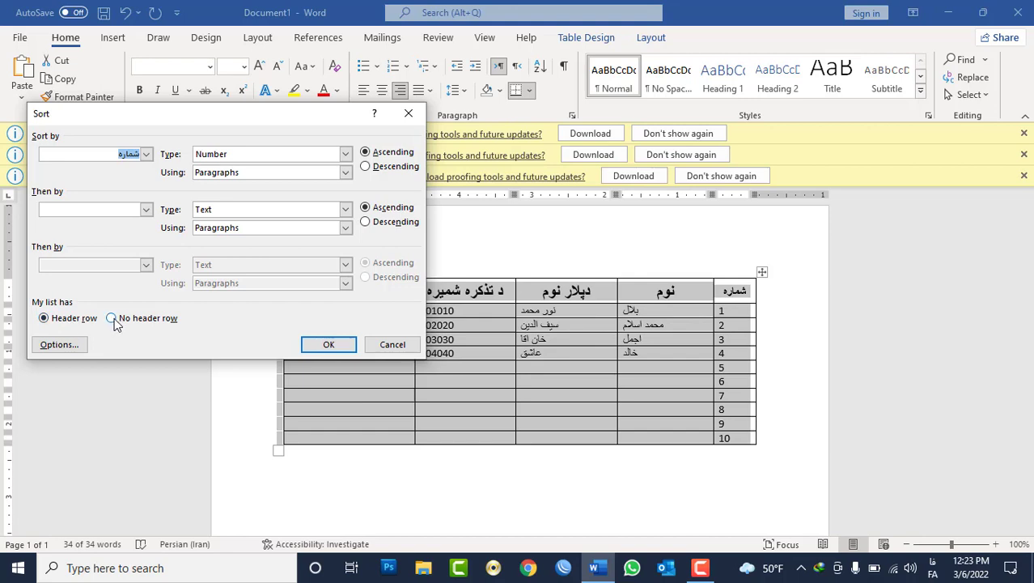
{"action": "left_click", "coordinate": [65, 319]}
{"action": "left_click", "coordinate": [146, 153]}
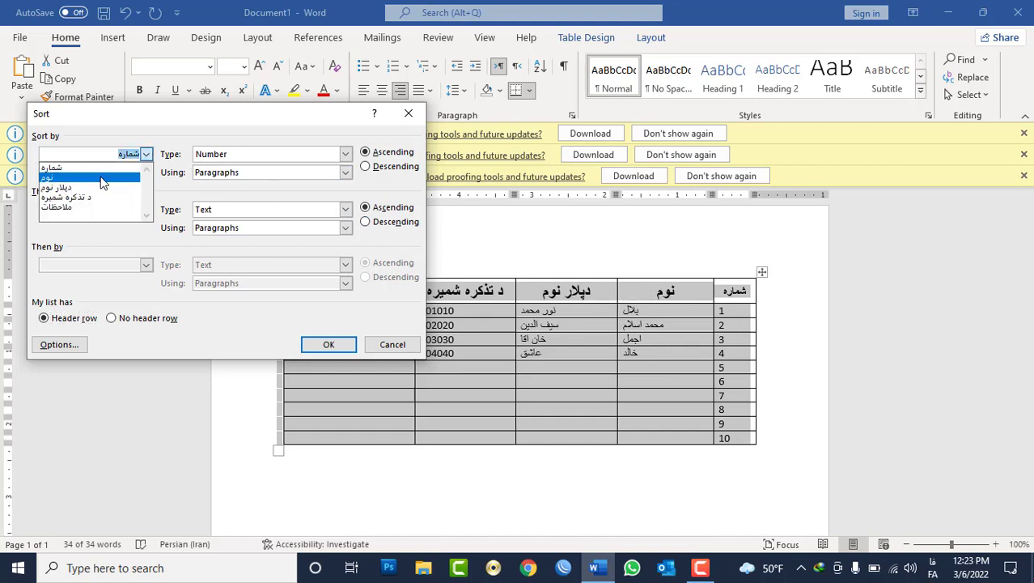
{"action": "left_click", "coordinate": [132, 321]}
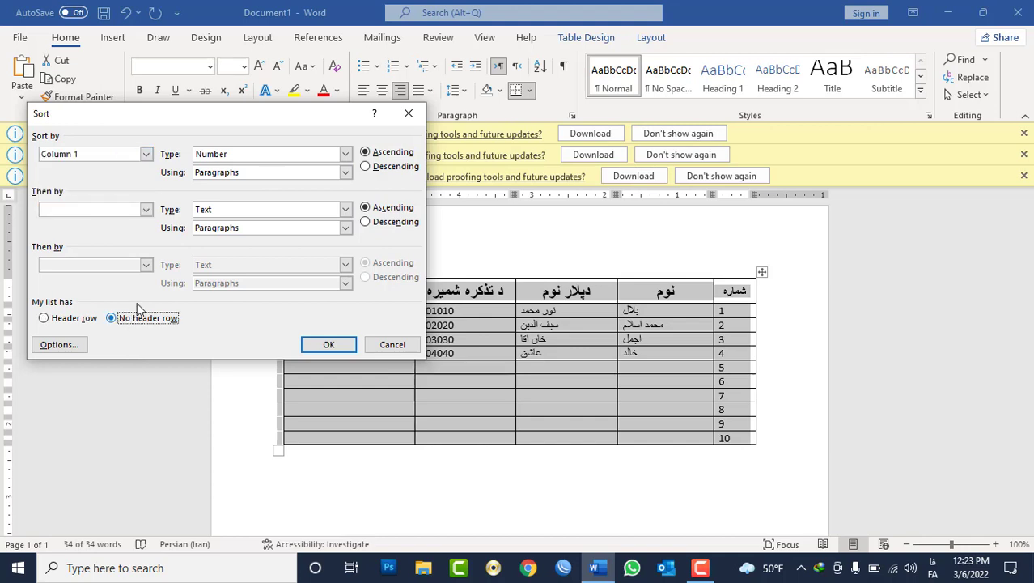
Step: Sort the table by the نوم column as Text, Ascending, with the first row kept as header
{"action": "left_click", "coordinate": [146, 155]}
{"action": "left_click", "coordinate": [146, 156]}
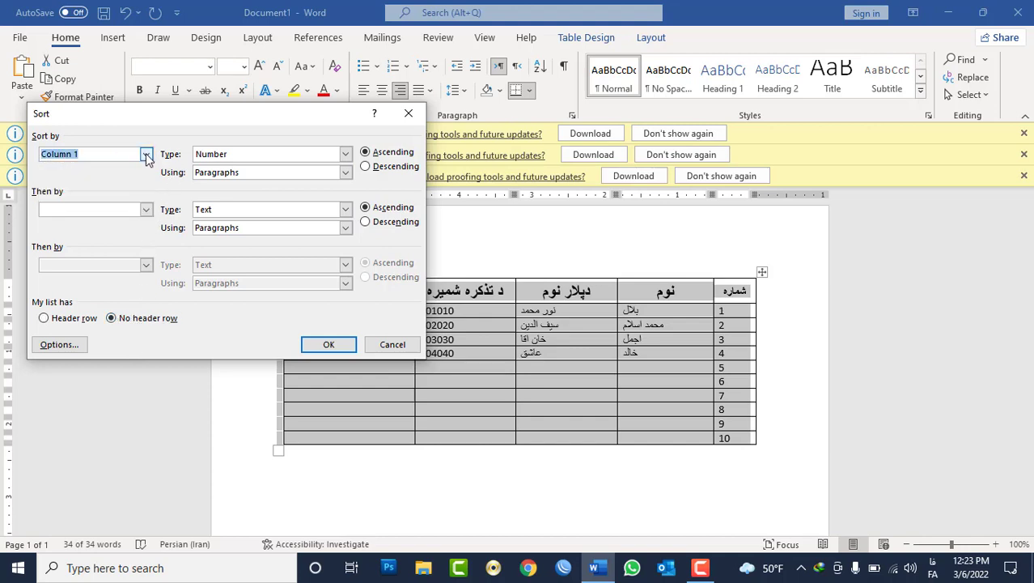
{"action": "left_click", "coordinate": [85, 317]}
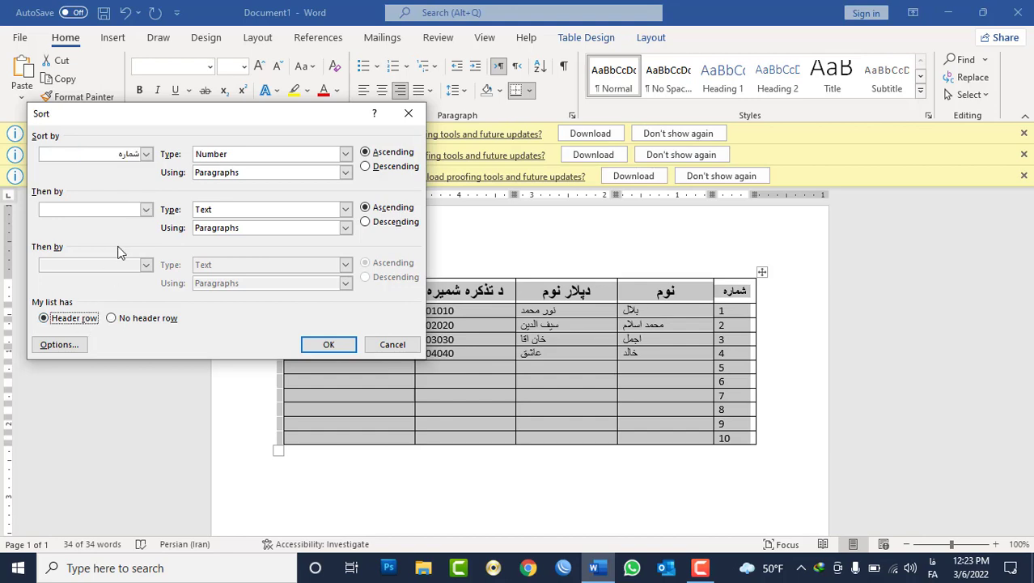
{"action": "left_click", "coordinate": [146, 156]}
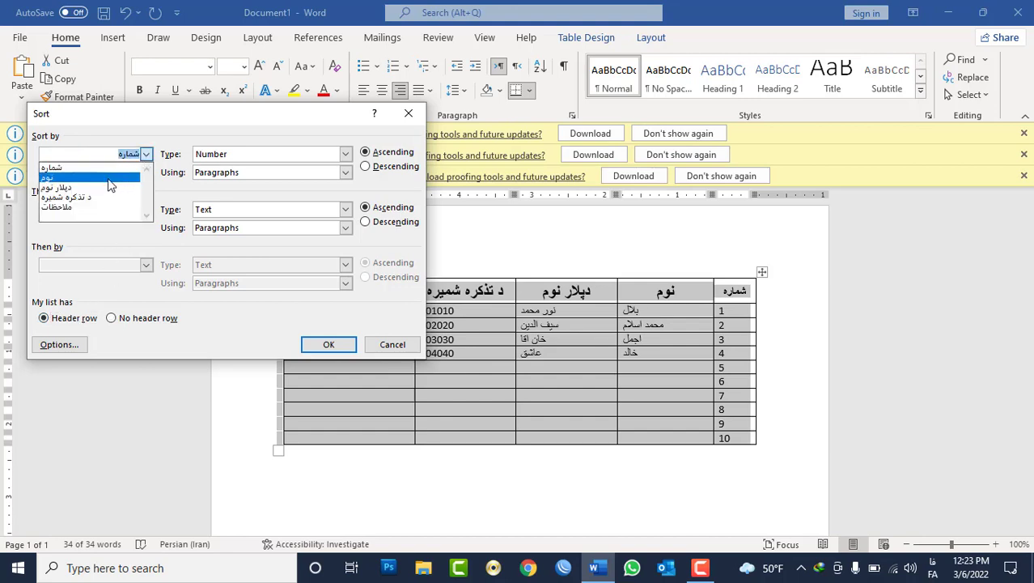
{"action": "left_click", "coordinate": [108, 178]}
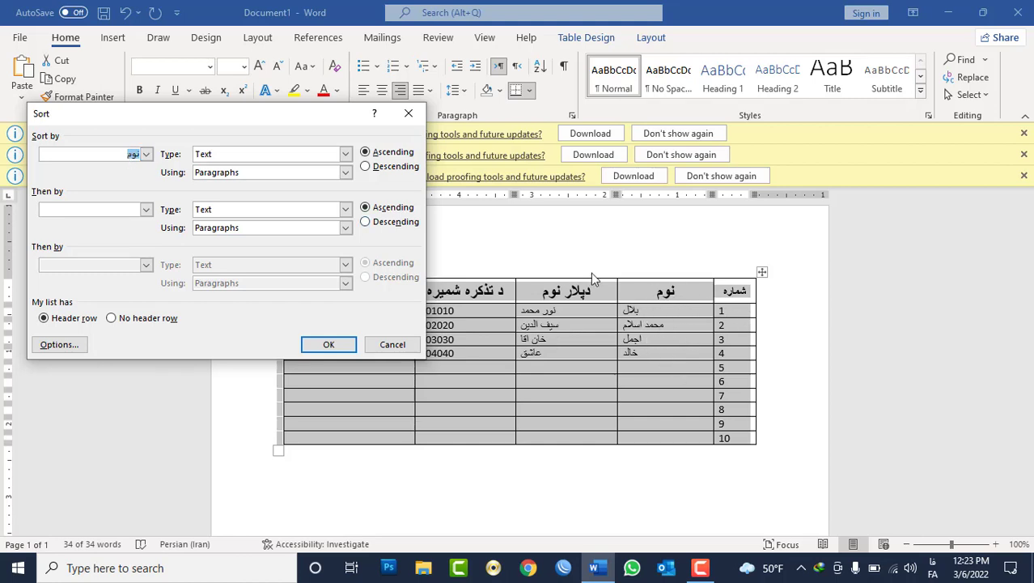
{"action": "left_click", "coordinate": [346, 153]}
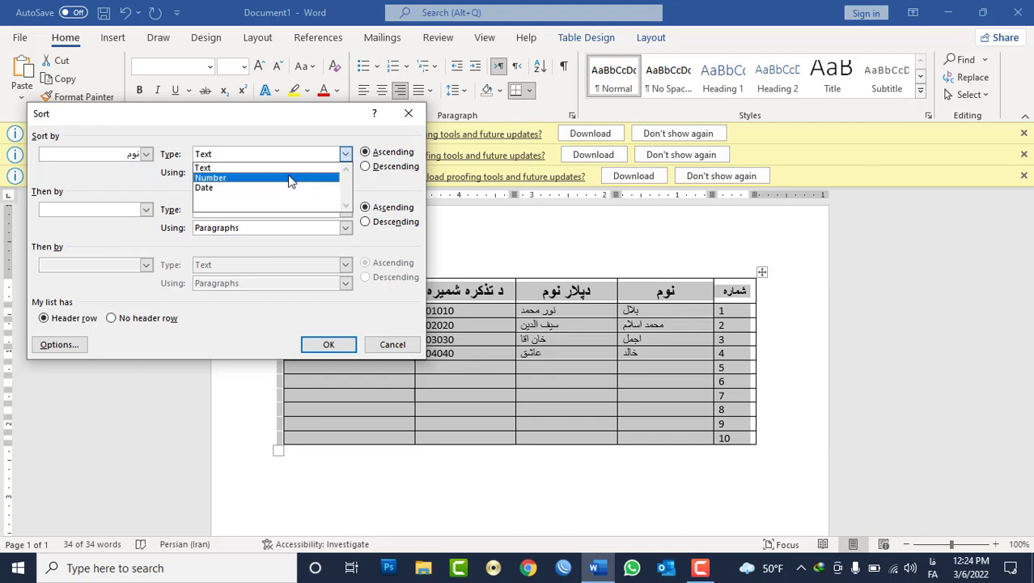
{"action": "left_click", "coordinate": [260, 170]}
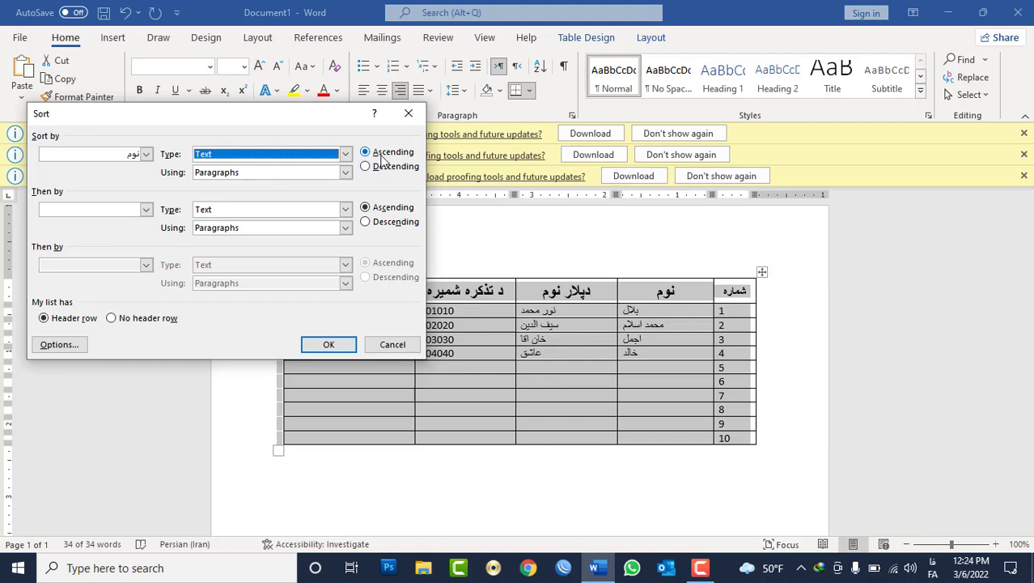
{"action": "left_click", "coordinate": [373, 168]}
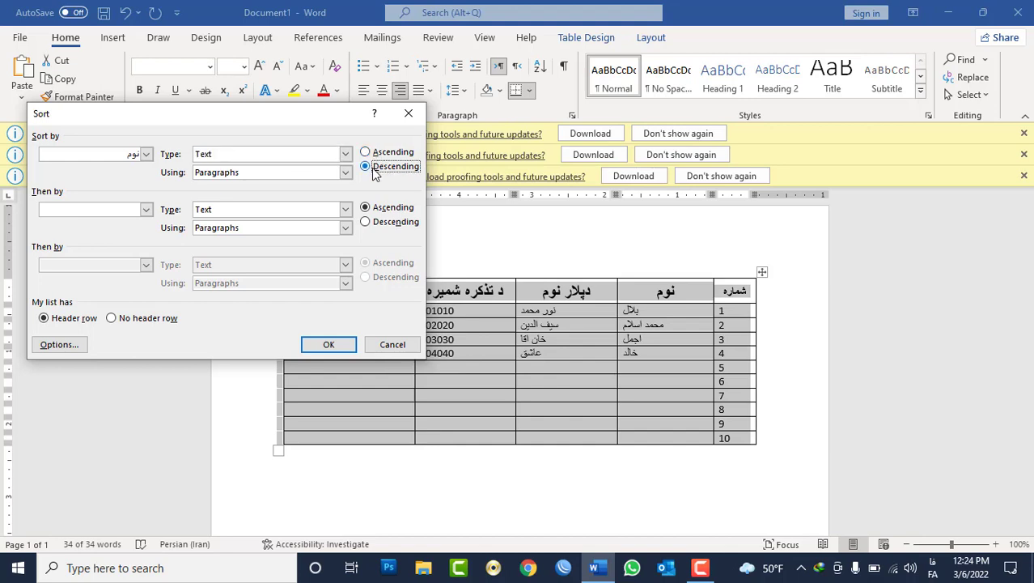
{"action": "left_click", "coordinate": [382, 156]}
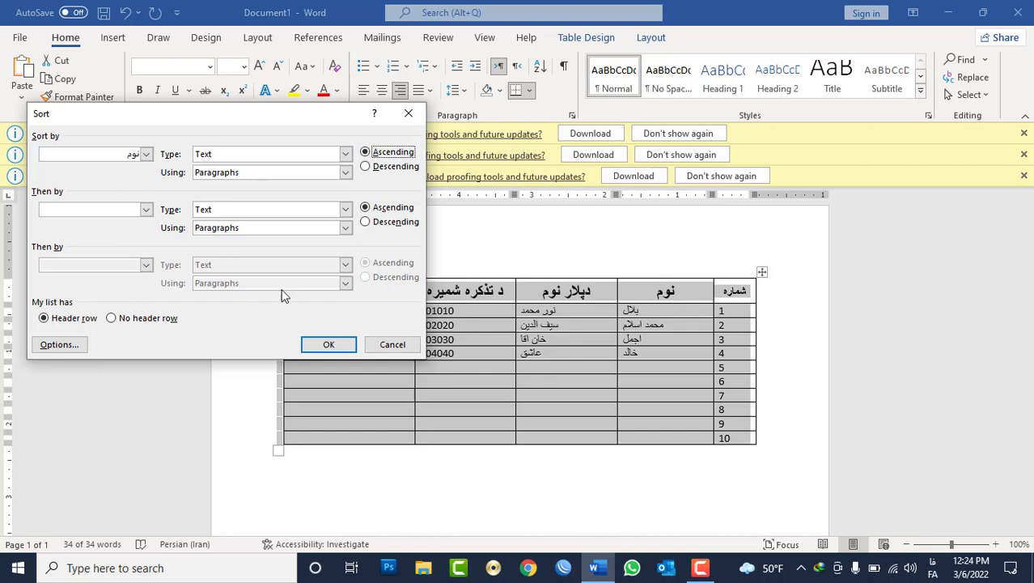
{"action": "left_click", "coordinate": [329, 346]}
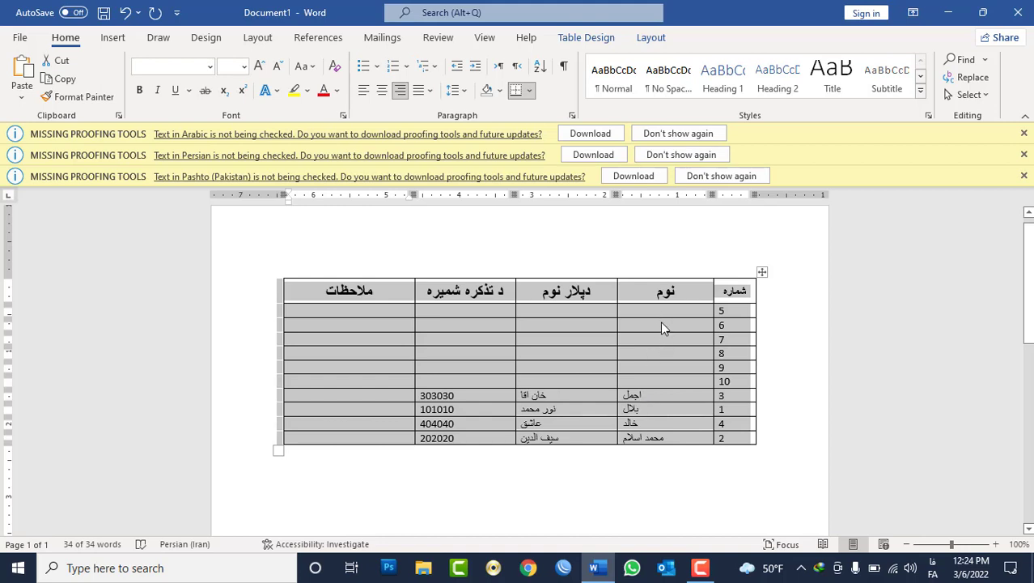
Step: Undo the sort and delete the six empty rows 5–10 as entire rows
{"action": "key", "text": "ctrl+z"}
{"action": "mouse_move", "coordinate": [720, 368]}
{"action": "left_mouse_down"}
{"action": "mouse_move", "coordinate": [518, 411]}
{"action": "mouse_move", "coordinate": [328, 429]}
{"action": "left_mouse_up"}
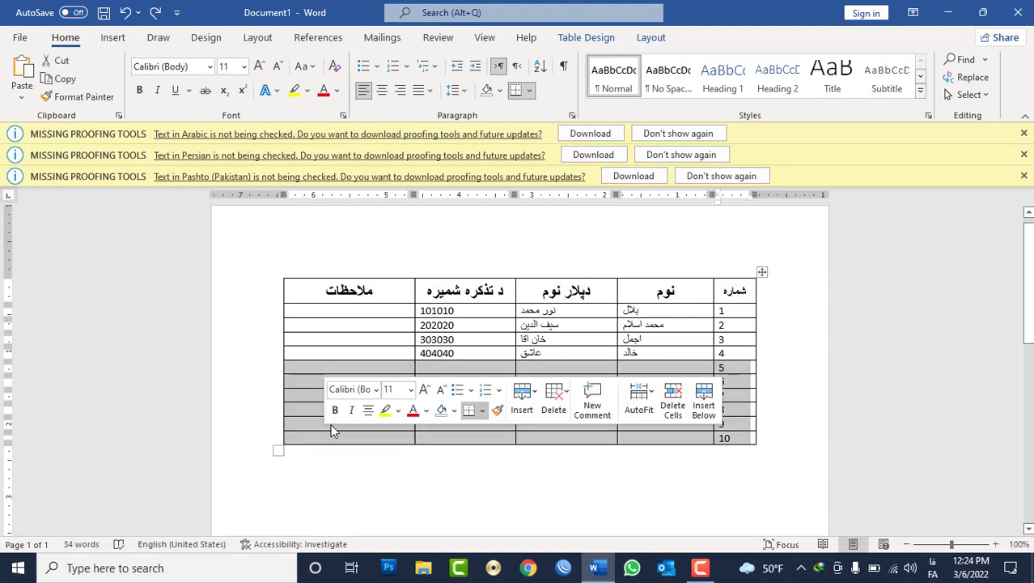
{"action": "right_click", "coordinate": [313, 426]}
{"action": "left_click", "coordinate": [356, 304]}
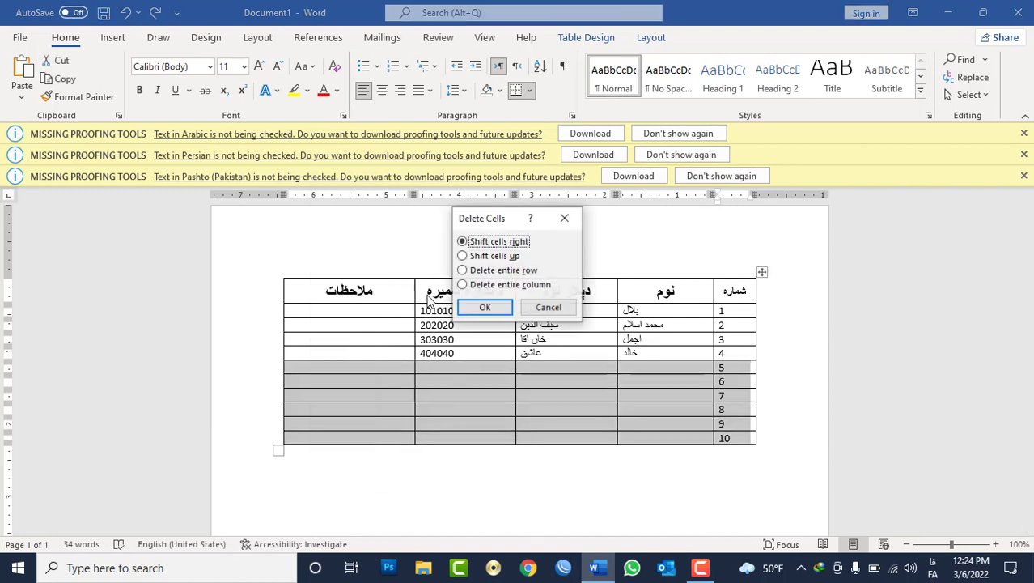
{"action": "left_click", "coordinate": [492, 270]}
{"action": "left_click", "coordinate": [489, 307]}
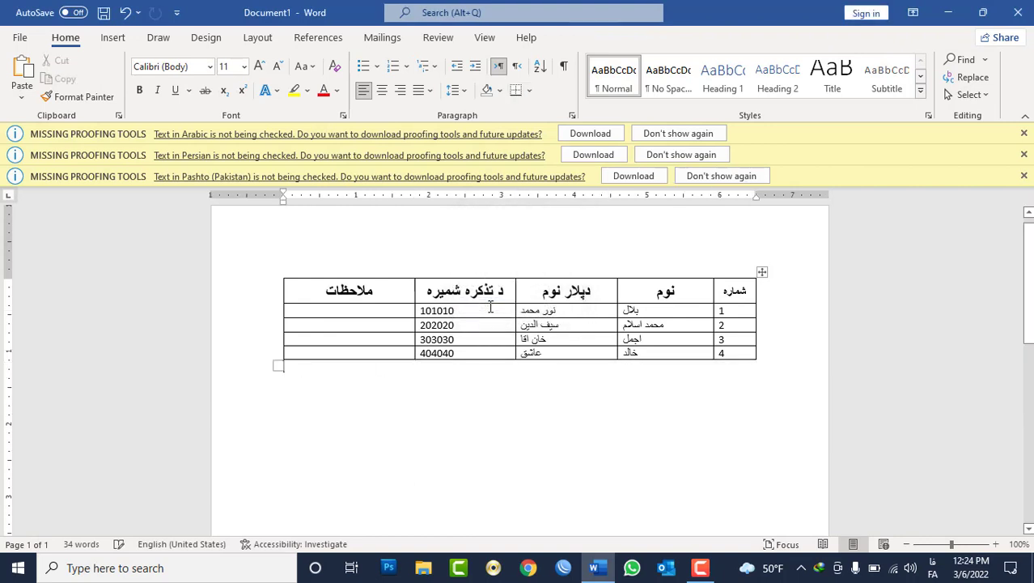
{"action": "left_click_drag", "start_coordinate": [741, 354], "coordinate": [639, 325]}
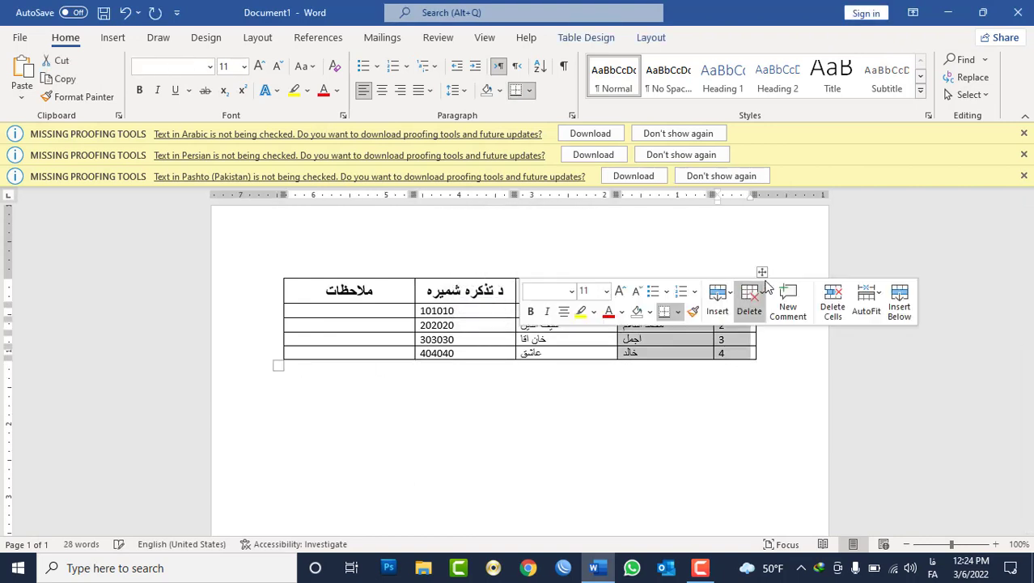
{"action": "left_click", "coordinate": [762, 272]}
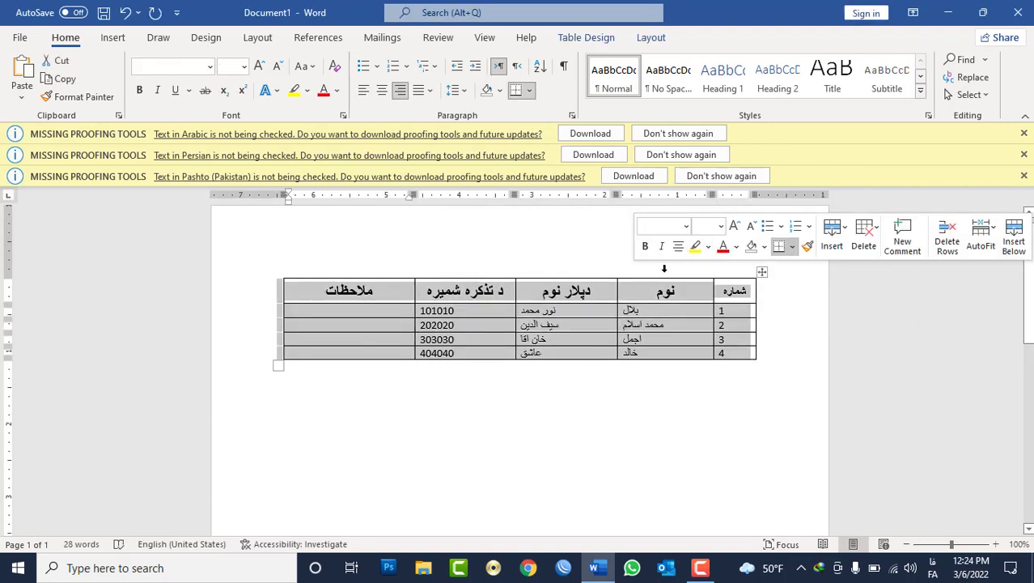
Step: Sort the table rows by the نوم column
{"action": "left_click", "coordinate": [540, 65]}
{"action": "left_click", "coordinate": [146, 154]}
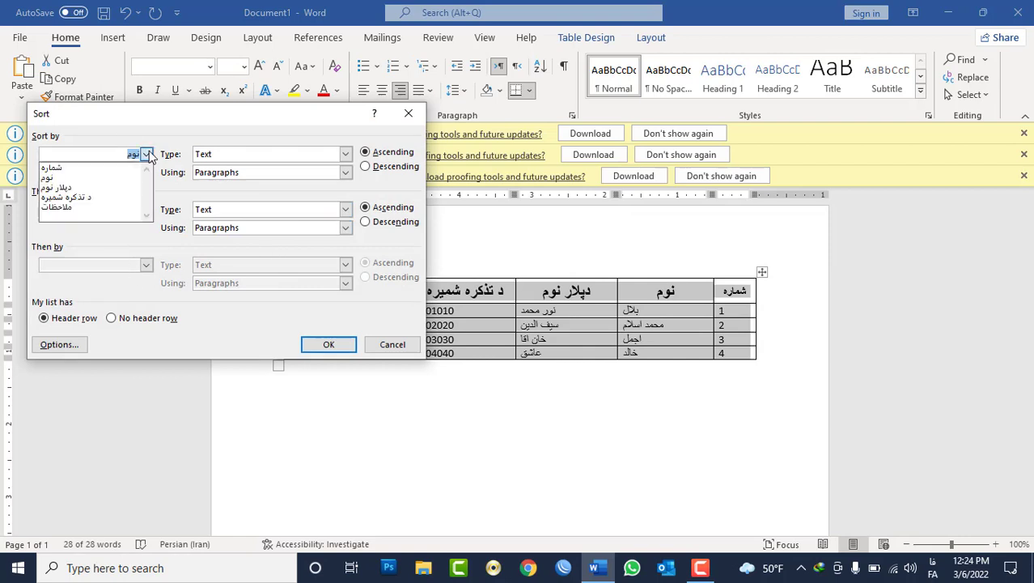
{"action": "left_click", "coordinate": [110, 177]}
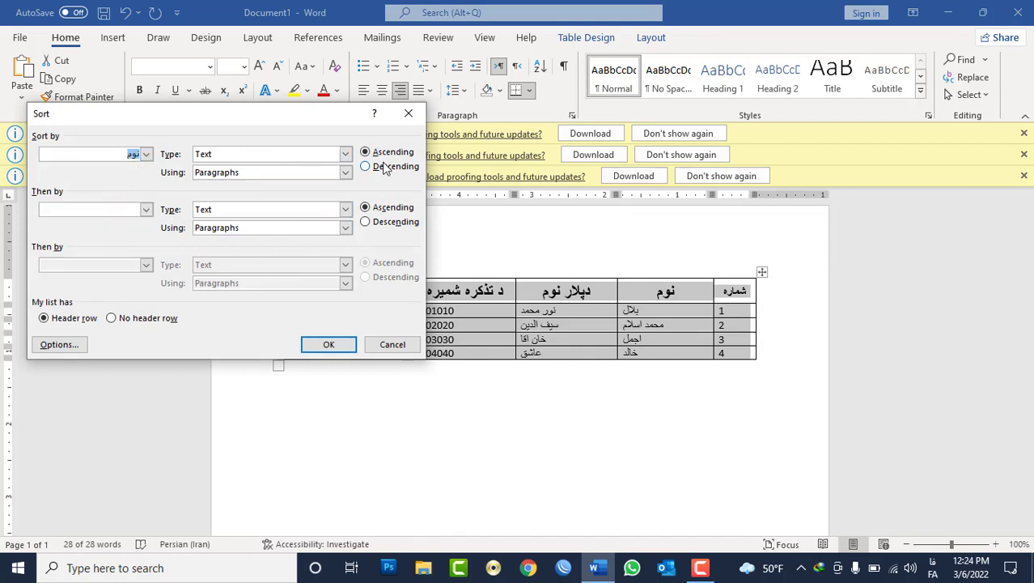
{"action": "left_click", "coordinate": [328, 346]}
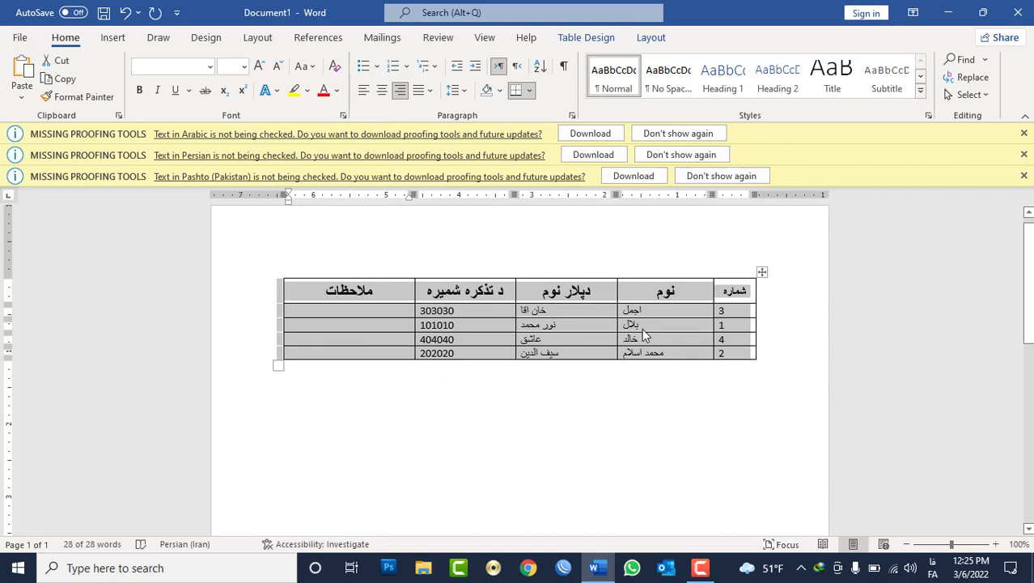
Step: Re-sort the table ascending by the د تذکره شمیره ID numbers
{"action": "left_click", "coordinate": [544, 71]}
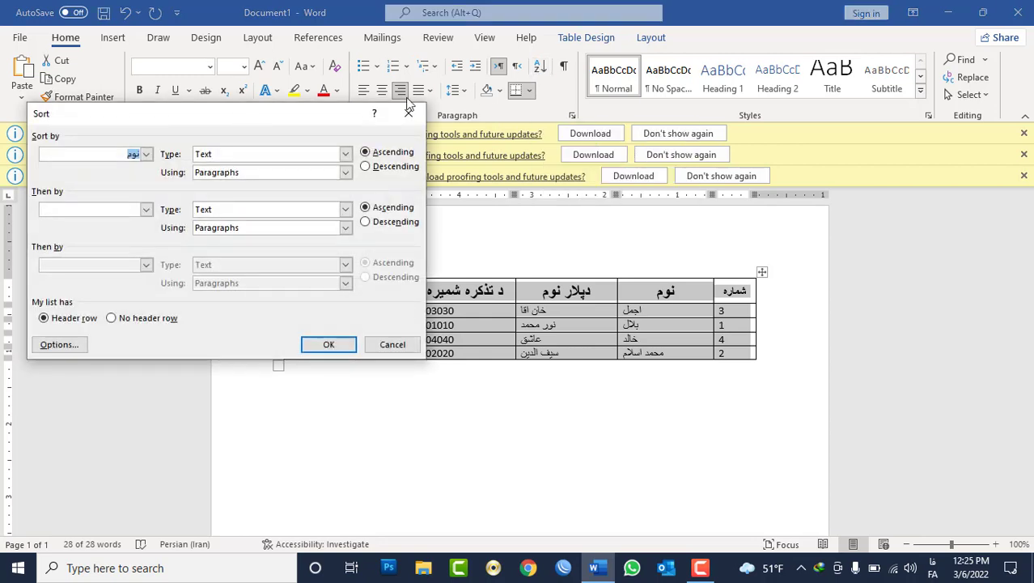
{"action": "left_click", "coordinate": [146, 154]}
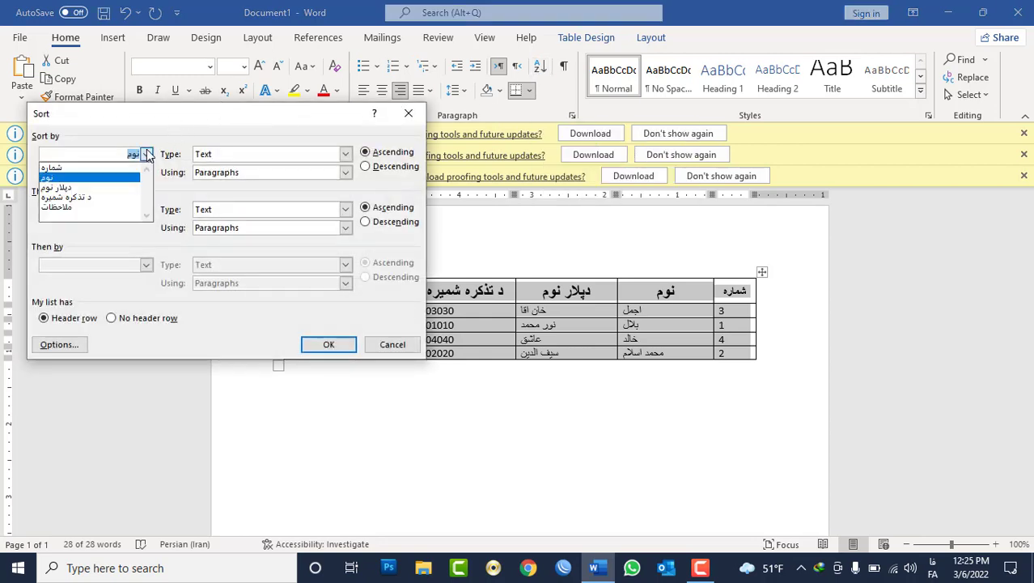
{"action": "left_click", "coordinate": [108, 197]}
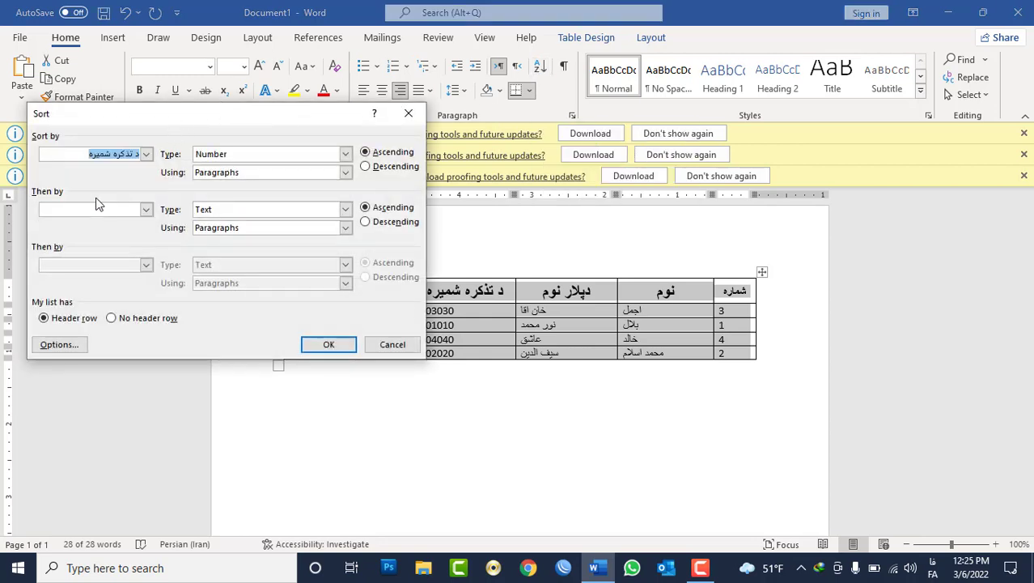
{"action": "left_click", "coordinate": [324, 348]}
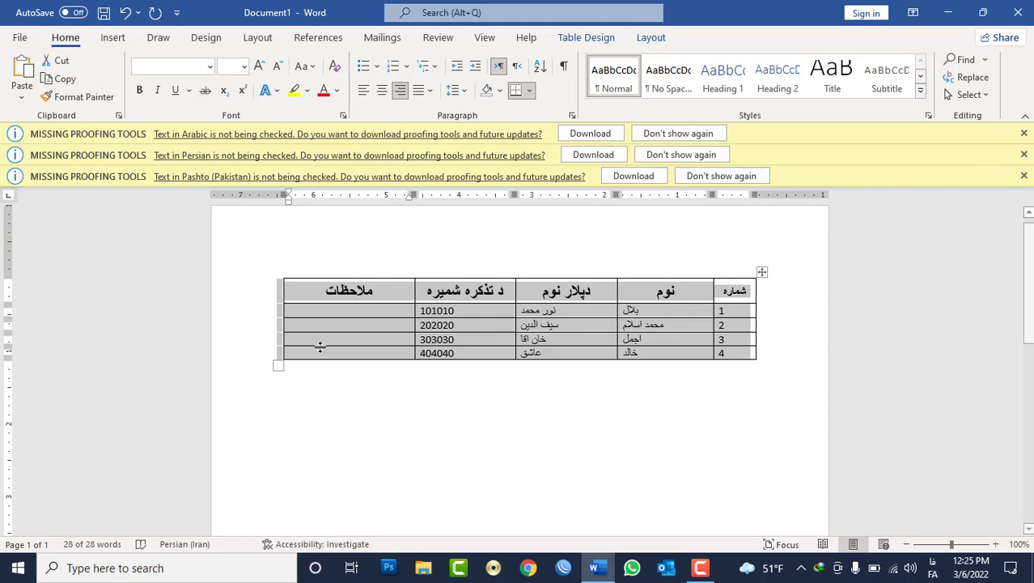
Step: Add empty rows and paste the four names and IDs into rows 5–8
{"action": "left_click", "coordinate": [449, 356]}
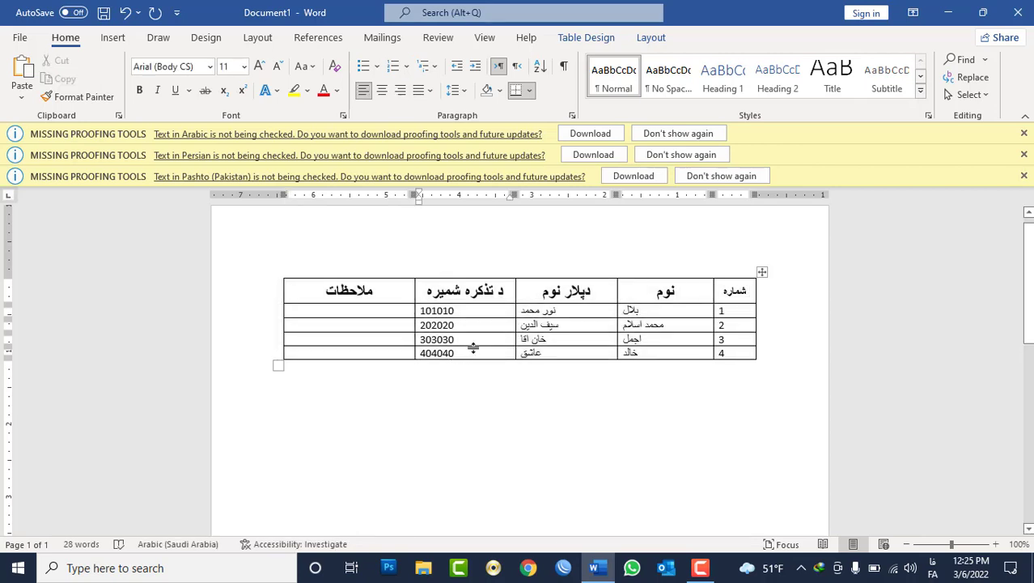
{"action": "key", "text": "Tab"}
{"action": "key", "text": "Tab"}
{"action": "key", "text": "Tab"}
{"action": "key", "text": "Tab"}
{"action": "key", "text": "Tab"}
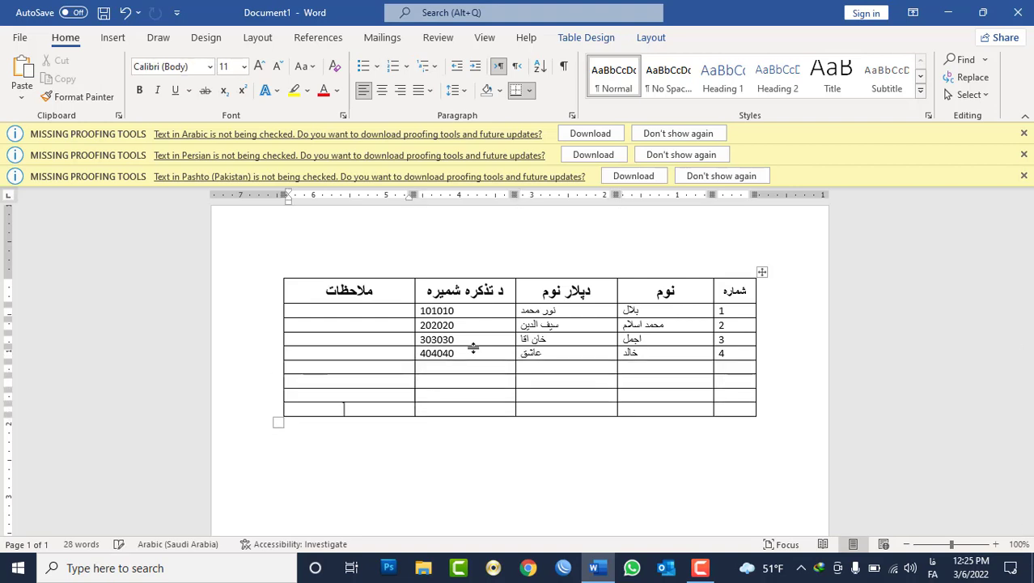
{"action": "key", "text": "Tab"}
{"action": "key", "text": "Tab"}
{"action": "key", "text": "Tab"}
{"action": "mouse_move", "coordinate": [678, 309]}
{"action": "left_mouse_down"}
{"action": "mouse_move", "coordinate": [501, 351]}
{"action": "mouse_move", "coordinate": [638, 421]}
{"action": "left_mouse_up"}
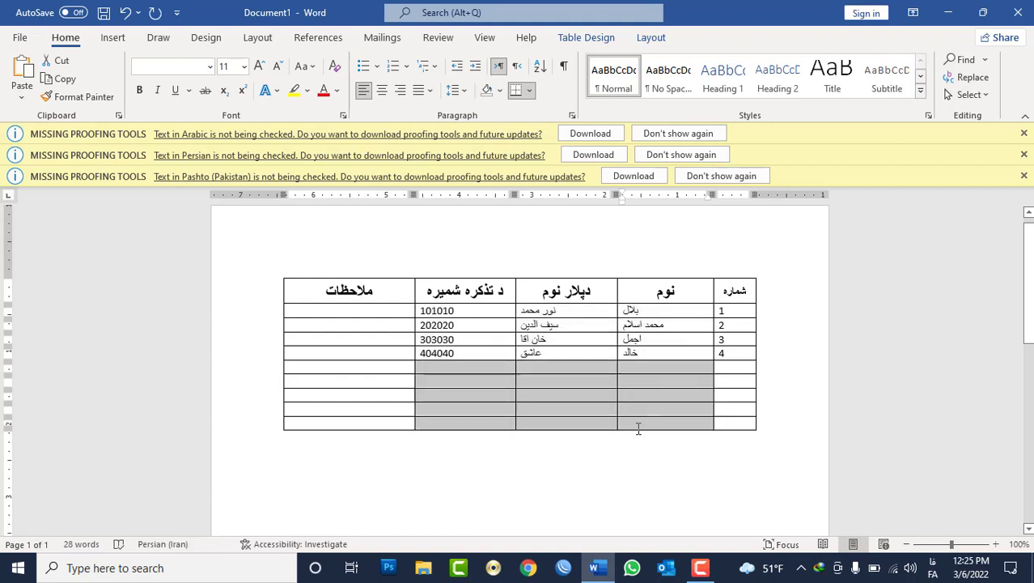
{"action": "left_click", "coordinate": [640, 369]}
{"action": "left_click_drag", "start_coordinate": [643, 369], "coordinate": [500, 414]}
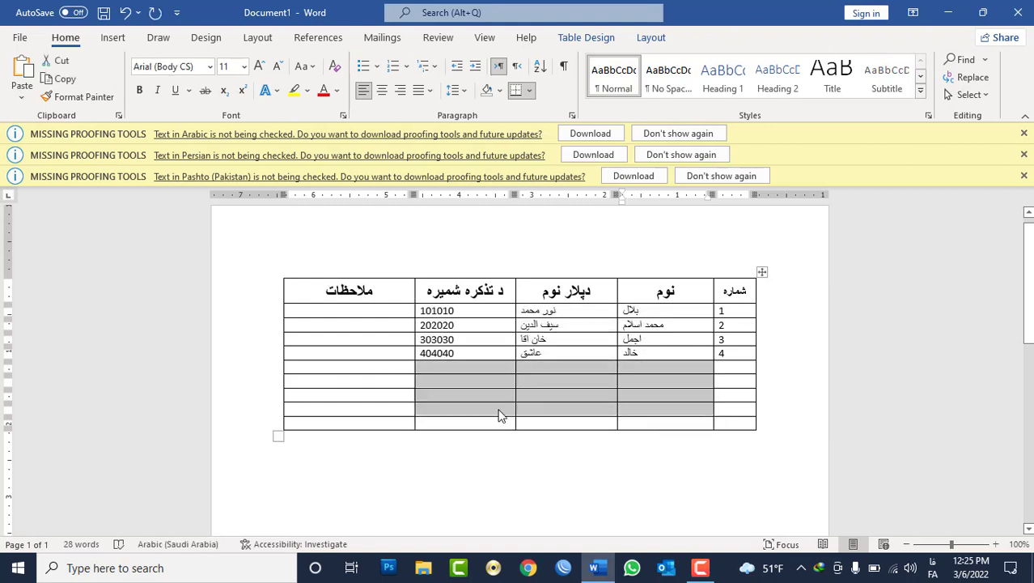
{"action": "key", "text": "ctrl+v"}
{"action": "key", "text": "Escape"}
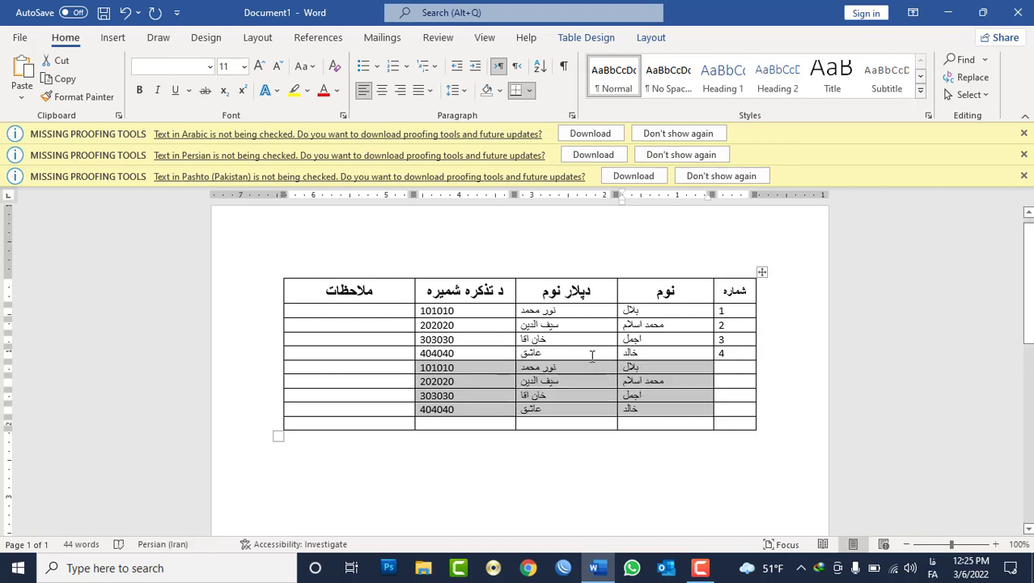
Step: Add more rows and paste the names and IDs of rows 1–8 into rows 9–15
{"action": "left_click_drag", "start_coordinate": [648, 312], "coordinate": [488, 421]}
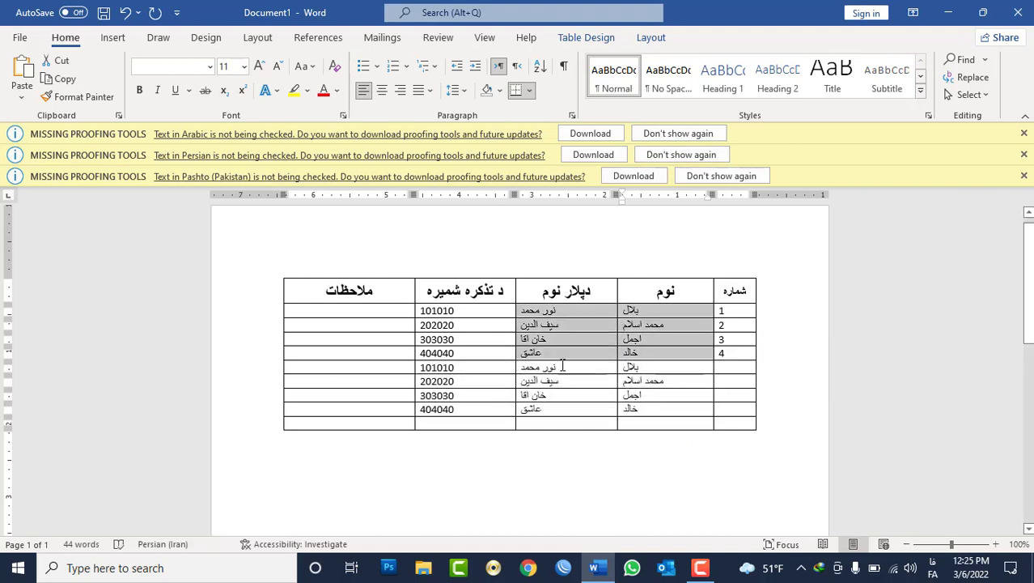
{"action": "left_click", "coordinate": [509, 422]}
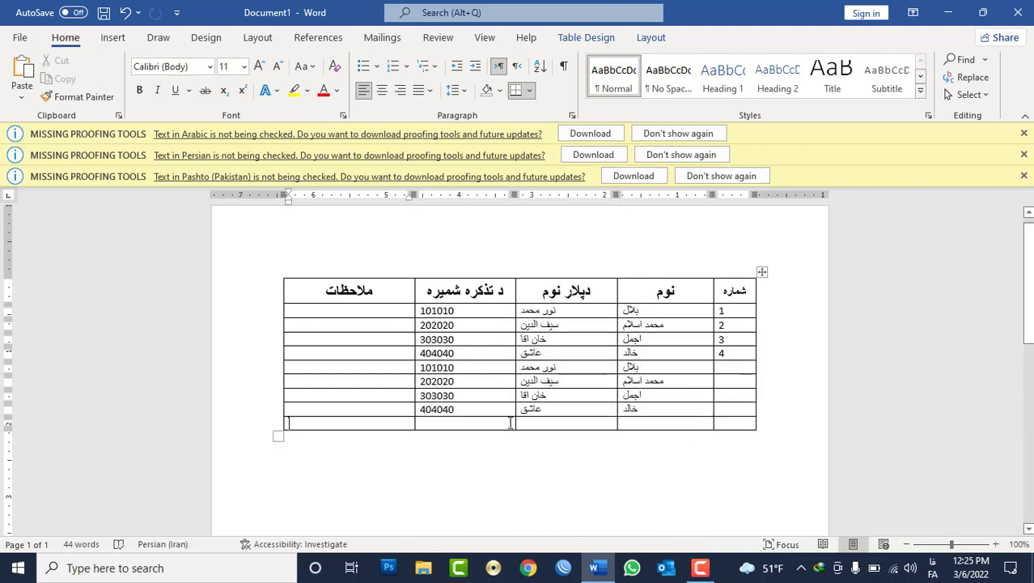
{"action": "key", "text": "Tab"}
{"action": "key", "text": "Tab"}
{"action": "key", "text": "Tab"}
{"action": "key", "text": "Tab"}
{"action": "key", "text": "Tab"}
{"action": "key", "text": "Tab"}
{"action": "key", "text": "Tab"}
{"action": "key", "text": "Tab"}
{"action": "key", "text": "Tab"}
{"action": "key", "text": "Tab"}
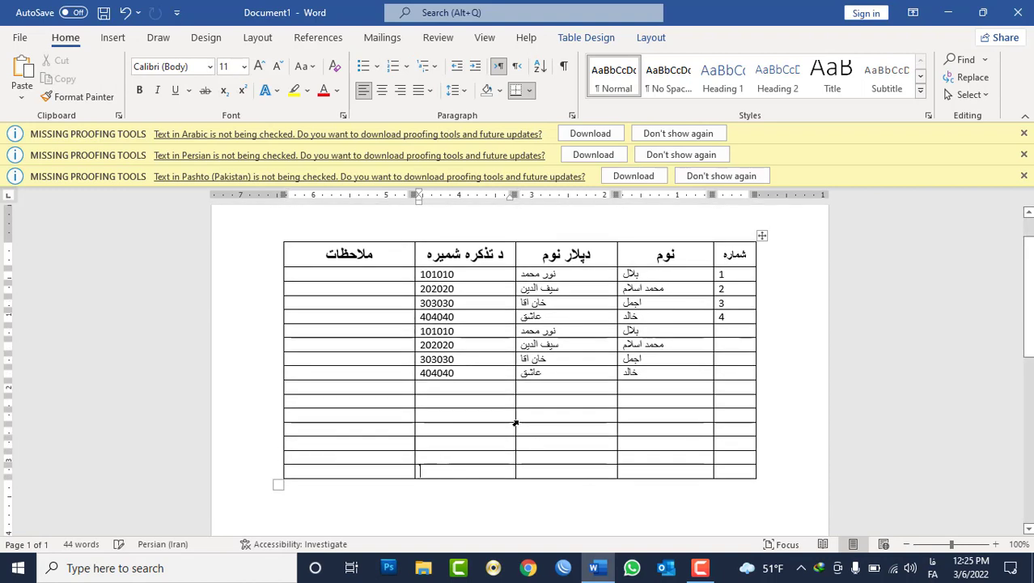
{"action": "key", "text": "Tab"}
{"action": "key", "text": "Tab"}
{"action": "key", "text": "Tab"}
{"action": "left_click_drag", "start_coordinate": [623, 386], "coordinate": [467, 470]}
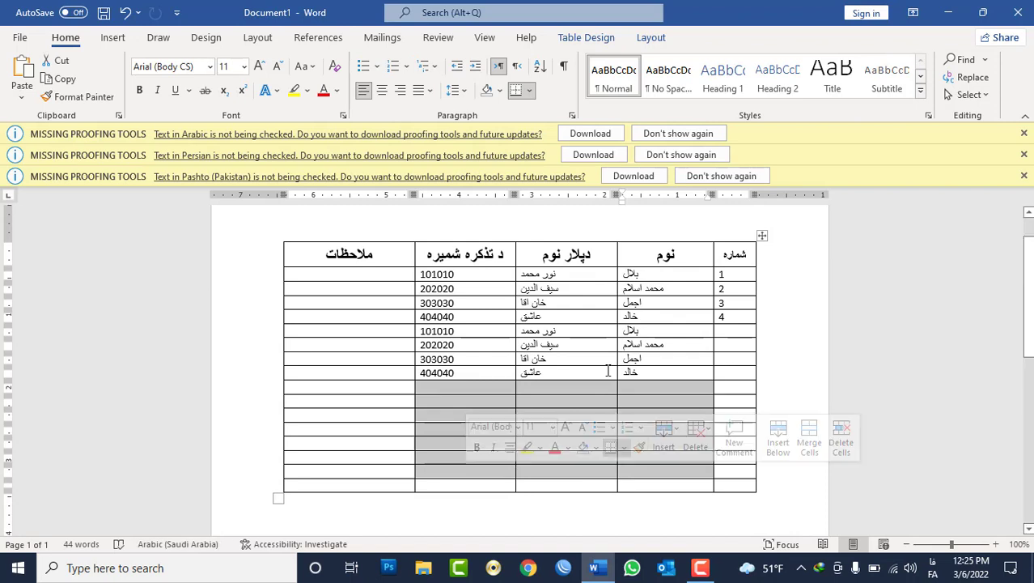
{"action": "key", "text": "ctrl+v"}
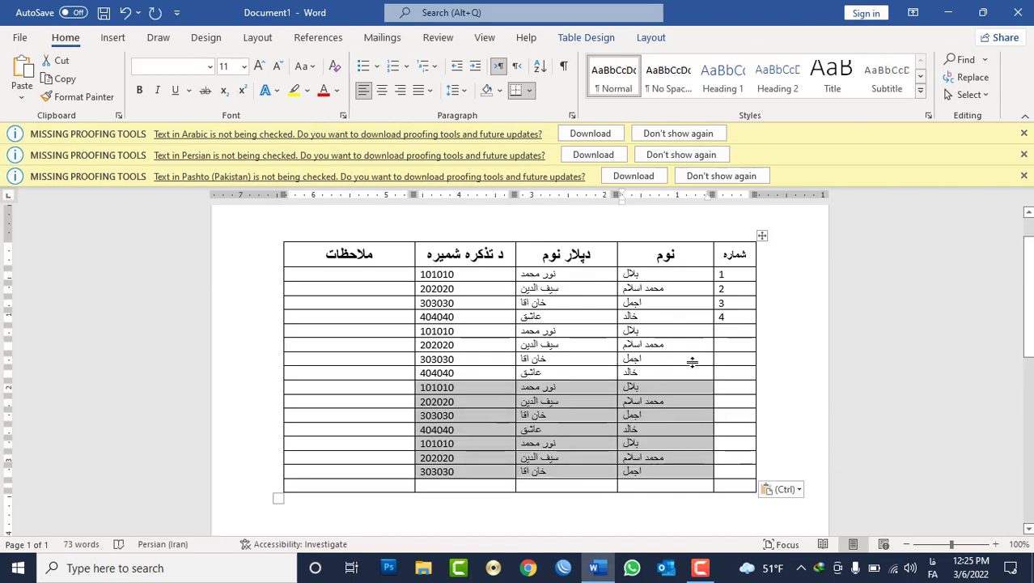
Step: Number rows 5 through 15 in the شماره column
{"action": "left_click", "coordinate": [730, 333]}
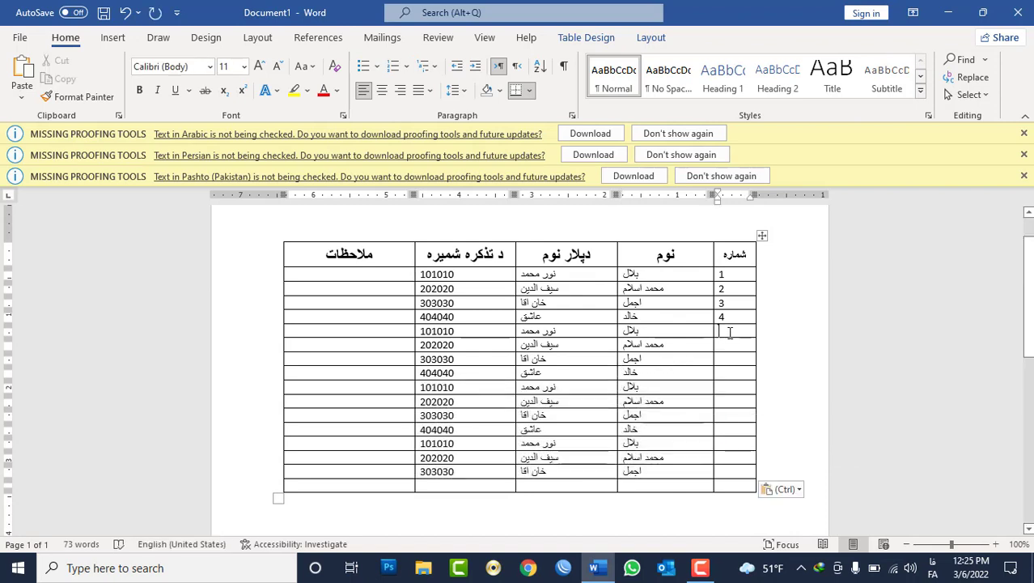
{"action": "type", "text": "5"}
{"action": "key", "text": "Down"}
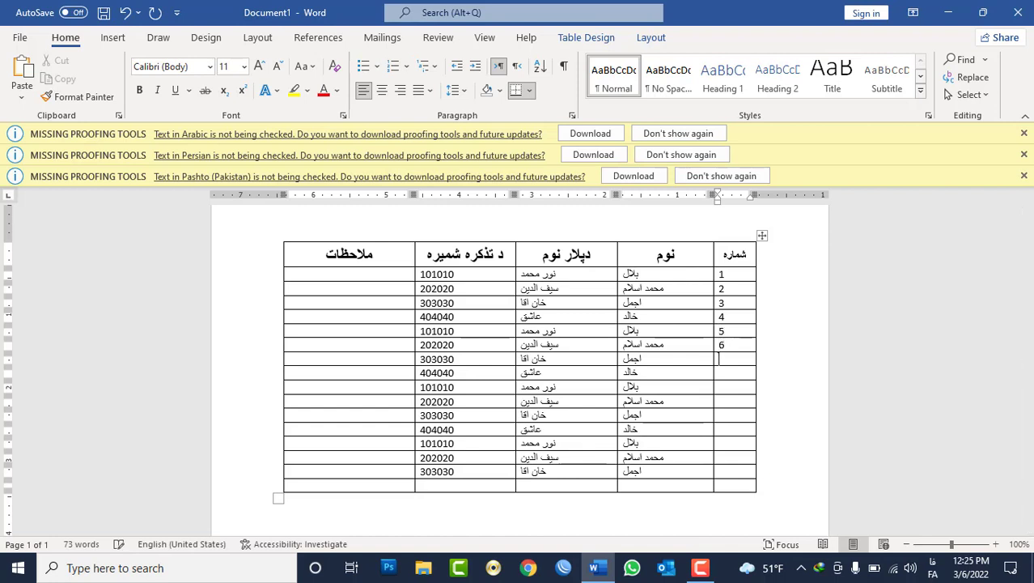
{"action": "type", "text": "7"}
{"action": "key", "text": "Down"}
{"action": "type", "text": "8"}
{"action": "key", "text": "Down"}
{"action": "type", "text": "9"}
{"action": "key", "text": "Down"}
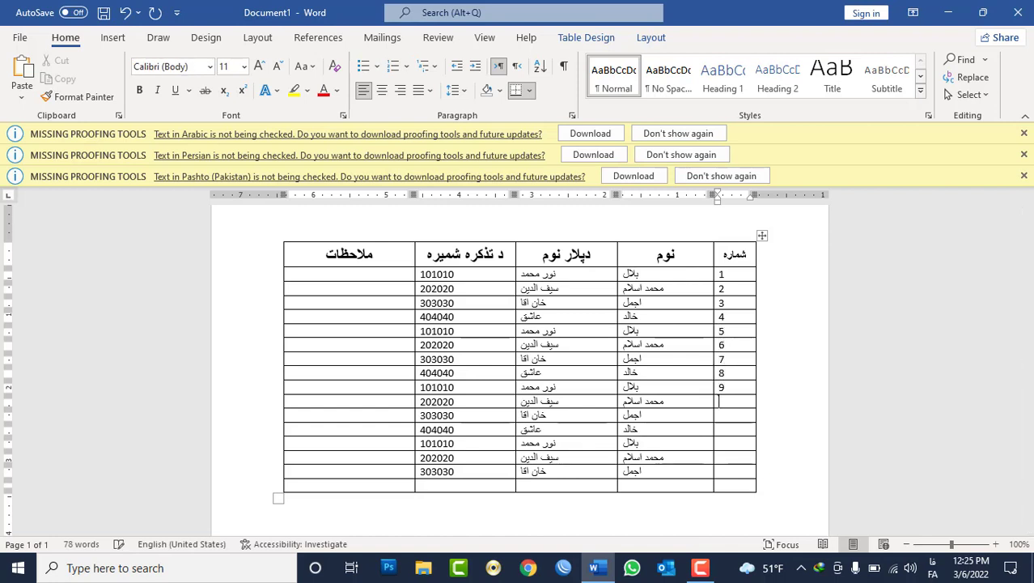
{"action": "type", "text": "10"}
{"action": "key", "text": "Down"}
{"action": "type", "text": "11"}
{"action": "key", "text": "Down"}
{"action": "type", "text": "12"}
{"action": "key", "text": "Down"}
{"action": "type", "text": "13"}
{"action": "key", "text": "Down"}
{"action": "type", "text": "14"}
{"action": "key", "text": "Down"}
{"action": "type", "text": "15"}
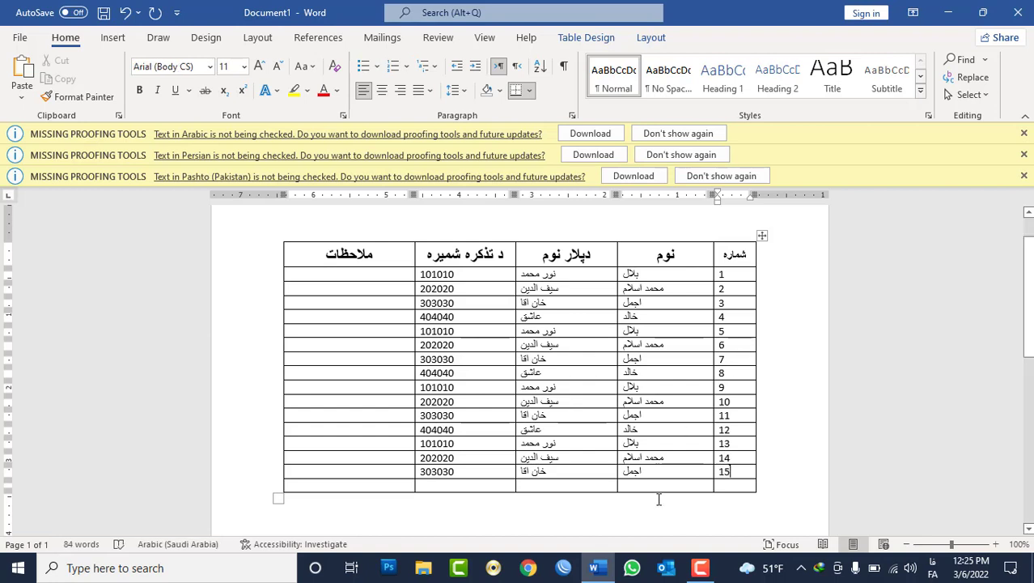
Step: Delete the empty last row of the table
{"action": "right_click", "coordinate": [657, 486]}
{"action": "key", "text": "Escape"}
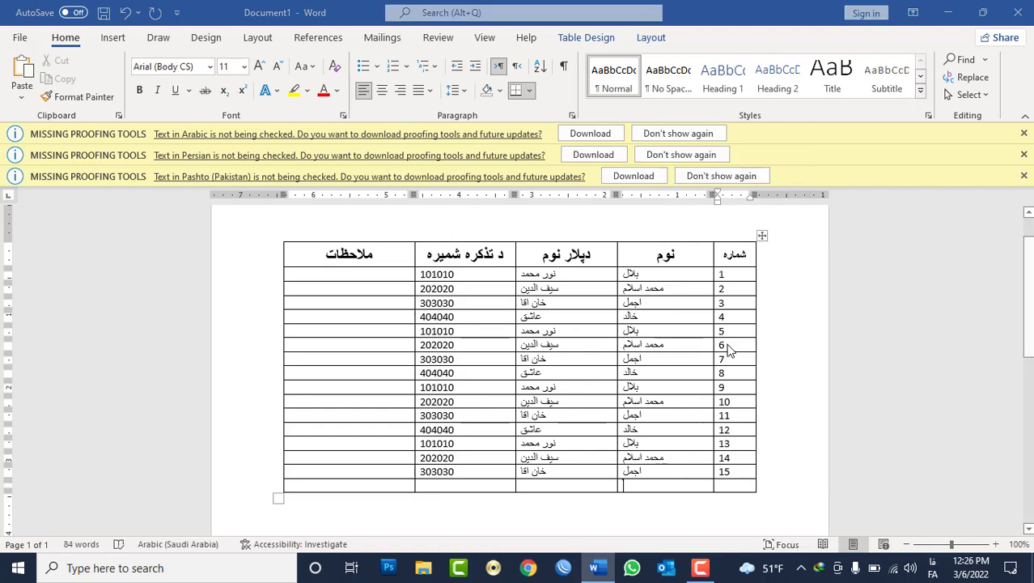
{"action": "left_click", "coordinate": [463, 268]}
{"action": "left_click", "coordinate": [490, 306]}
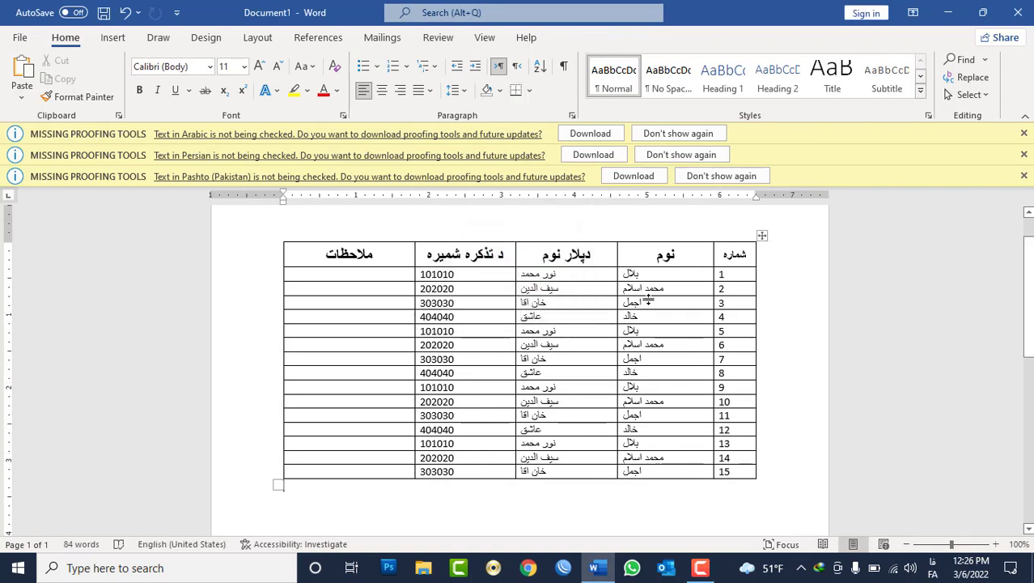
{"action": "left_click", "coordinate": [363, 268]}
Step: Type the note تذکره جعلی in the row 1 ملاحظات cell
{"action": "left_click", "coordinate": [363, 274]}
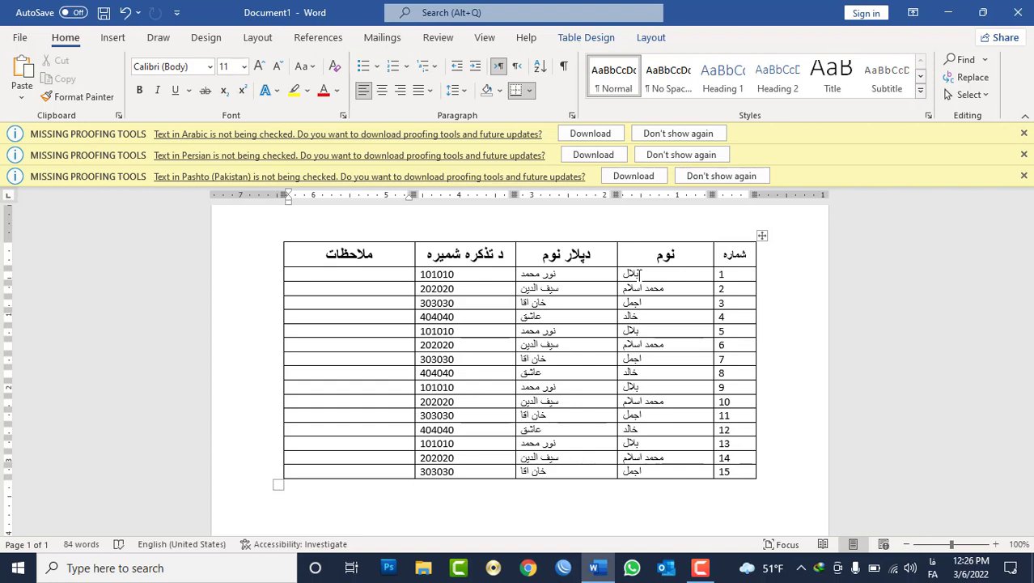
{"action": "type", "text": "حا"}
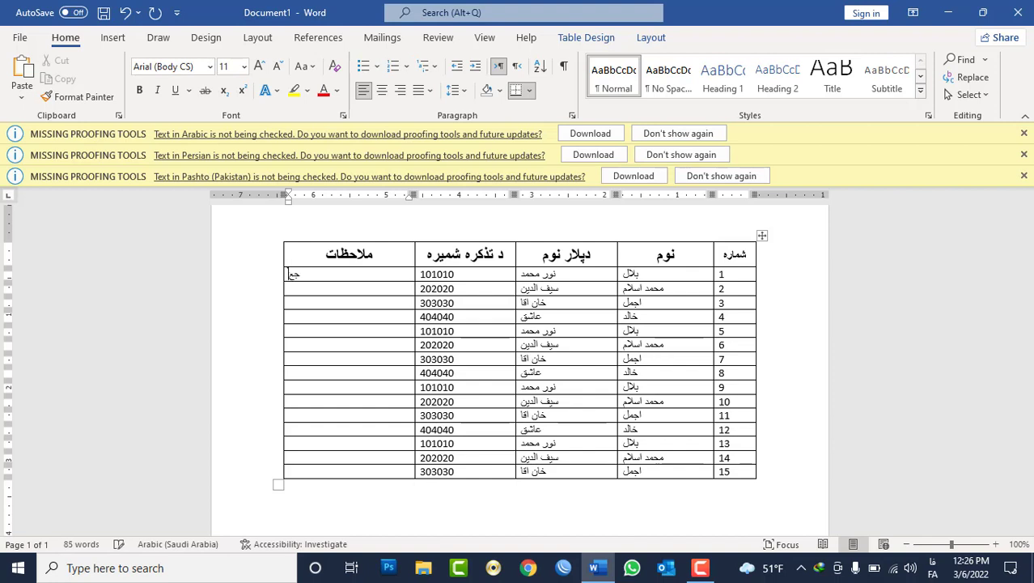
{"action": "key", "text": "BackSpace"}
{"action": "key", "text": "BackSpace"}
{"action": "type", "text": "ره جع"}
{"action": "type", "text": "لی"}
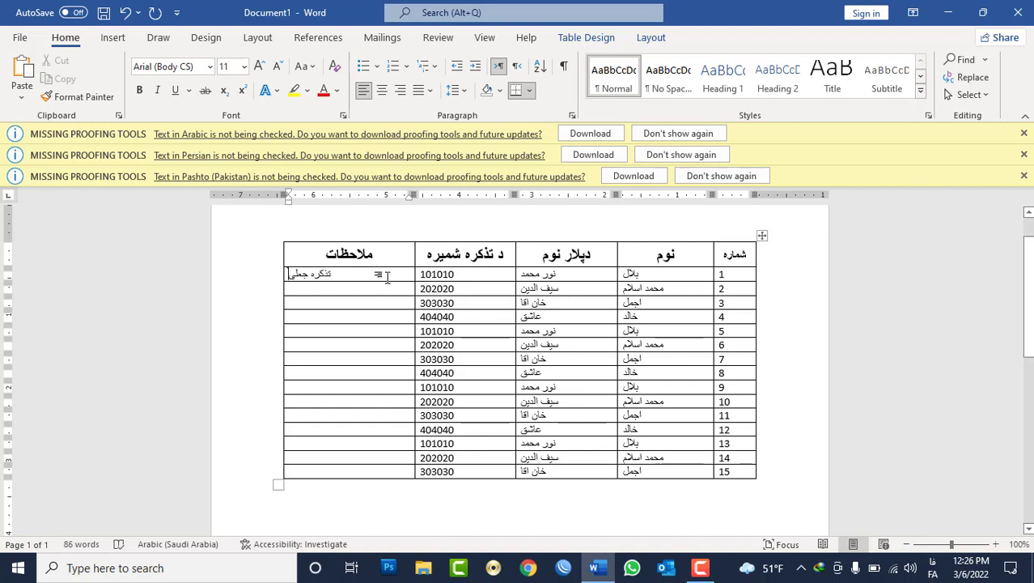
Step: Copy the تذکره جعلی note into the ملاحظات cells of rows 6 and 12
{"action": "left_click_drag", "start_coordinate": [322, 275], "coordinate": [405, 276]}
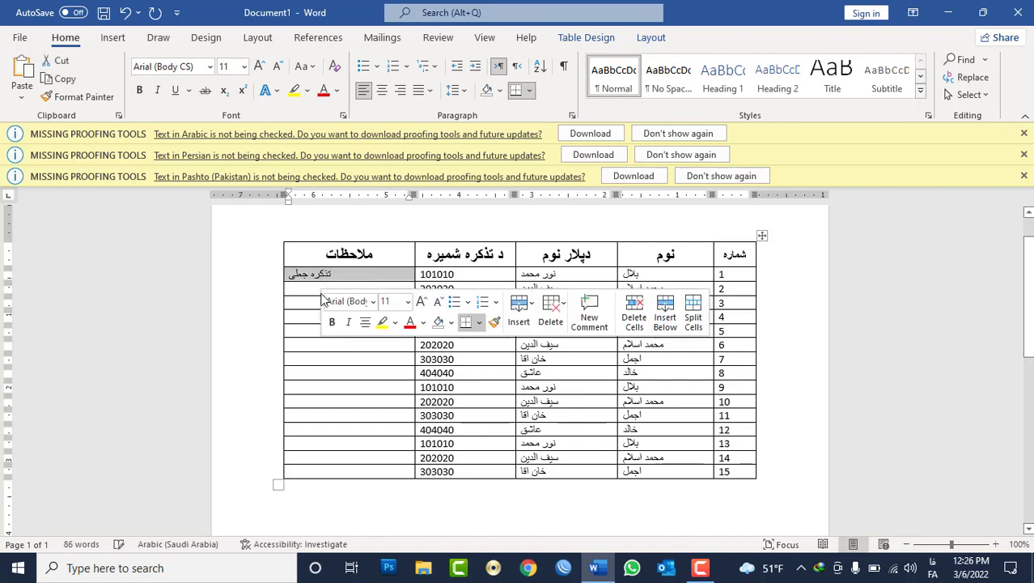
{"action": "key", "text": "ctrl+c"}
{"action": "left_click", "coordinate": [345, 346]}
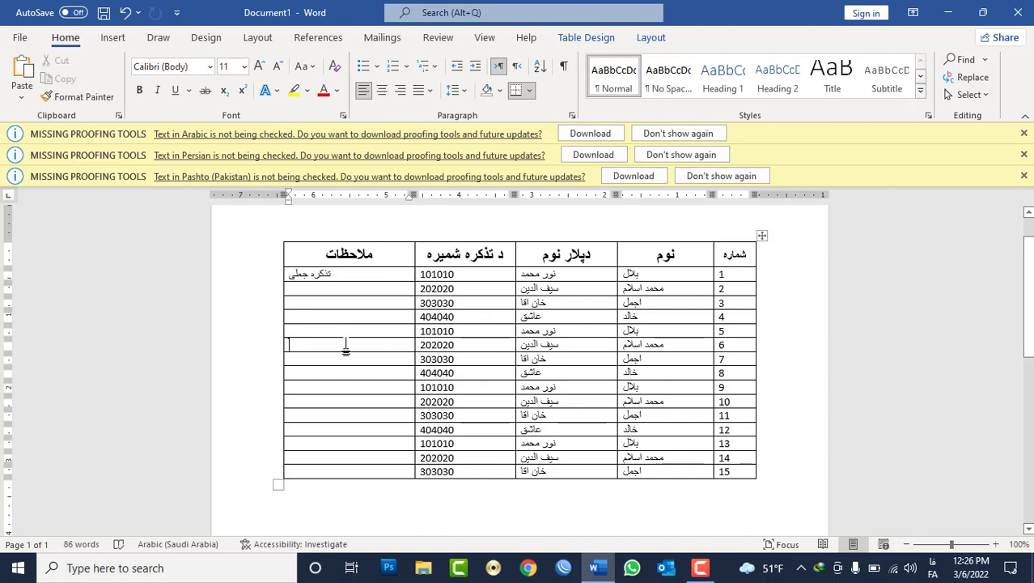
{"action": "key", "text": "ctrl+v"}
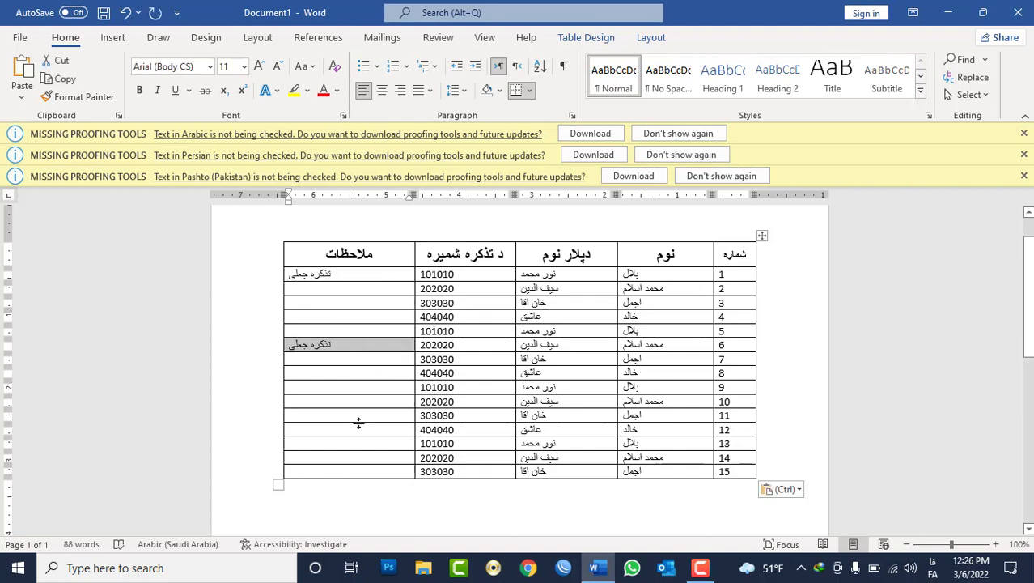
{"action": "key", "text": "ctrl"}
{"action": "key", "text": "ctrl"}
{"action": "left_click", "coordinate": [354, 422]}
{"action": "key", "text": "ctrl+v"}
{"action": "key", "text": "Escape"}
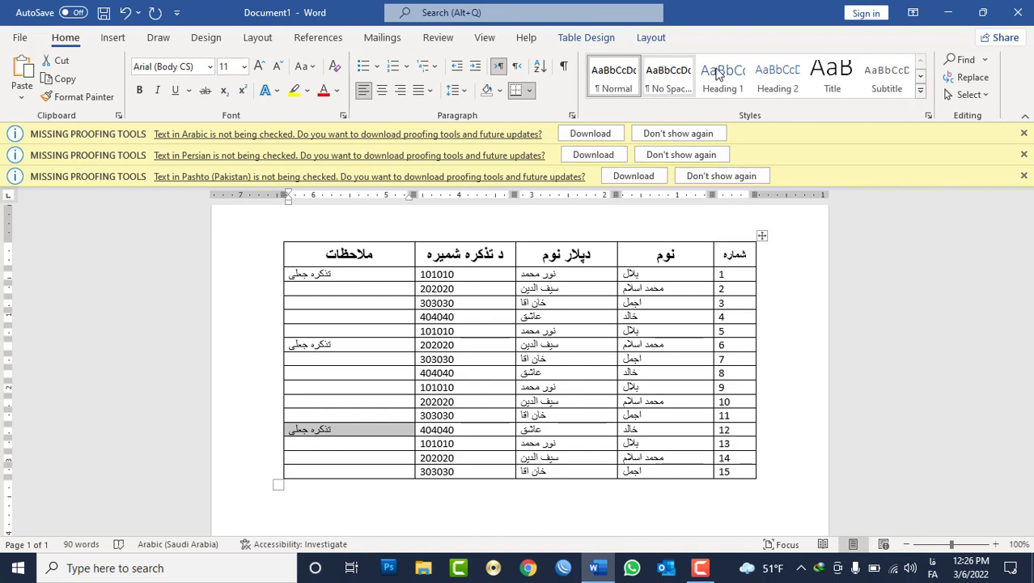
Step: Sort the whole table by the ملاحظات column
{"action": "left_click", "coordinate": [761, 235]}
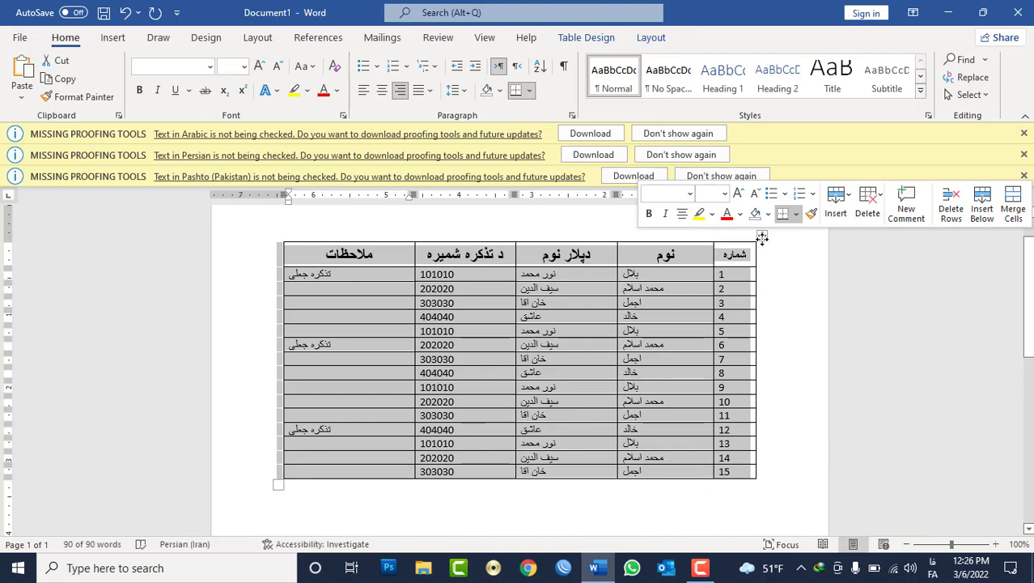
{"action": "left_click", "coordinate": [538, 68]}
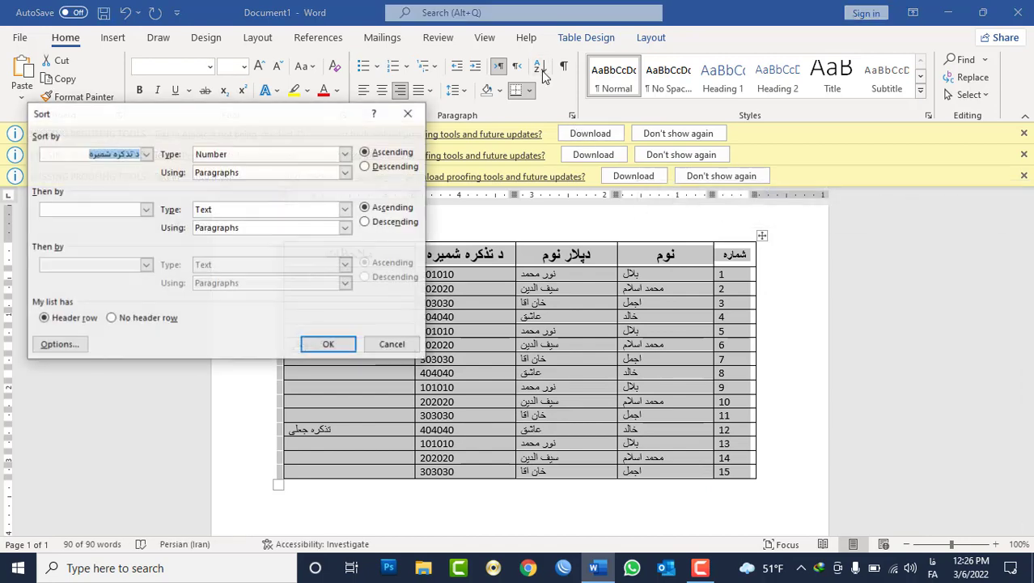
{"action": "left_click_drag", "start_coordinate": [309, 125], "coordinate": [858, 69]}
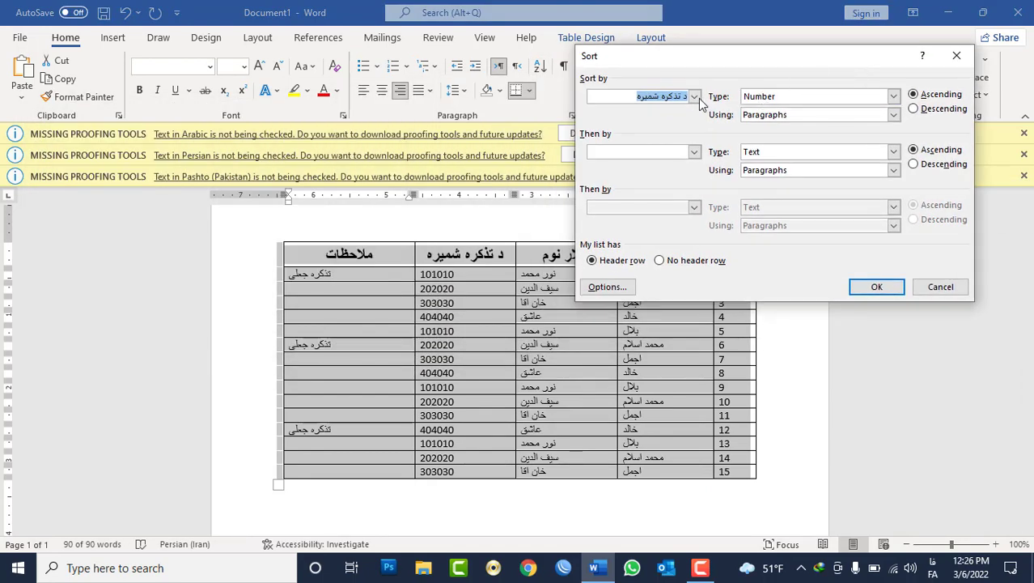
{"action": "left_click", "coordinate": [694, 96]}
{"action": "left_click", "coordinate": [645, 152]}
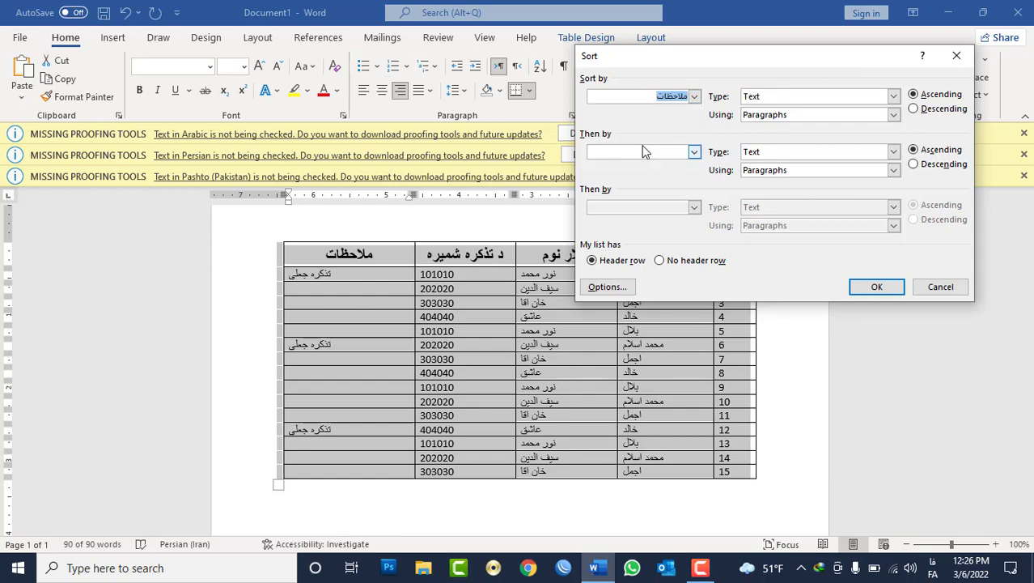
{"action": "left_click", "coordinate": [875, 287]}
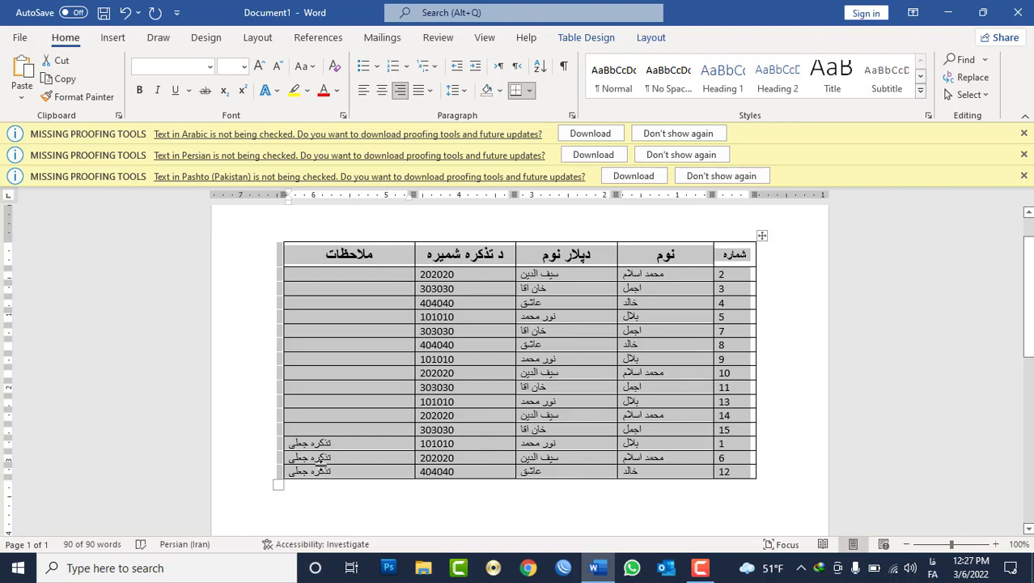
{"action": "left_click", "coordinate": [326, 445]}
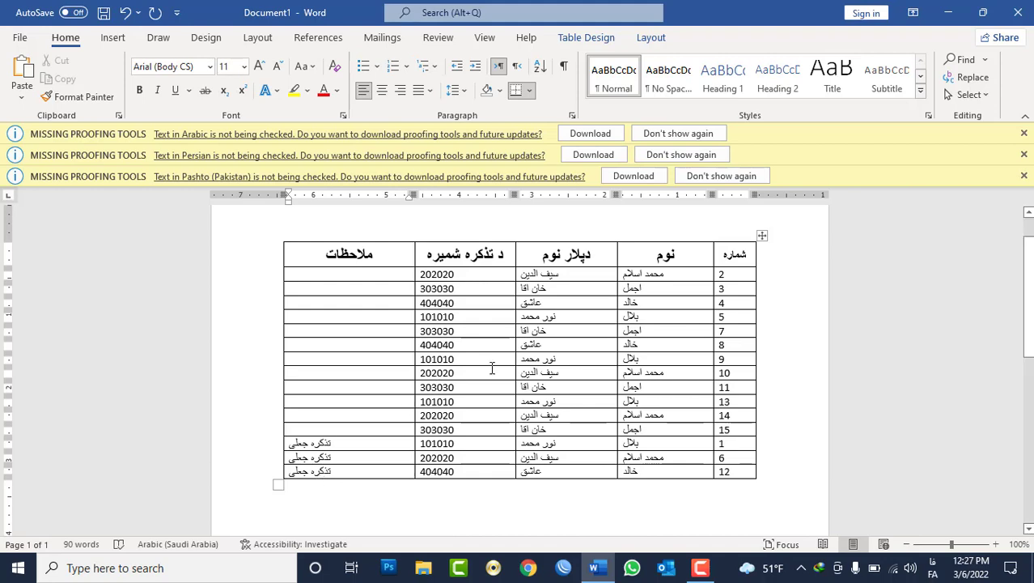
Step: Reopen the Sort dialog to view its Options, then cancel without sorting
{"action": "left_click", "coordinate": [761, 238]}
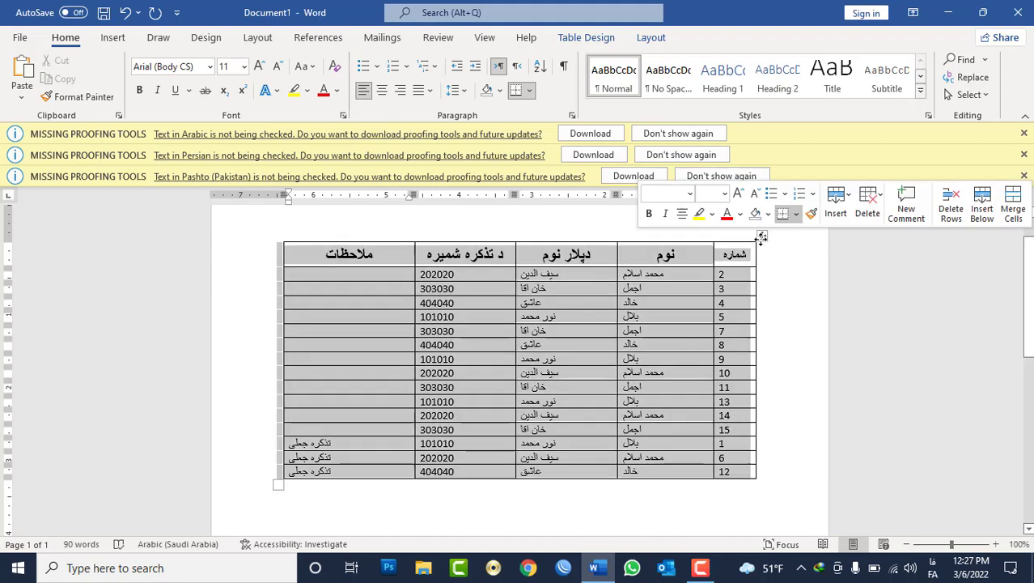
{"action": "left_click", "coordinate": [539, 66]}
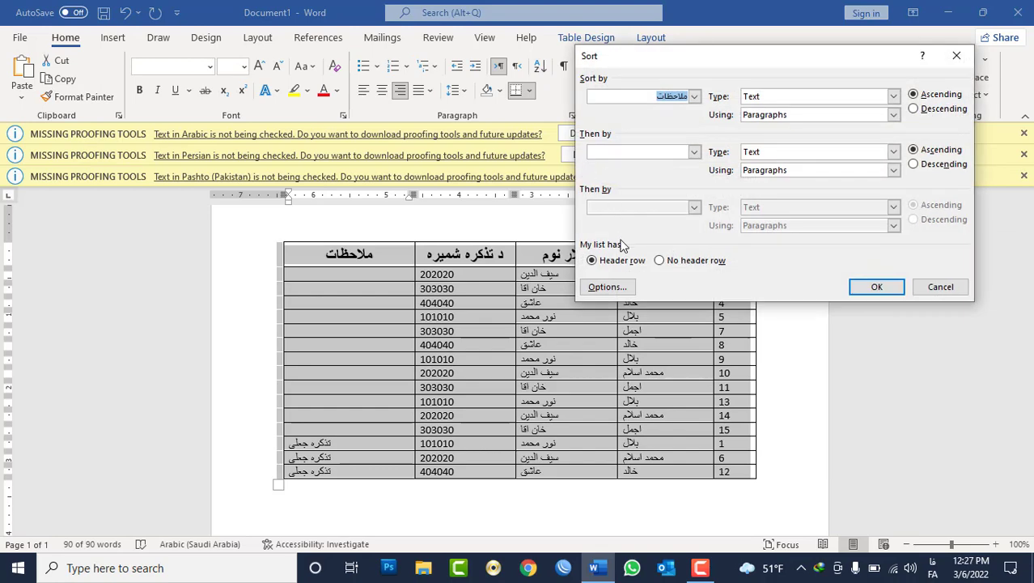
{"action": "left_click", "coordinate": [607, 286]}
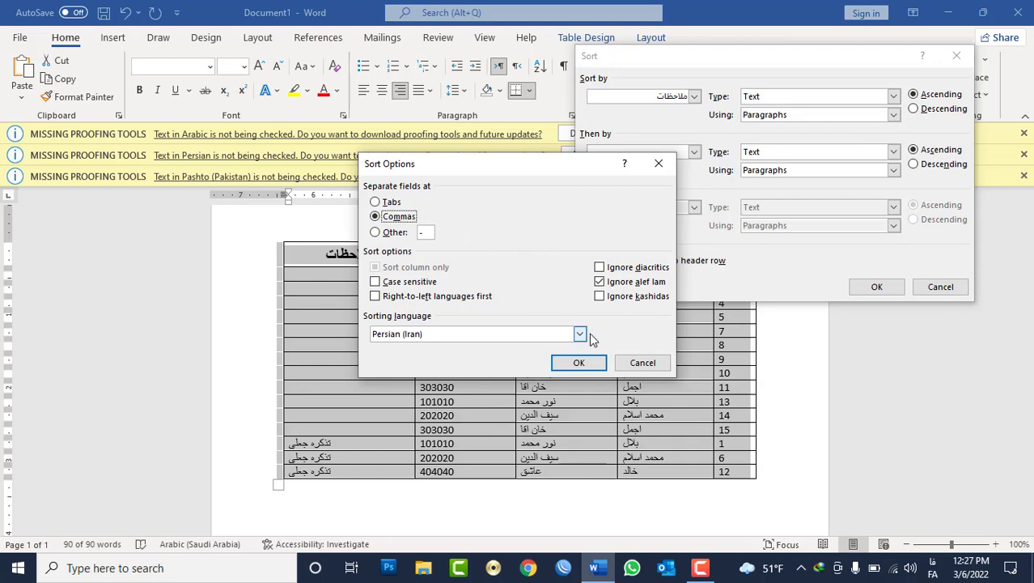
{"action": "left_click", "coordinate": [642, 363]}
{"action": "left_click", "coordinate": [939, 286]}
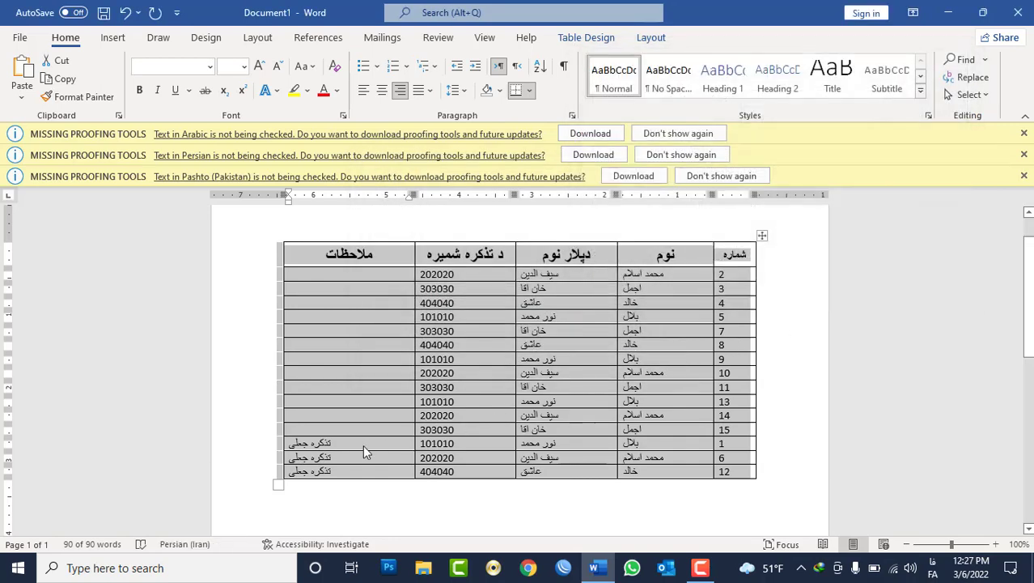
{"action": "left_click_drag", "start_coordinate": [335, 443], "coordinate": [328, 474]}
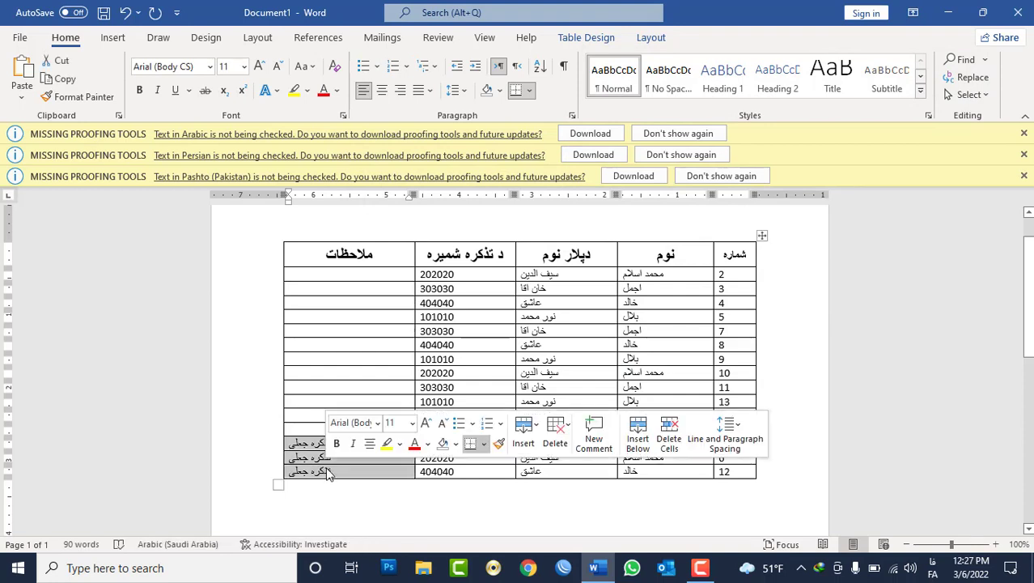
Step: Erase the three تذکره جعلی notes, select the whole table, and switch keyboard input to English
{"action": "key", "text": "BackSpace"}
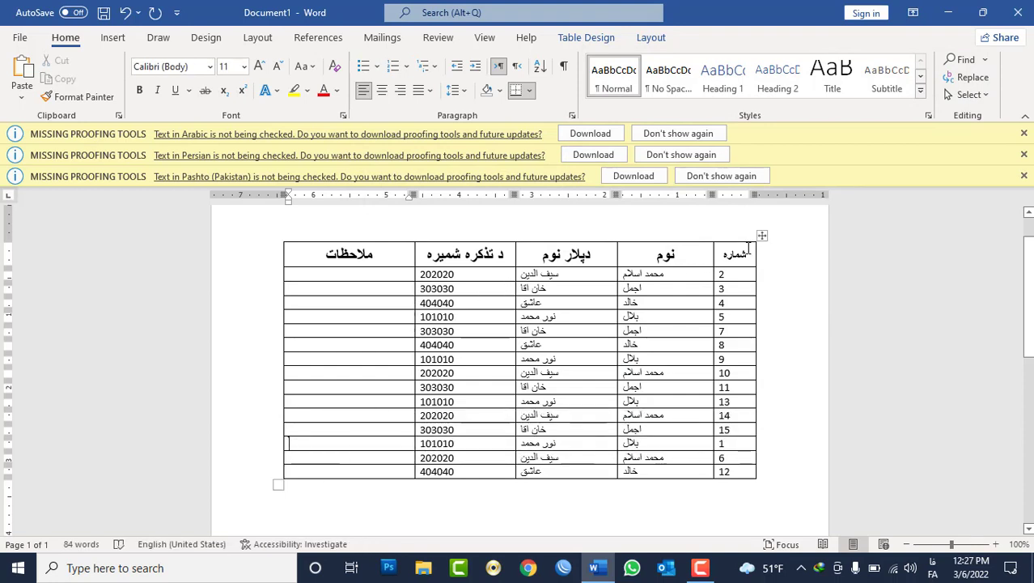
{"action": "left_click", "coordinate": [762, 237]}
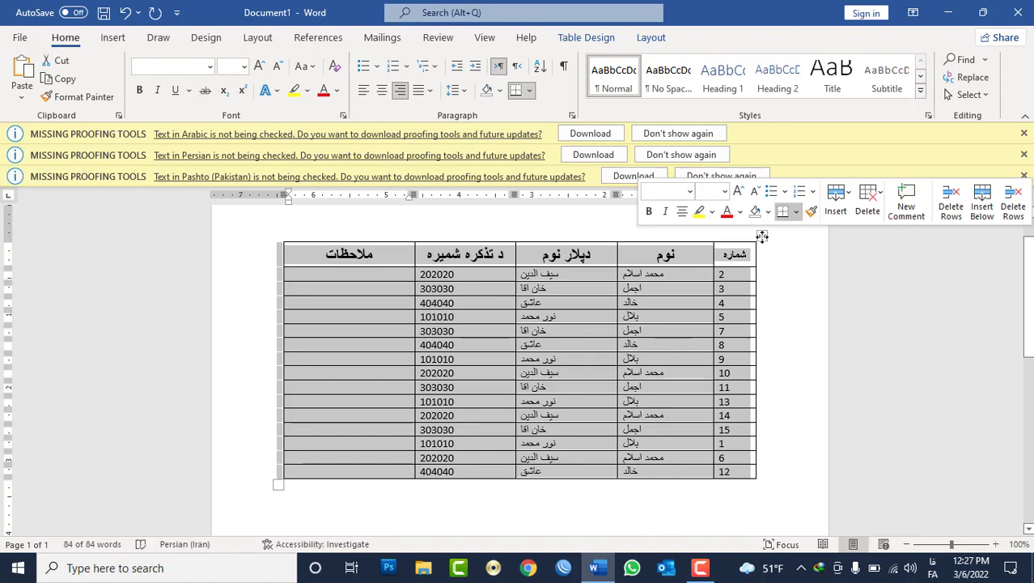
{"action": "key", "text": "alt+shift"}
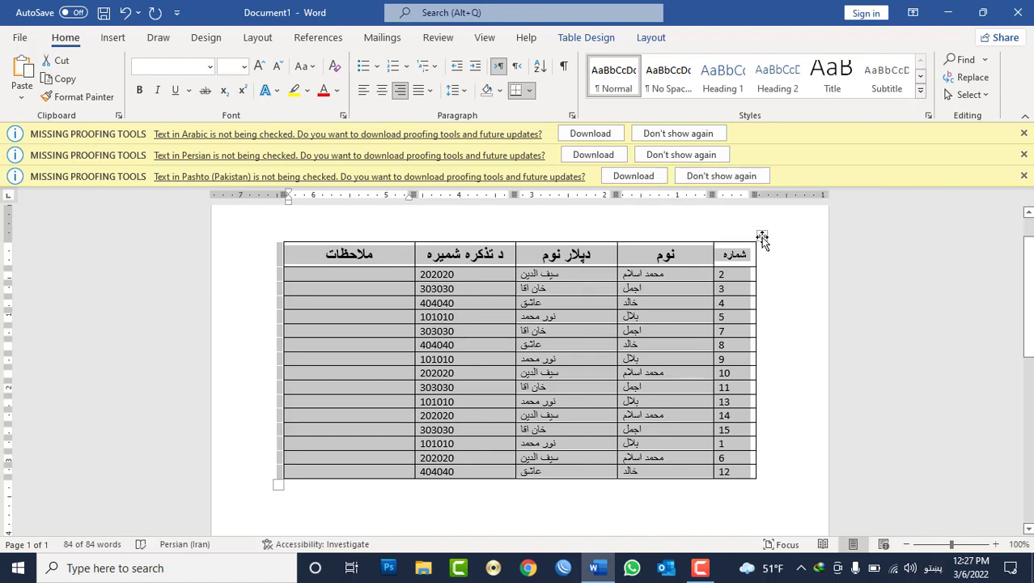
{"action": "key", "text": "alt+shift"}
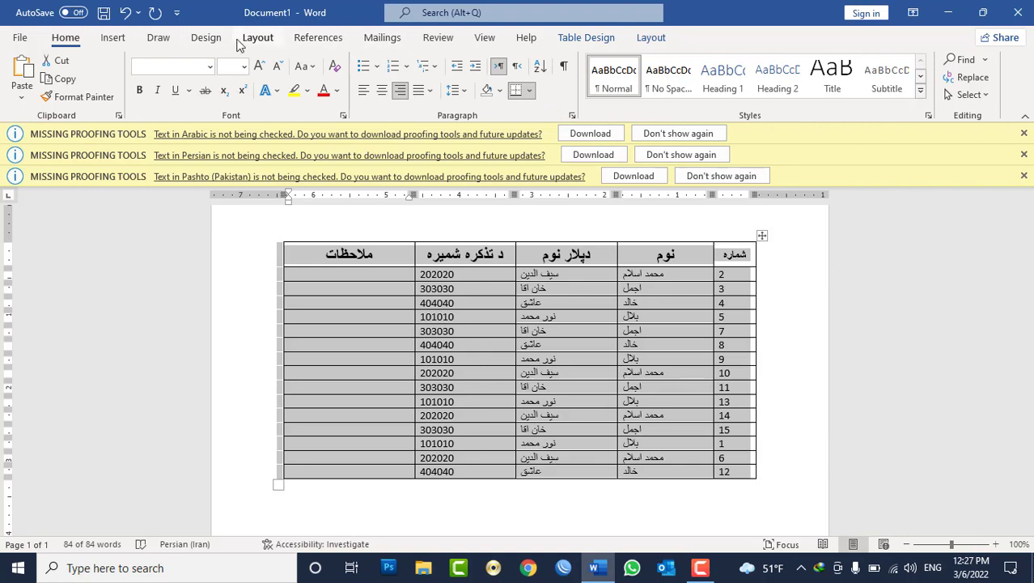
Step: Convert the table to text using commas as the column separator
{"action": "left_click", "coordinate": [641, 38]}
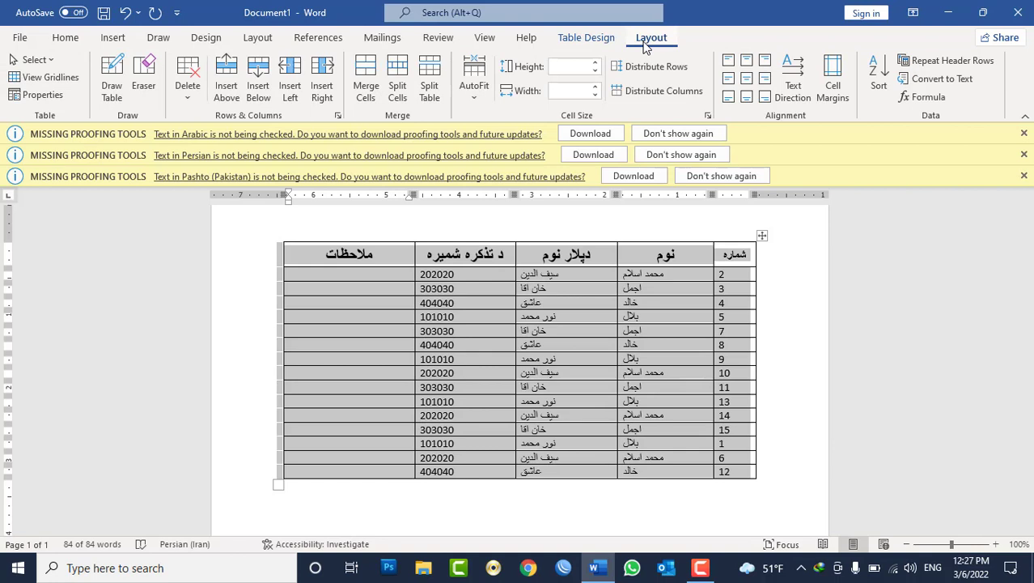
{"action": "left_click", "coordinate": [942, 84]}
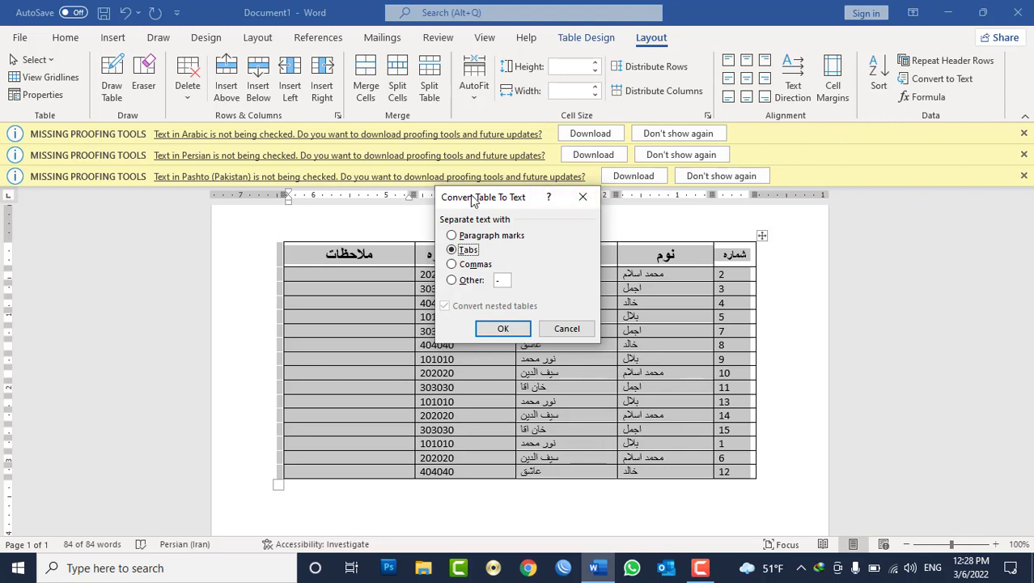
{"action": "left_click_drag", "start_coordinate": [472, 204], "coordinate": [561, 186]}
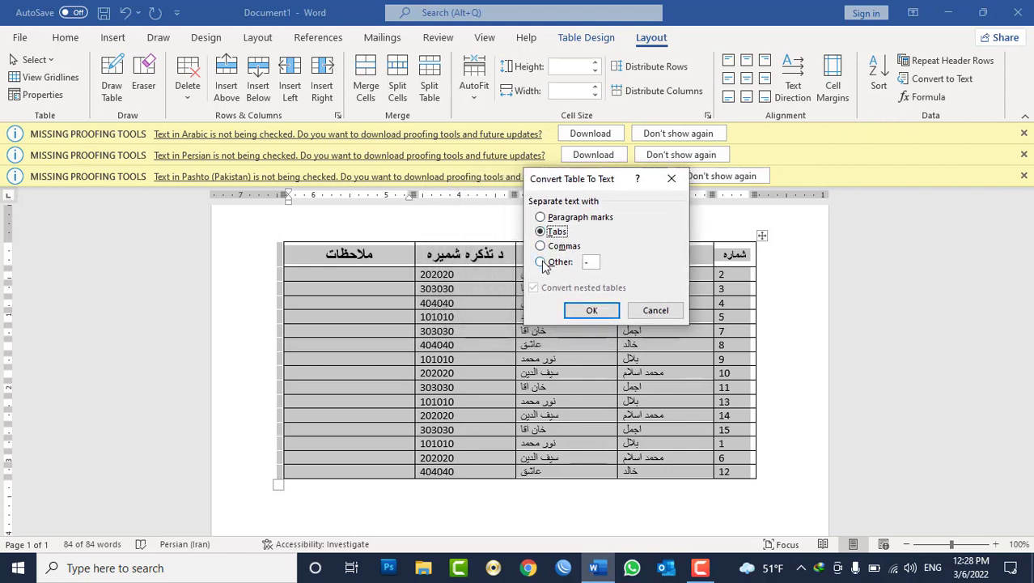
{"action": "left_click", "coordinate": [544, 262]}
{"action": "left_click", "coordinate": [559, 246]}
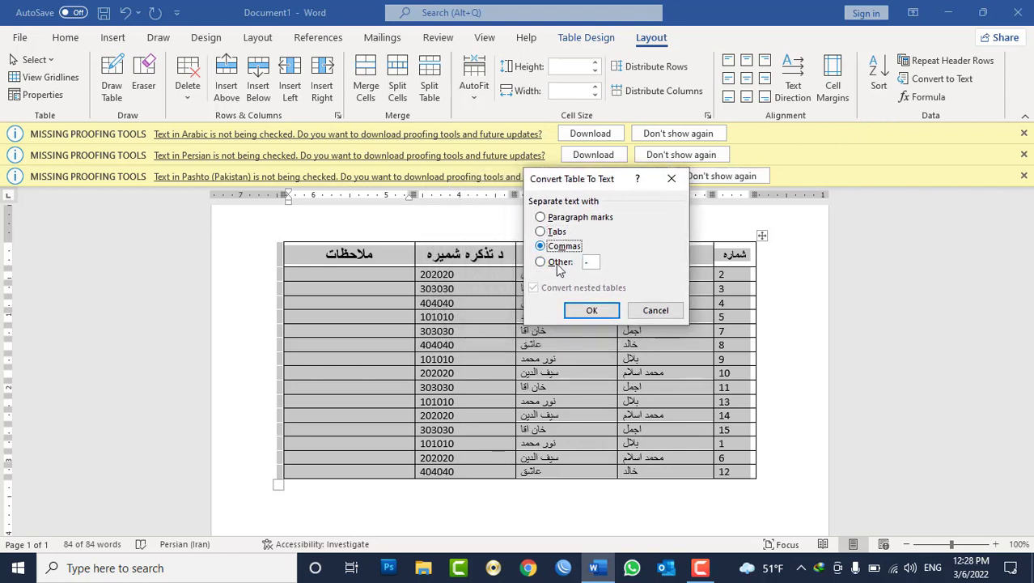
{"action": "left_click", "coordinate": [593, 313]}
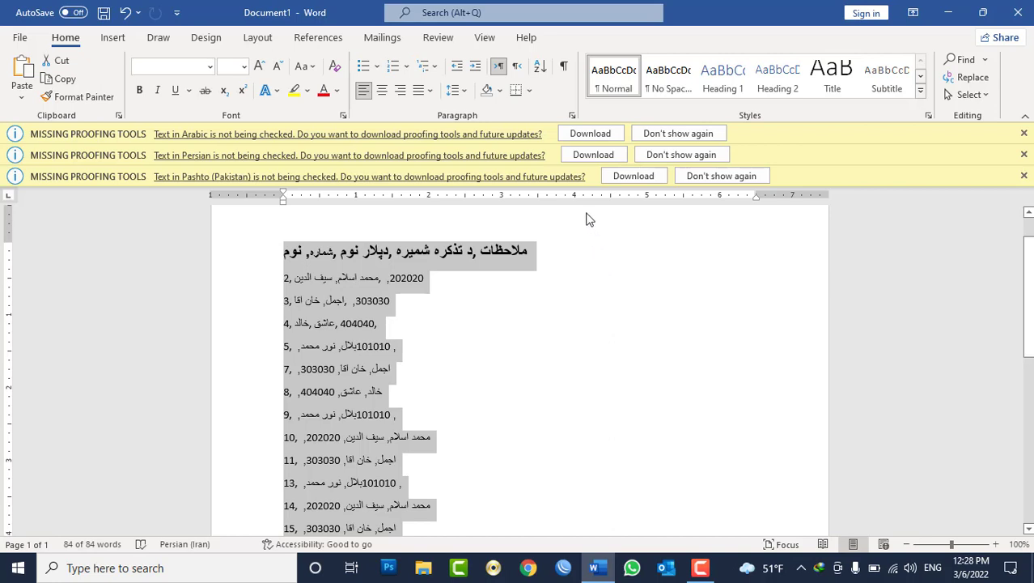
Step: Apply Right-to-Left text direction to the converted comma-separated lines
{"action": "left_click", "coordinate": [517, 68]}
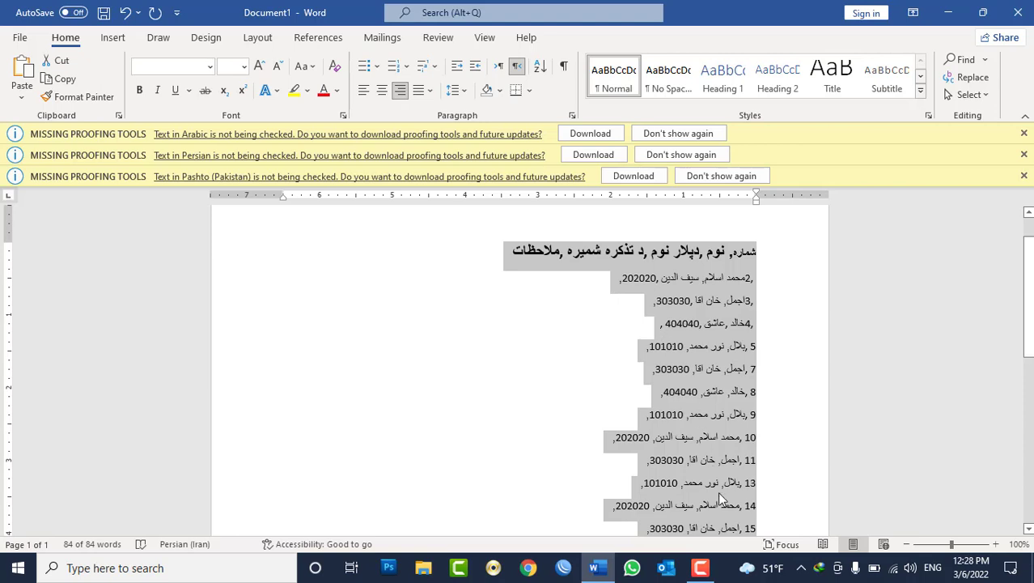
{"action": "scroll", "coordinate": [717, 491], "scroll_direction": "down", "scroll_amount": 3}
{"action": "scroll", "coordinate": [722, 494], "scroll_direction": "up", "scroll_amount": 3}
Step: In Sort Text options, set fields to be separated by a custom Other character
{"action": "left_click", "coordinate": [540, 68]}
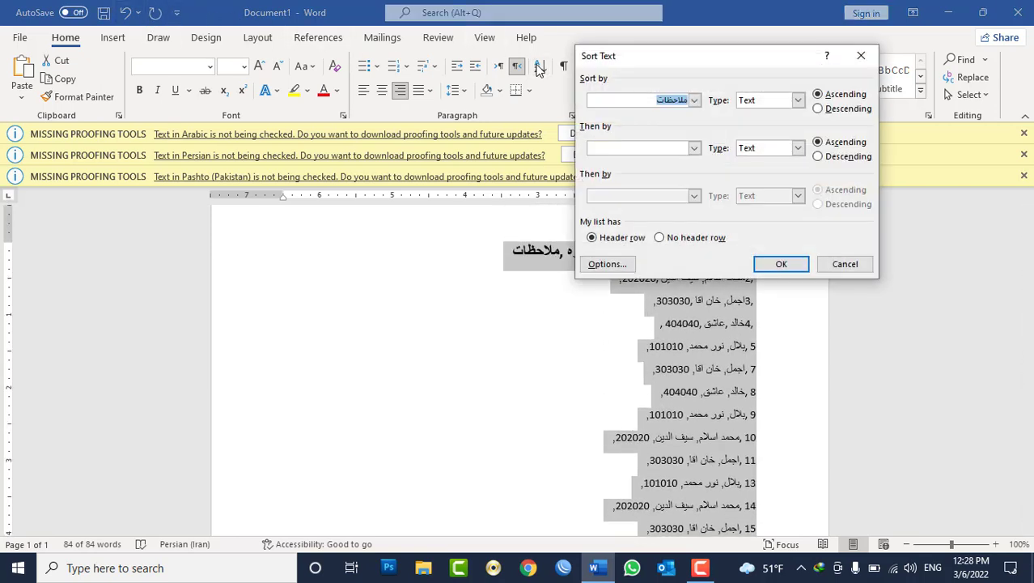
{"action": "left_click", "coordinate": [608, 265]}
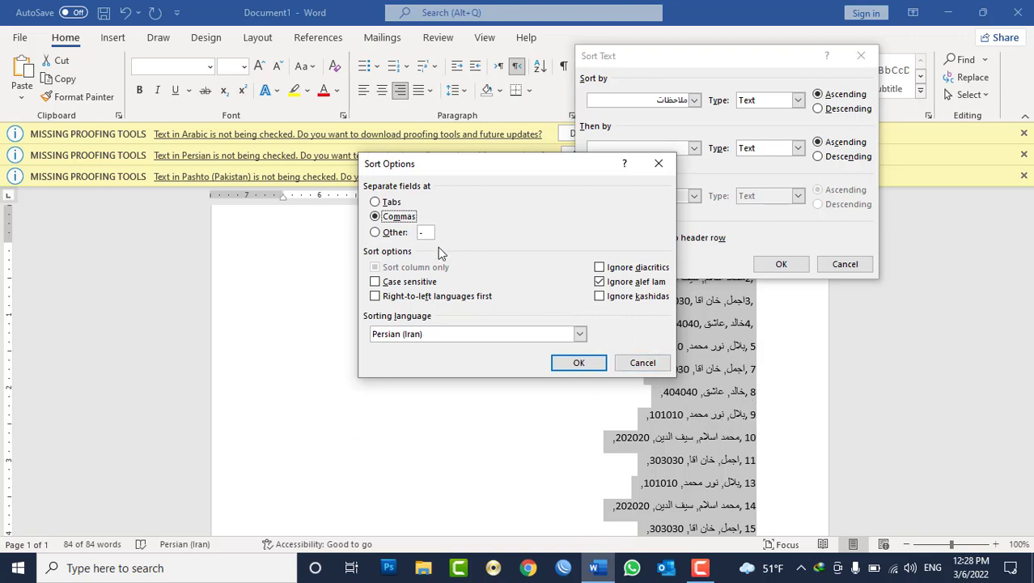
{"action": "left_click", "coordinate": [394, 203]}
{"action": "left_click", "coordinate": [388, 234]}
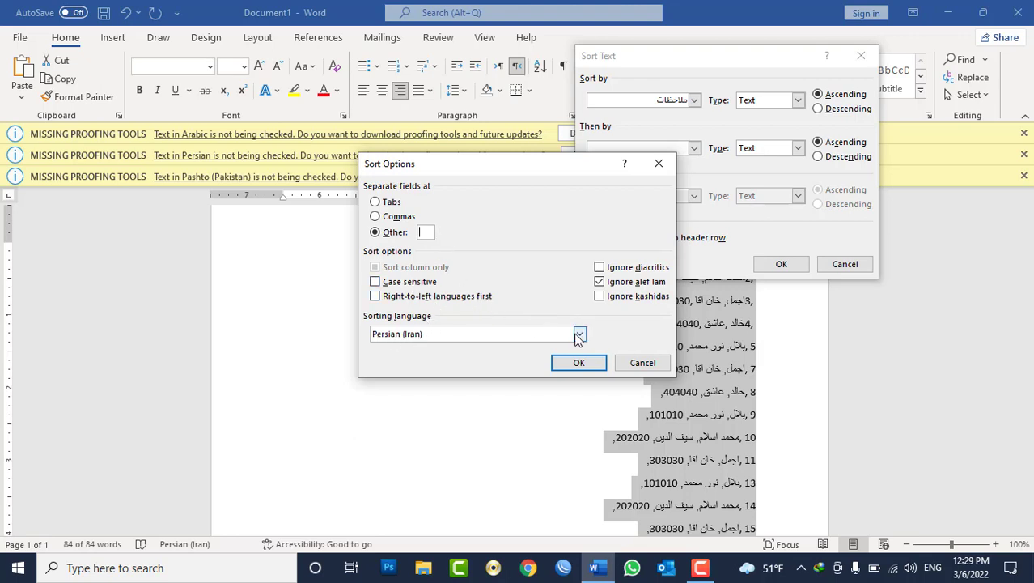
Step: Cancel the Sort dialogs, leaving the list unsorted
{"action": "left_click", "coordinate": [639, 362]}
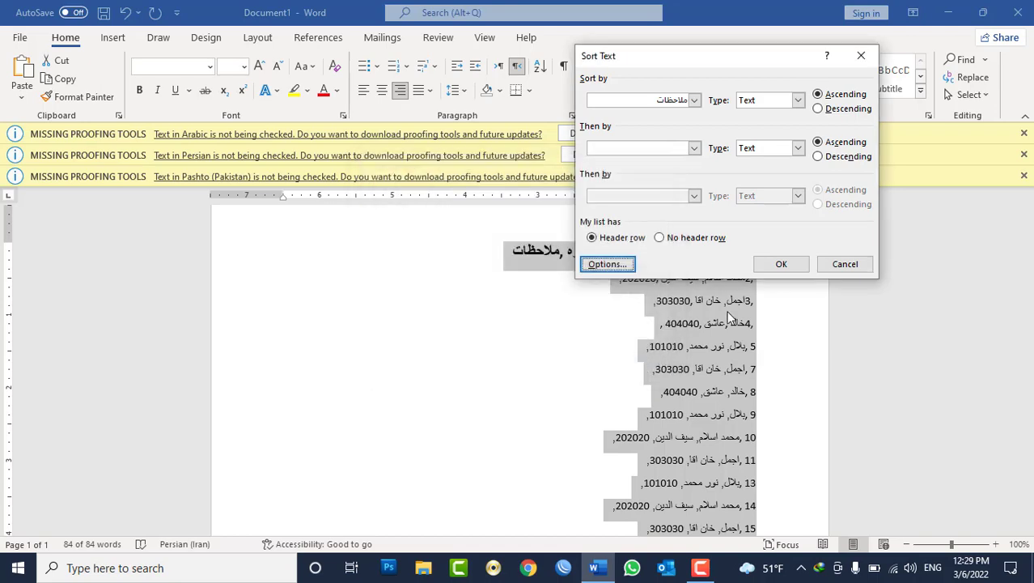
{"action": "left_click", "coordinate": [834, 267]}
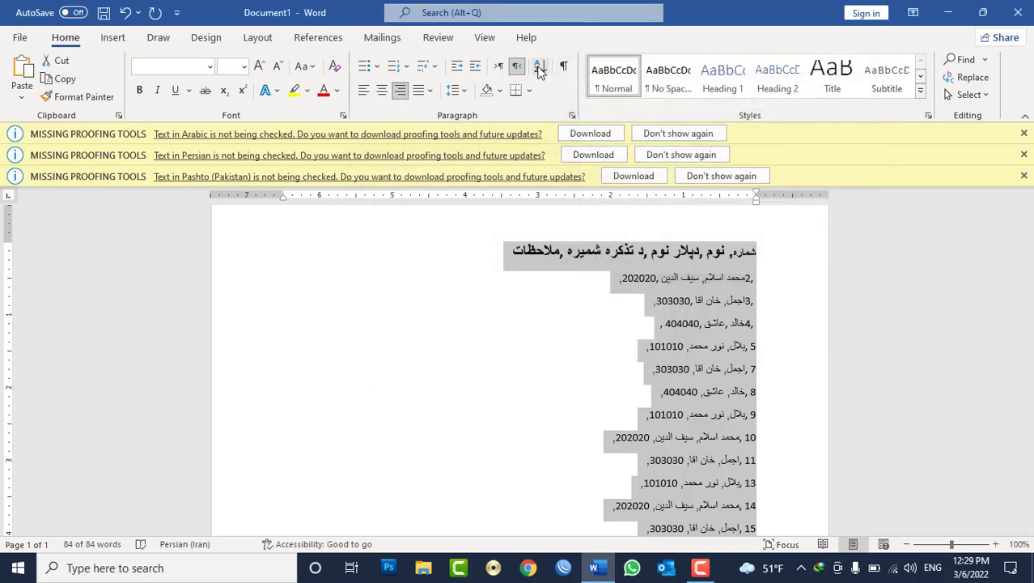
{"action": "left_click", "coordinate": [540, 68]}
{"action": "left_click", "coordinate": [848, 264]}
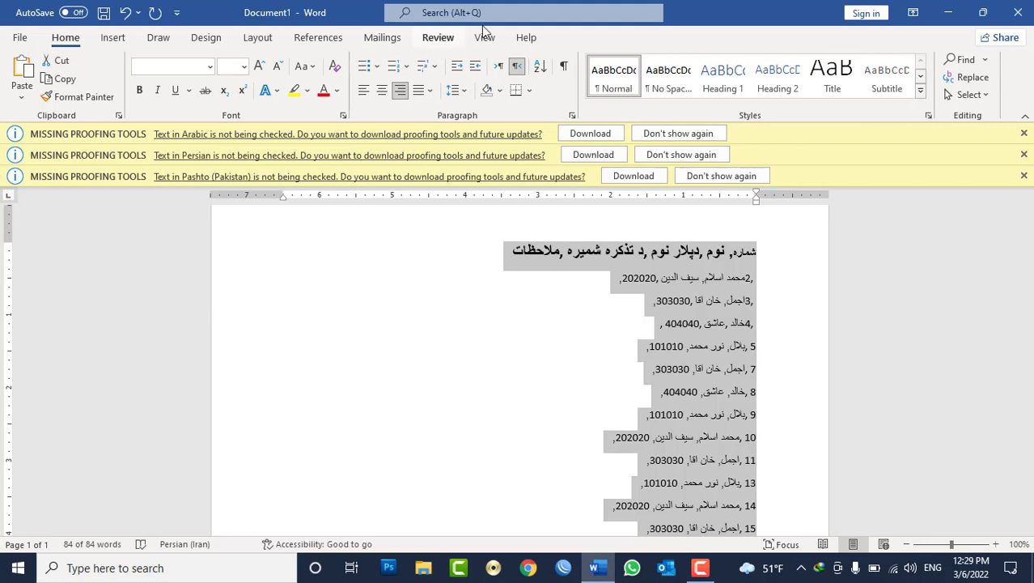
Step: Convert the comma-separated list into a 5-column table, separating text at commas
{"action": "left_click", "coordinate": [113, 37]}
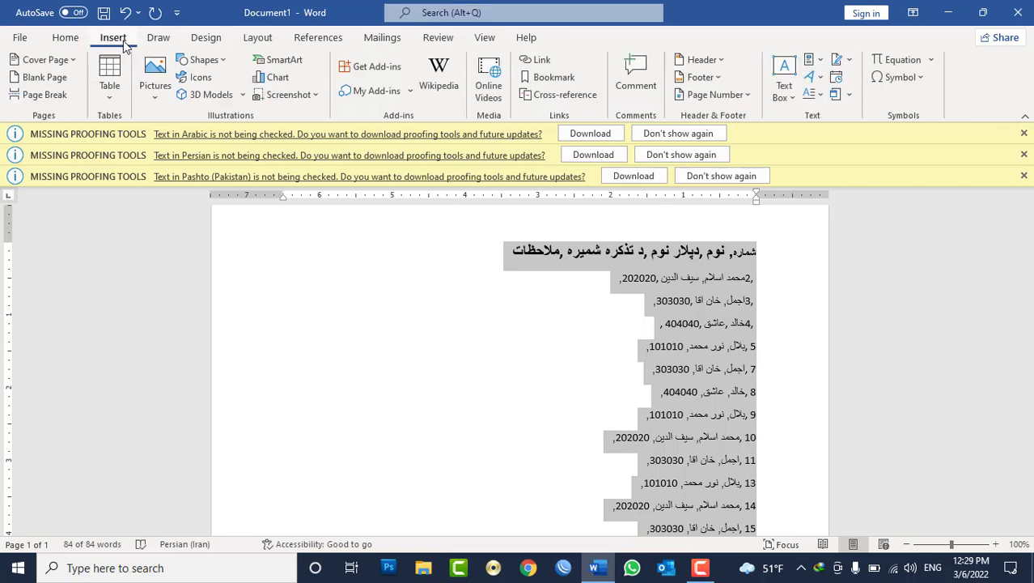
{"action": "left_click", "coordinate": [107, 100]}
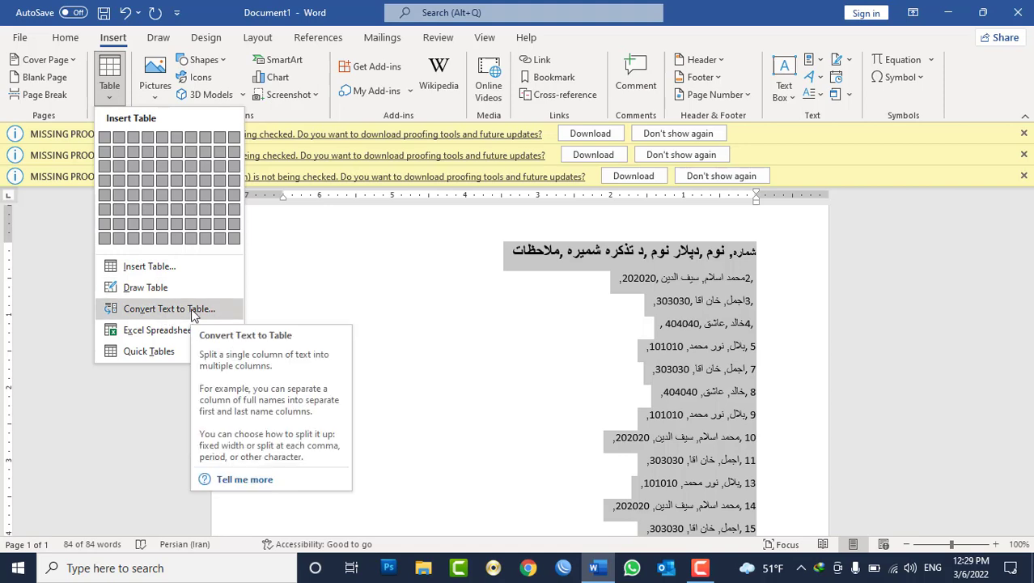
{"action": "left_click", "coordinate": [194, 311]}
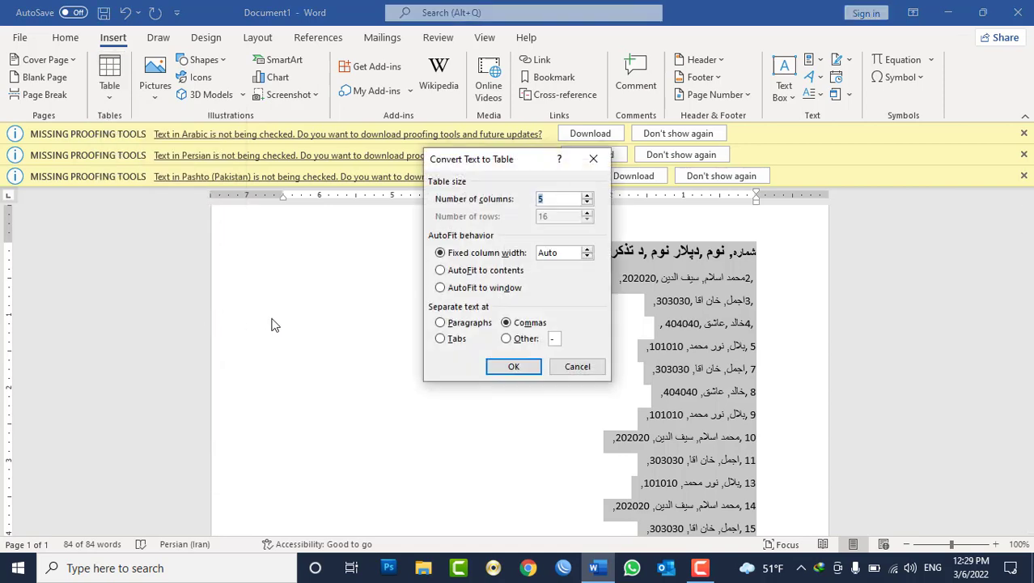
{"action": "left_click_drag", "start_coordinate": [519, 170], "coordinate": [361, 177]}
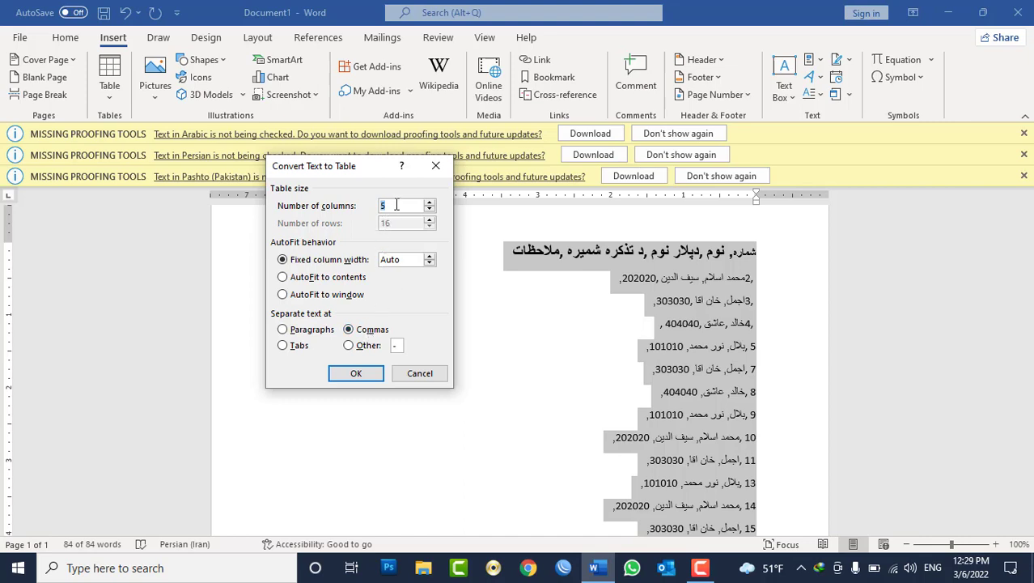
{"action": "left_click", "coordinate": [356, 373]}
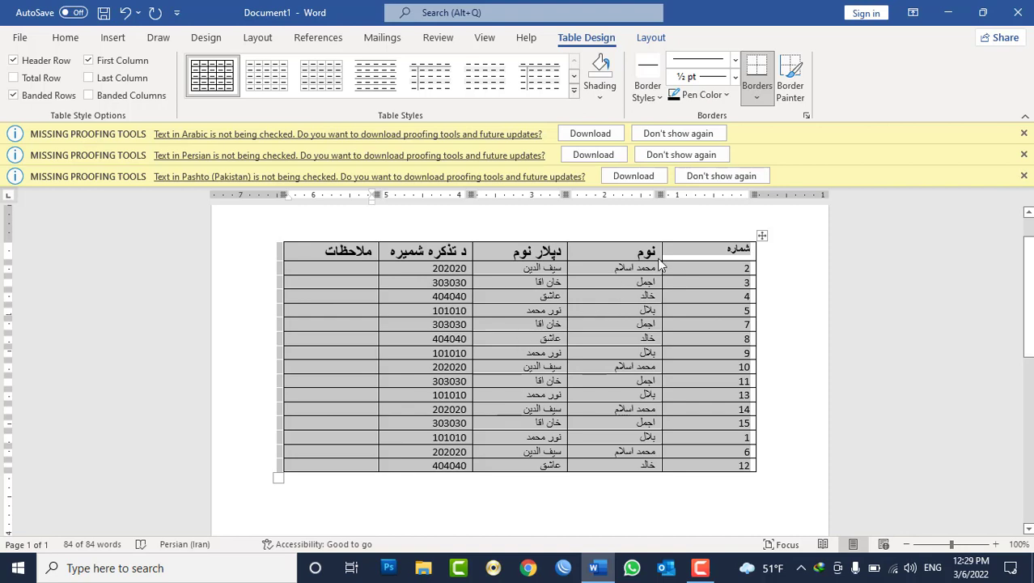
Step: Select the entire table and remove it with Delete Table from its shortcut menu
{"action": "left_click", "coordinate": [698, 253]}
{"action": "double_click", "coordinate": [698, 253]}
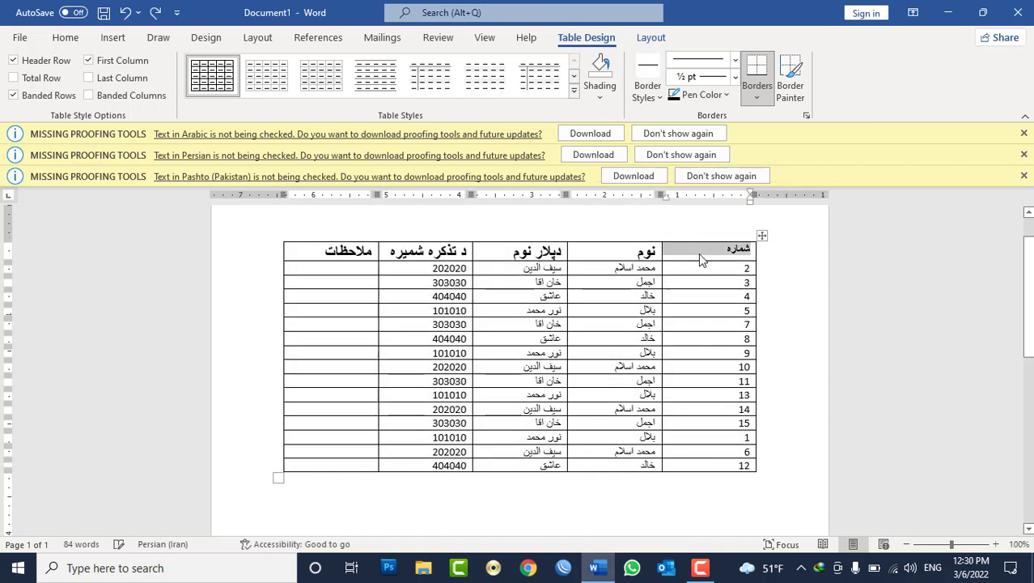
{"action": "left_click", "coordinate": [720, 252]}
{"action": "left_click_drag", "start_coordinate": [720, 253], "coordinate": [607, 256]}
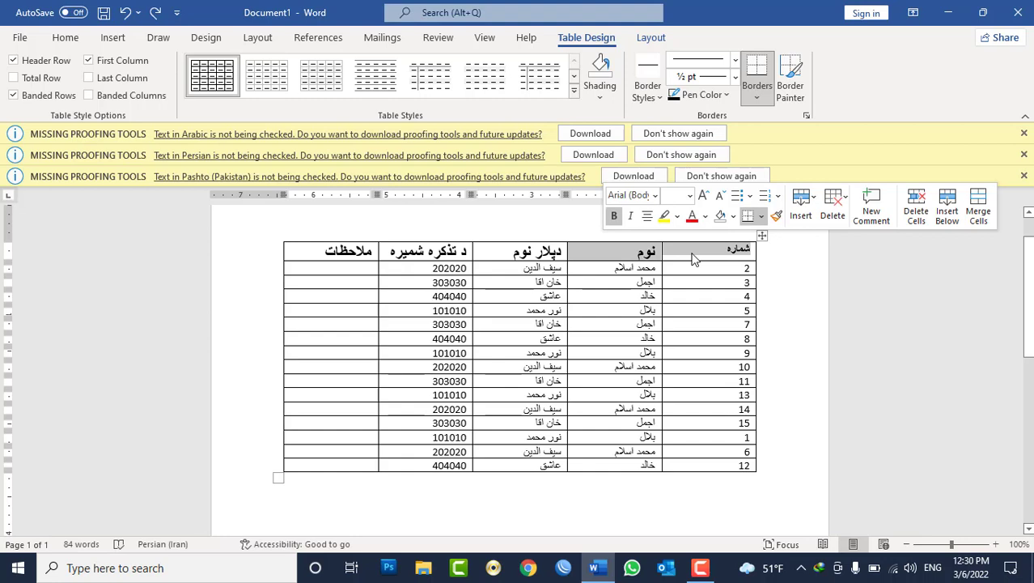
{"action": "left_click", "coordinate": [763, 234]}
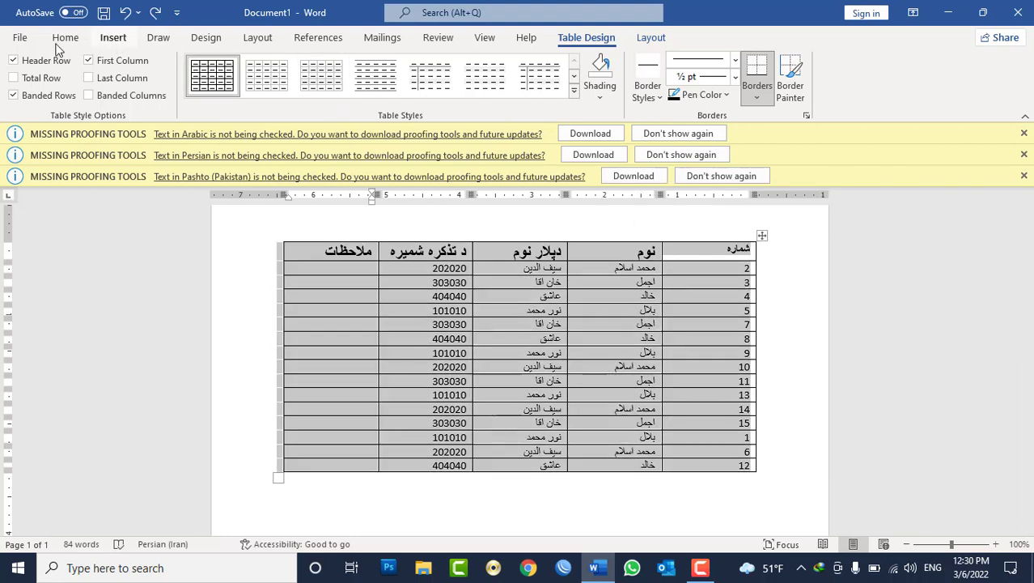
{"action": "left_click", "coordinate": [64, 38]}
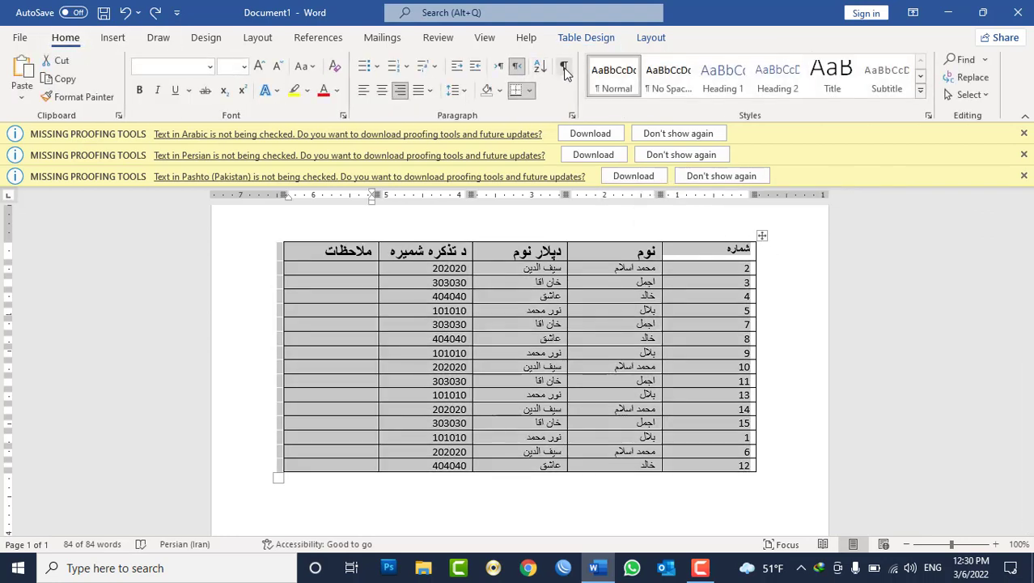
{"action": "right_click", "coordinate": [762, 237]}
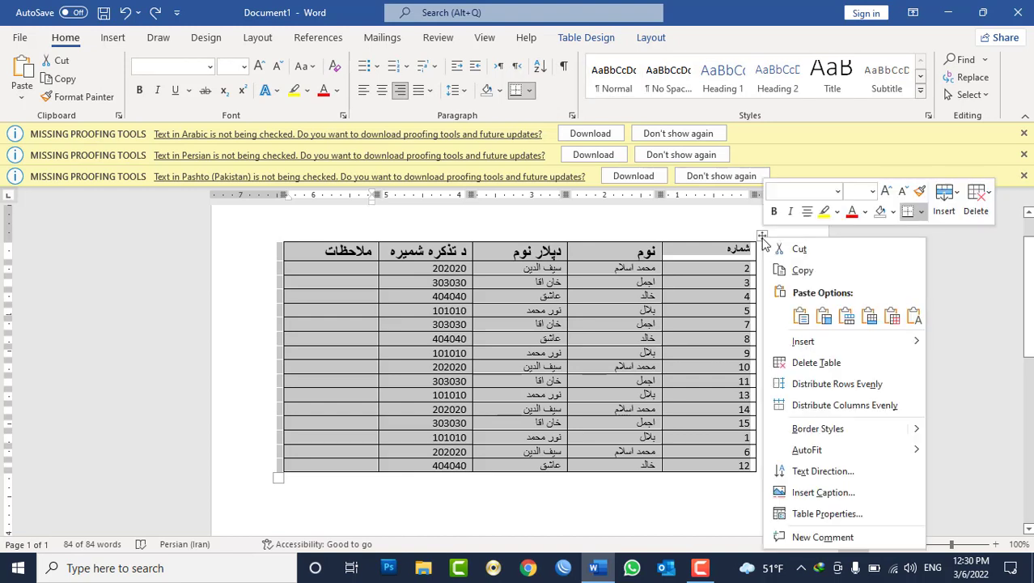
{"action": "left_click", "coordinate": [801, 362]}
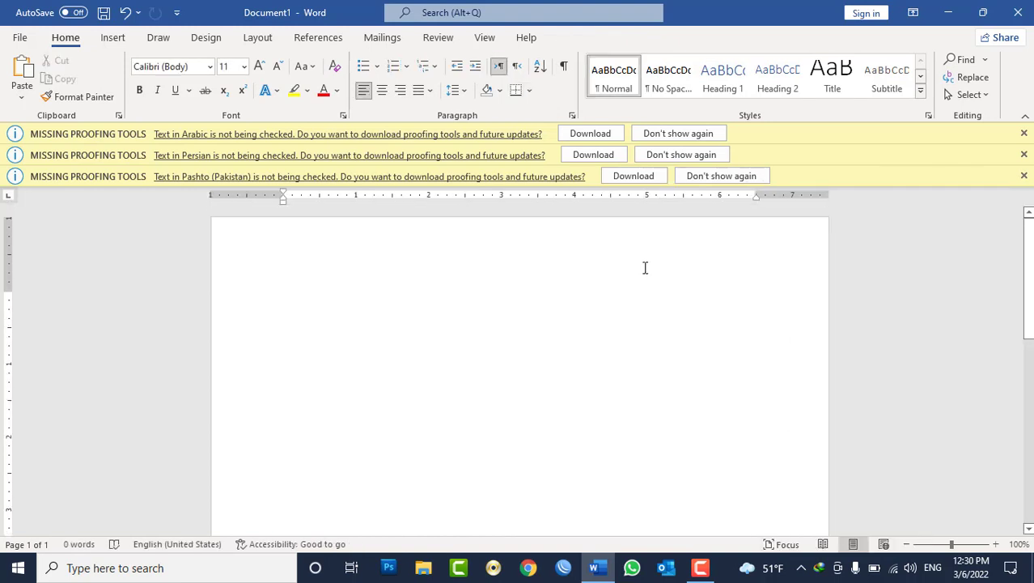
Step: Generate three sample paragraphs with =rand(3) and delete the trailing empty paragraphs
{"action": "type", "text": "=rand(3"}
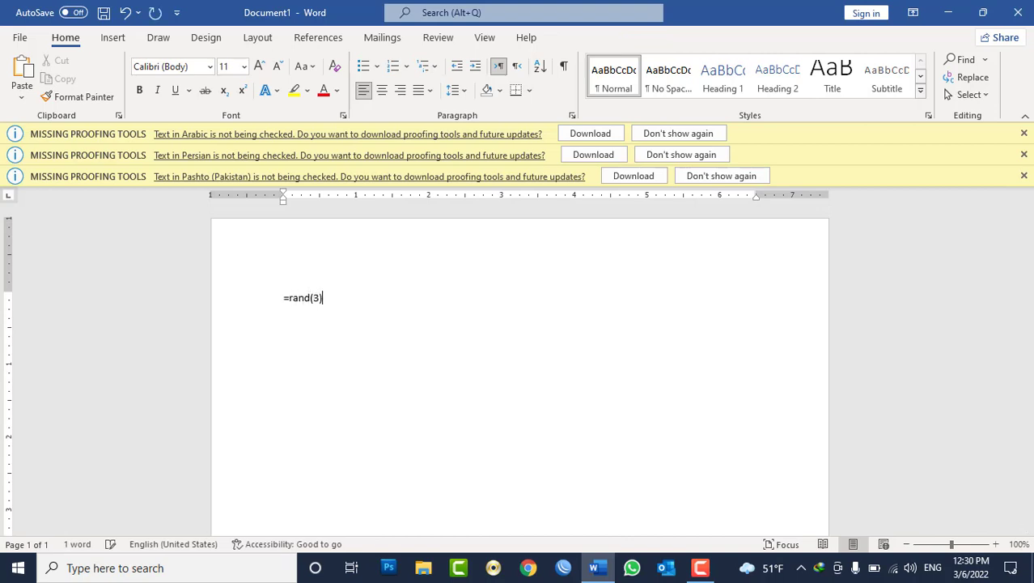
{"action": "key", "text": "Return"}
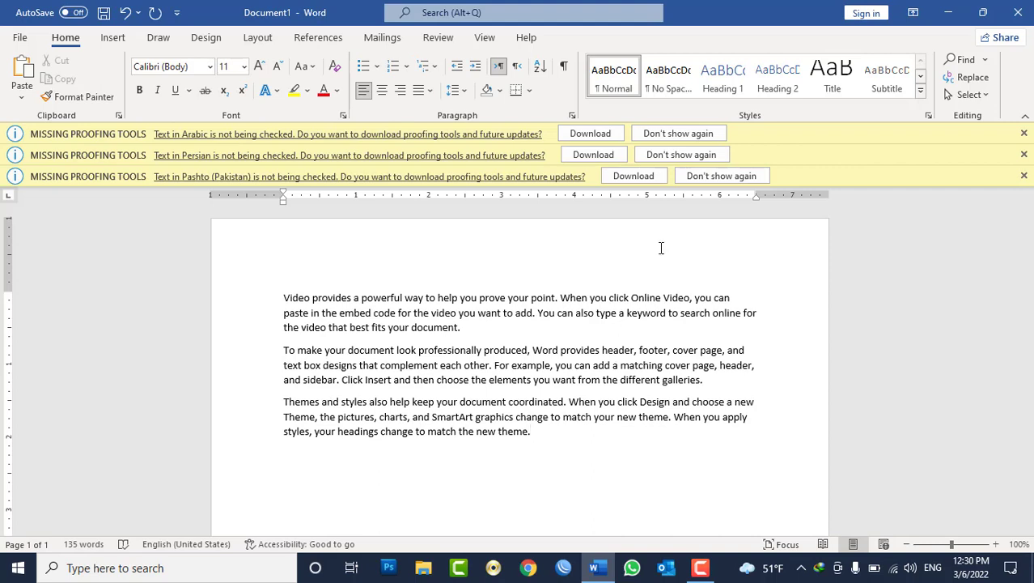
{"action": "left_click", "coordinate": [564, 65]}
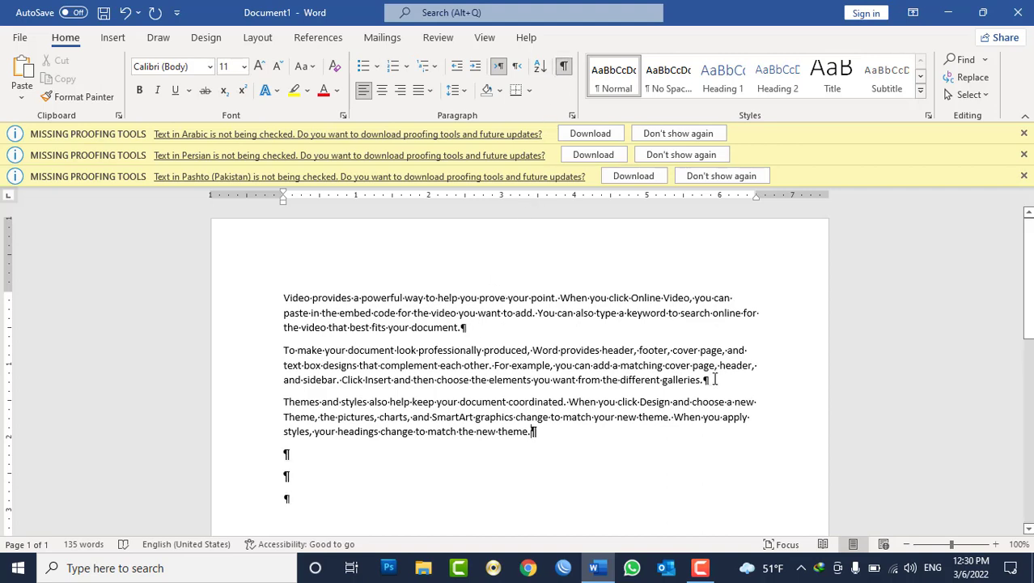
{"action": "left_click", "coordinate": [584, 427]}
{"action": "key", "text": "Delete"}
{"action": "key", "text": "Delete"}
{"action": "key", "text": "Delete"}
{"action": "left_click", "coordinate": [565, 71]}
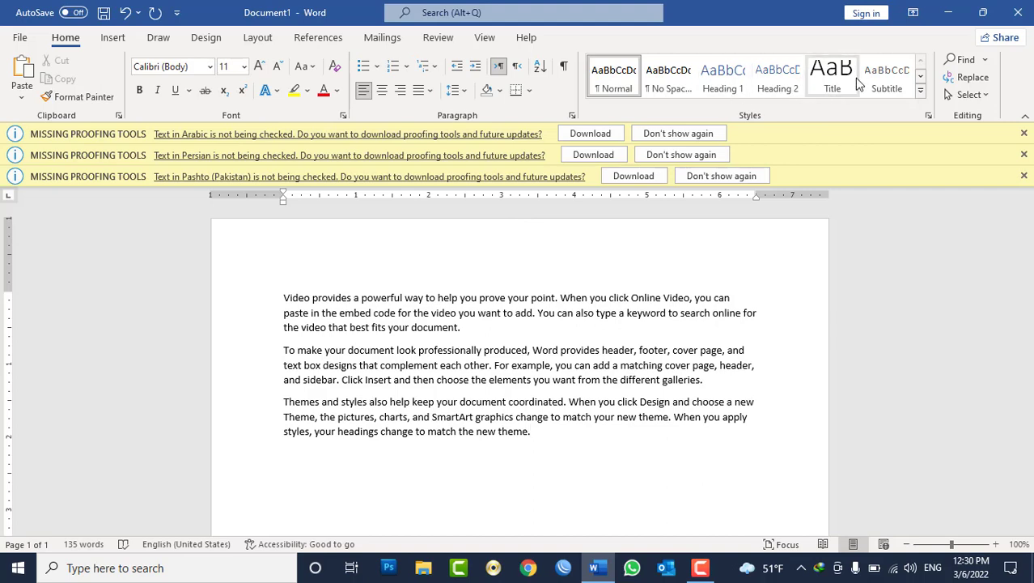
Step: Add the title 'Provinces of Afghanistan' above the text and style it Heading 1
{"action": "left_click", "coordinate": [280, 294]}
{"action": "key", "text": "Return"}
{"action": "type", "text": "A"}
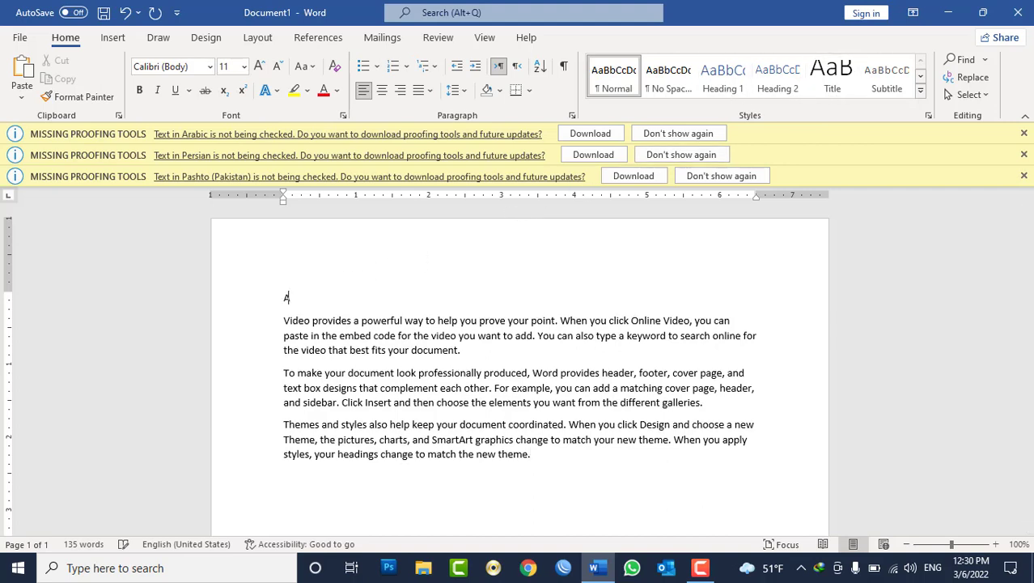
{"action": "type", "text": "fghanist"}
{"action": "type", "text": "an"}
{"action": "key", "text": "Left"}
{"action": "key", "text": "Left"}
{"action": "key", "text": "Left"}
{"action": "key", "text": "Left"}
{"action": "key", "text": "Left"}
{"action": "key", "text": "Left"}
{"action": "left_click", "coordinate": [282, 297]}
{"action": "type", "text": "Province "}
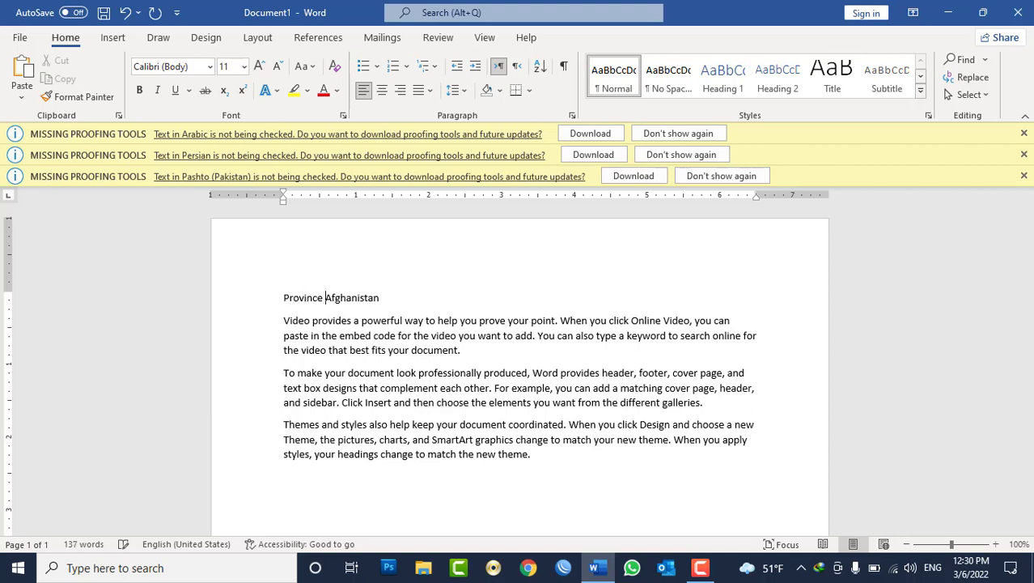
{"action": "type", "text": "of"}
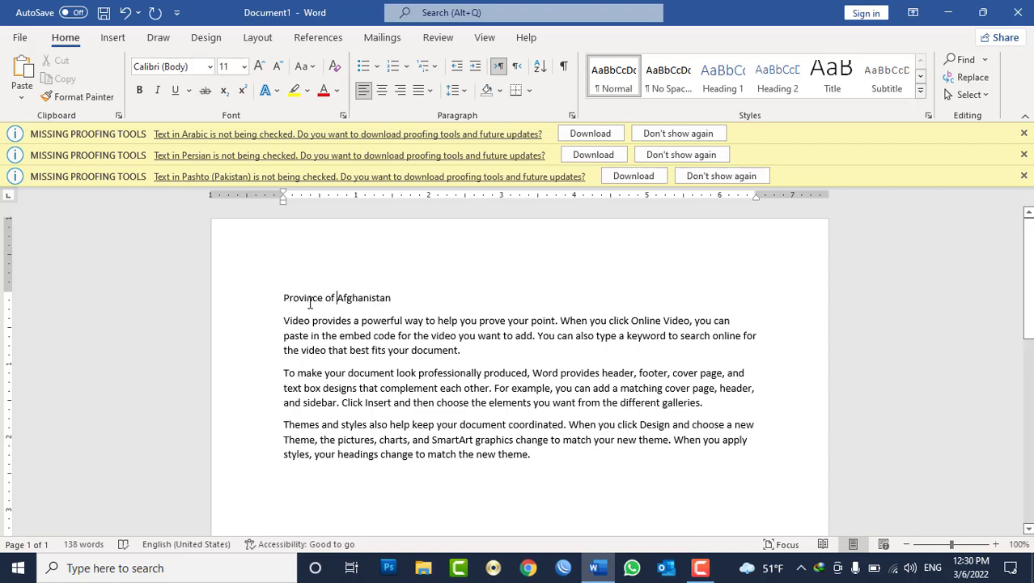
{"action": "left_click", "coordinate": [325, 297]}
{"action": "type", "text": "s"}
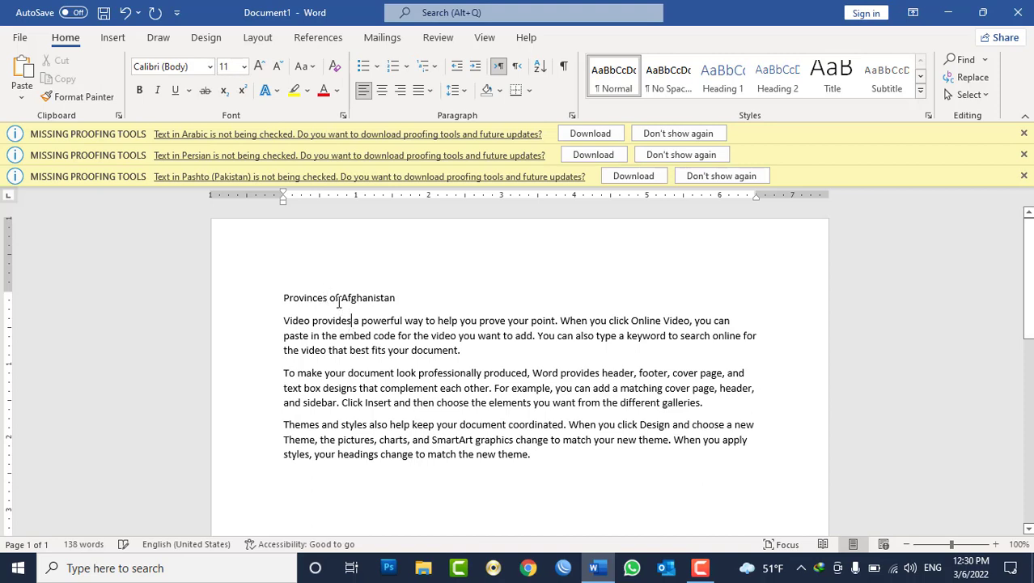
{"action": "triple_click", "coordinate": [339, 299]}
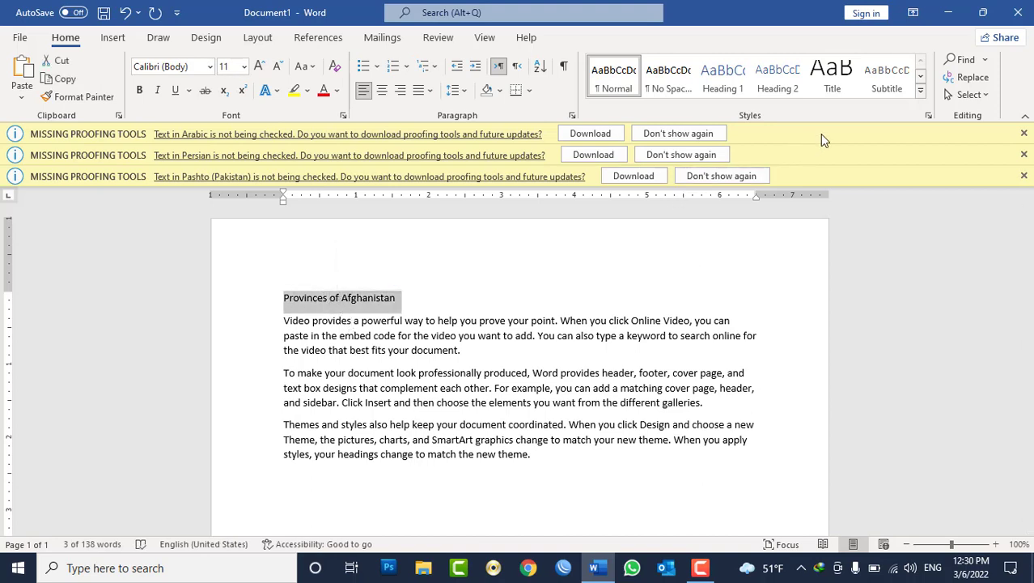
{"action": "left_click", "coordinate": [920, 91]}
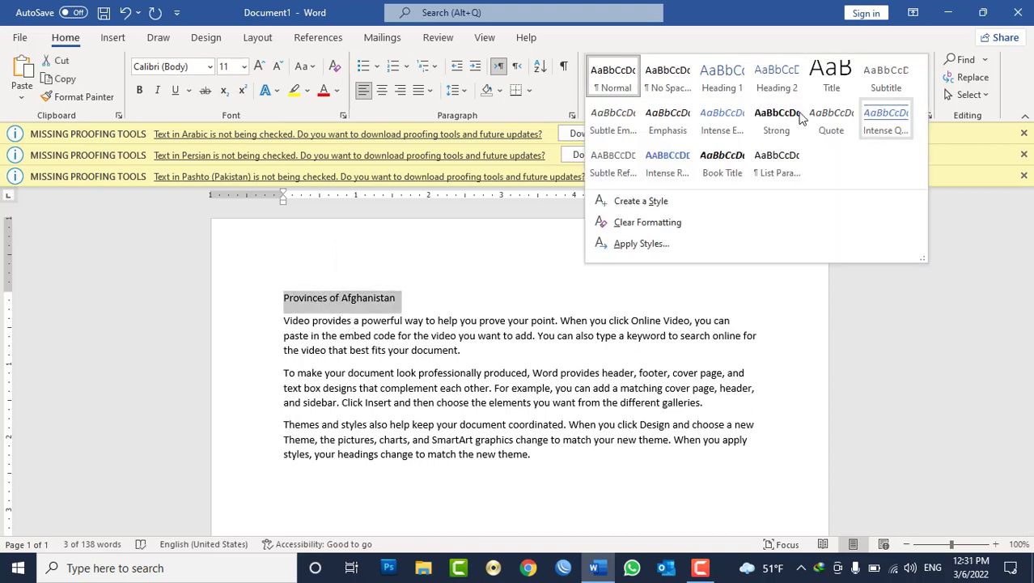
{"action": "left_click", "coordinate": [744, 88]}
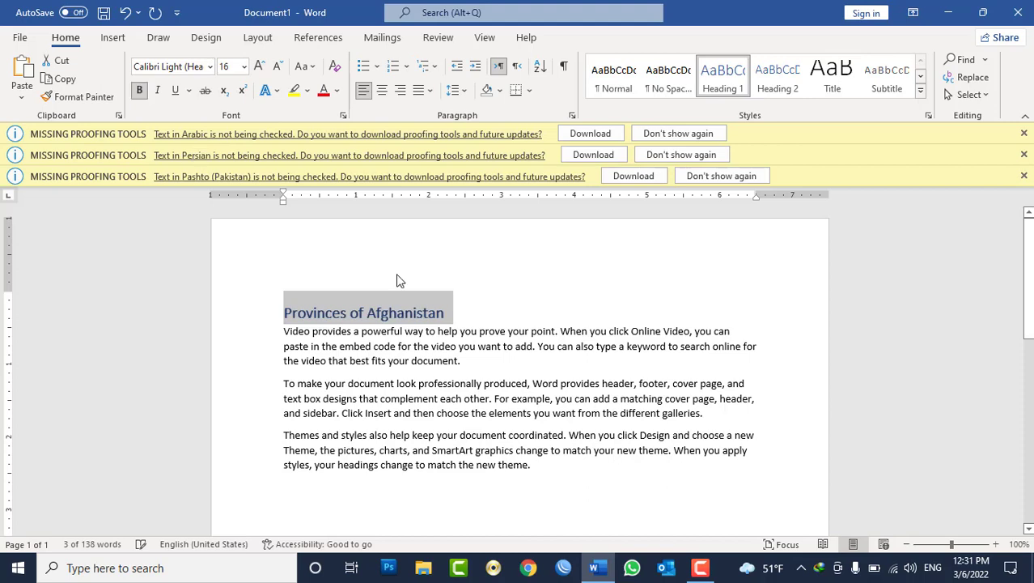
Step: Add the subheading 'Baghlan' below the title as Heading 2, followed by an empty paragraph
{"action": "left_click", "coordinate": [472, 307]}
{"action": "key", "text": "Return"}
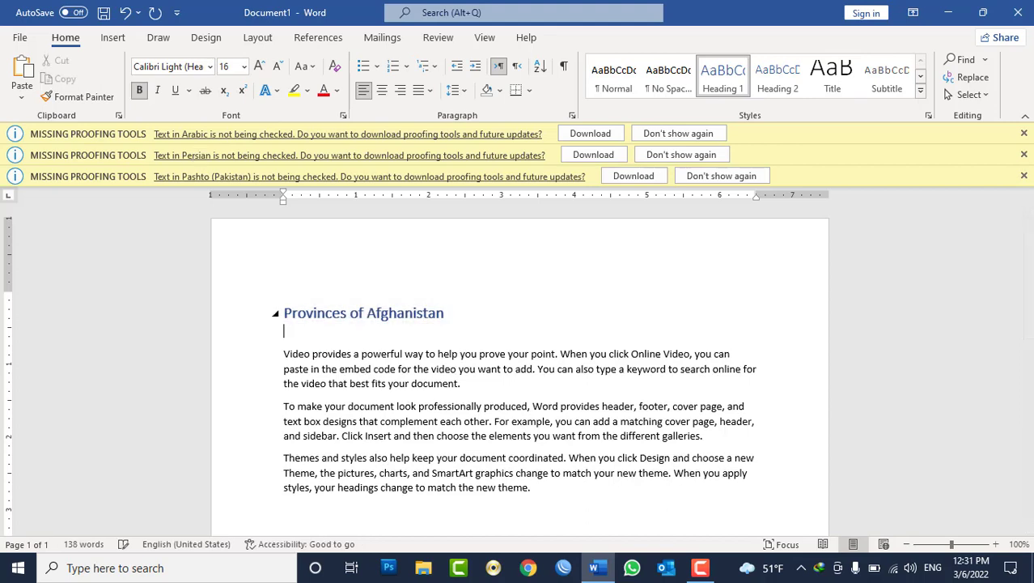
{"action": "type", "text": "B"}
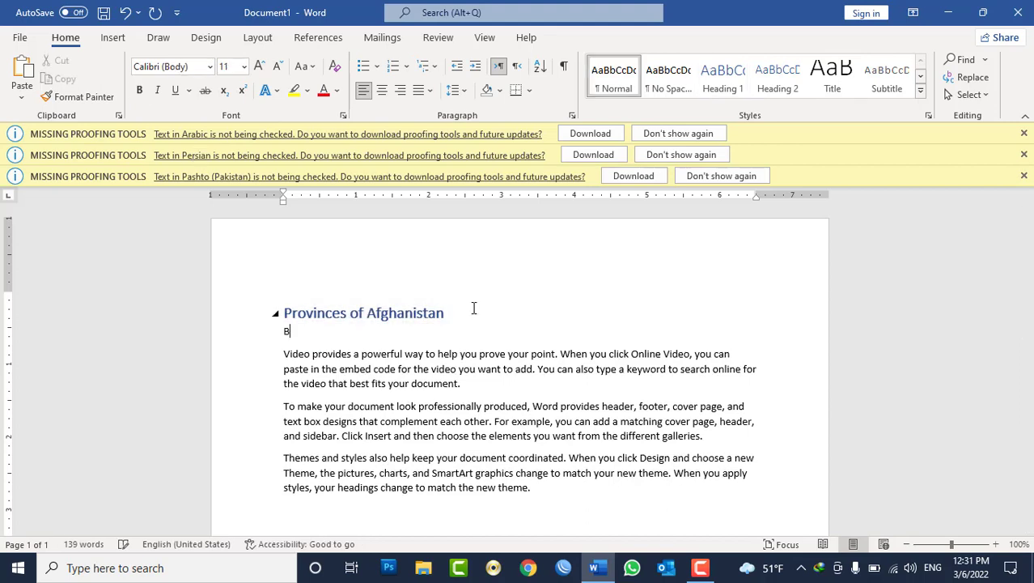
{"action": "type", "text": "g"}
{"action": "type", "text": "ghl"}
{"action": "double_click", "coordinate": [301, 331]}
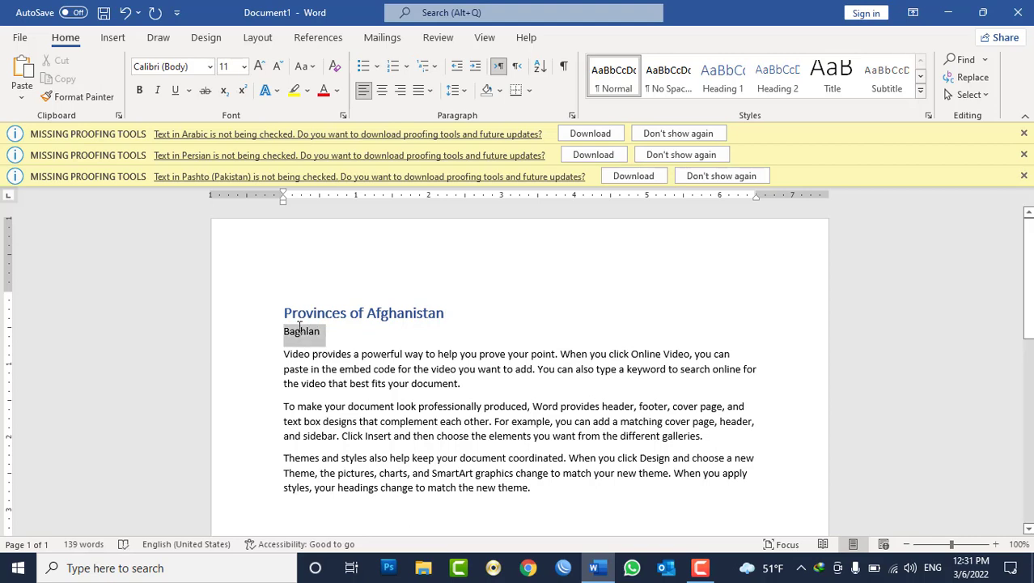
{"action": "left_click", "coordinate": [779, 89]}
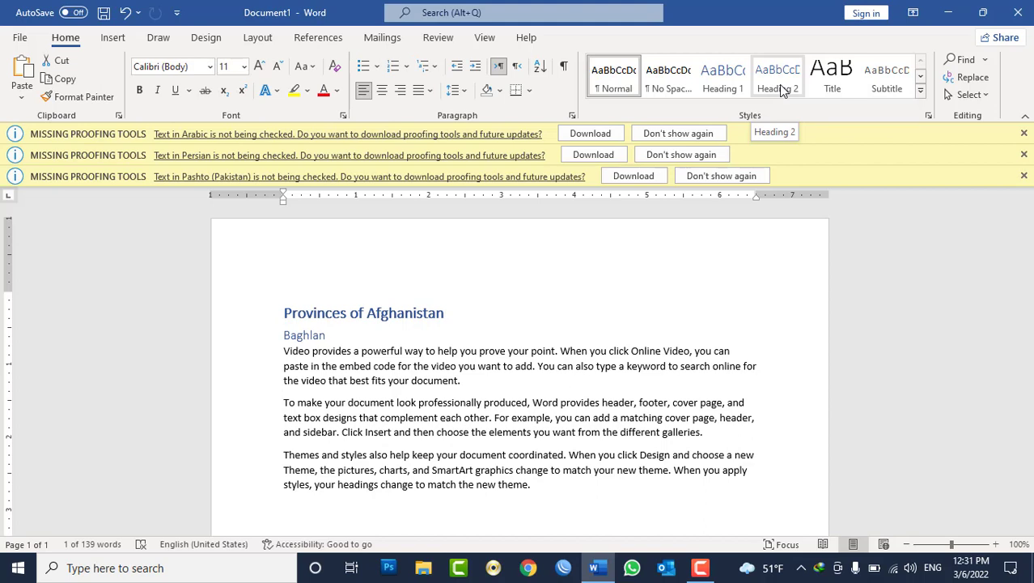
{"action": "left_click", "coordinate": [781, 88]}
{"action": "left_click", "coordinate": [337, 333]}
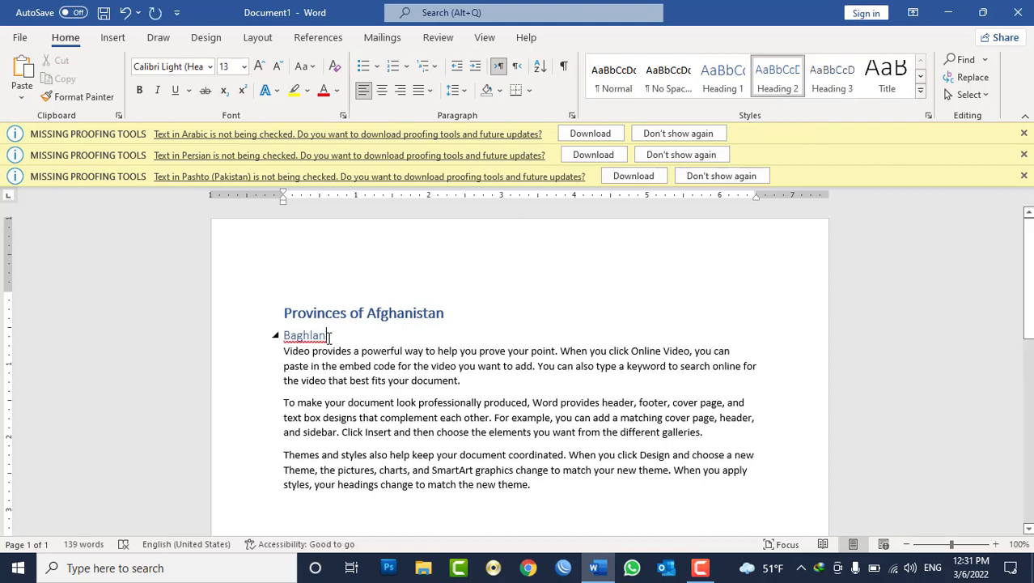
{"action": "key", "text": "Return"}
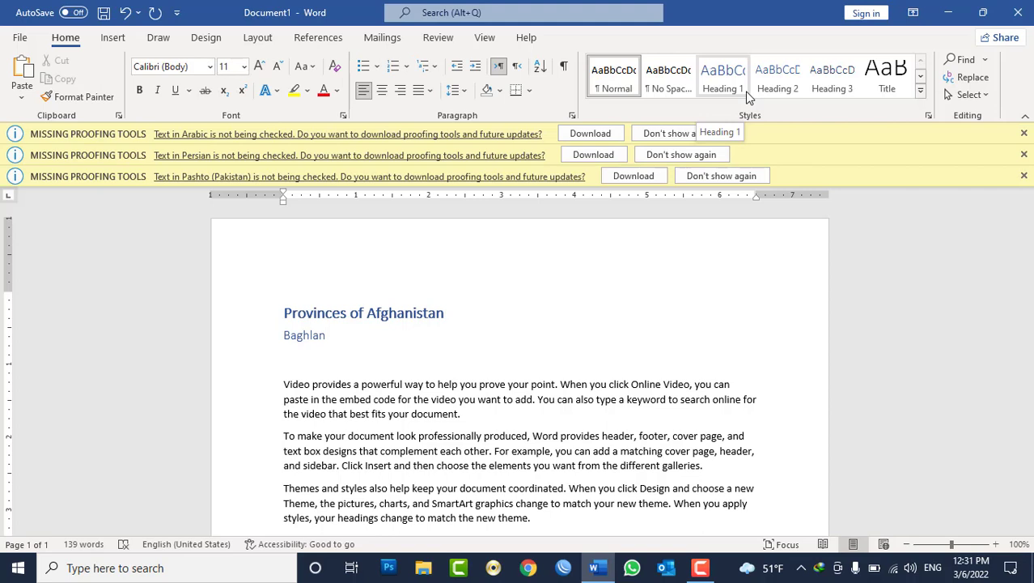
Step: Select the three sample paragraphs and start a new style named MyStyle
{"action": "left_click", "coordinate": [920, 91]}
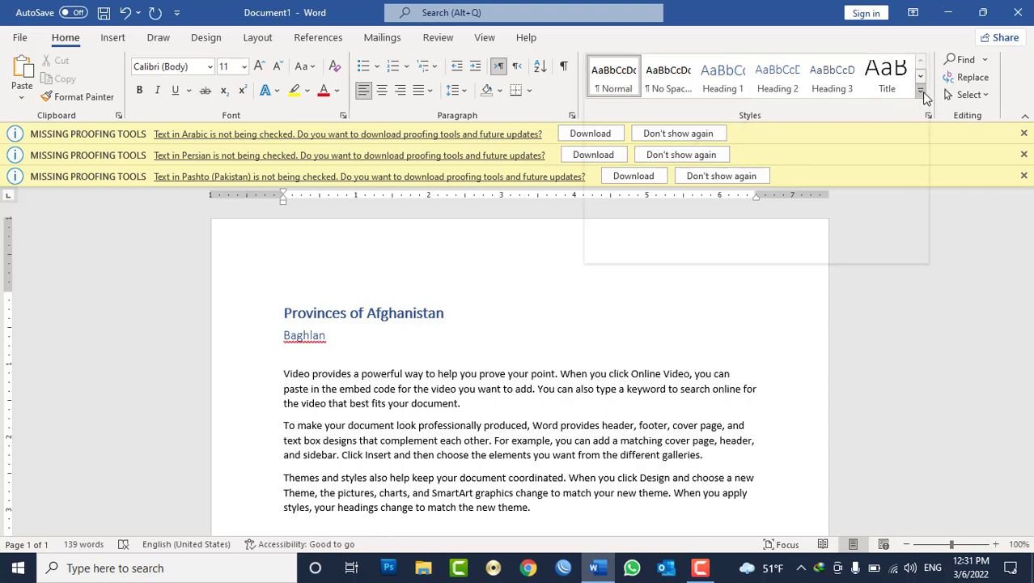
{"action": "left_click", "coordinate": [664, 390]}
{"action": "left_click_drag", "start_coordinate": [534, 508], "coordinate": [284, 374]}
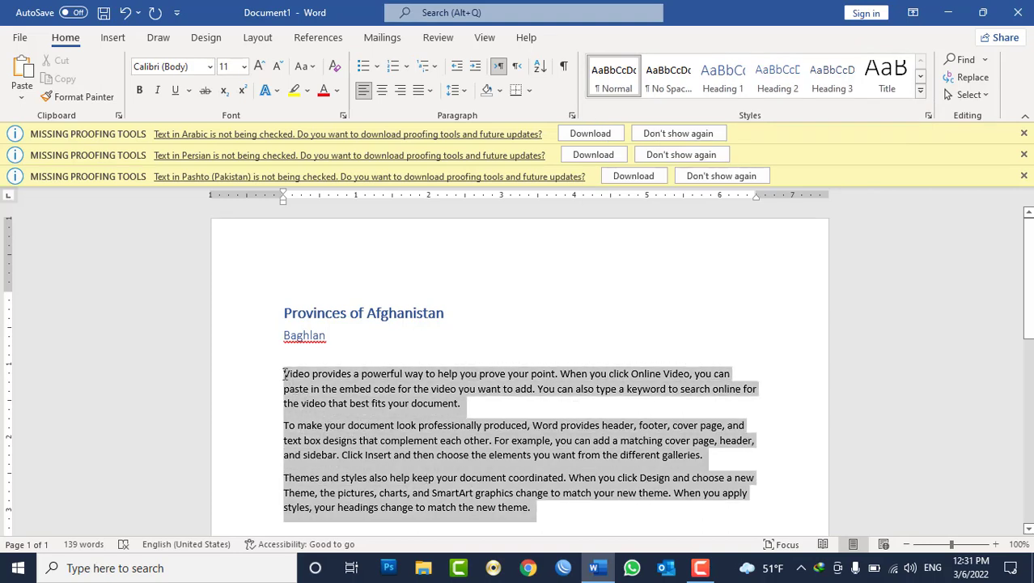
{"action": "left_click", "coordinate": [920, 92]}
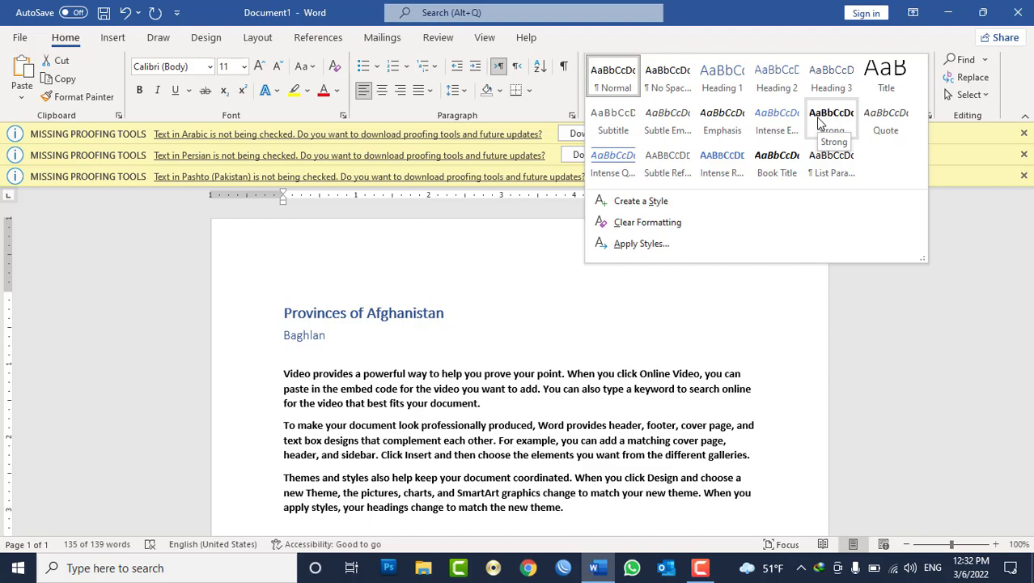
{"action": "left_click", "coordinate": [652, 203]}
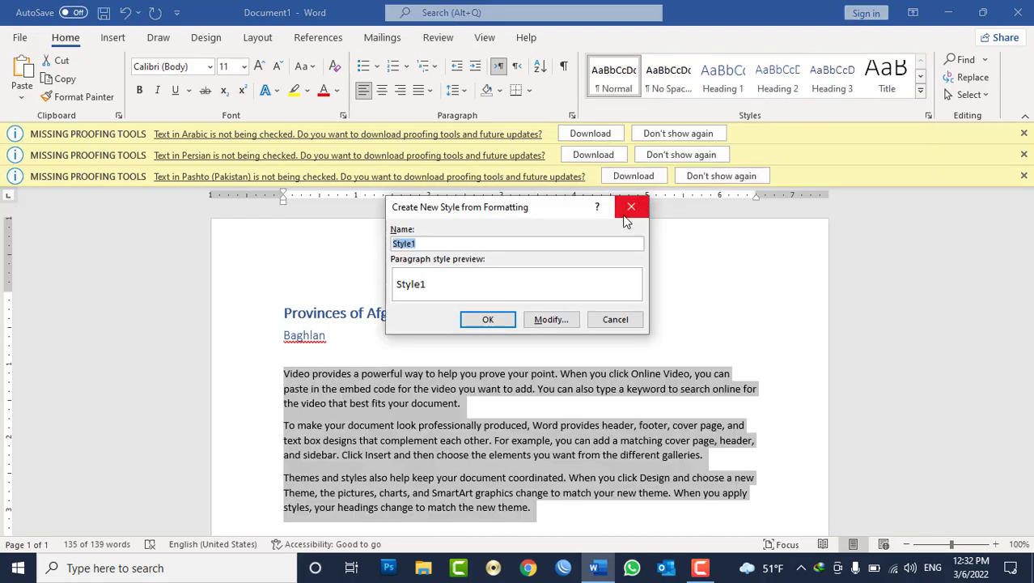
{"action": "type", "text": "MySty"}
{"action": "type", "text": "le"}
Step: Make MyStyle bold, 12 pt Times New Roman and create it
{"action": "left_click", "coordinate": [550, 320]}
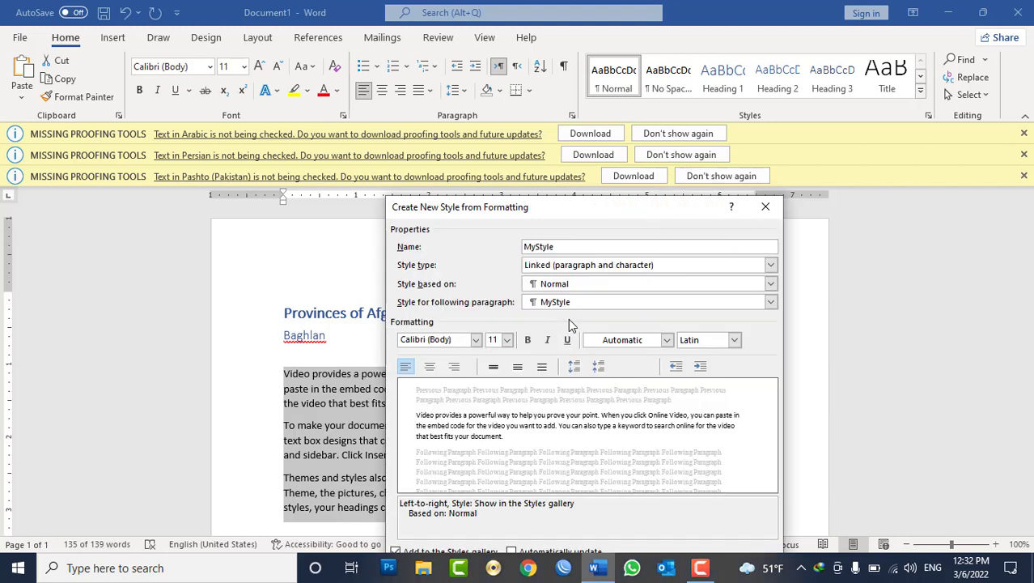
{"action": "left_click_drag", "start_coordinate": [598, 210], "coordinate": [651, 74]}
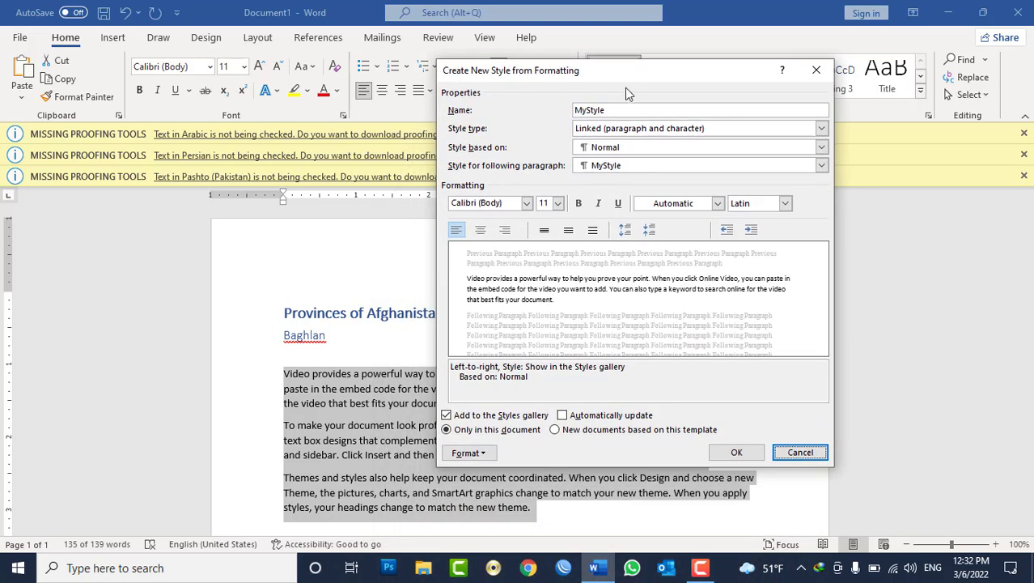
{"action": "left_click", "coordinate": [578, 203]}
{"action": "left_click", "coordinate": [558, 203]}
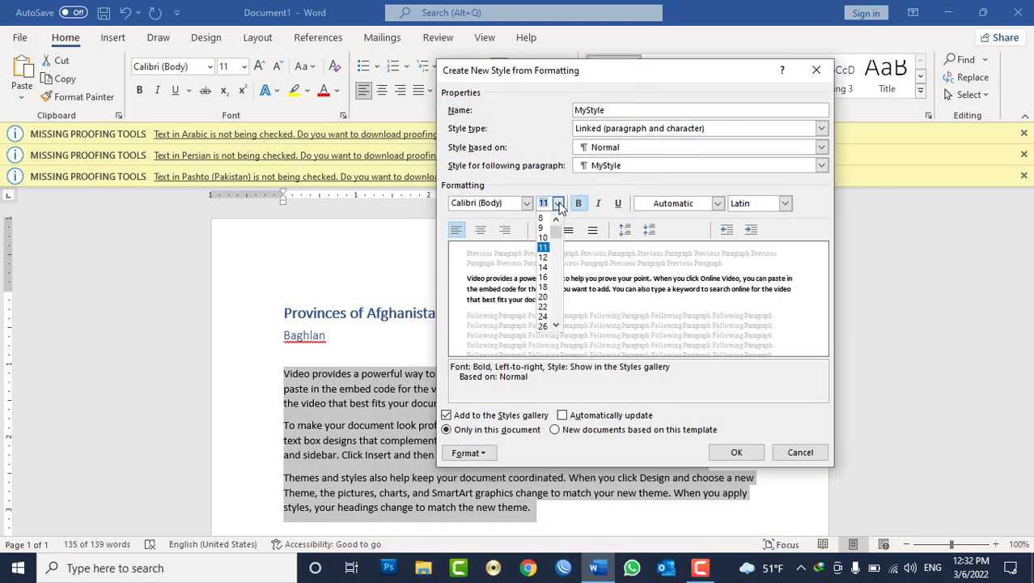
{"action": "left_click", "coordinate": [546, 259]}
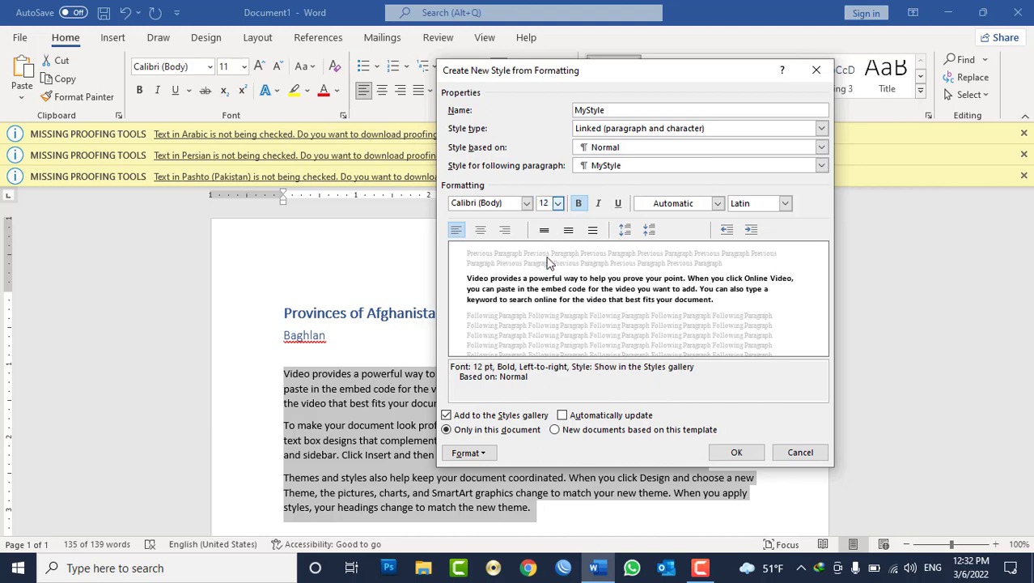
{"action": "left_click", "coordinate": [526, 204]}
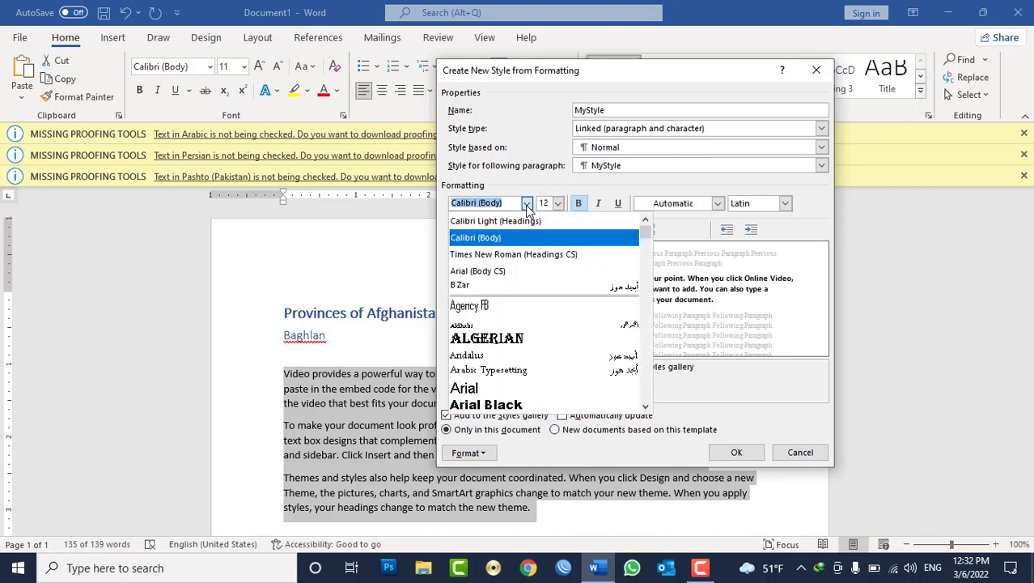
{"action": "left_click", "coordinate": [499, 256]}
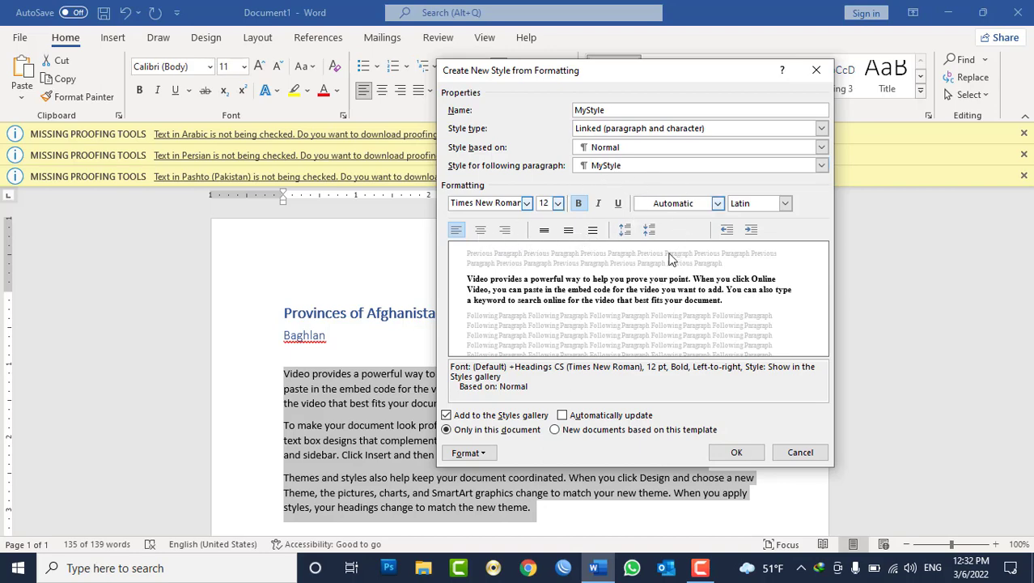
{"action": "left_click", "coordinate": [744, 455]}
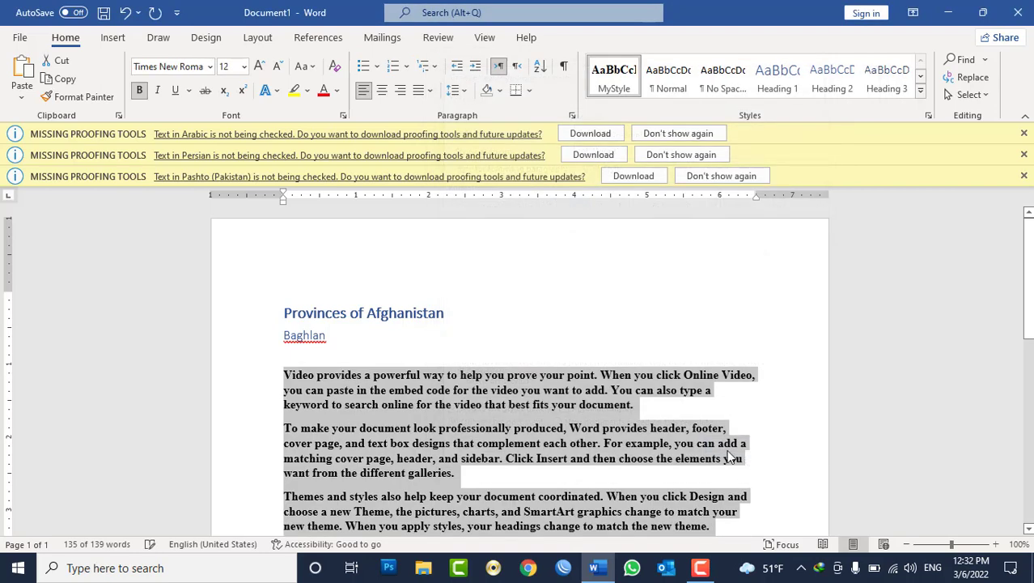
Step: Generate more sample paragraphs with =rand() on a new line below the text
{"action": "scroll", "coordinate": [588, 400], "scroll_direction": "down", "scroll_amount": 3}
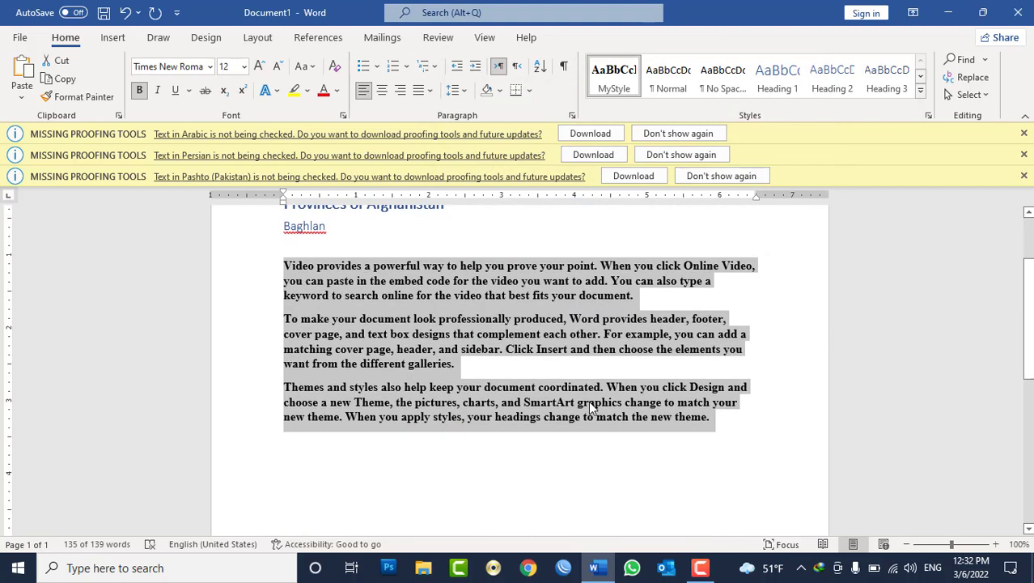
{"action": "left_click", "coordinate": [751, 471]}
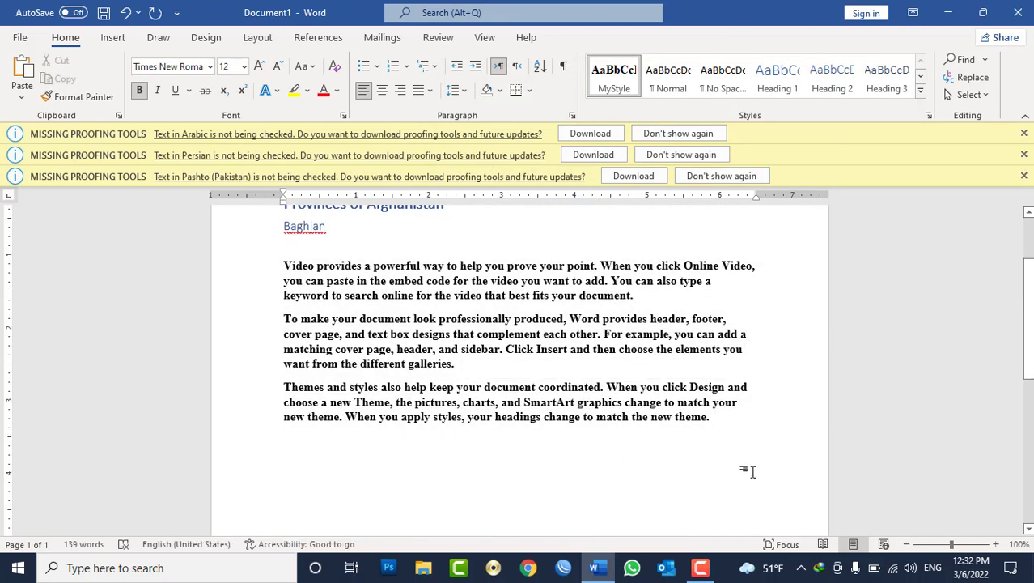
{"action": "key", "text": "Return"}
{"action": "key", "text": "Return"}
{"action": "type", "text": "=rand"}
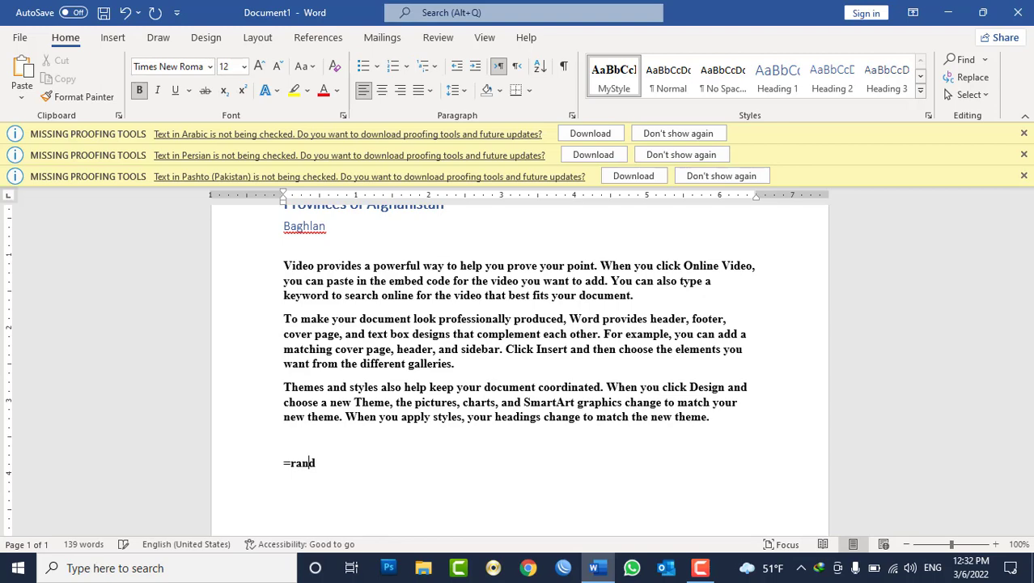
{"action": "type", "text": "()"}
{"action": "key", "text": "Return"}
Step: Reset the new paragraphs to Normal with Ctrl+Shift+N, then apply MyStyle
{"action": "left_click_drag", "start_coordinate": [628, 471], "coordinate": [275, 381]}
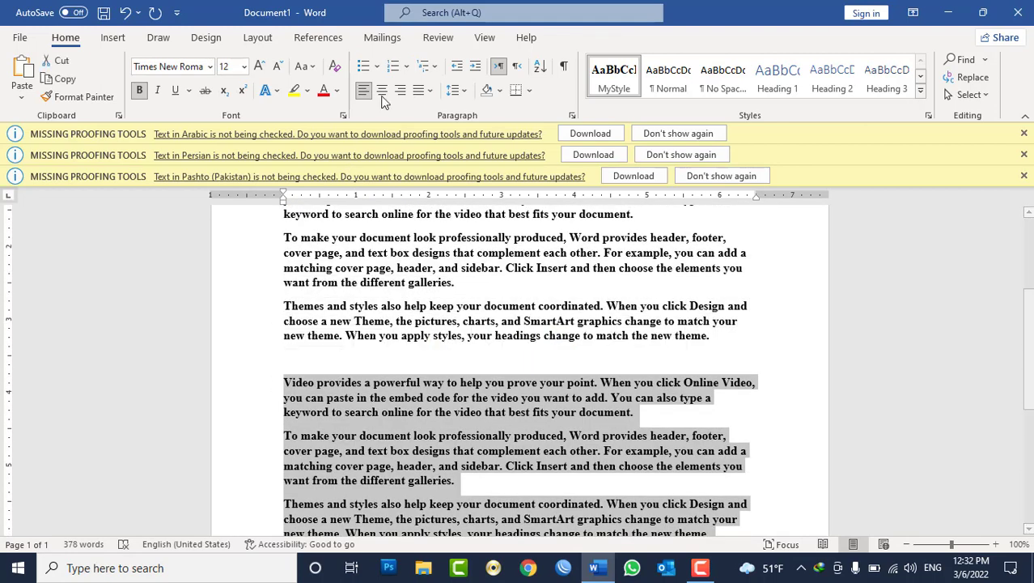
{"action": "key", "text": "ctrl+shift+n"}
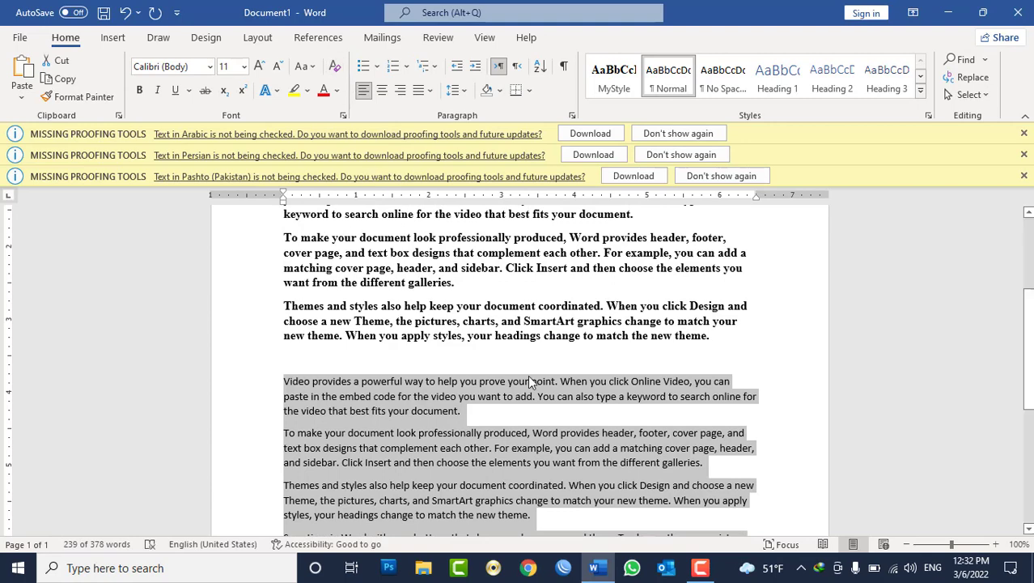
{"action": "scroll", "coordinate": [531, 380], "scroll_direction": "down", "scroll_amount": 2}
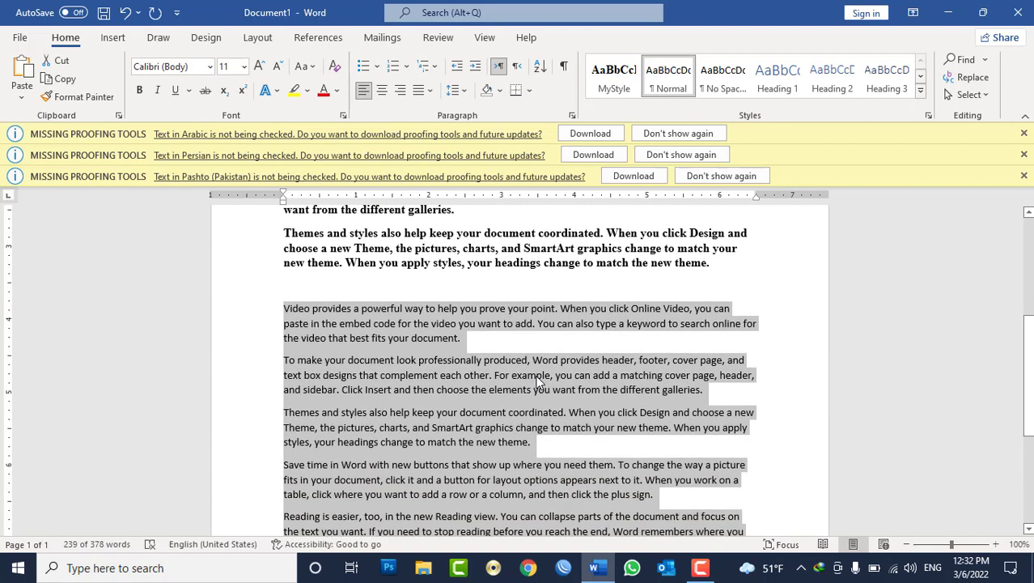
{"action": "left_click", "coordinate": [923, 95]}
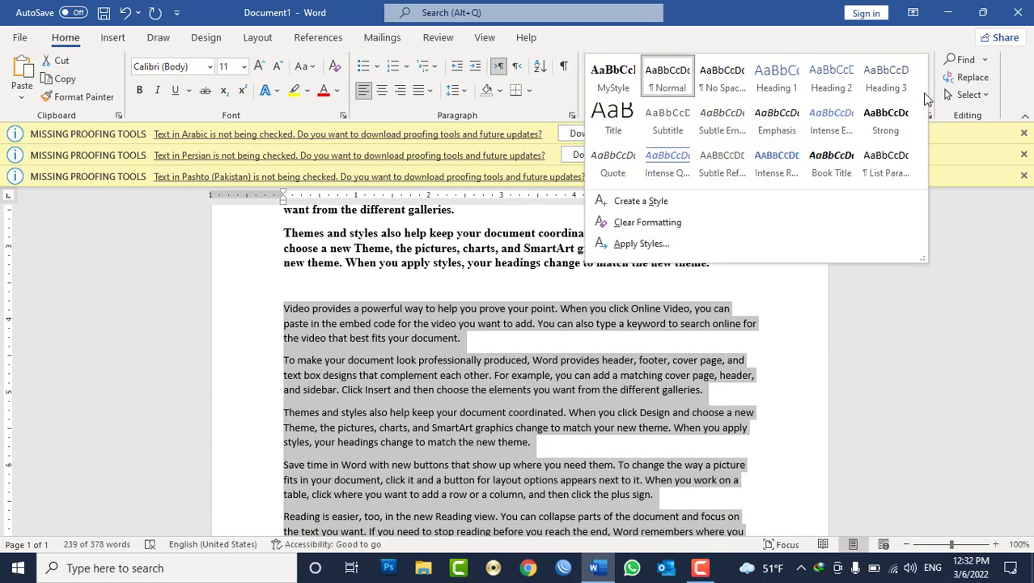
{"action": "left_click", "coordinate": [620, 89]}
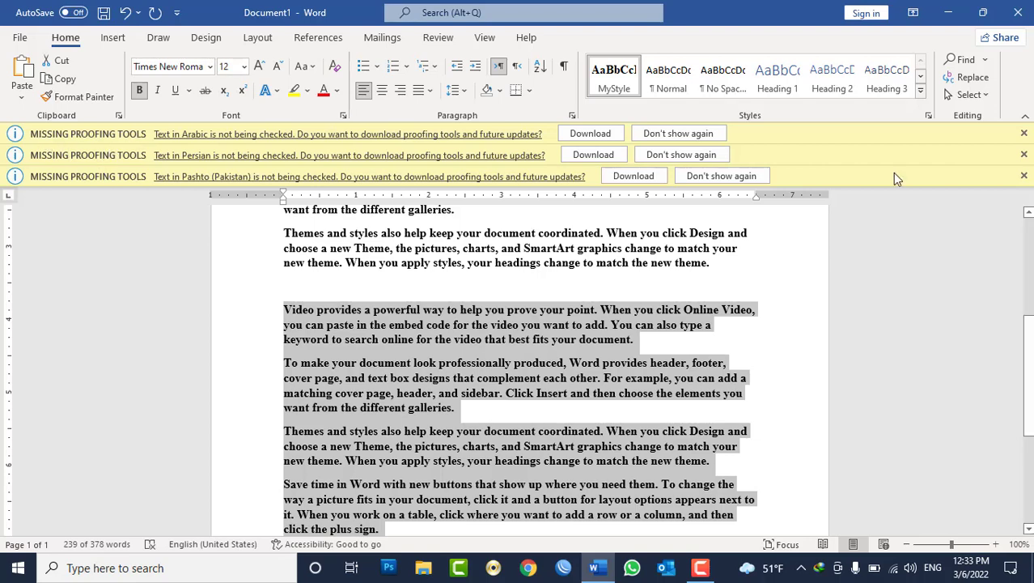
Step: Dismiss the Arabic, Persian and Pashto missing proofing-tools warnings
{"action": "double_click", "coordinate": [1025, 133]}
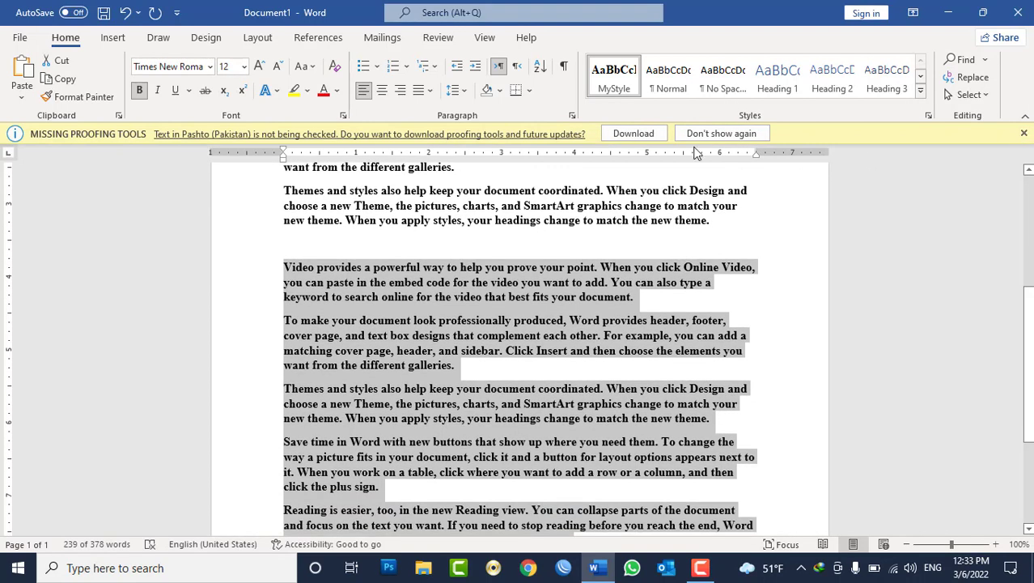
{"action": "left_click", "coordinate": [1024, 133]}
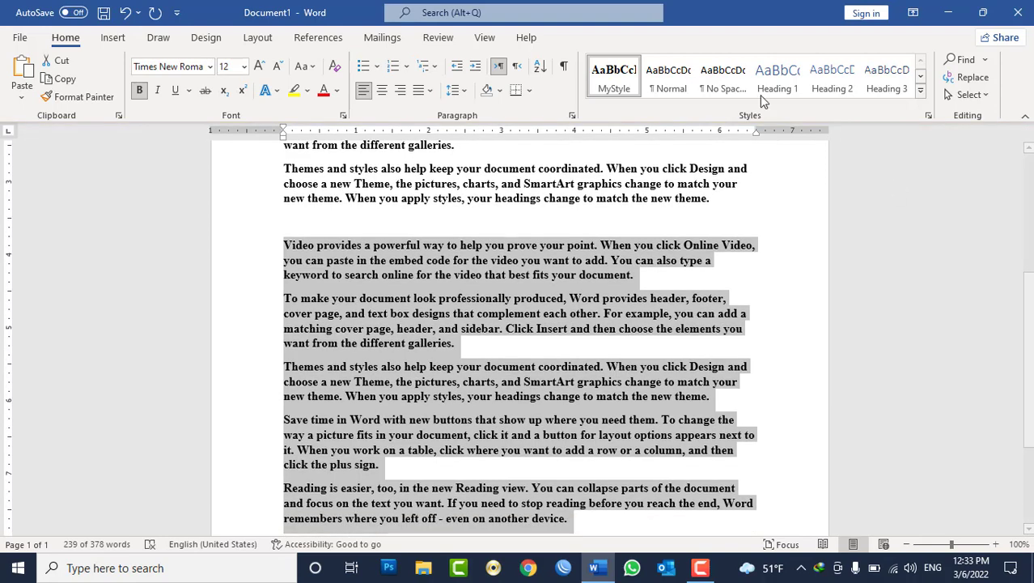
{"action": "left_click", "coordinate": [988, 60]}
{"action": "left_click", "coordinate": [707, 282]}
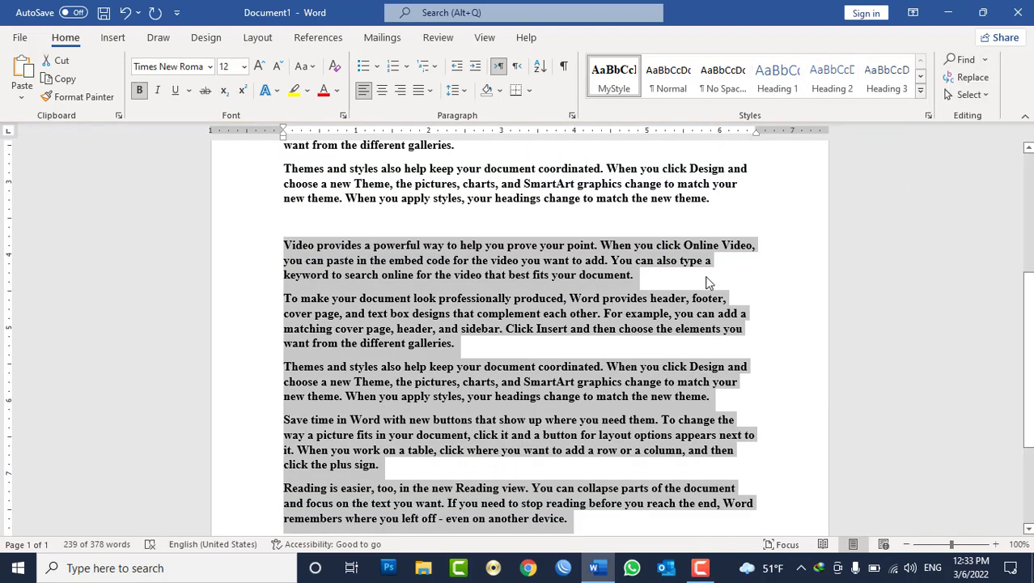
Step: Delete all the text and refill the document using =rand(111)
{"action": "key", "text": "ctrl+a"}
{"action": "key", "text": "Delete"}
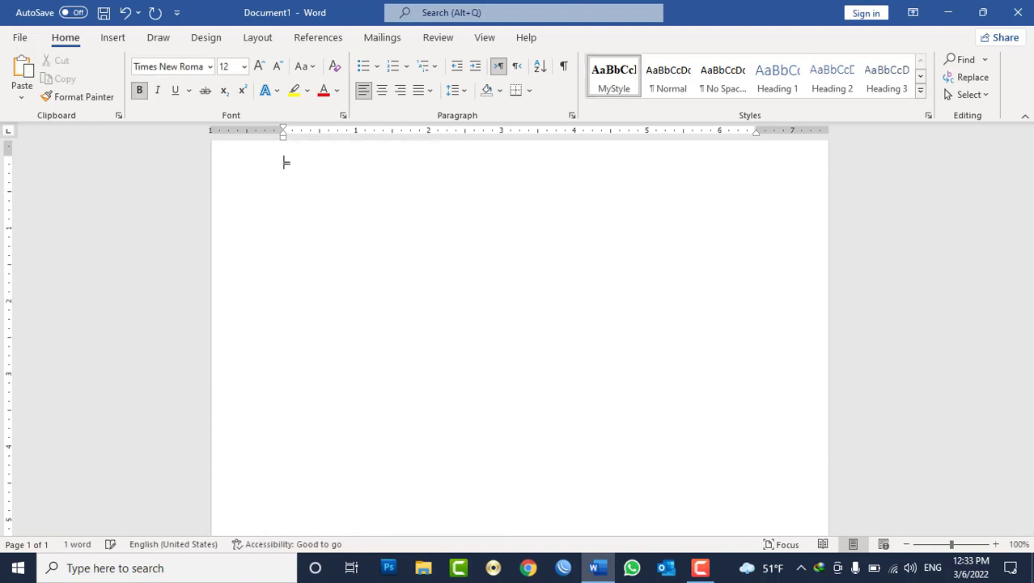
{"action": "type", "text": "ran"}
{"action": "key", "text": "BackSpace"}
{"action": "key", "text": "BackSpace"}
{"action": "key", "text": "BackSpace"}
{"action": "key", "text": "BackSpace"}
{"action": "key", "text": "BackSpace"}
{"action": "type", "text": "=r"}
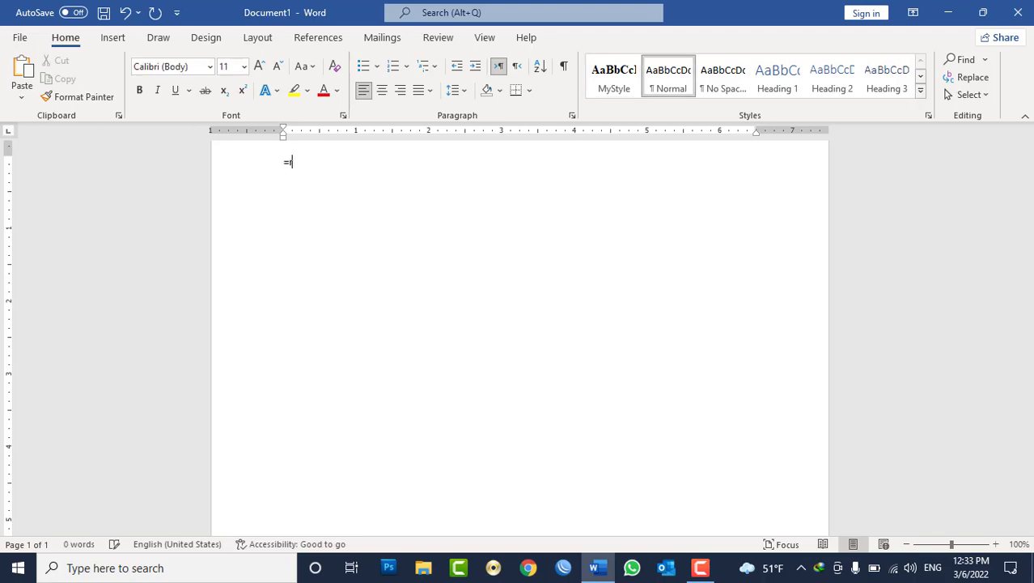
{"action": "type", "text": "and(111)"}
{"action": "key", "text": "Return"}
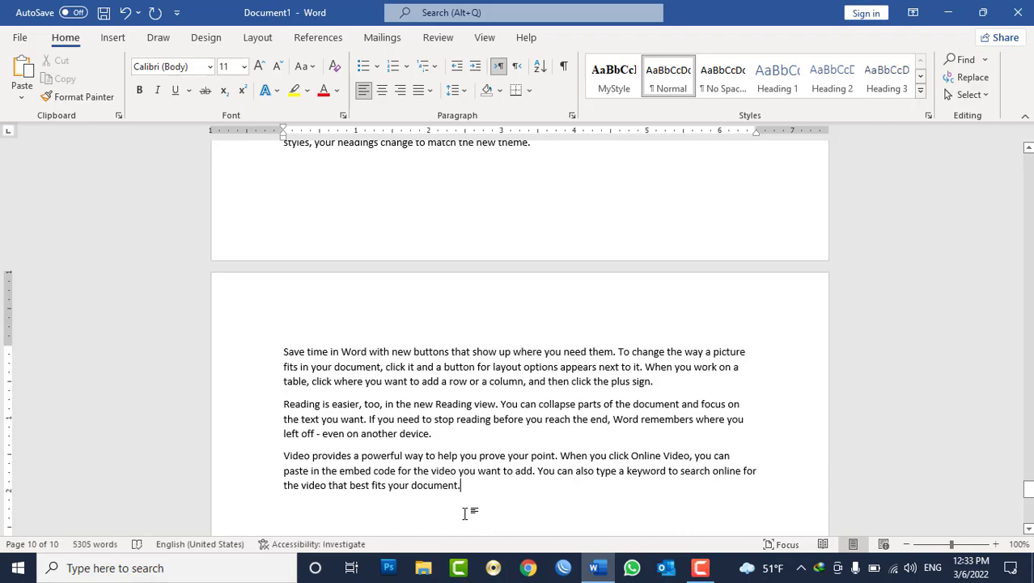
Step: Justify all the document's text and place the cursor before the first word, 'Video'
{"action": "scroll", "coordinate": [540, 434], "scroll_direction": "up", "scroll_amount": 3}
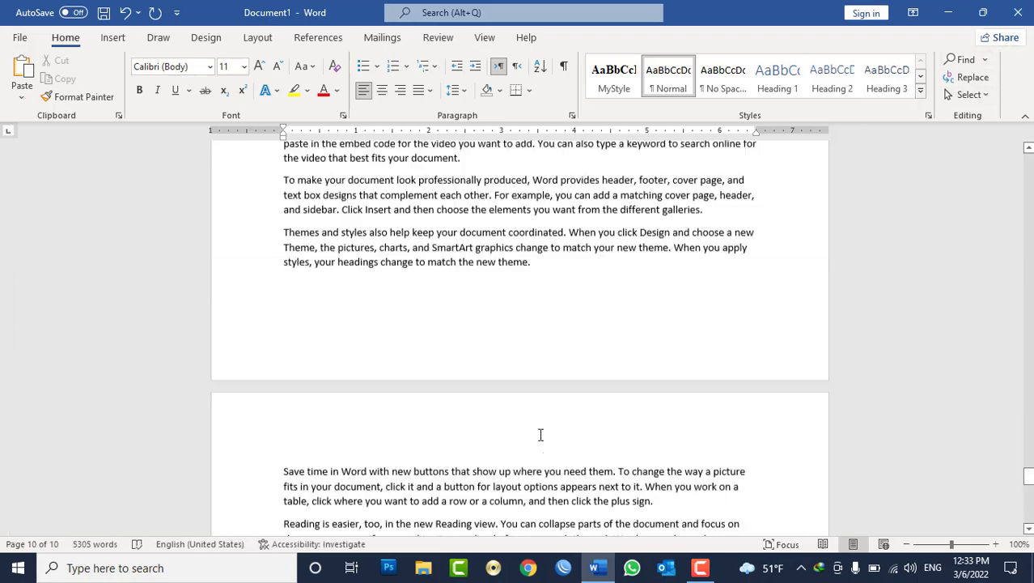
{"action": "scroll", "coordinate": [540, 434], "scroll_direction": "up", "scroll_amount": 3}
{"action": "scroll", "coordinate": [546, 433], "scroll_direction": "up", "scroll_amount": 3}
{"action": "scroll", "coordinate": [552, 432], "scroll_direction": "up", "scroll_amount": 3}
{"action": "scroll", "coordinate": [562, 435], "scroll_direction": "up", "scroll_amount": 3}
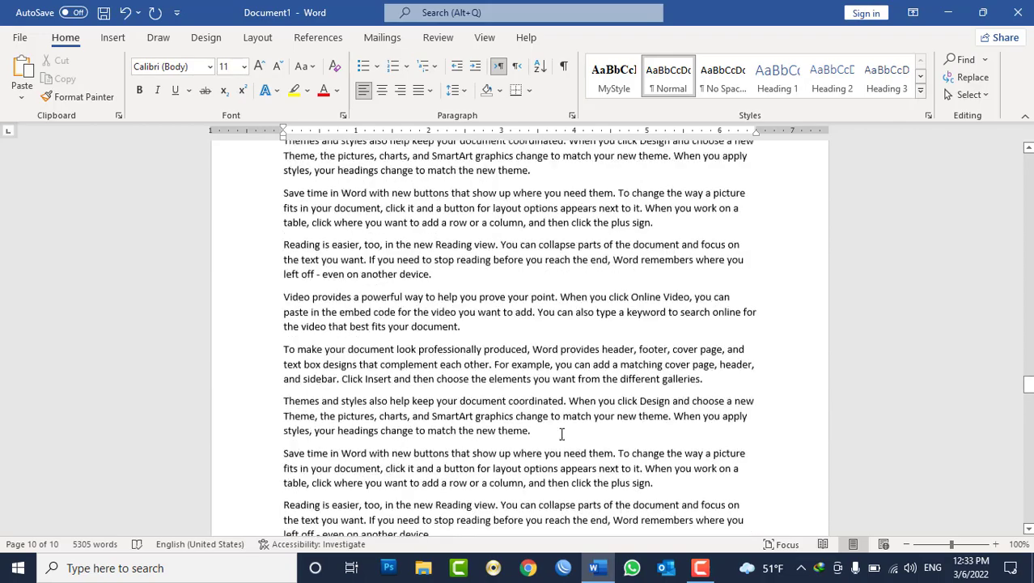
{"action": "scroll", "coordinate": [561, 434], "scroll_direction": "up", "scroll_amount": 5}
{"action": "scroll", "coordinate": [570, 434], "scroll_direction": "up", "scroll_amount": 5}
{"action": "scroll", "coordinate": [571, 434], "scroll_direction": "up", "scroll_amount": 5}
{"action": "scroll", "coordinate": [570, 436], "scroll_direction": "up", "scroll_amount": 5}
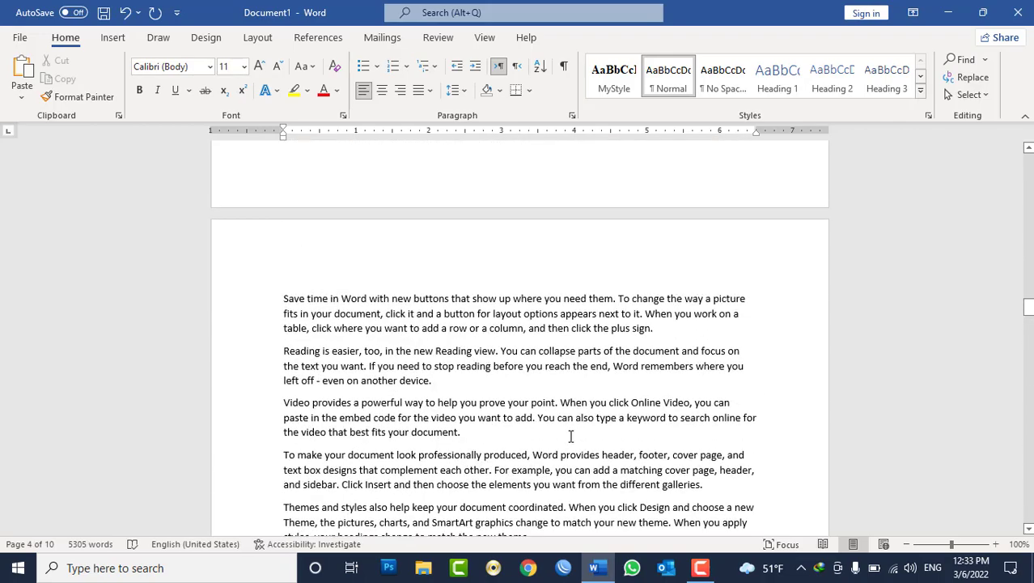
{"action": "key", "text": "ctrl+a"}
{"action": "left_click", "coordinate": [455, 91]}
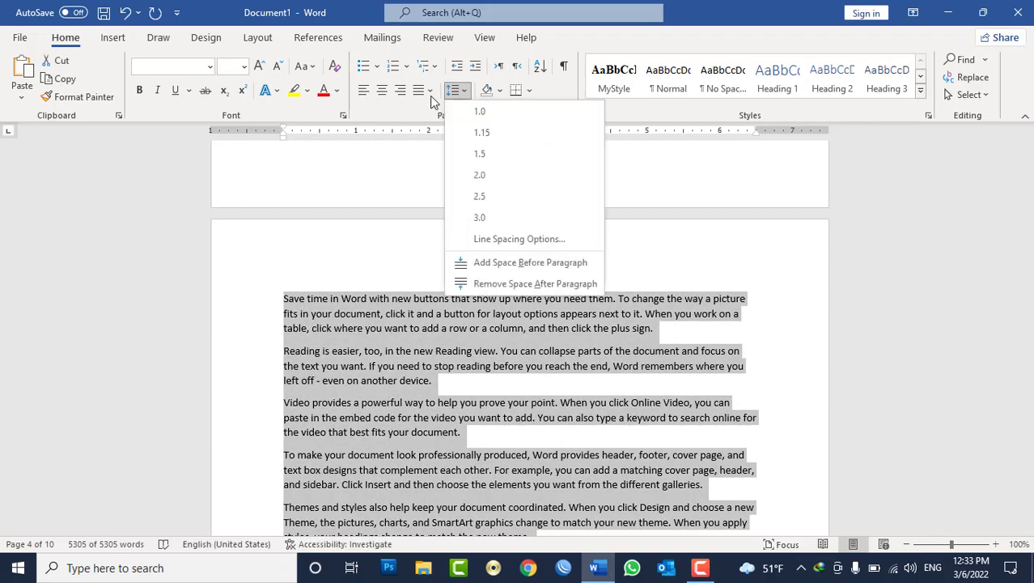
{"action": "left_click", "coordinate": [429, 90]}
{"action": "left_click", "coordinate": [431, 110]}
{"action": "scroll", "coordinate": [752, 354], "scroll_direction": "down", "scroll_amount": 3}
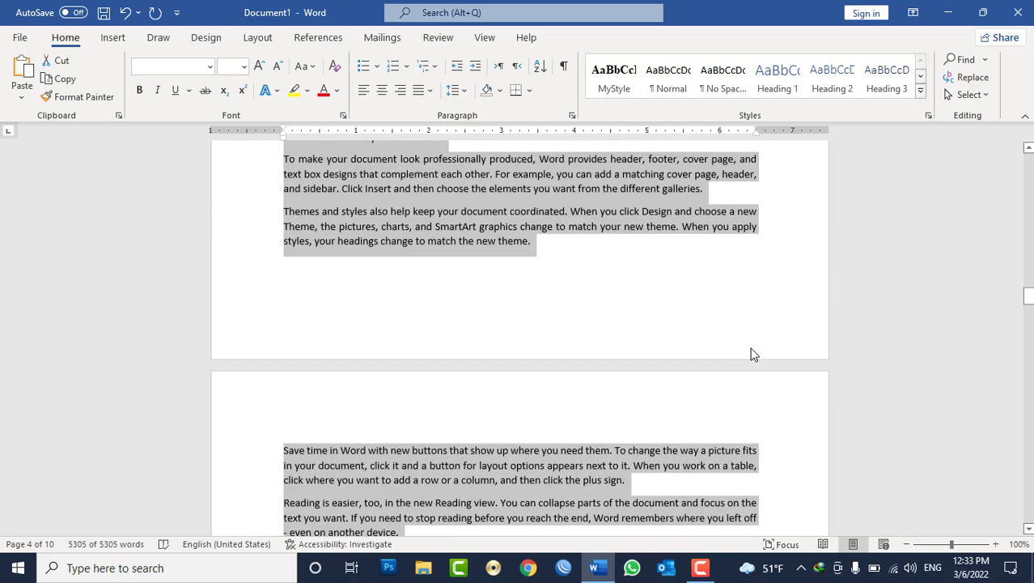
{"action": "left_click_drag", "start_coordinate": [1028, 249], "coordinate": [1028, 155]}
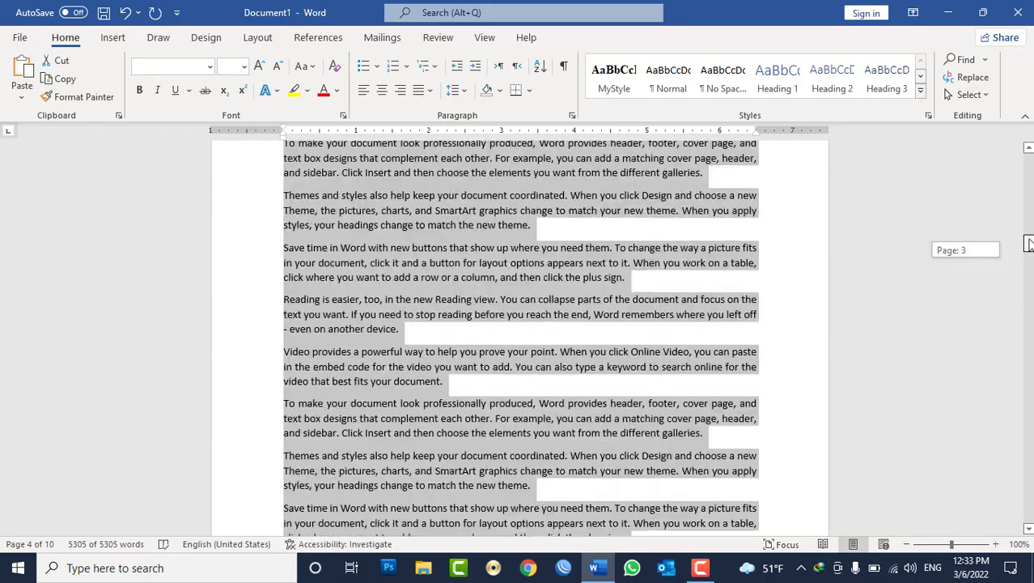
{"action": "left_click", "coordinate": [285, 235]}
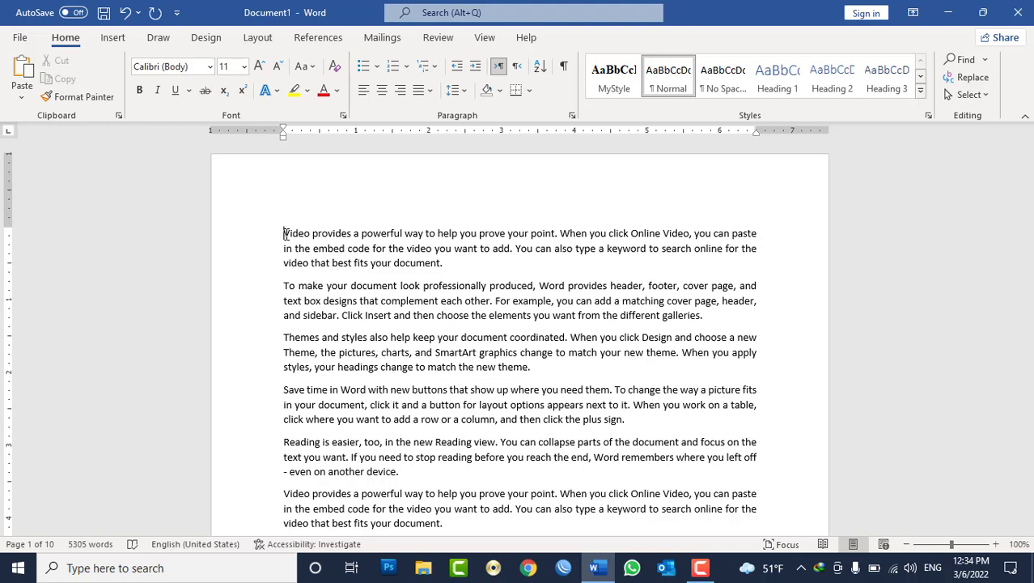
{"action": "left_click", "coordinate": [986, 60]}
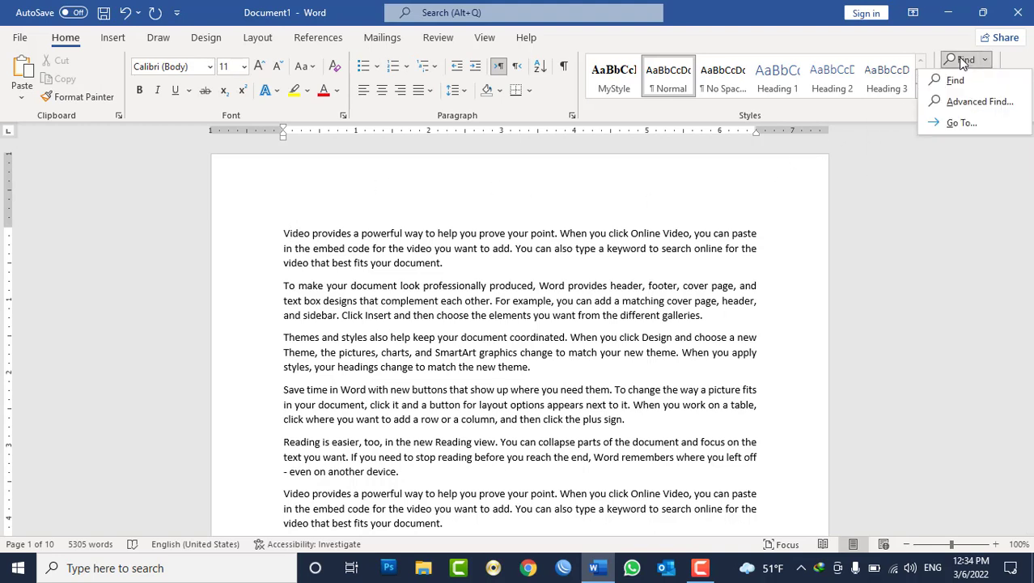
{"action": "left_click", "coordinate": [958, 59]}
{"action": "type", "text": "Befor"}
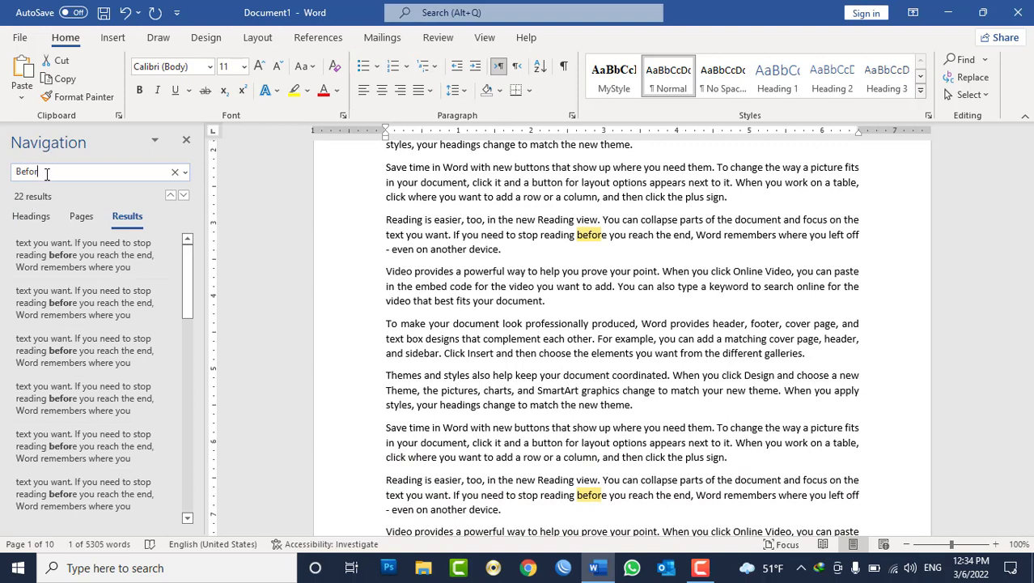
{"action": "left_click", "coordinate": [43, 220]}
{"action": "left_click", "coordinate": [81, 218]}
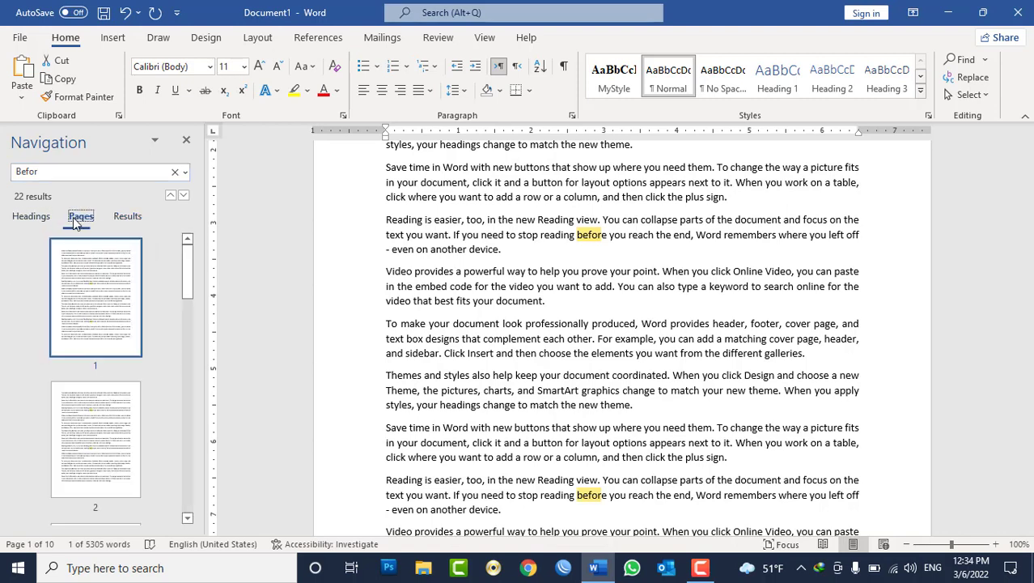
{"action": "left_click", "coordinate": [127, 219]}
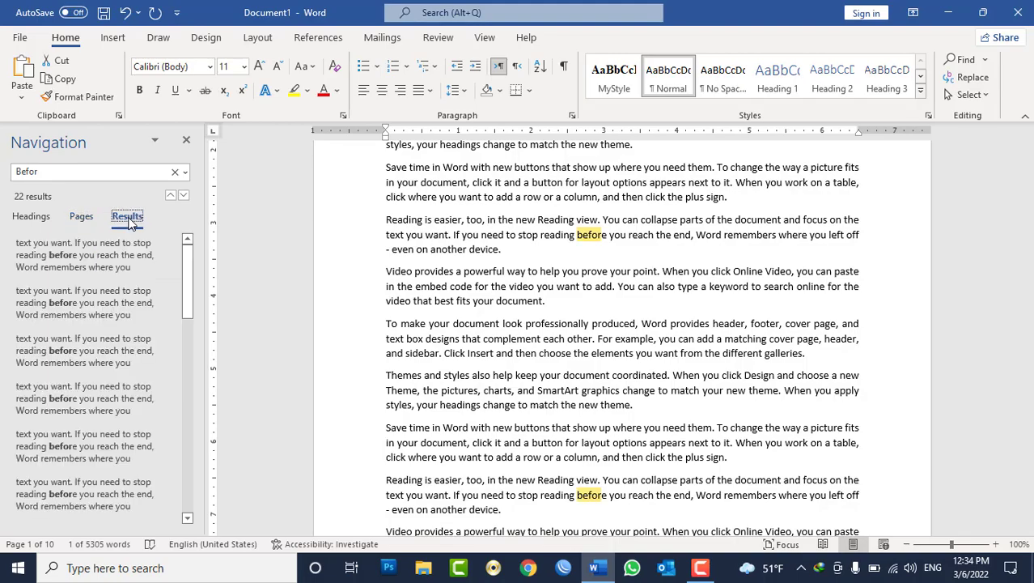
{"action": "scroll", "coordinate": [603, 238], "scroll_direction": "down", "scroll_amount": 1}
{"action": "scroll", "coordinate": [604, 241], "scroll_direction": "down", "scroll_amount": 5}
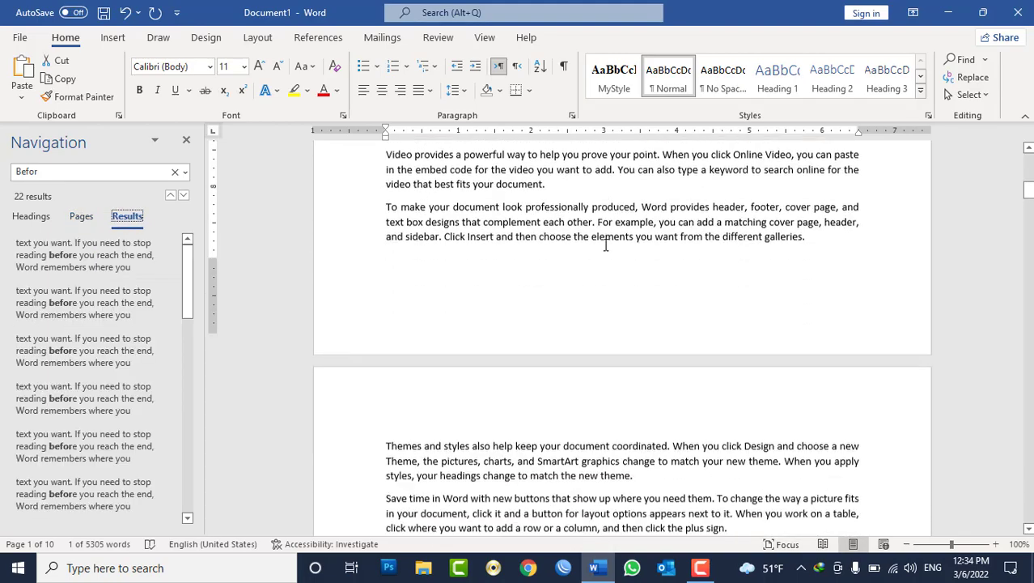
{"action": "scroll", "coordinate": [605, 243], "scroll_direction": "down", "scroll_amount": 4}
{"action": "scroll", "coordinate": [605, 245], "scroll_direction": "down", "scroll_amount": 2}
{"action": "scroll", "coordinate": [606, 244], "scroll_direction": "down", "scroll_amount": 3}
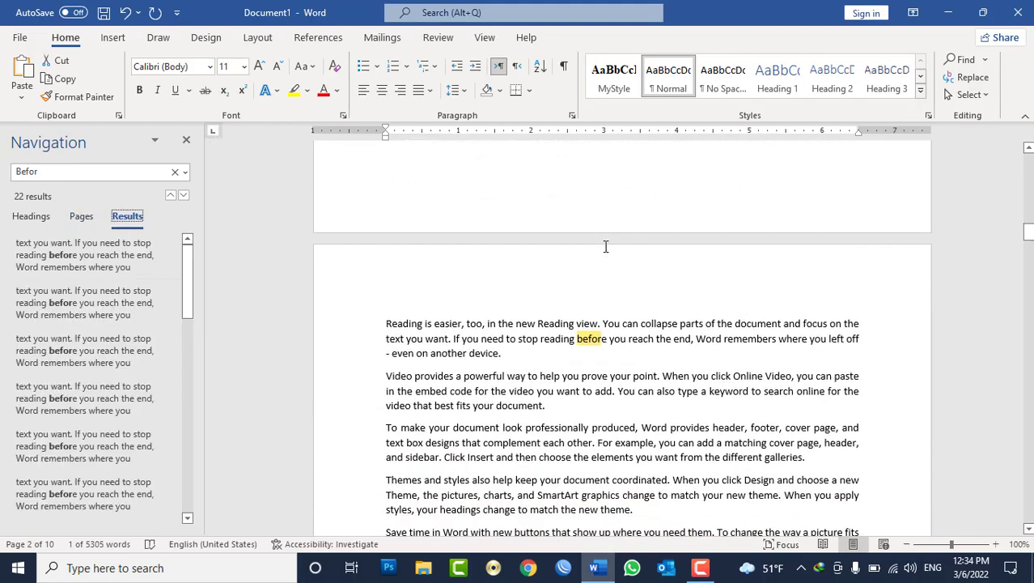
{"action": "left_click", "coordinate": [77, 361]}
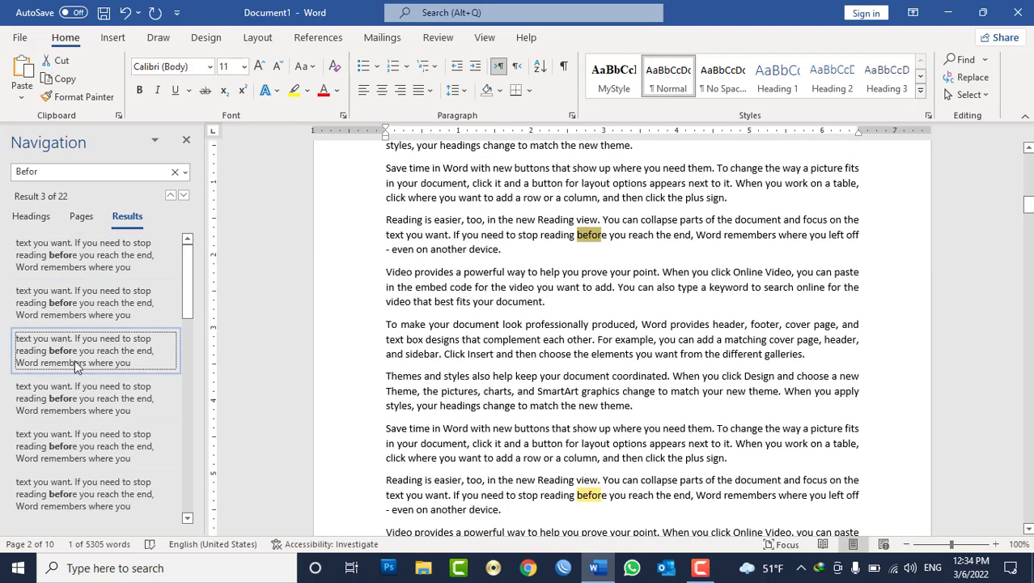
{"action": "left_click", "coordinate": [83, 506]}
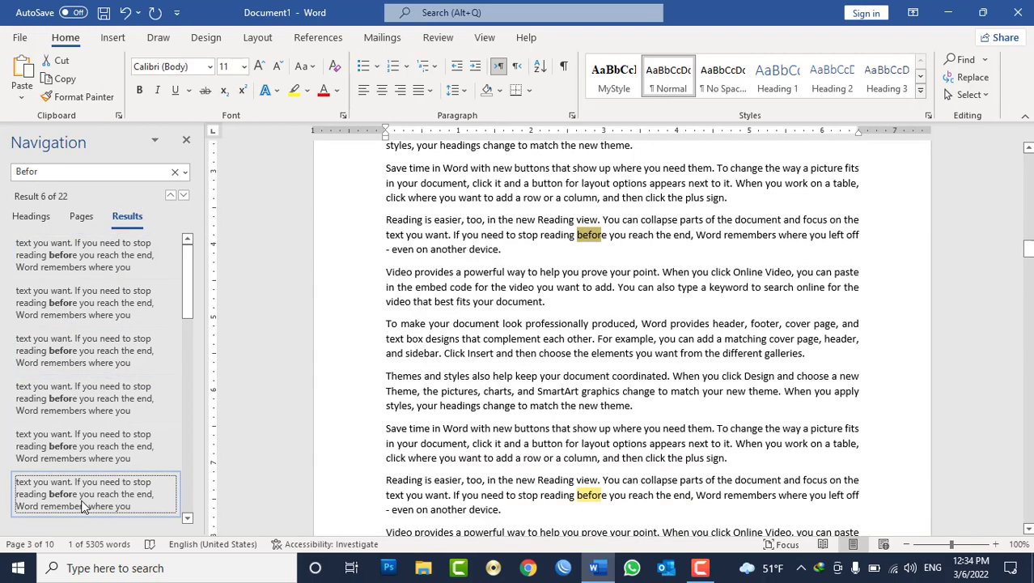
{"action": "left_click", "coordinate": [188, 143]}
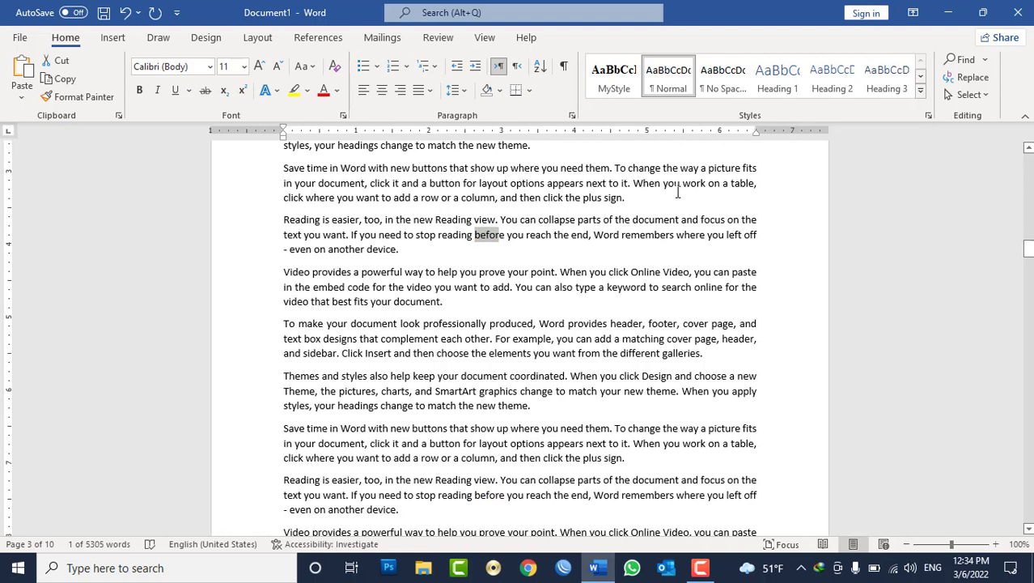
{"action": "left_click", "coordinate": [759, 200]}
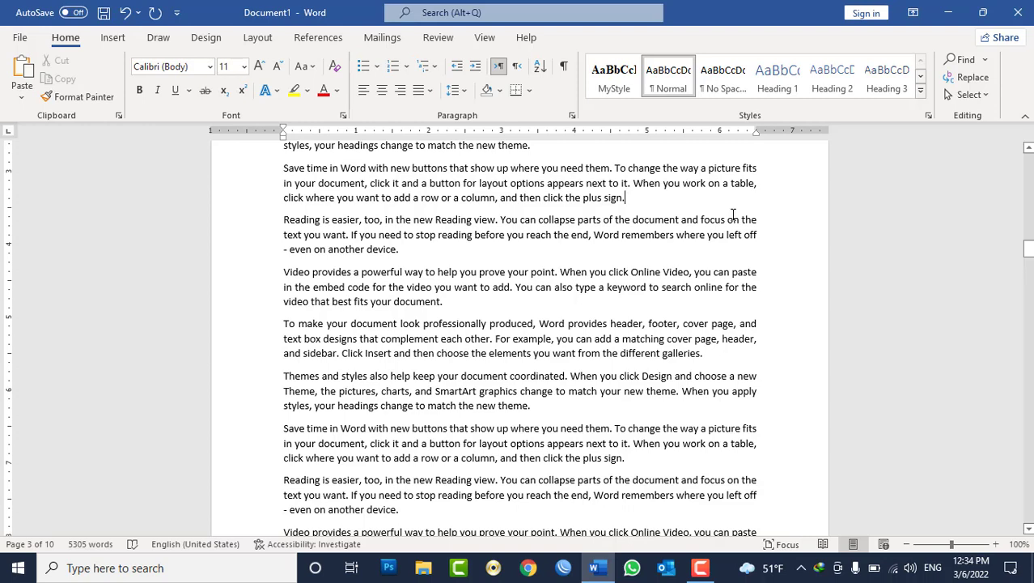
{"action": "key", "text": "ctrl+f"}
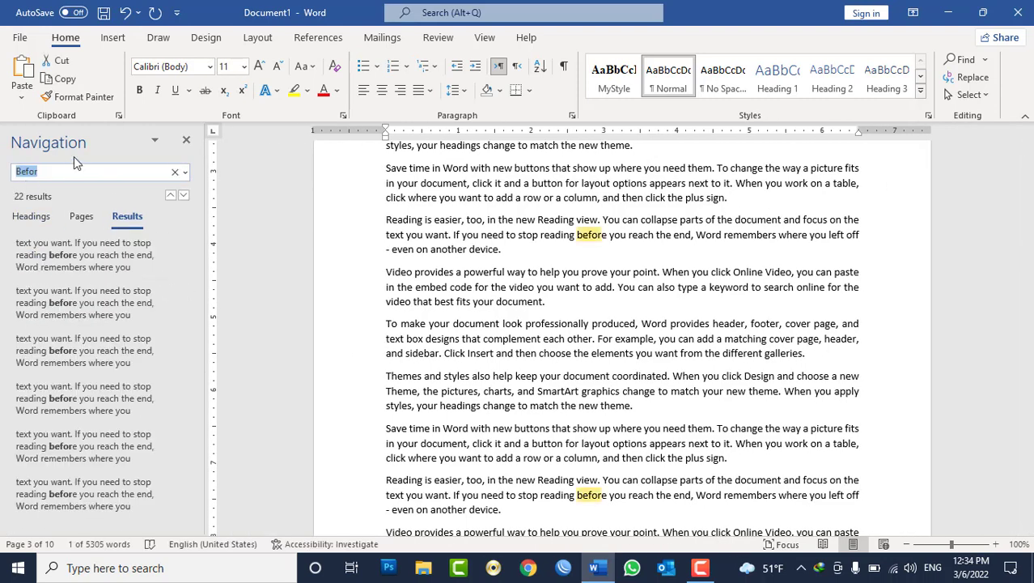
{"action": "left_click", "coordinate": [186, 142]}
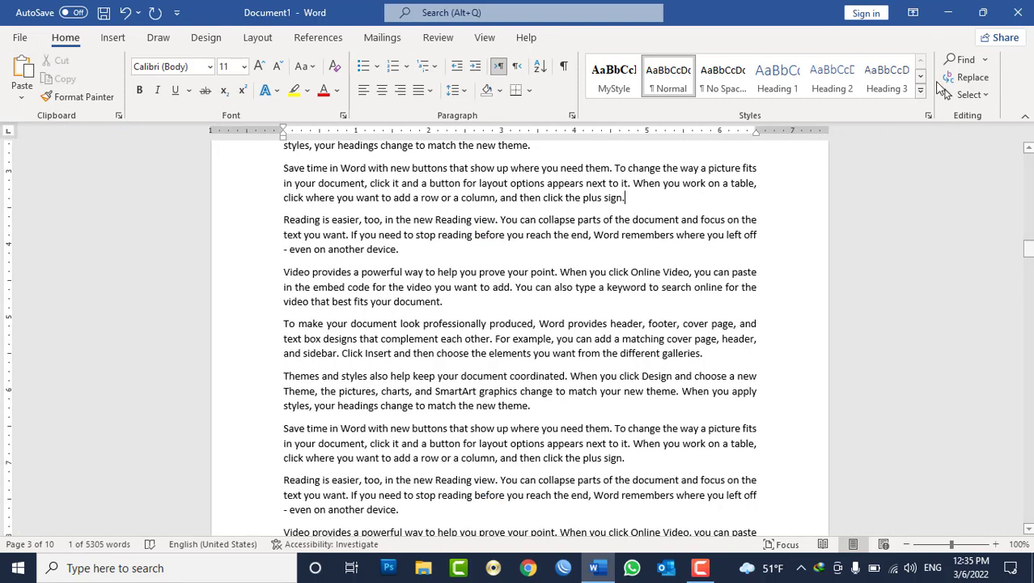
Step: Open the Advanced Find window for Befor, glancing at the Replace and Go To tabs
{"action": "left_click", "coordinate": [985, 60]}
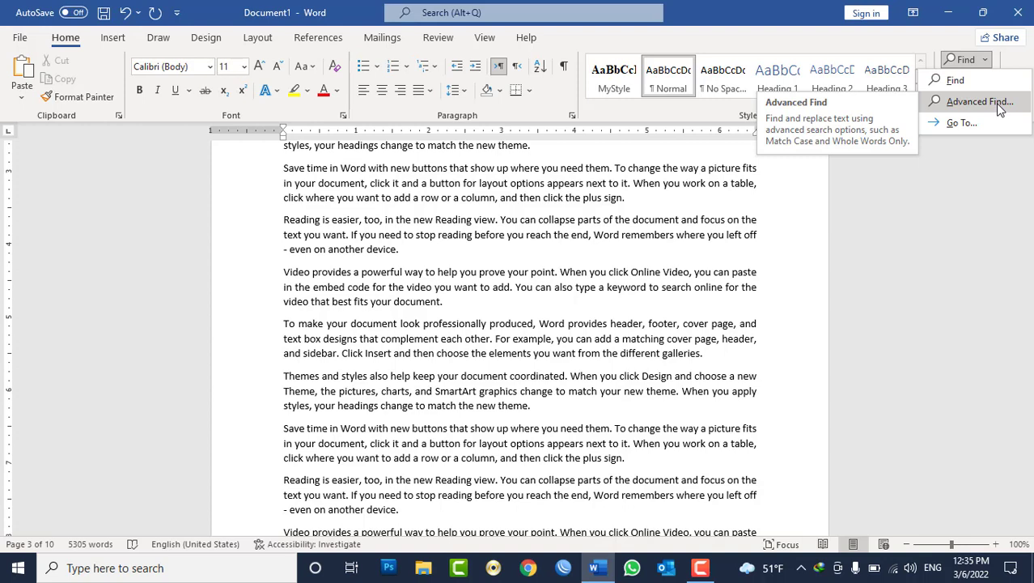
{"action": "left_click", "coordinate": [980, 102]}
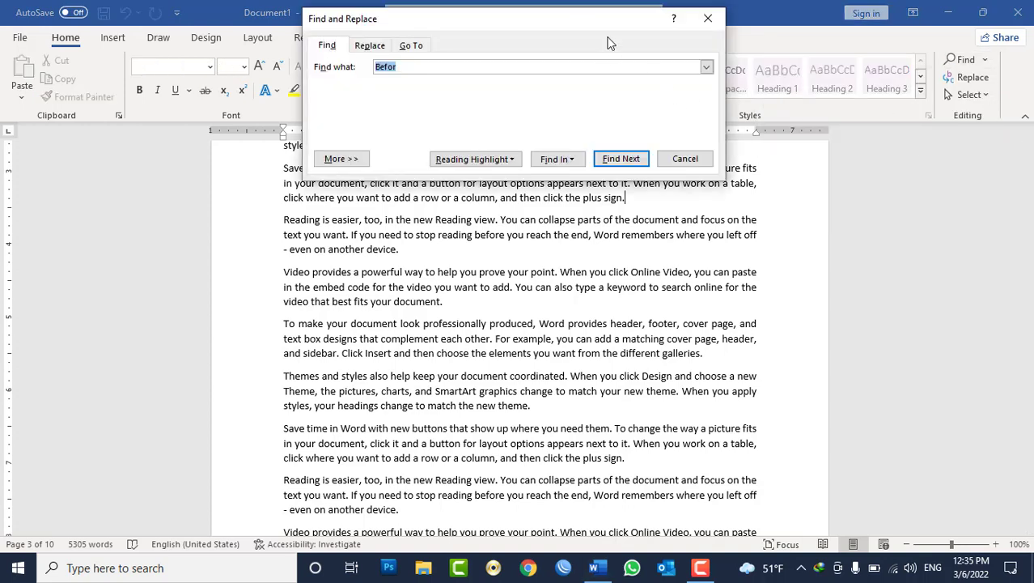
{"action": "left_click_drag", "start_coordinate": [438, 23], "coordinate": [665, 114]}
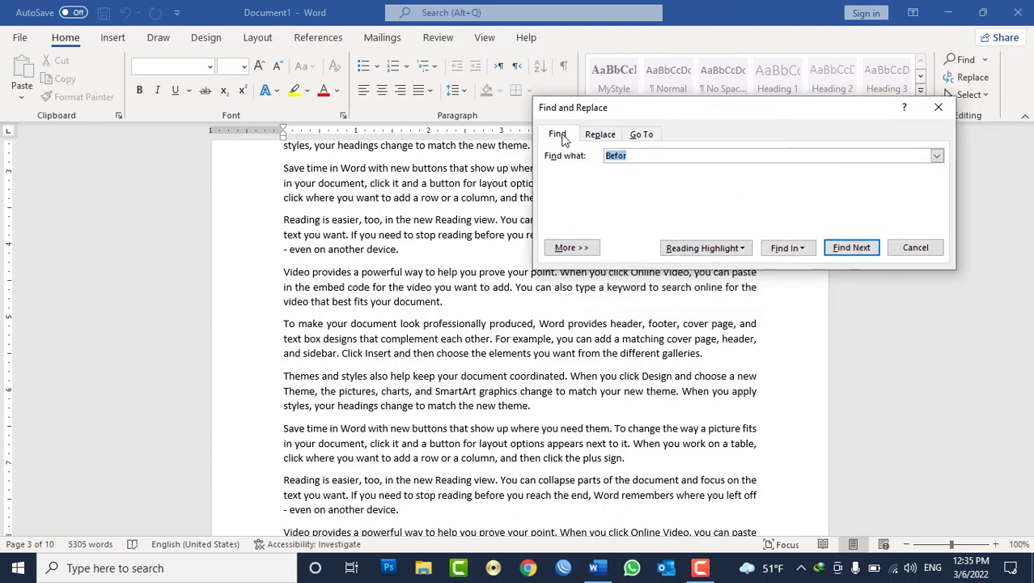
{"action": "left_click", "coordinate": [600, 134]}
{"action": "left_click", "coordinate": [642, 134]}
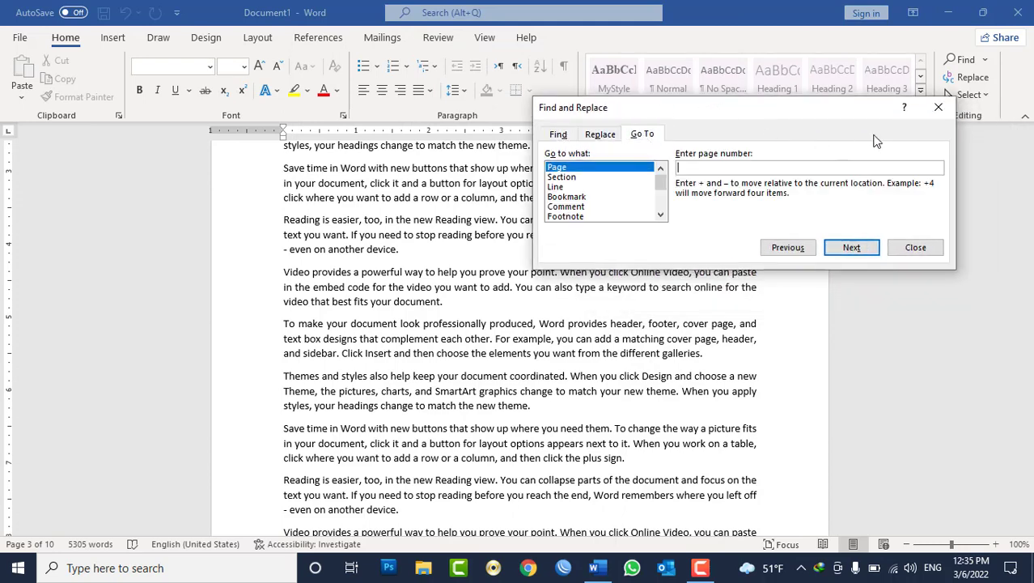
{"action": "left_click", "coordinate": [938, 107]}
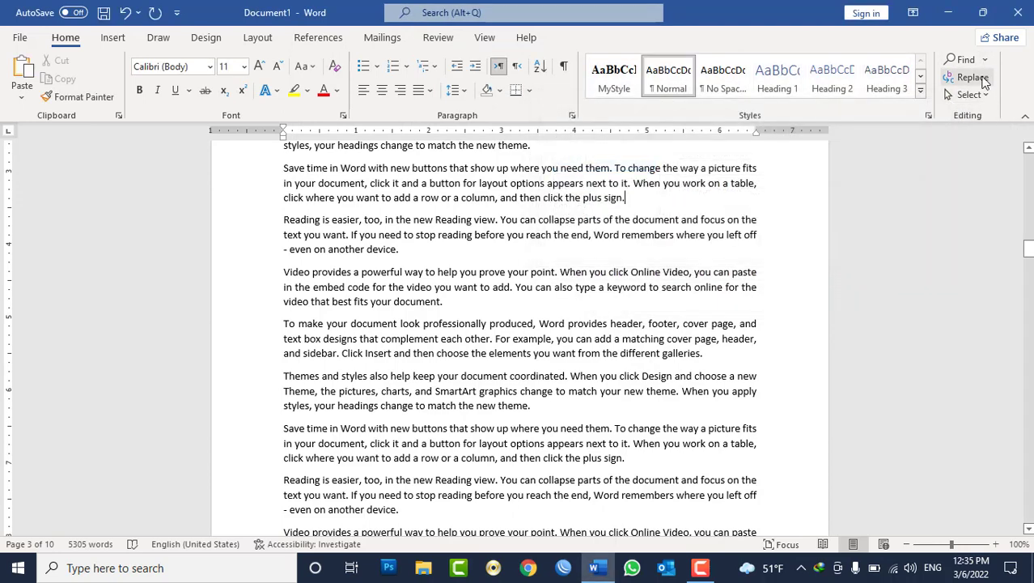
{"action": "left_click", "coordinate": [985, 60]}
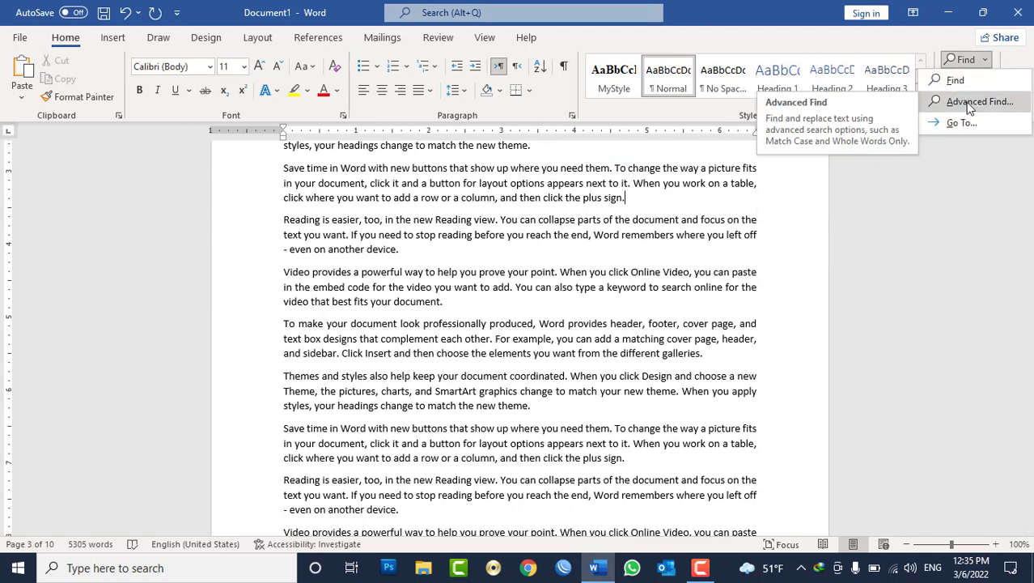
{"action": "left_click", "coordinate": [970, 109]}
{"action": "left_click_drag", "start_coordinate": [660, 32], "coordinate": [680, 217]}
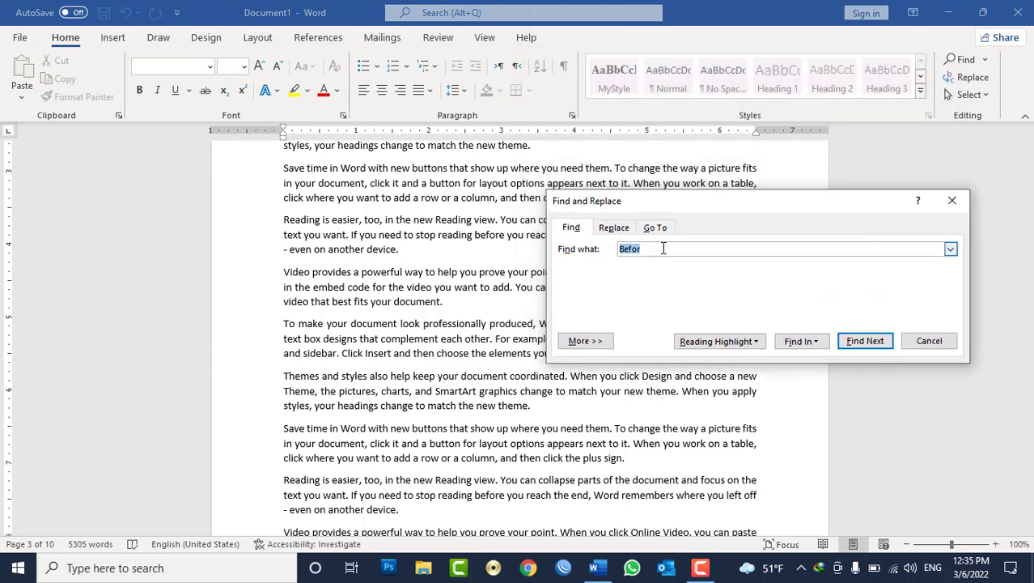
{"action": "left_click", "coordinate": [672, 251]}
{"action": "left_click_drag", "start_coordinate": [744, 202], "coordinate": [766, 130]}
Step: Highlight all Befor matches in yellow, then clear the highlighting
{"action": "left_click", "coordinate": [743, 270]}
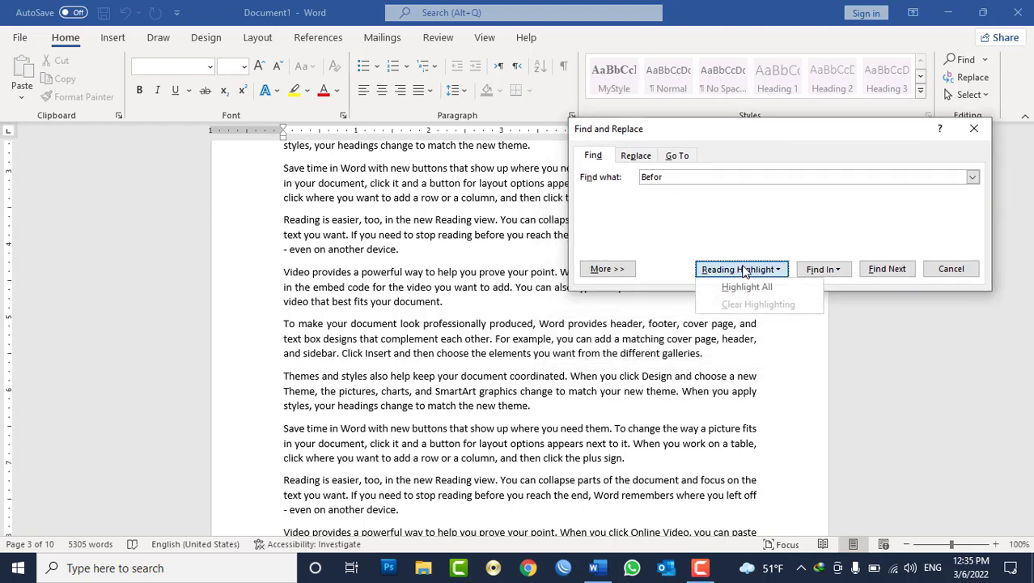
{"action": "left_click", "coordinate": [746, 286]}
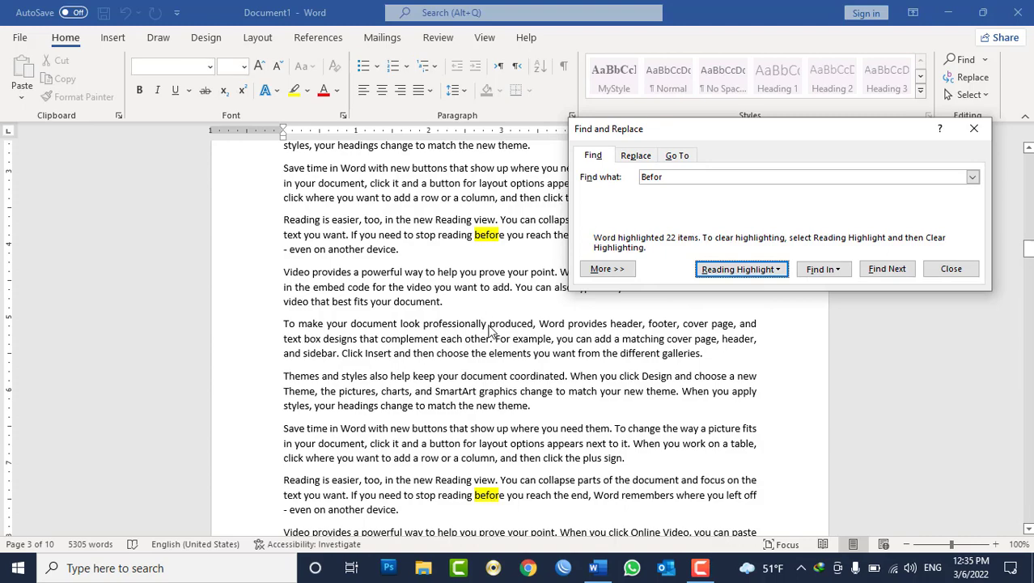
{"action": "scroll", "coordinate": [489, 330], "scroll_direction": "up", "scroll_amount": 2}
{"action": "scroll", "coordinate": [512, 387], "scroll_direction": "up", "scroll_amount": 3}
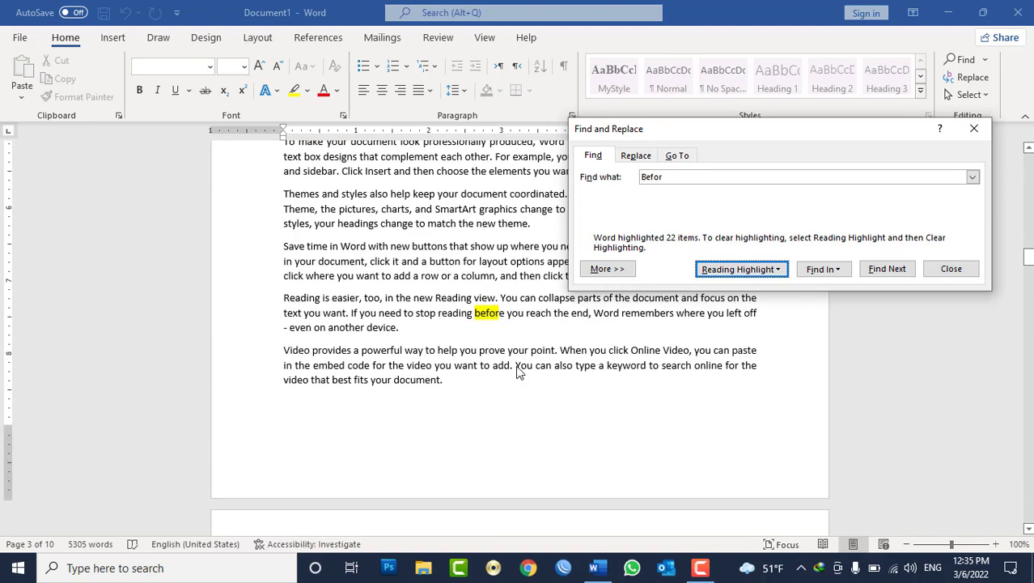
{"action": "scroll", "coordinate": [512, 385], "scroll_direction": "up", "scroll_amount": 3}
{"action": "scroll", "coordinate": [521, 375], "scroll_direction": "up", "scroll_amount": 3}
{"action": "scroll", "coordinate": [521, 374], "scroll_direction": "up", "scroll_amount": 1}
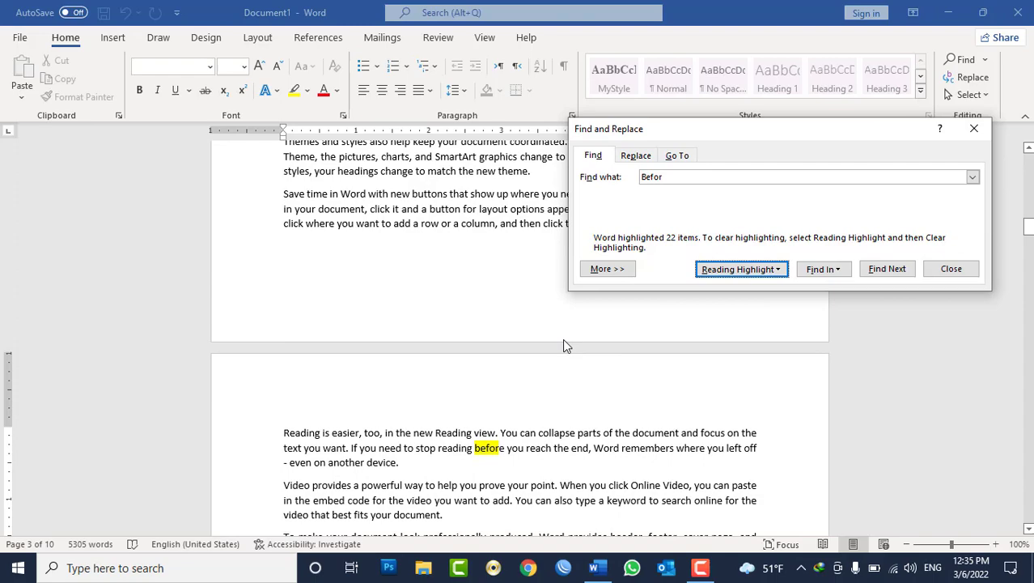
{"action": "left_click", "coordinate": [743, 271]}
{"action": "left_click", "coordinate": [738, 304]}
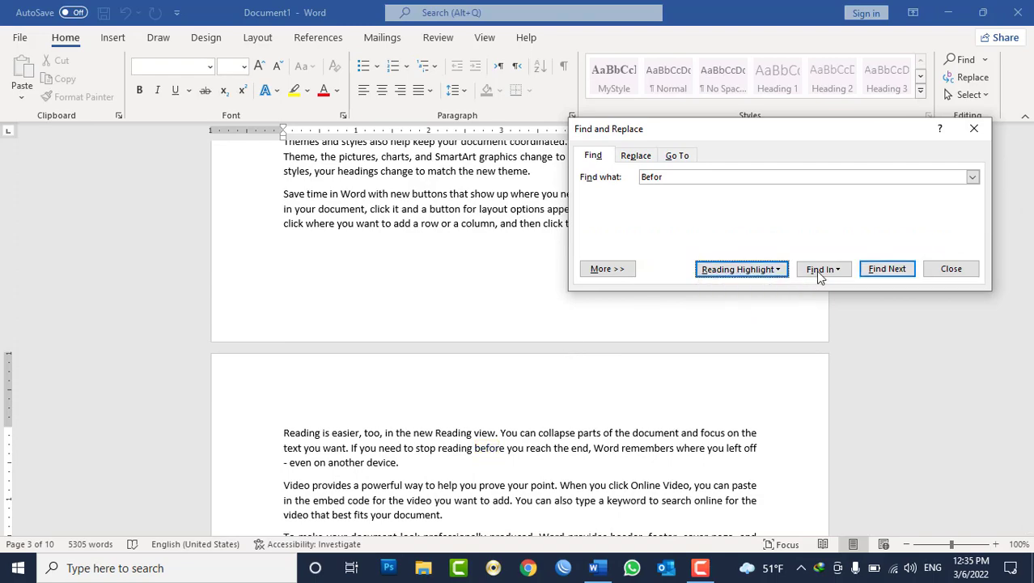
Step: Step through the next six Befor matches with Find Next
{"action": "left_click", "coordinate": [880, 272]}
{"action": "left_click", "coordinate": [882, 272]}
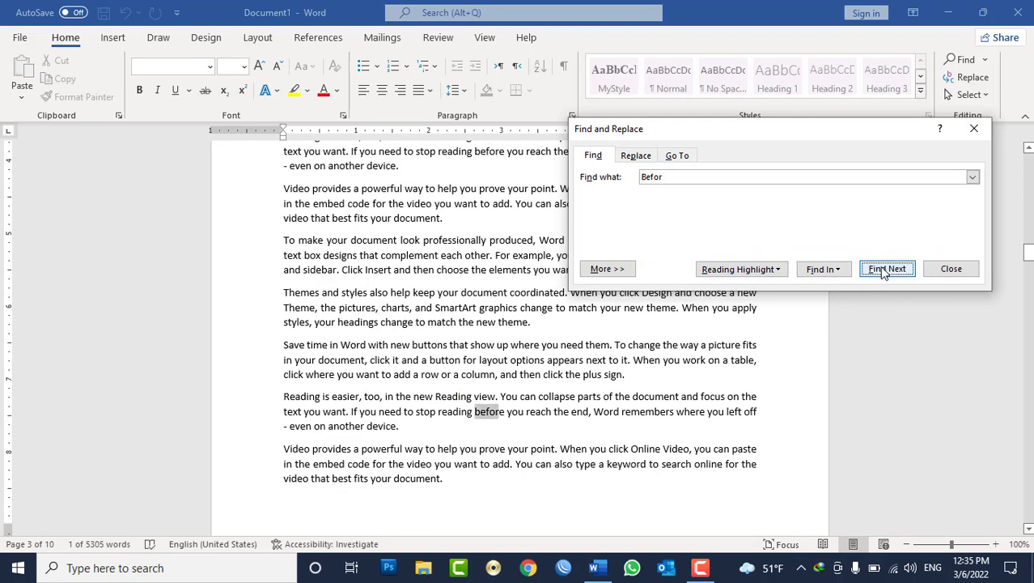
{"action": "left_click", "coordinate": [883, 272]}
{"action": "left_click", "coordinate": [884, 273]}
{"action": "left_click", "coordinate": [884, 273]}
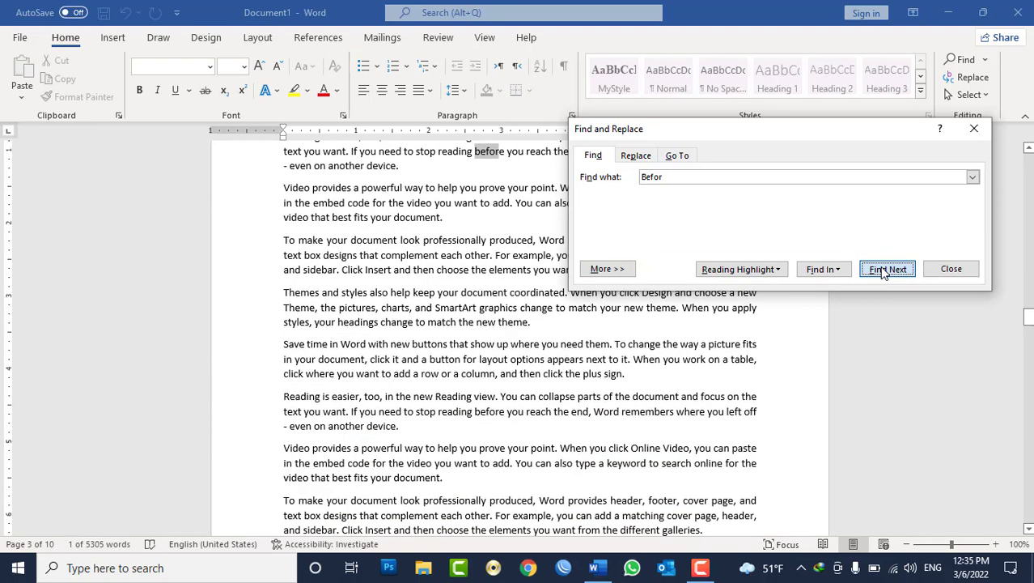
{"action": "left_click", "coordinate": [884, 272]}
Step: Search only within selected paragraphs, then set Find In back to Main Document
{"action": "left_click", "coordinate": [845, 275]}
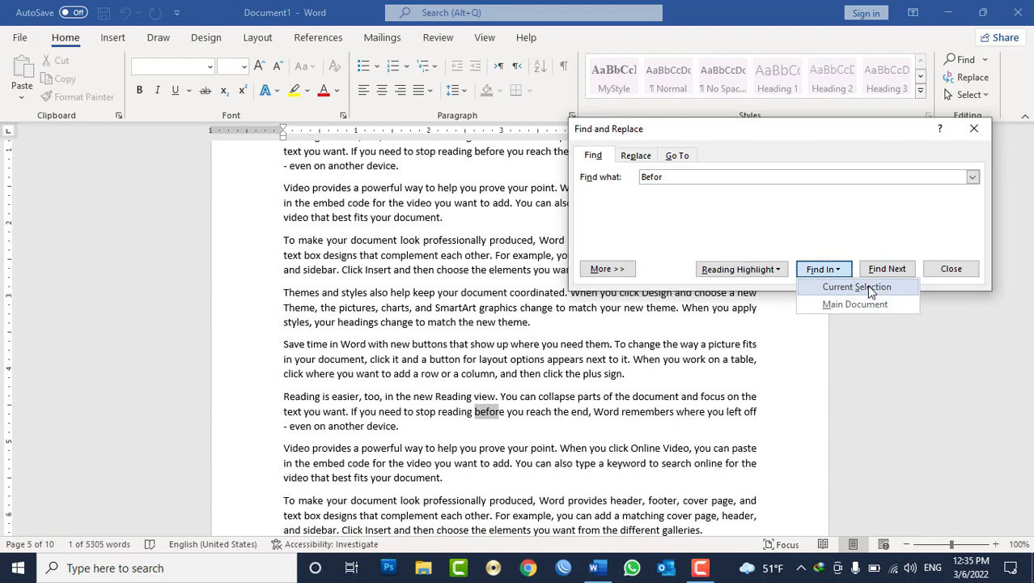
{"action": "left_click", "coordinate": [440, 489]}
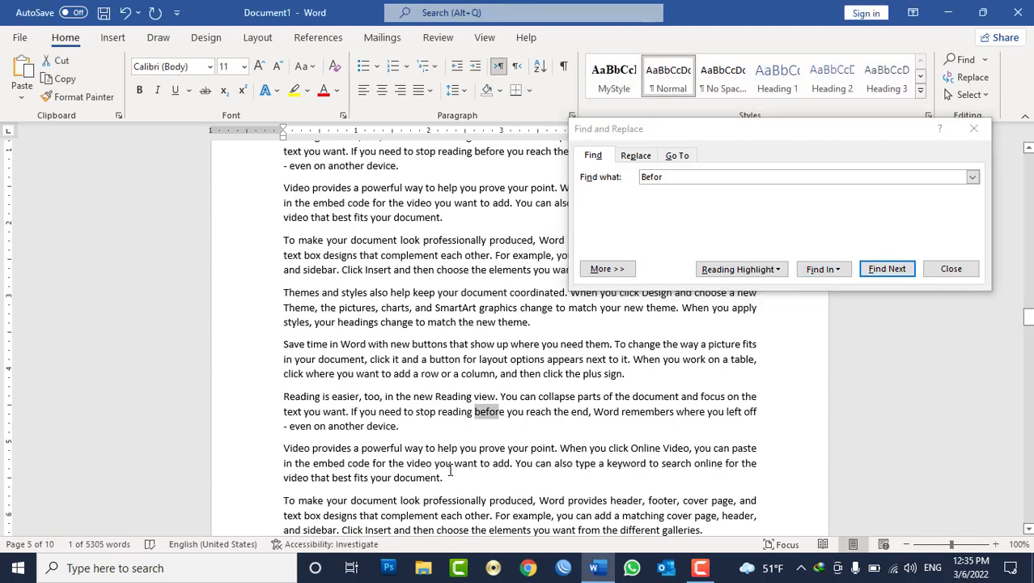
{"action": "left_click_drag", "start_coordinate": [401, 426], "coordinate": [231, 236]}
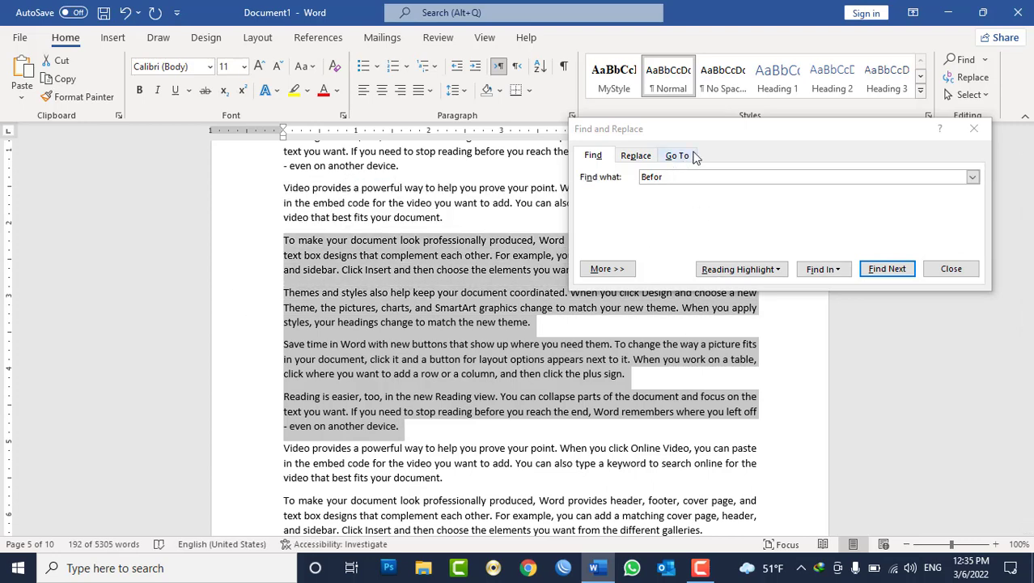
{"action": "left_click_drag", "start_coordinate": [709, 127], "coordinate": [705, 53]}
{"action": "left_click", "coordinate": [819, 195]}
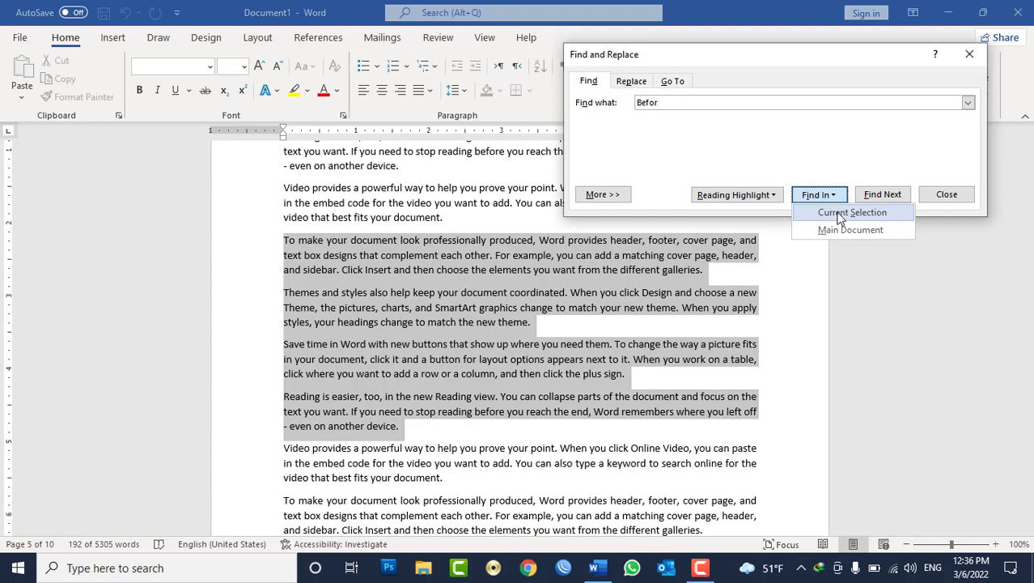
{"action": "left_click", "coordinate": [842, 214]}
{"action": "left_click", "coordinate": [881, 195]}
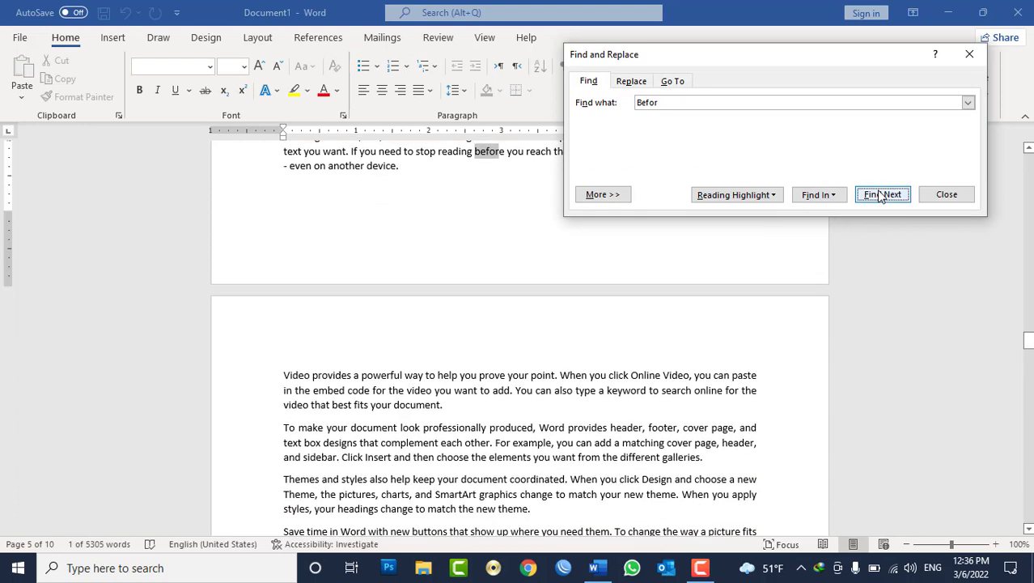
{"action": "left_click", "coordinate": [817, 195]}
{"action": "left_click", "coordinate": [842, 231]}
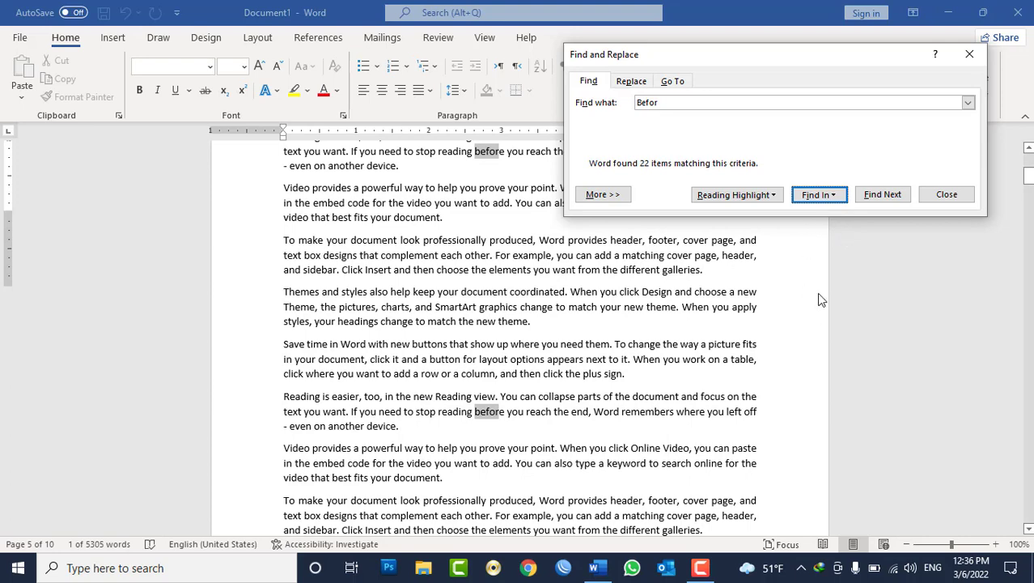
Step: Show the advanced search options and step through several matches for Befor
{"action": "left_click", "coordinate": [604, 198]}
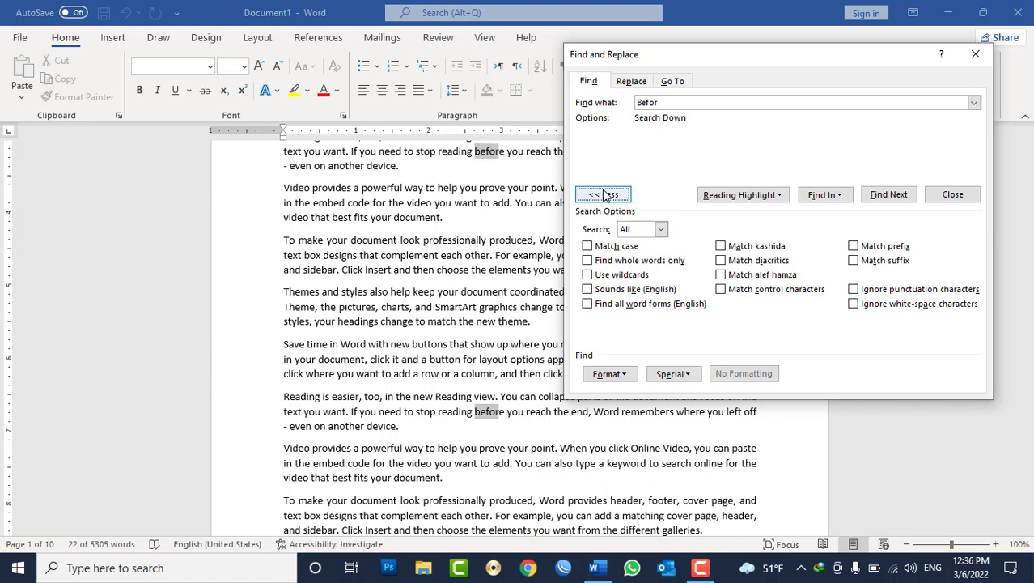
{"action": "double_click", "coordinate": [671, 102]}
{"action": "left_click", "coordinate": [676, 104]}
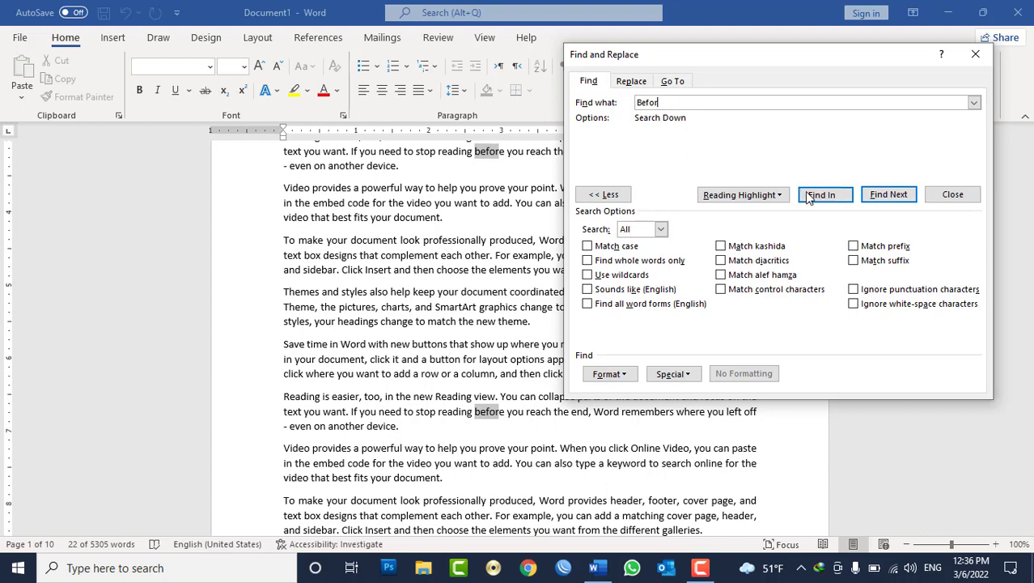
{"action": "left_click", "coordinate": [894, 197]}
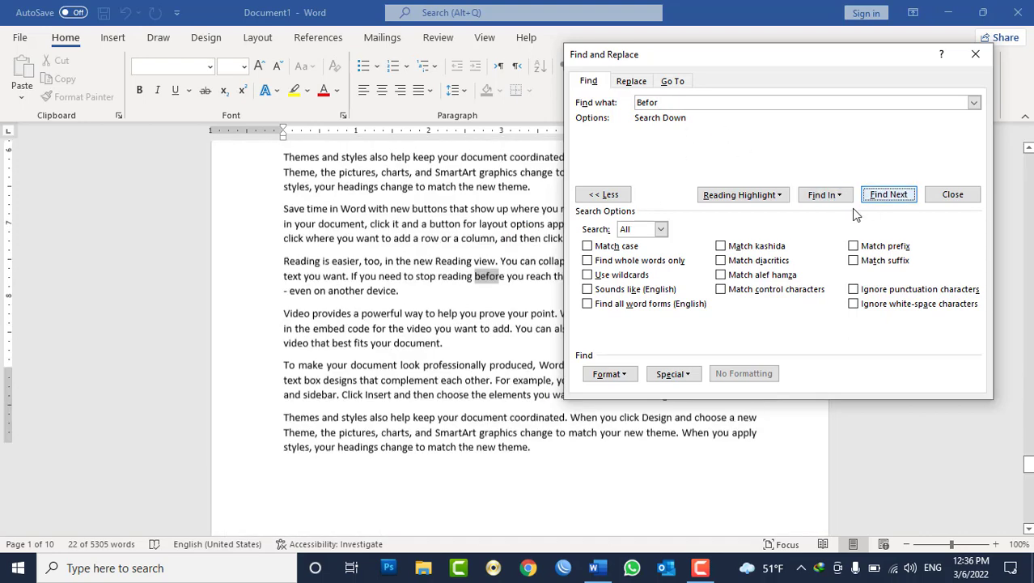
{"action": "left_click", "coordinate": [893, 197]}
{"action": "left_click", "coordinate": [890, 198]}
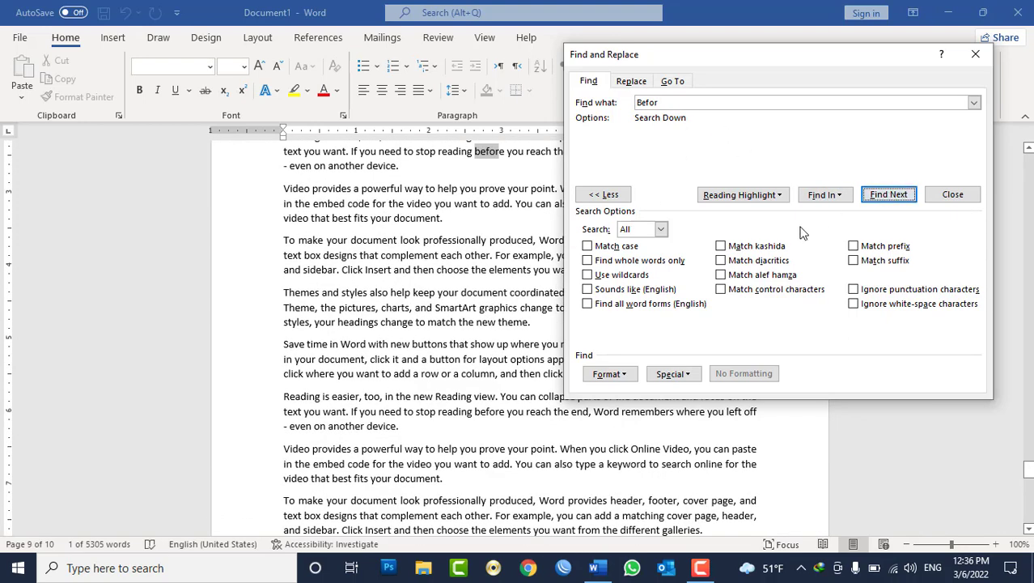
Step: Turn on Match case and search Befor again until Word reports no results found
{"action": "left_click", "coordinate": [622, 248]}
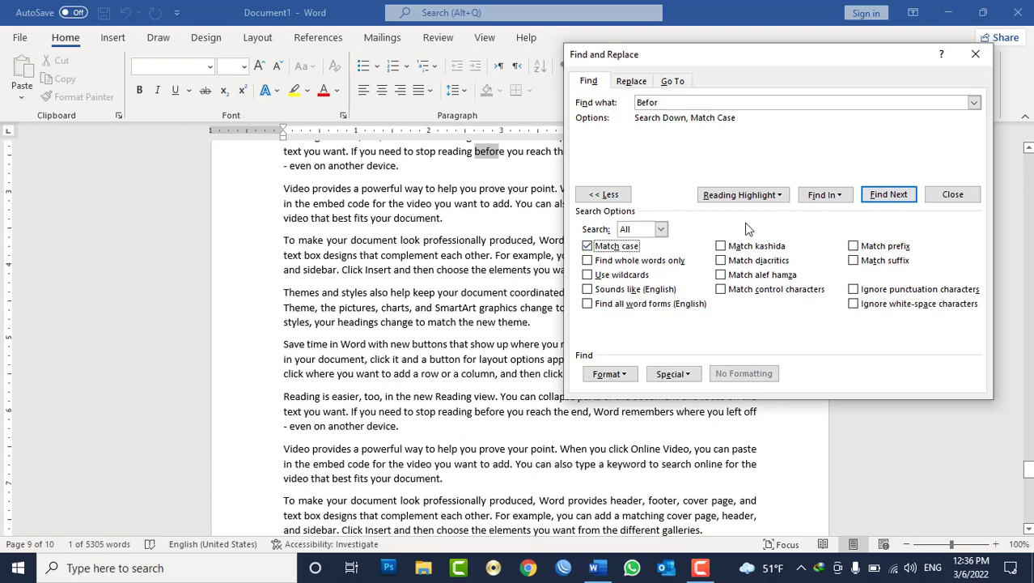
{"action": "left_click", "coordinate": [911, 196]}
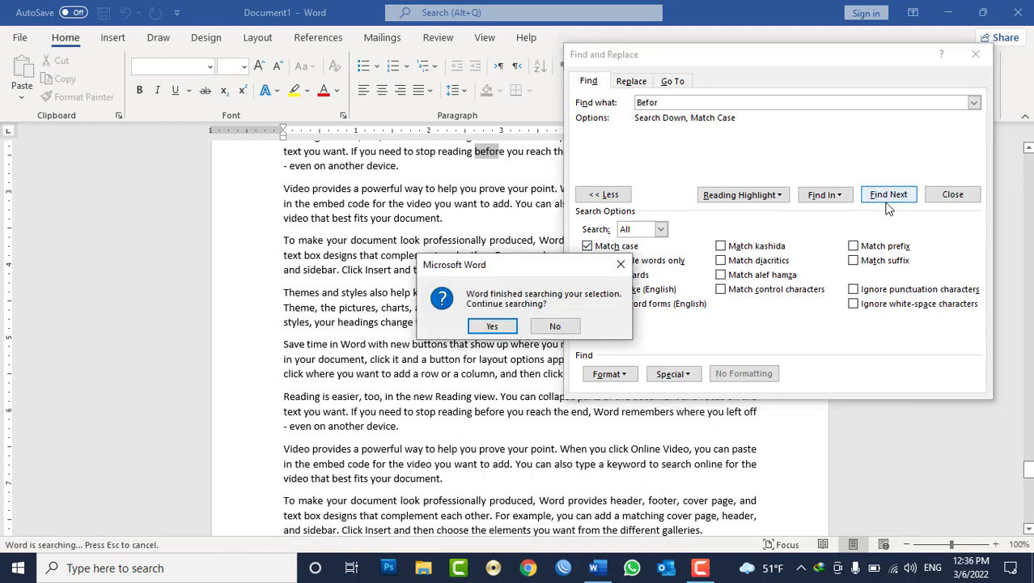
{"action": "left_click", "coordinate": [492, 325]}
{"action": "left_click", "coordinate": [492, 327]}
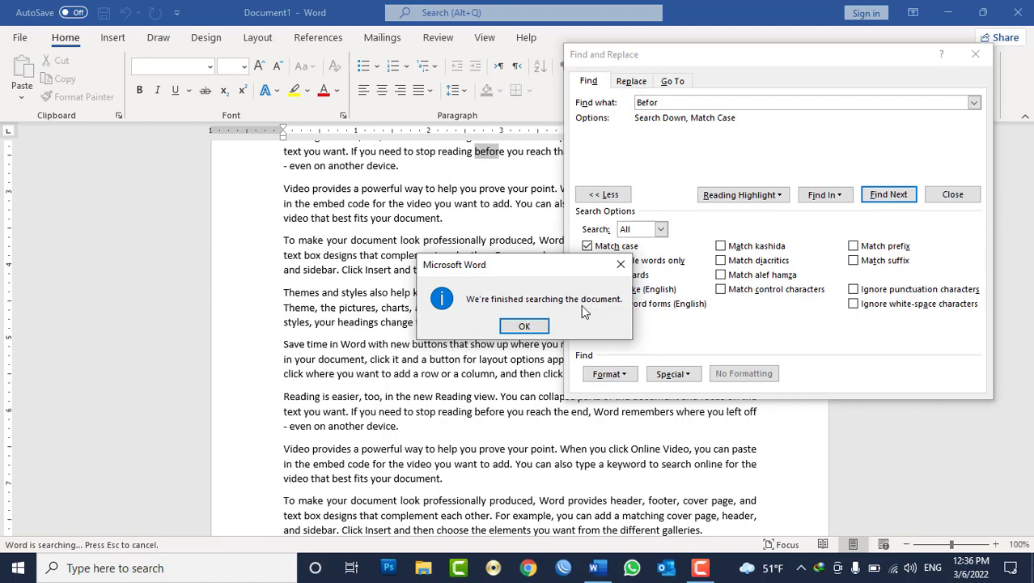
{"action": "left_click", "coordinate": [524, 326]}
{"action": "left_click", "coordinate": [882, 199]}
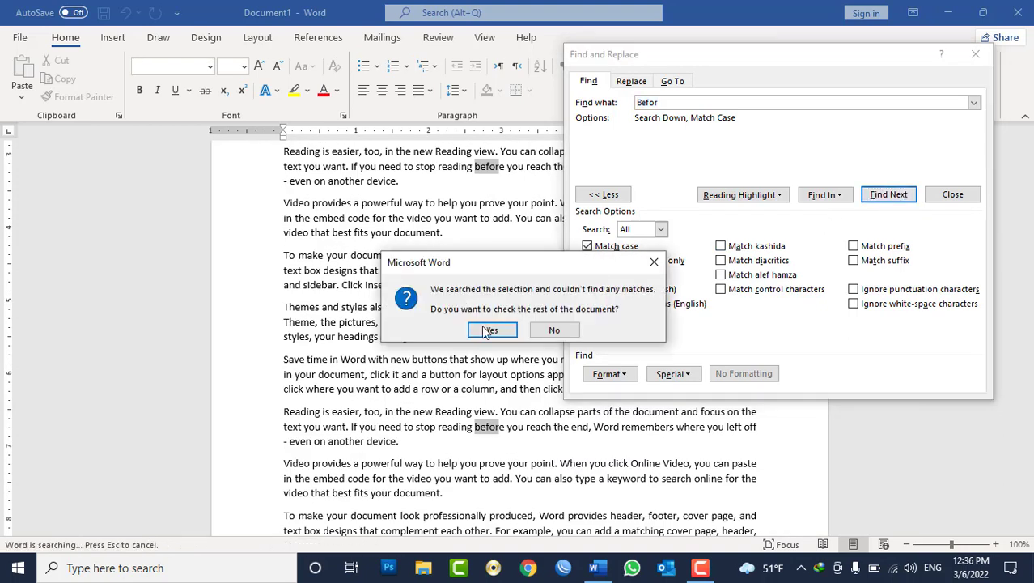
{"action": "left_click", "coordinate": [492, 329]}
{"action": "left_click", "coordinate": [490, 330]}
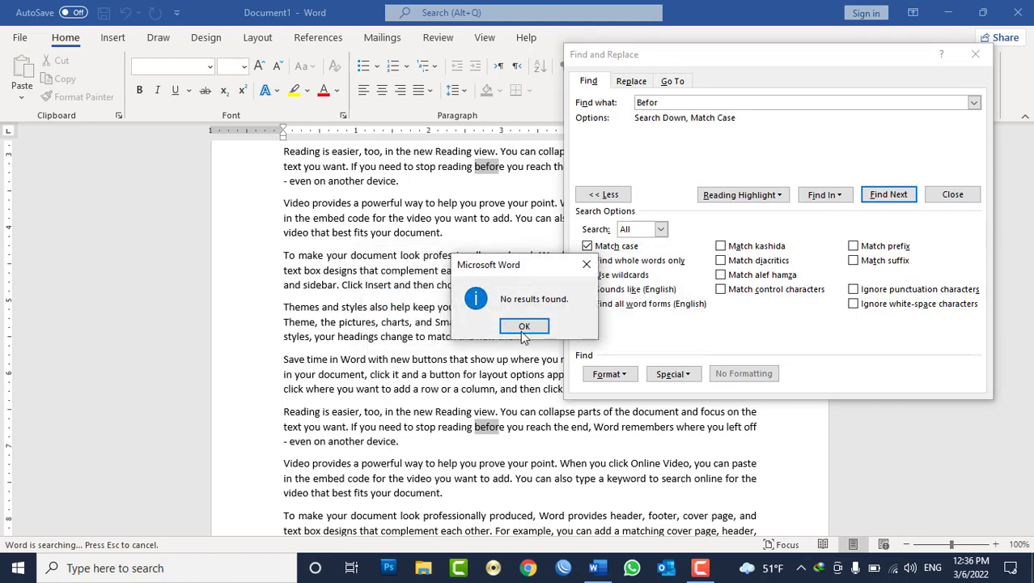
{"action": "left_click", "coordinate": [524, 326]}
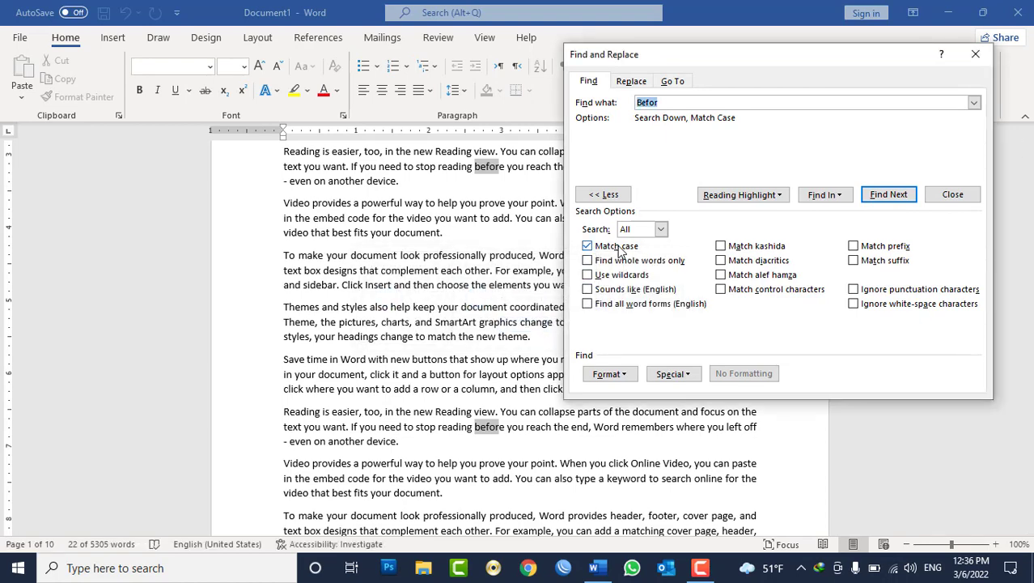
Step: Change the search term to lowercase 'befor' and step through its matches
{"action": "left_click", "coordinate": [665, 101]}
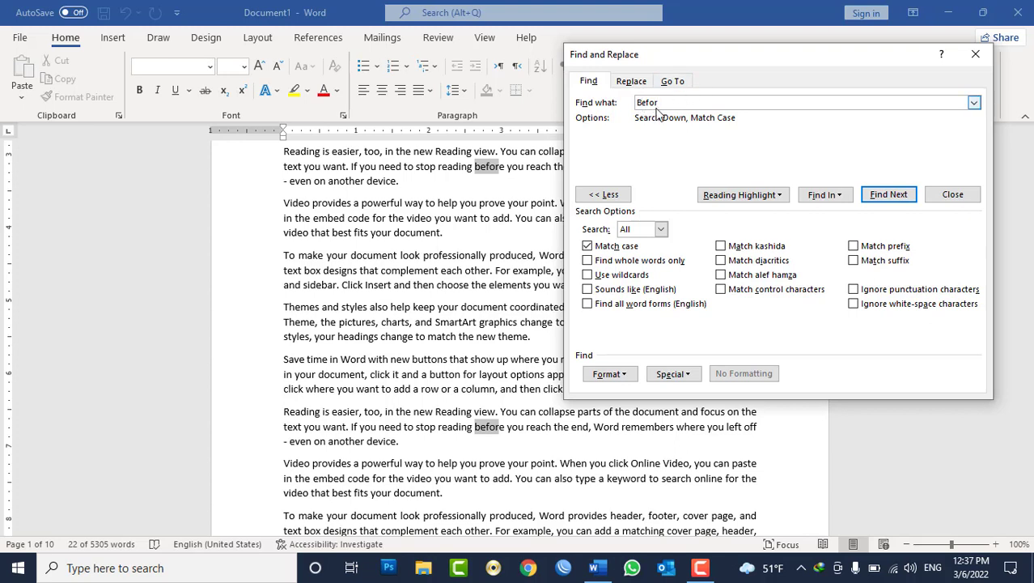
{"action": "key", "text": "BackSpace"}
{"action": "left_click", "coordinate": [888, 195]}
{"action": "left_click", "coordinate": [888, 195]}
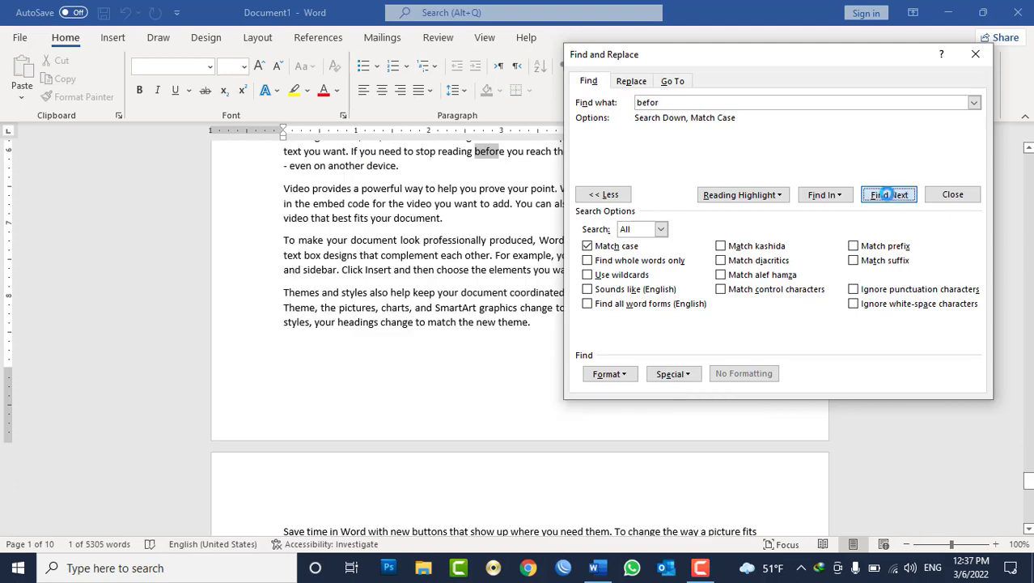
{"action": "left_click", "coordinate": [889, 195]}
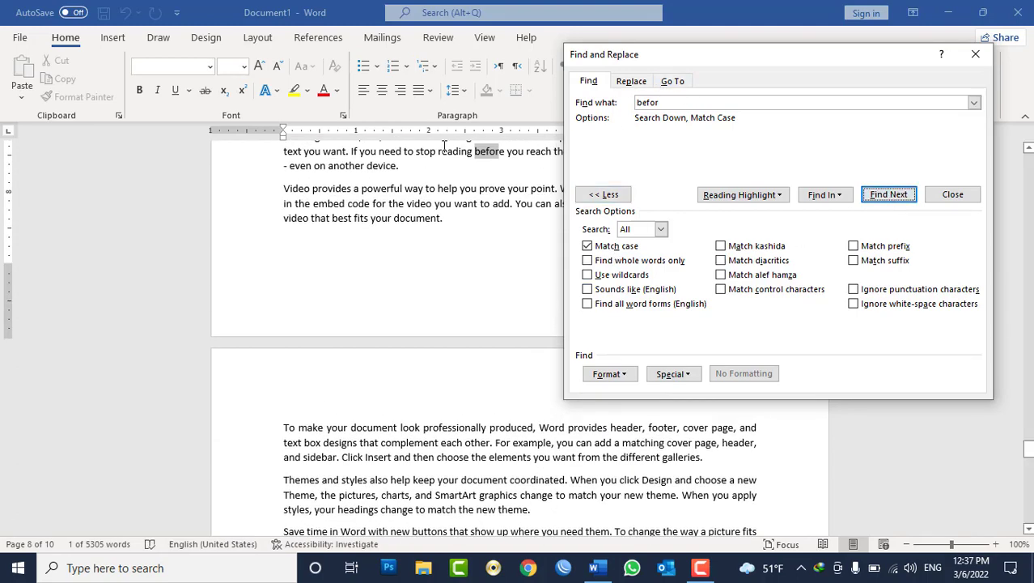
Step: Complete the term to 'before' and search the whole document for it
{"action": "left_click", "coordinate": [683, 102]}
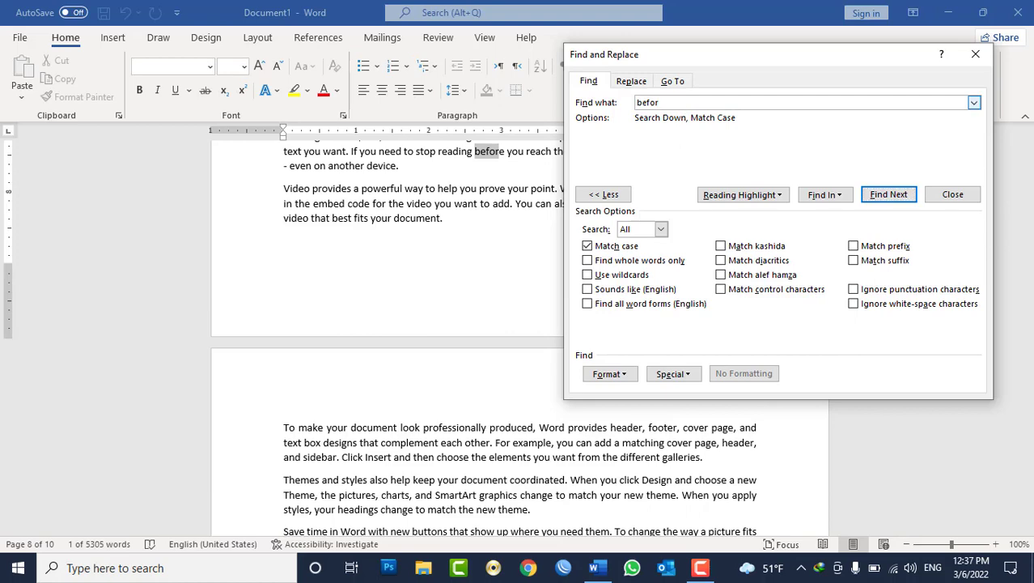
{"action": "type", "text": "e"}
{"action": "left_click", "coordinate": [888, 195]}
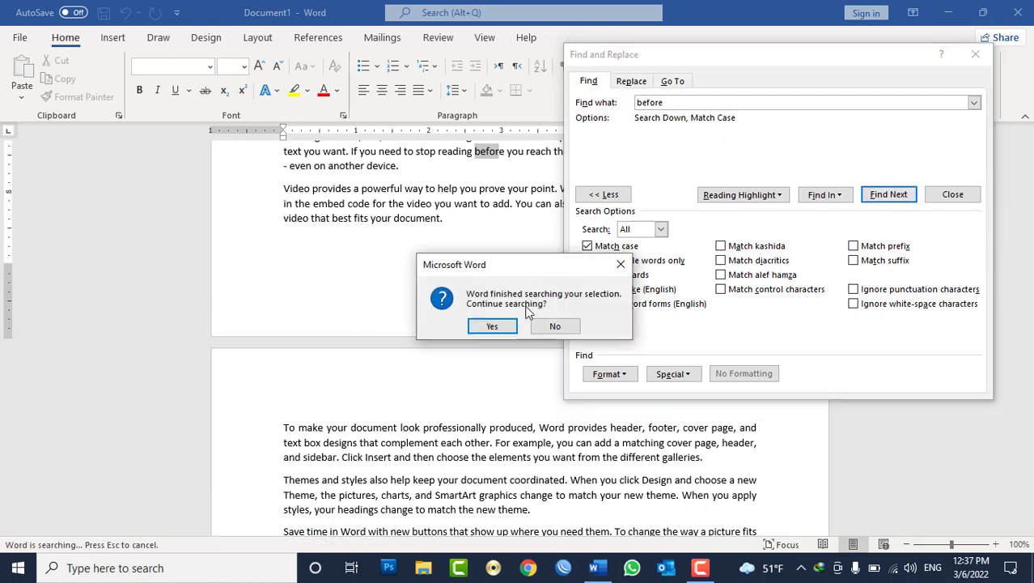
{"action": "left_click", "coordinate": [492, 325]}
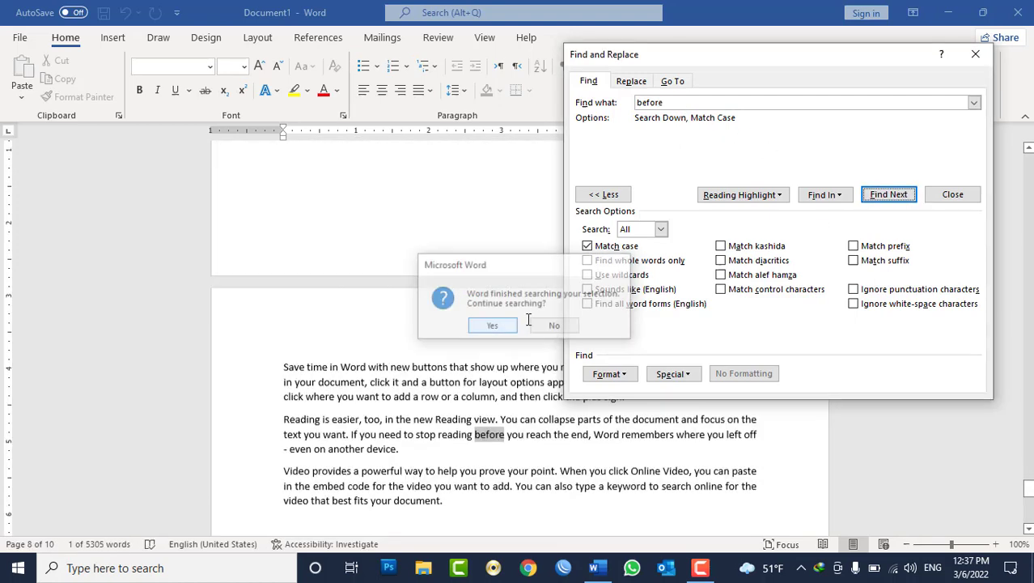
{"action": "left_click", "coordinate": [887, 195]}
{"action": "left_click", "coordinate": [484, 327]}
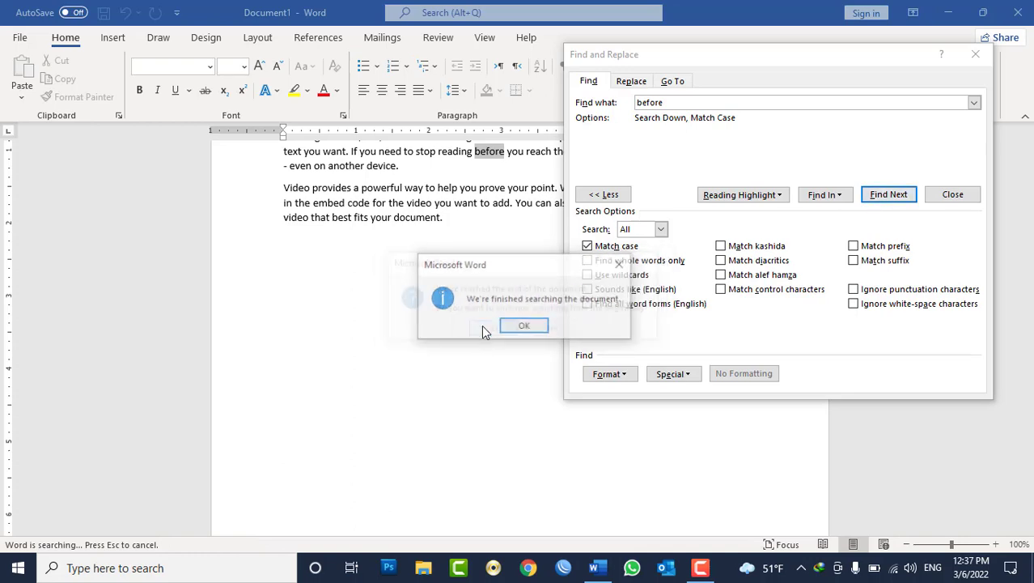
{"action": "left_click", "coordinate": [534, 330]}
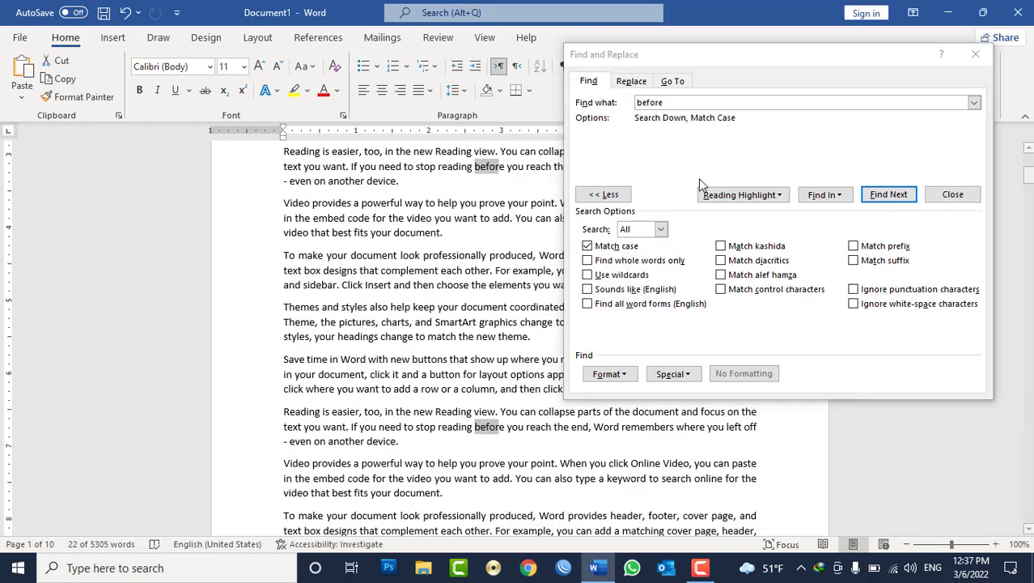
Step: Switch Match case off, close Find and Replace, and delete all document text
{"action": "left_click", "coordinate": [739, 194]}
{"action": "left_click", "coordinate": [458, 202]}
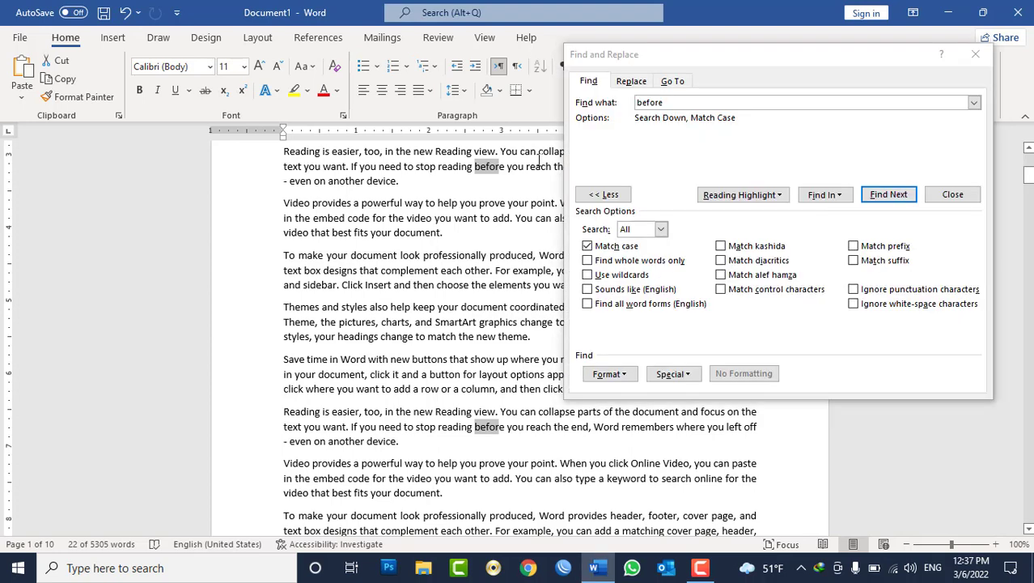
{"action": "left_click", "coordinate": [600, 247]}
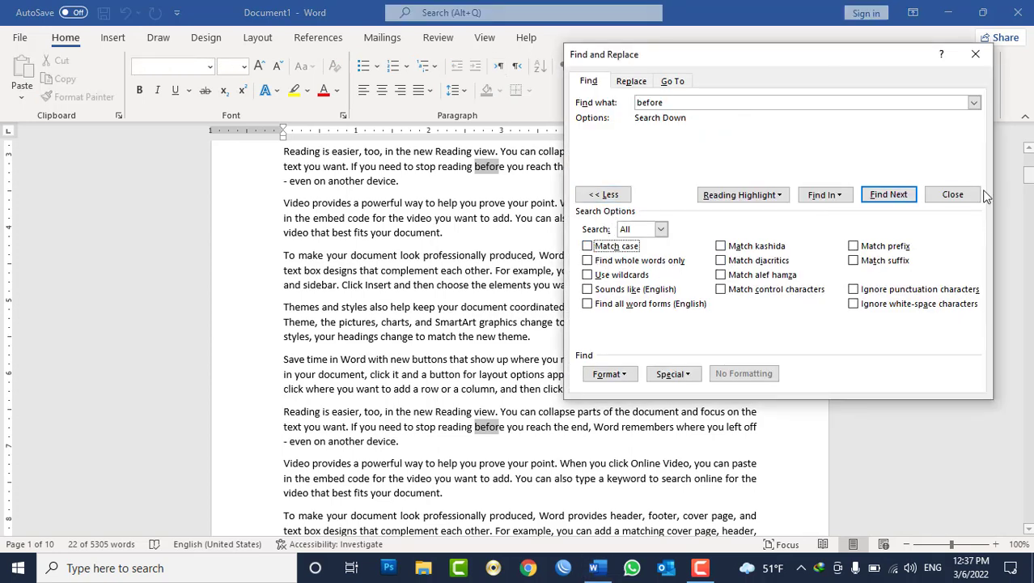
{"action": "left_click", "coordinate": [959, 195]}
{"action": "key", "text": "ctrl+a"}
{"action": "key", "text": "Delete"}
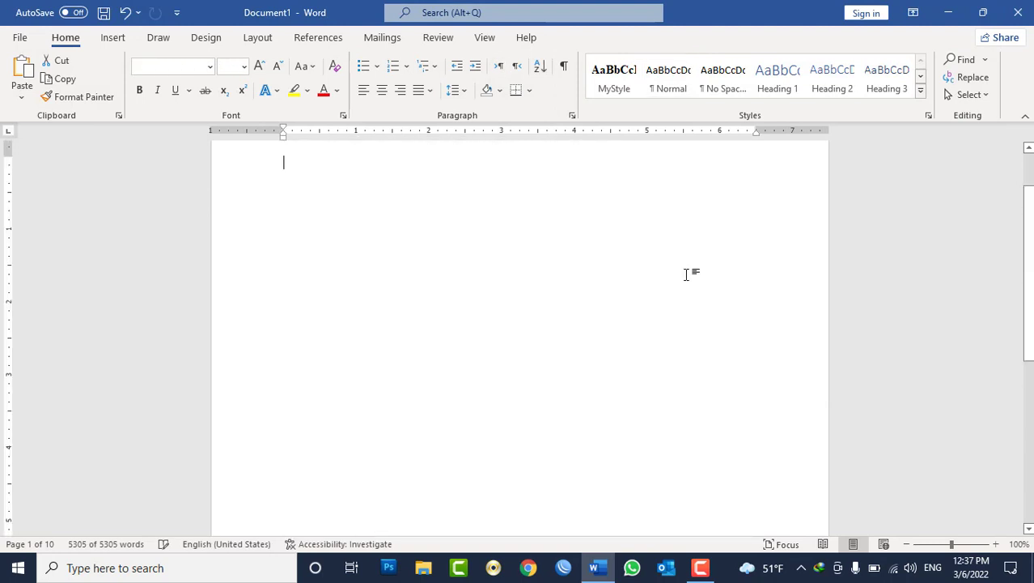
Step: Type 'Welcome to Computer Class at HIK' at 17 pt, fixing the 'Welcom' typo
{"action": "type", "text": "Welcom"}
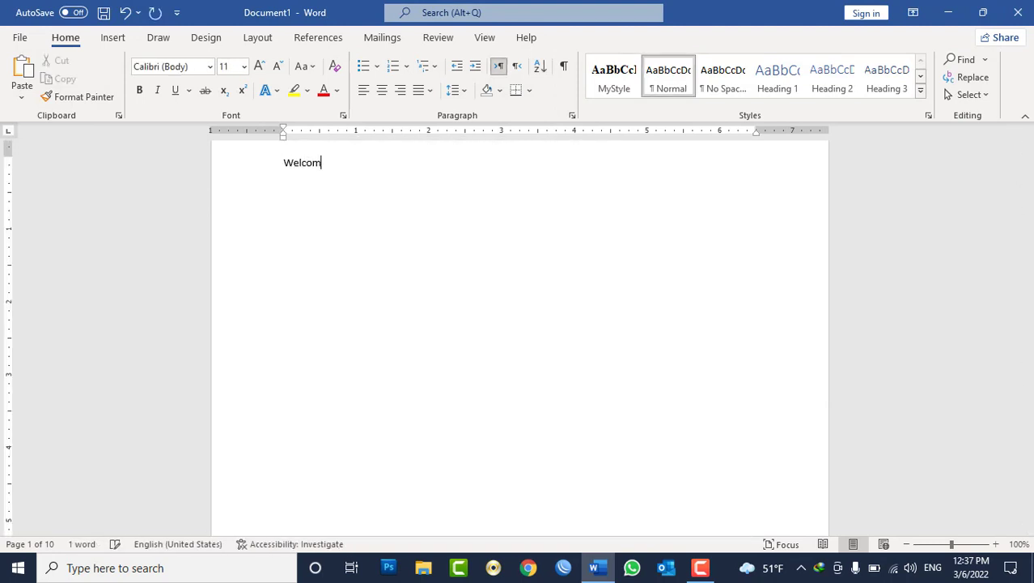
{"action": "type", "text": " to Computer "}
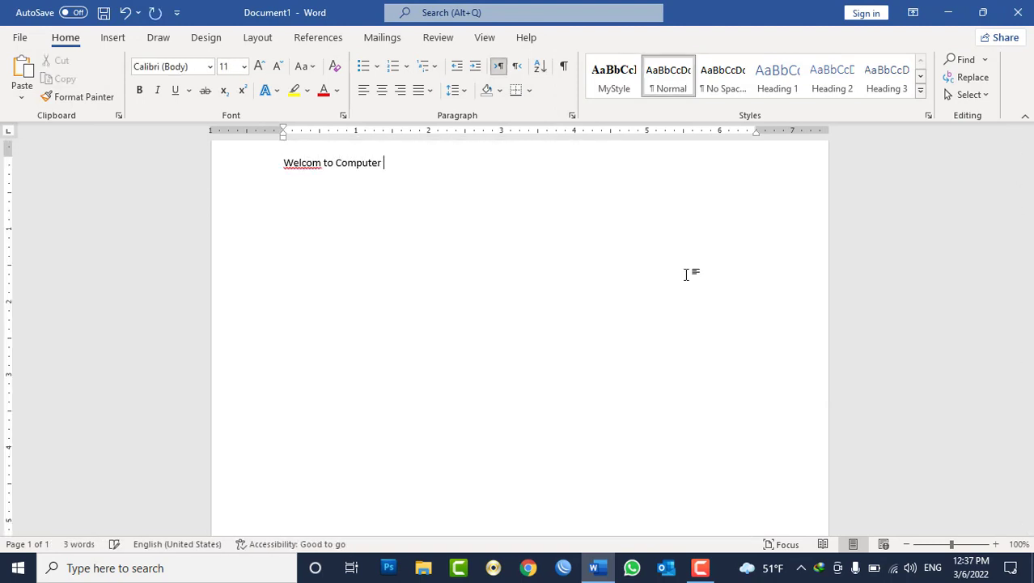
{"action": "type", "text": "Class at "}
{"action": "type", "text": "HIK"}
{"action": "key", "text": "ctrl+a"}
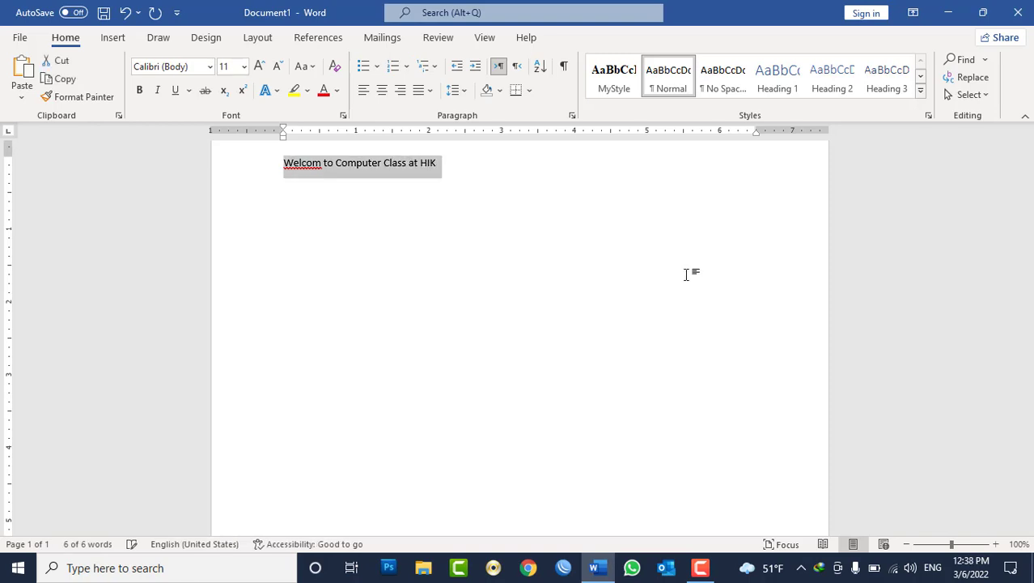
{"action": "key", "text": "ctrl+bracketright"}
{"action": "key", "text": "ctrl+bracketright"}
{"action": "key", "text": "ctrl+bracketright"}
{"action": "key", "text": "ctrl+bracketright"}
{"action": "key", "text": "ctrl+bracketright"}
{"action": "key", "text": "ctrl+bracketright"}
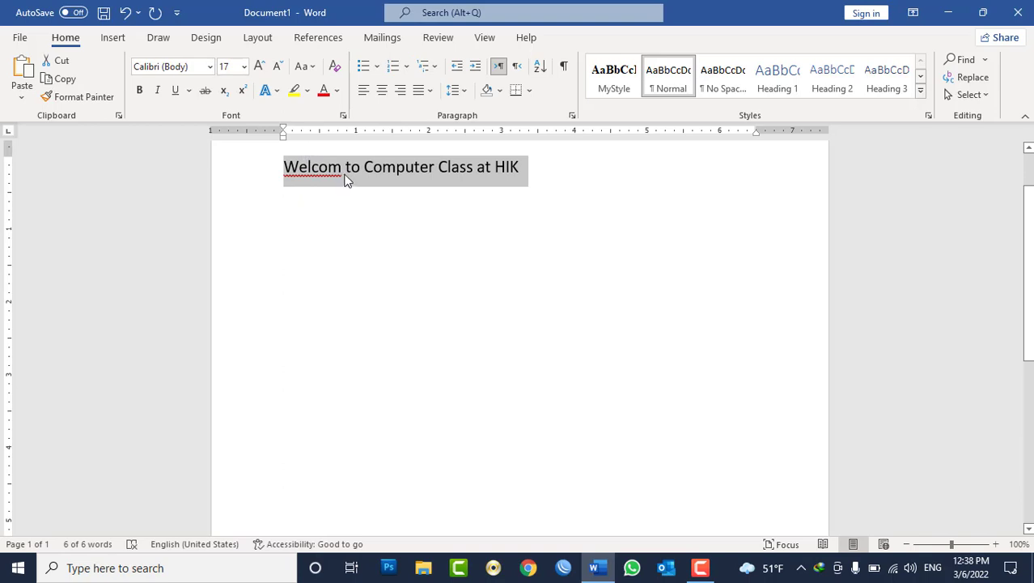
{"action": "left_click", "coordinate": [344, 174]}
{"action": "type", "text": "e"}
Step: Paste copies of the line until the page holds nine Welcome lines
{"action": "double_click", "coordinate": [453, 176]}
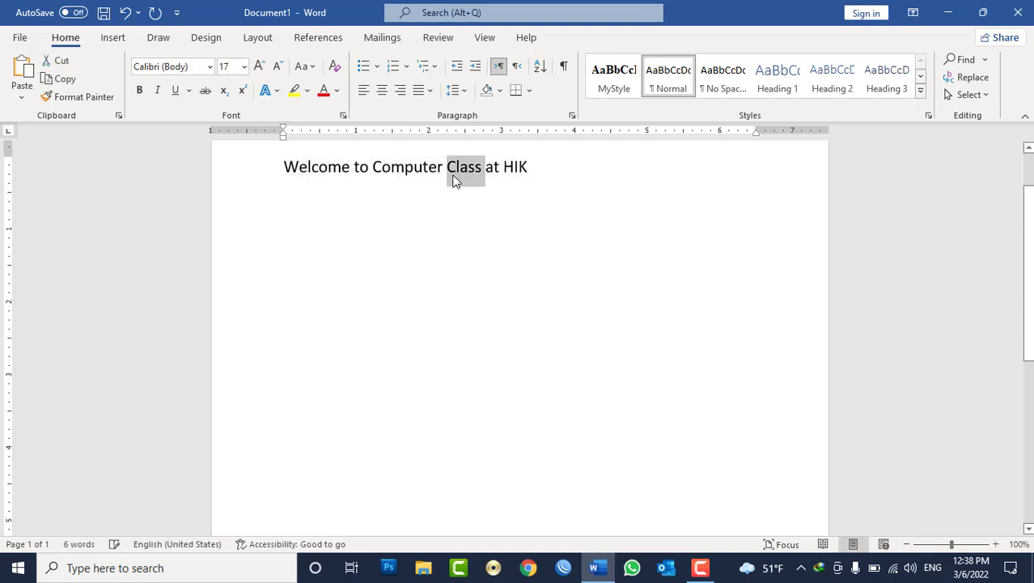
{"action": "left_click", "coordinate": [453, 180]}
{"action": "left_click", "coordinate": [551, 174]}
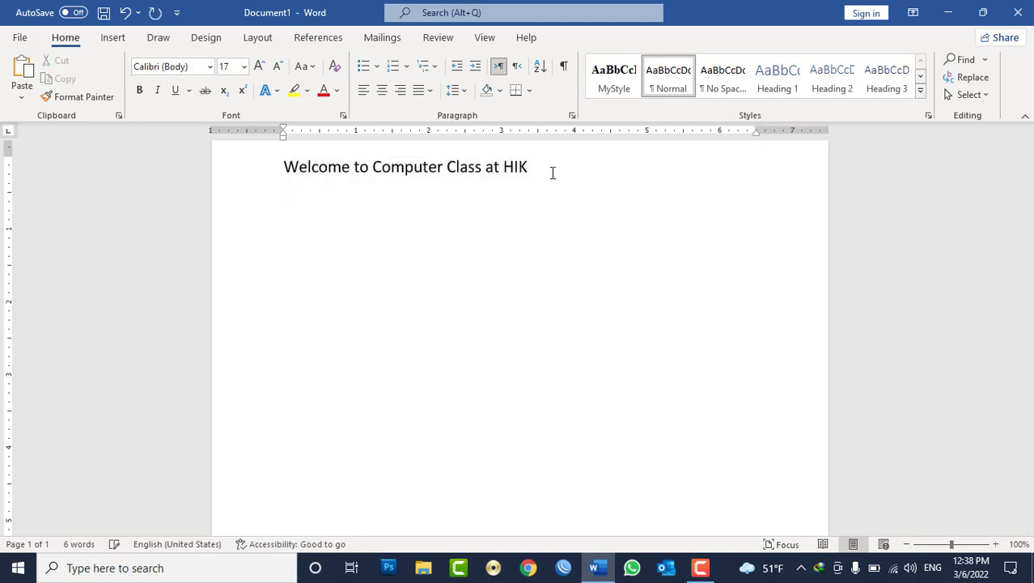
{"action": "key", "text": "Return"}
{"action": "type", "text": "Welcome to Computer Class at HIK"}
{"action": "type", "text": "Welcome to Computer Class at HIK"}
{"action": "type", "text": "Welcome to Computer Class at HIK"}
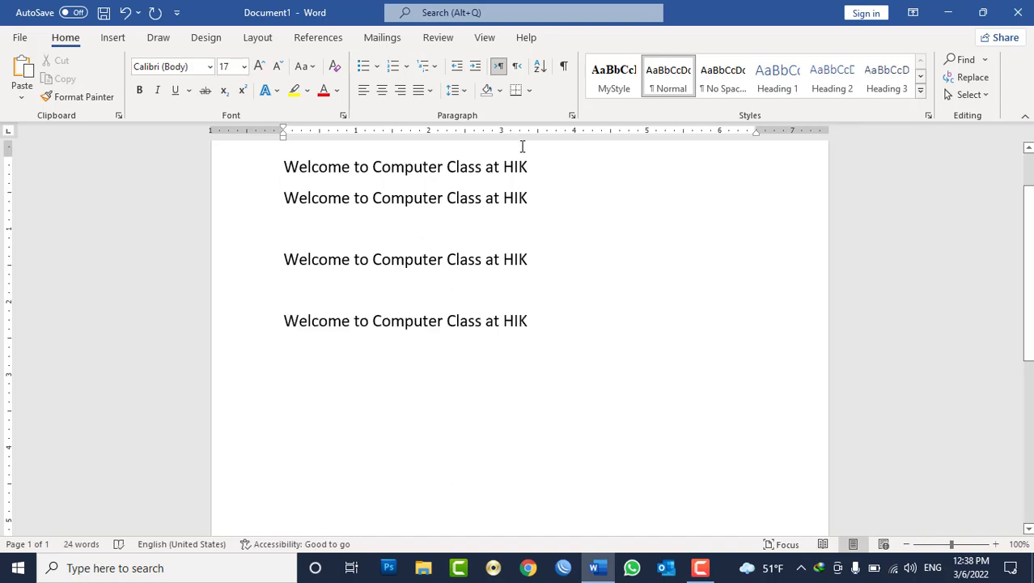
{"action": "left_click", "coordinate": [465, 229]}
{"action": "type", "text": "Welcome to Computer Class at HIK"}
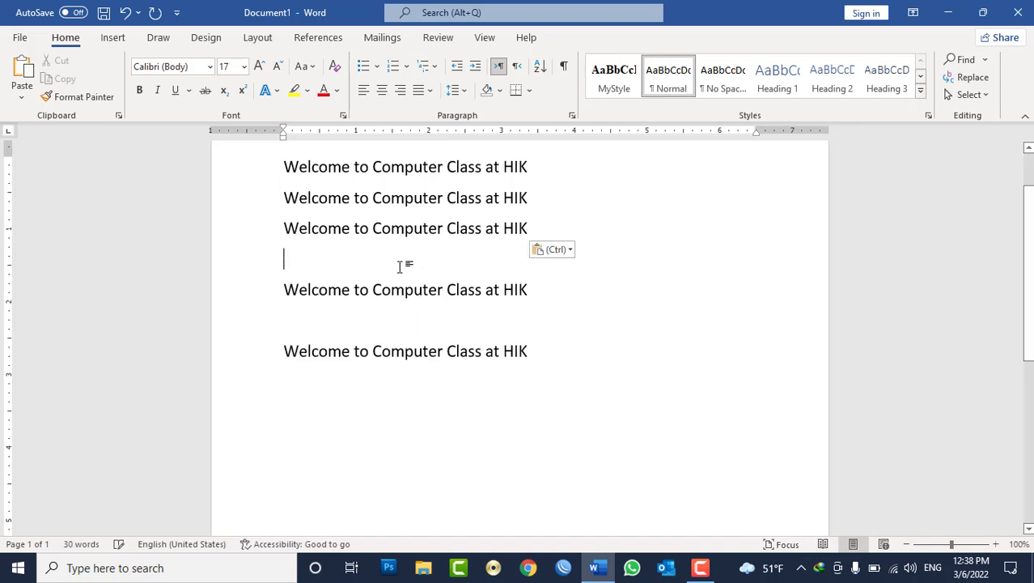
{"action": "type", "text": "Welcome to Computer Class at HIK"}
{"action": "type", "text": "Welcome to Computer Class at HIK"}
{"action": "key", "text": "ctrl+v"}
{"action": "key", "text": "ctrl+v"}
{"action": "key", "text": "ctrl+v"}
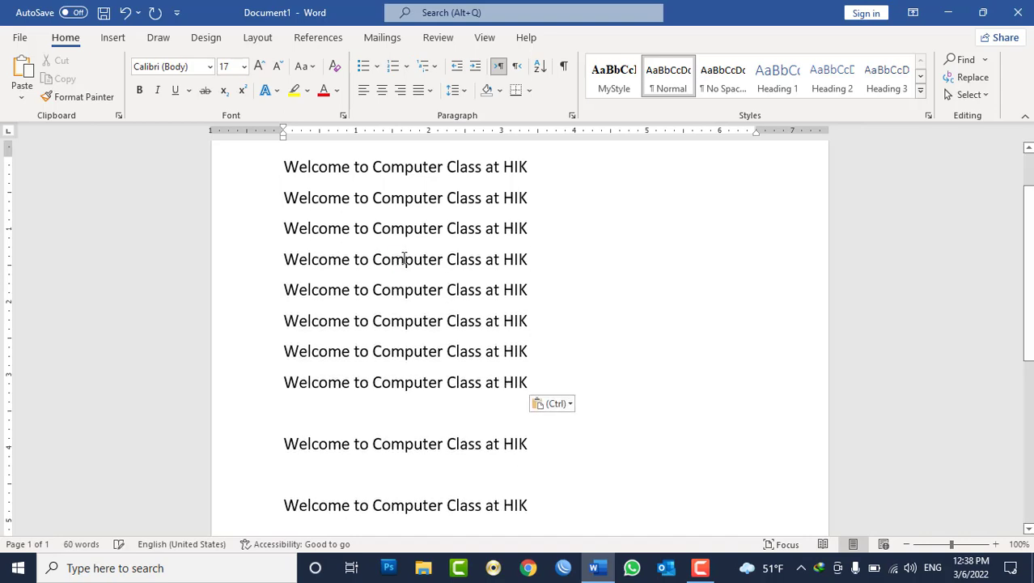
{"action": "key", "text": "Delete"}
{"action": "key", "text": "Delete"}
{"action": "key", "text": "Delete"}
{"action": "key", "text": "Delete"}
{"action": "key", "text": "Delete"}
{"action": "key", "text": "Delete"}
{"action": "key", "text": "Delete"}
{"action": "key", "text": "Delete"}
{"action": "key", "text": "Delete"}
{"action": "key", "text": "Delete"}
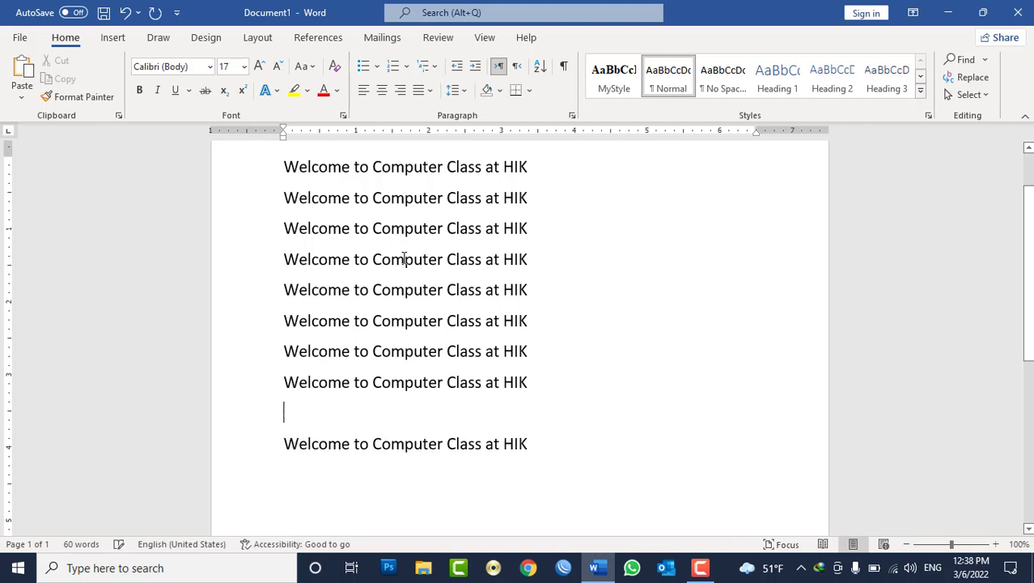
{"action": "key", "text": "Delete"}
{"action": "left_click", "coordinate": [540, 229]}
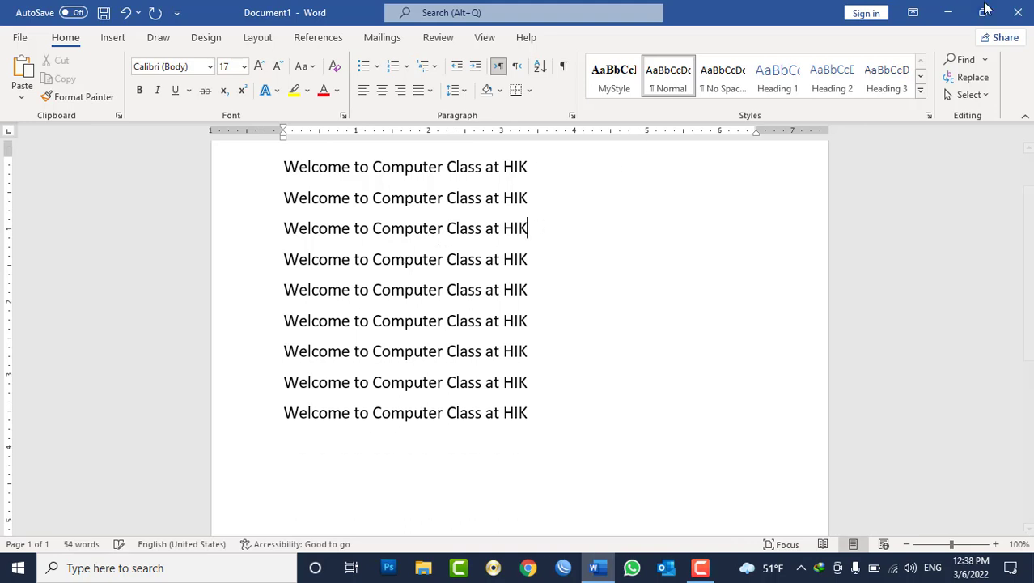
Step: In Advanced Find, search 'compute' with Match case toggled, finding it inside Computer
{"action": "left_click", "coordinate": [985, 59]}
{"action": "left_click", "coordinate": [973, 102]}
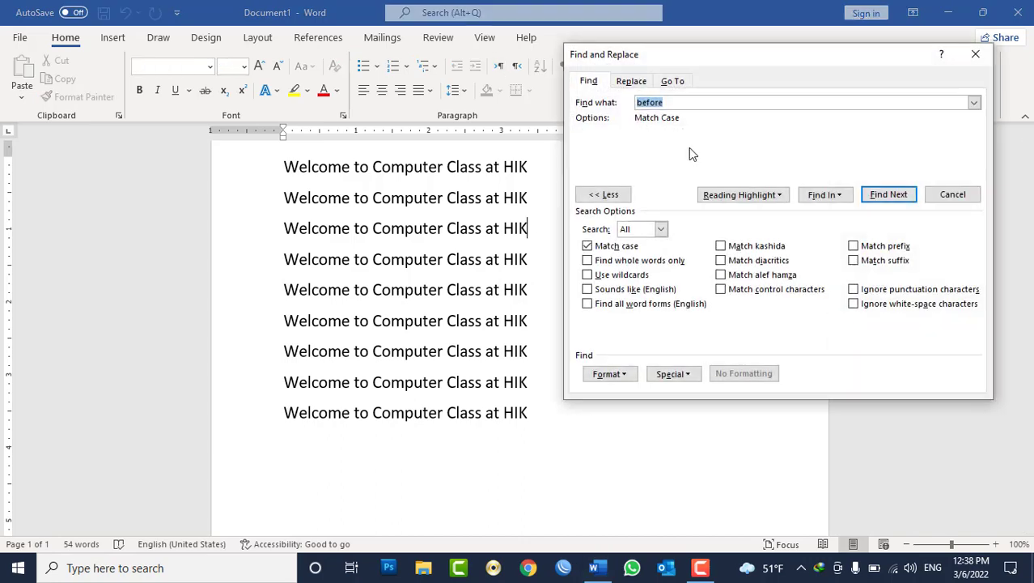
{"action": "left_click_drag", "start_coordinate": [725, 54], "coordinate": [726, 121]}
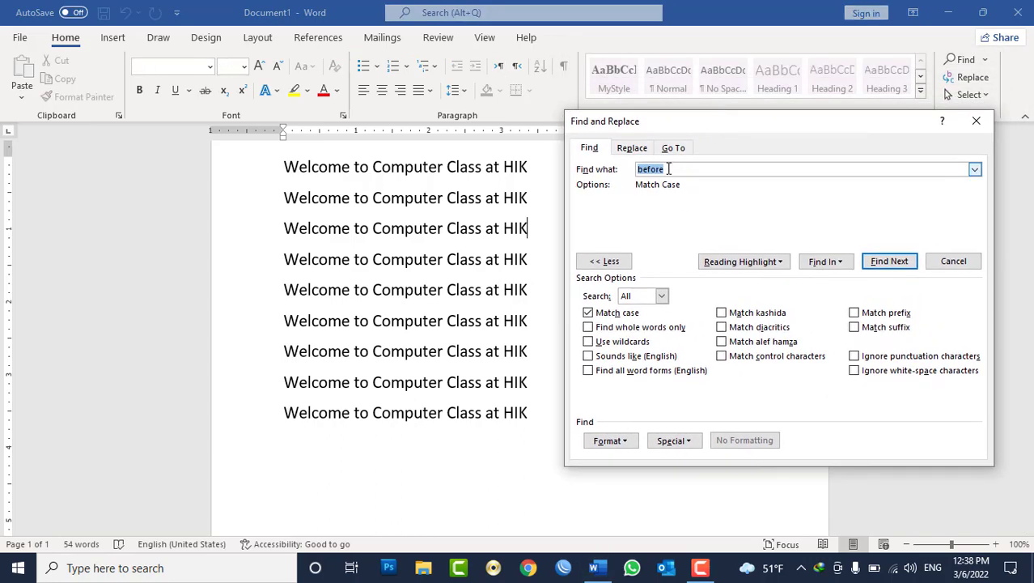
{"action": "type", "text": "compute"}
{"action": "left_click", "coordinate": [623, 313]}
{"action": "left_click", "coordinate": [890, 262]}
{"action": "left_click", "coordinate": [890, 261]}
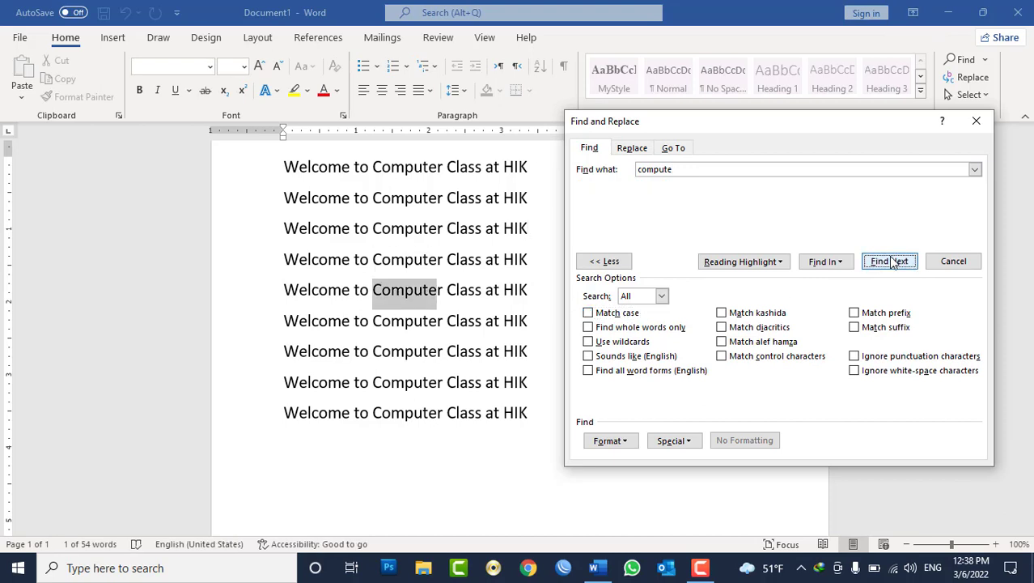
{"action": "left_click", "coordinate": [622, 314]}
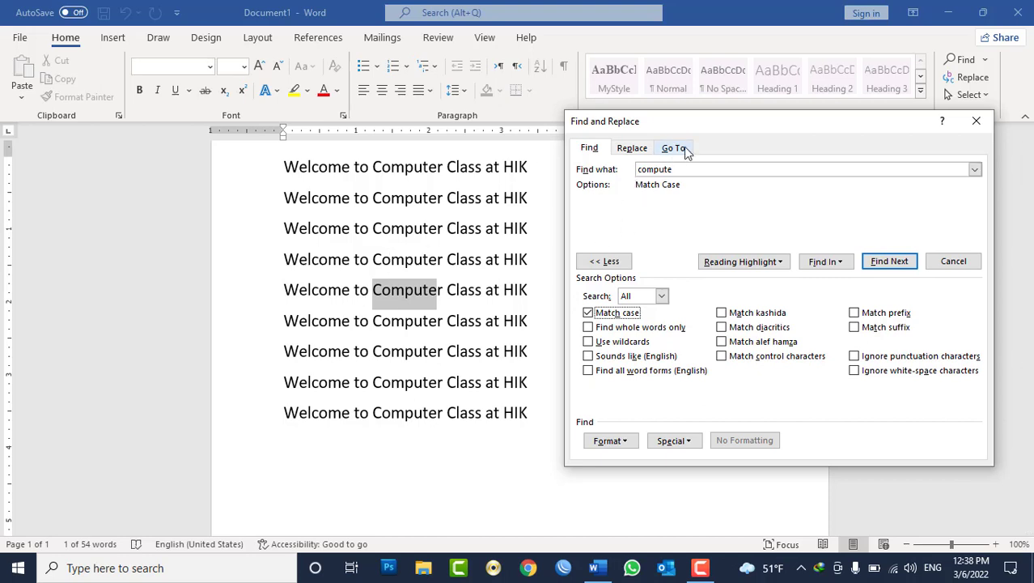
{"action": "left_click", "coordinate": [613, 314]}
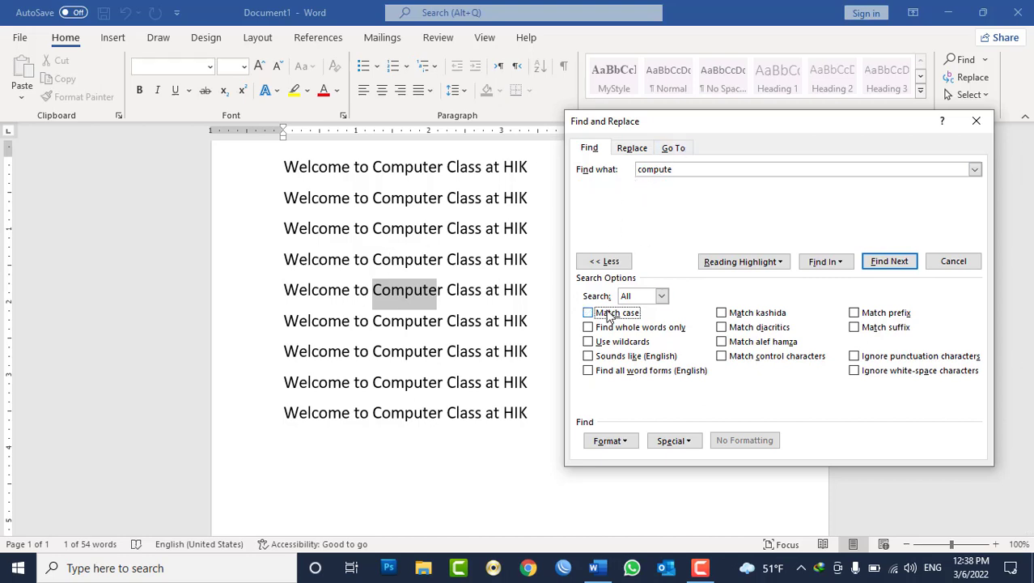
{"action": "left_click", "coordinate": [691, 168]}
{"action": "left_click", "coordinate": [888, 263]}
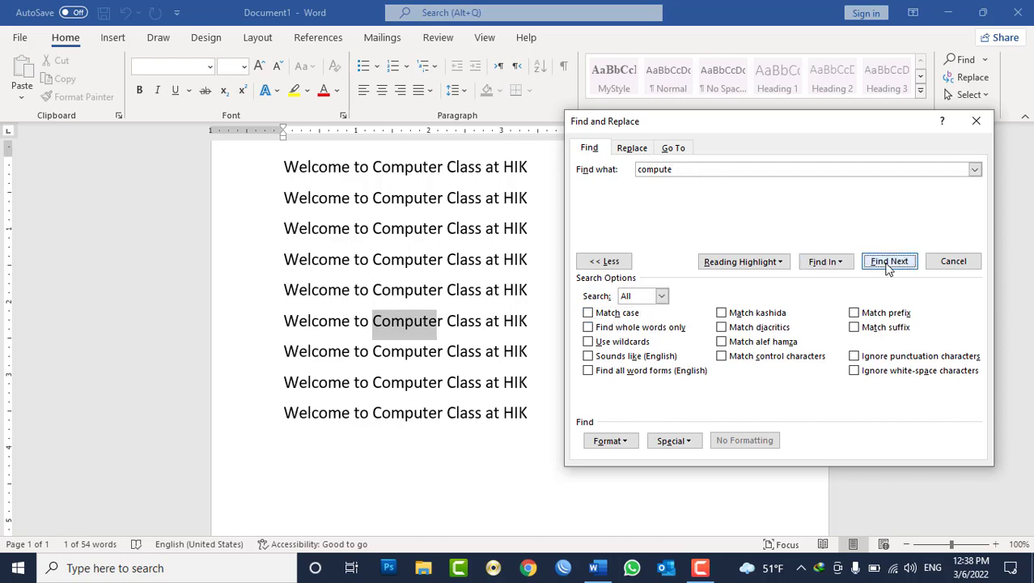
Step: Enable Find whole words only and search 'compute' again, which finds no match
{"action": "left_click", "coordinate": [639, 328]}
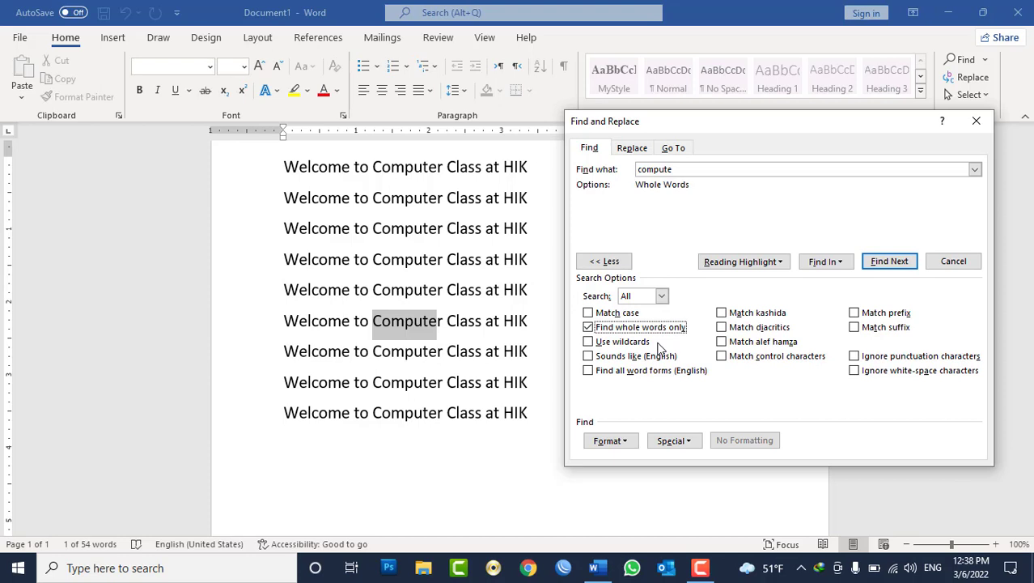
{"action": "left_click", "coordinate": [678, 169]}
{"action": "double_click", "coordinate": [655, 169]}
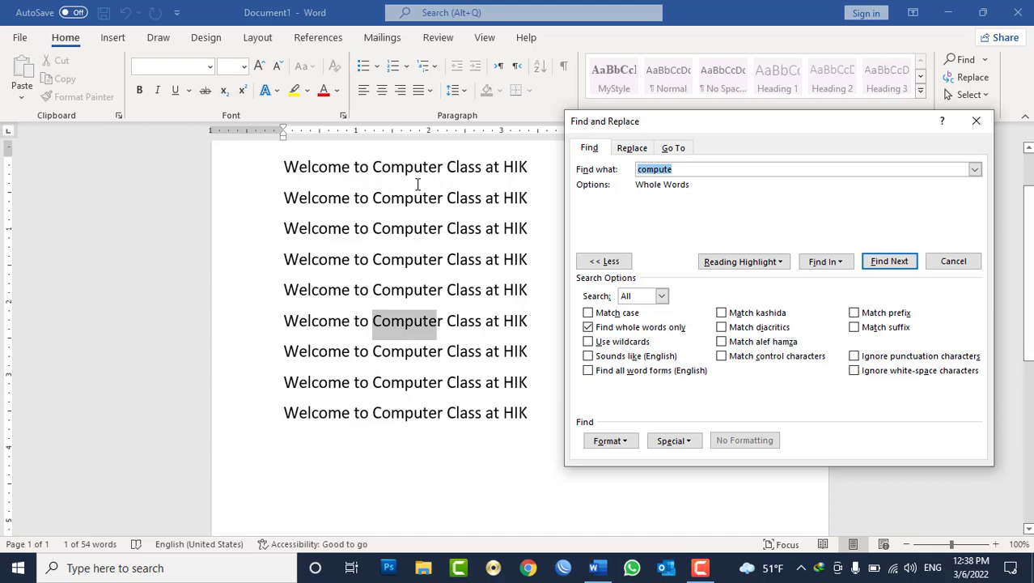
{"action": "left_click", "coordinate": [685, 167]}
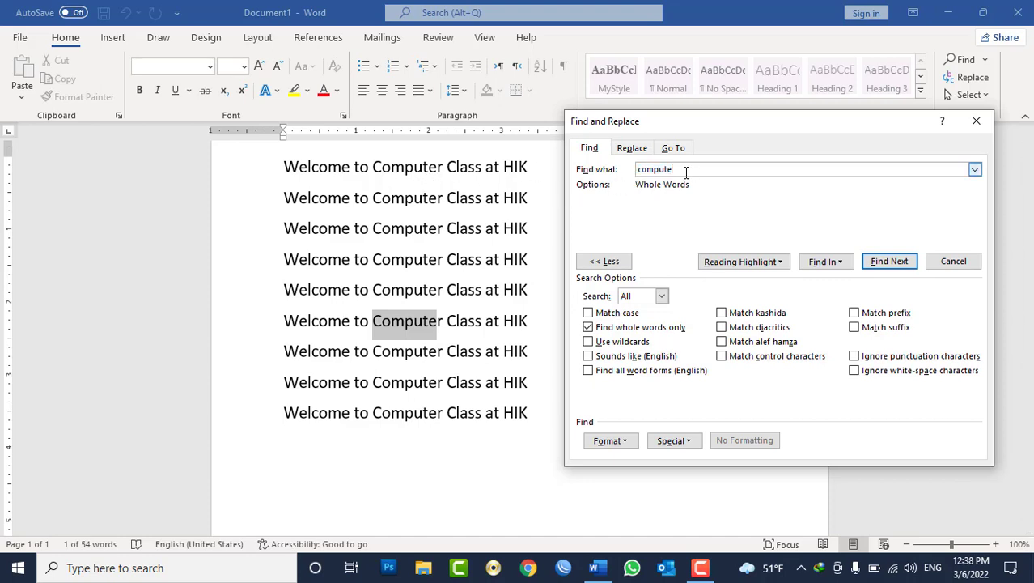
{"action": "left_click_drag", "start_coordinate": [685, 169], "coordinate": [636, 169]}
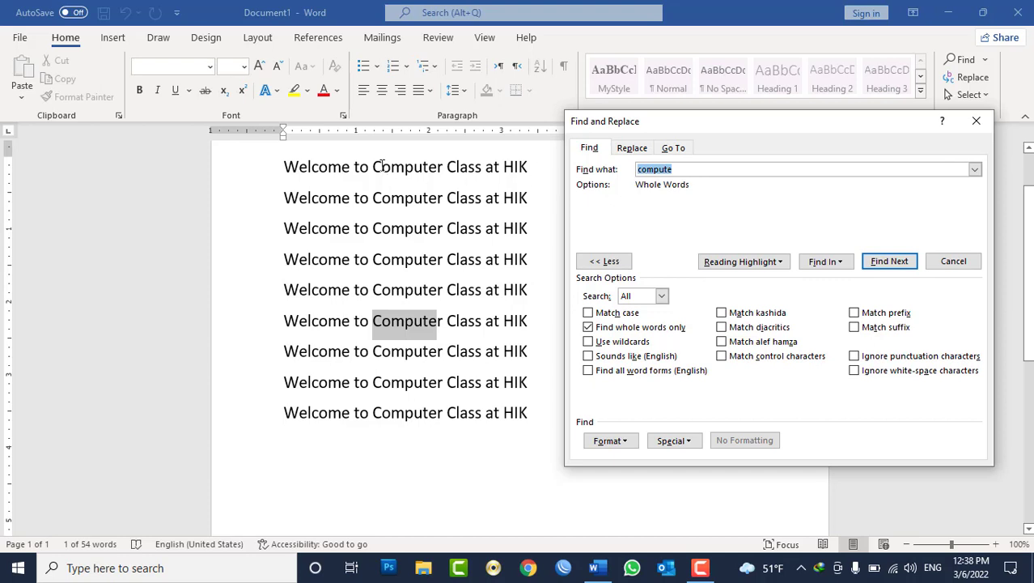
{"action": "left_click", "coordinate": [699, 170]}
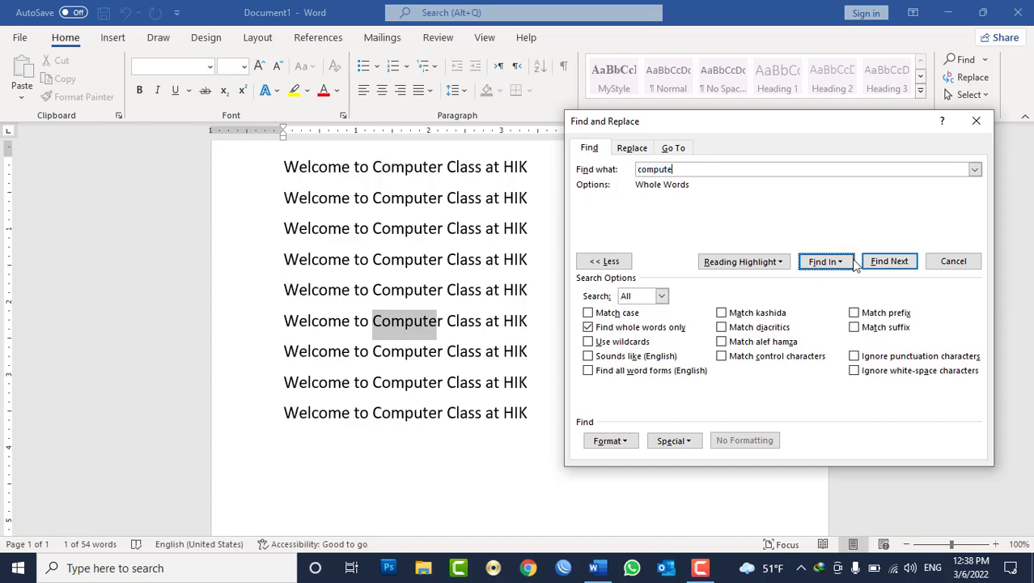
{"action": "left_click", "coordinate": [883, 270]}
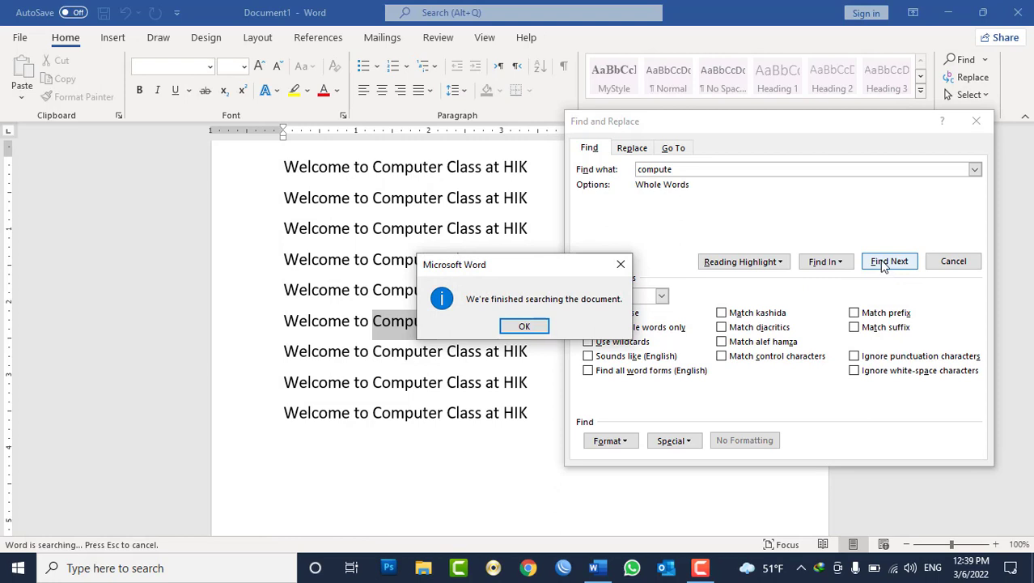
{"action": "left_click_drag", "start_coordinate": [517, 266], "coordinate": [668, 137]}
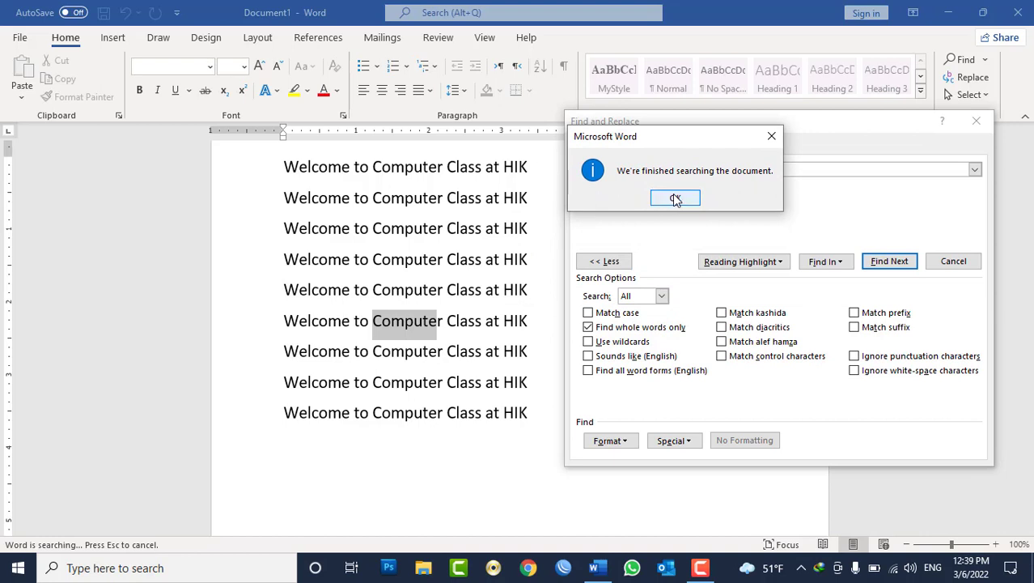
{"action": "left_click", "coordinate": [677, 198]}
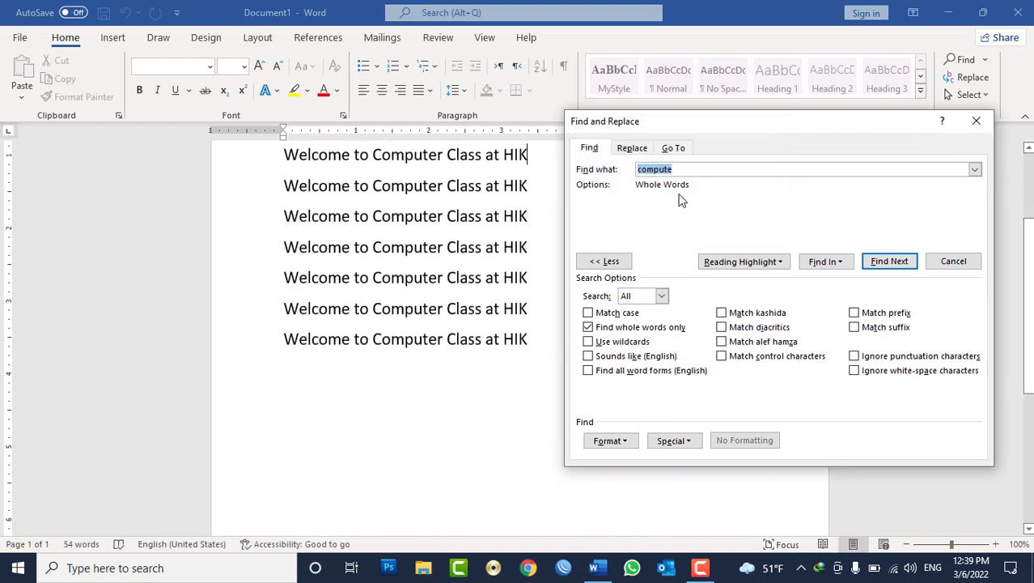
Step: Turn off whole-word matching and step through Use wildcards matches for *c
{"action": "left_click", "coordinate": [645, 327]}
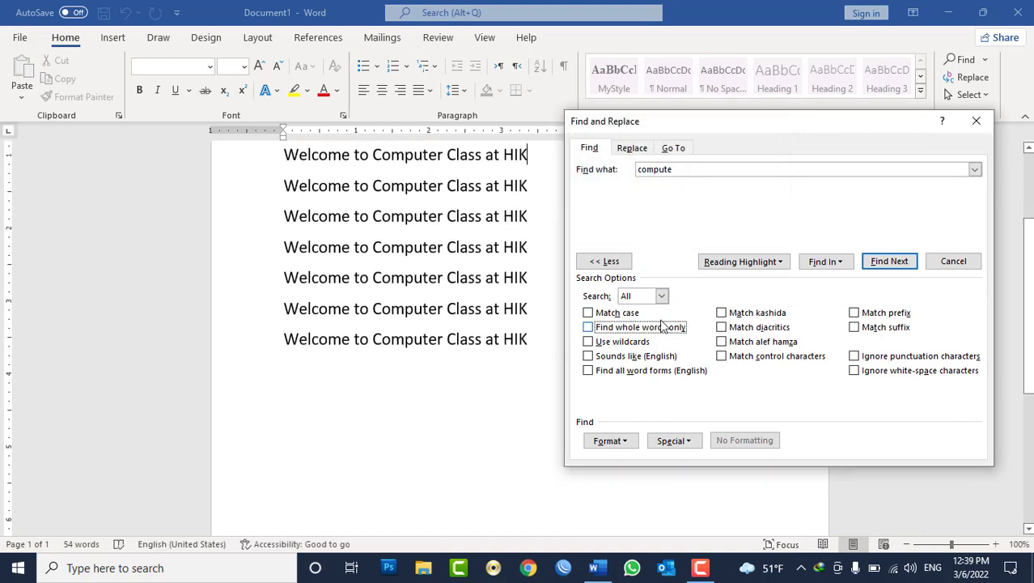
{"action": "left_click", "coordinate": [898, 262]}
{"action": "left_click", "coordinate": [902, 264]}
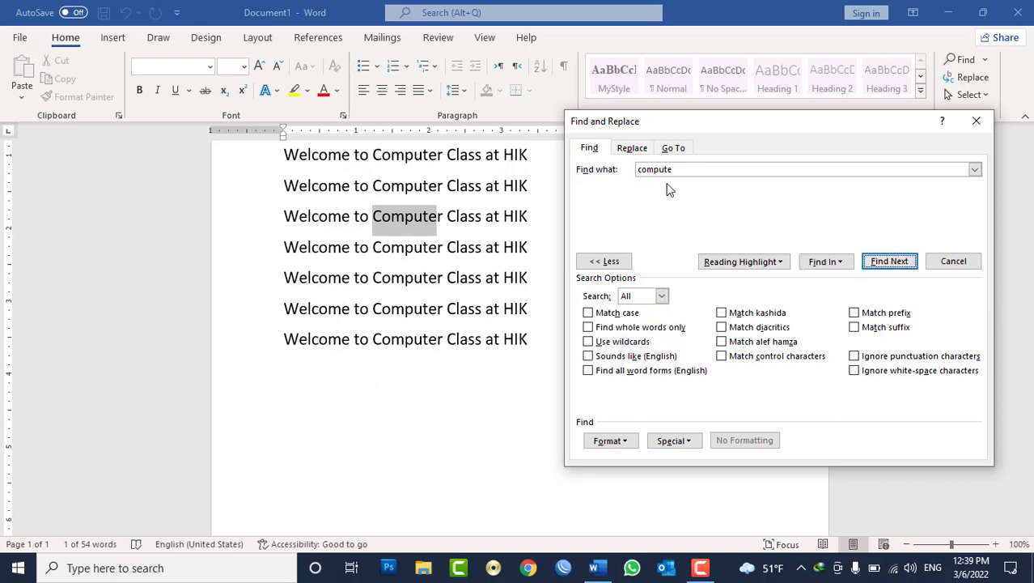
{"action": "left_click_drag", "start_coordinate": [689, 169], "coordinate": [611, 186]}
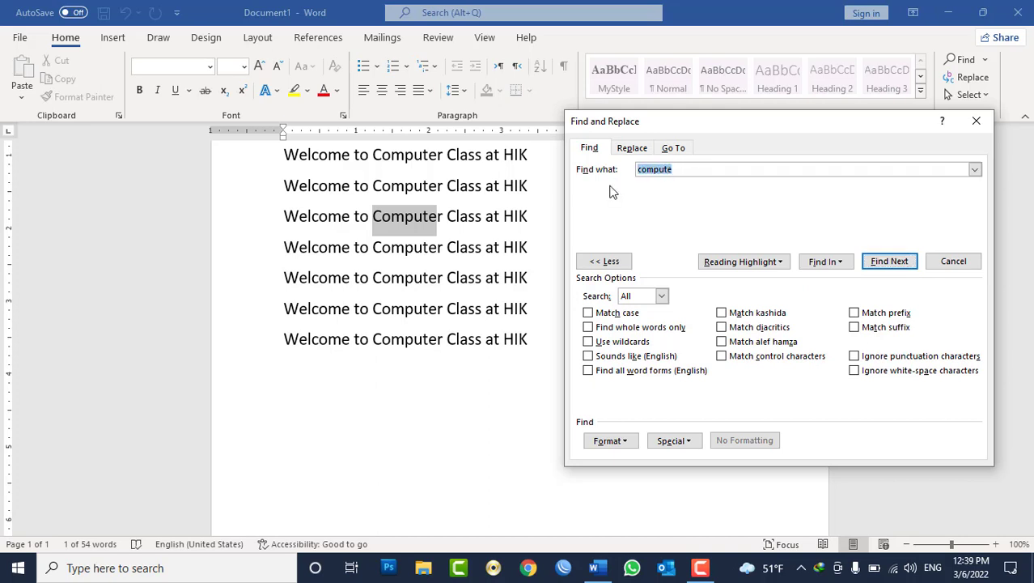
{"action": "type", "text": "*"}
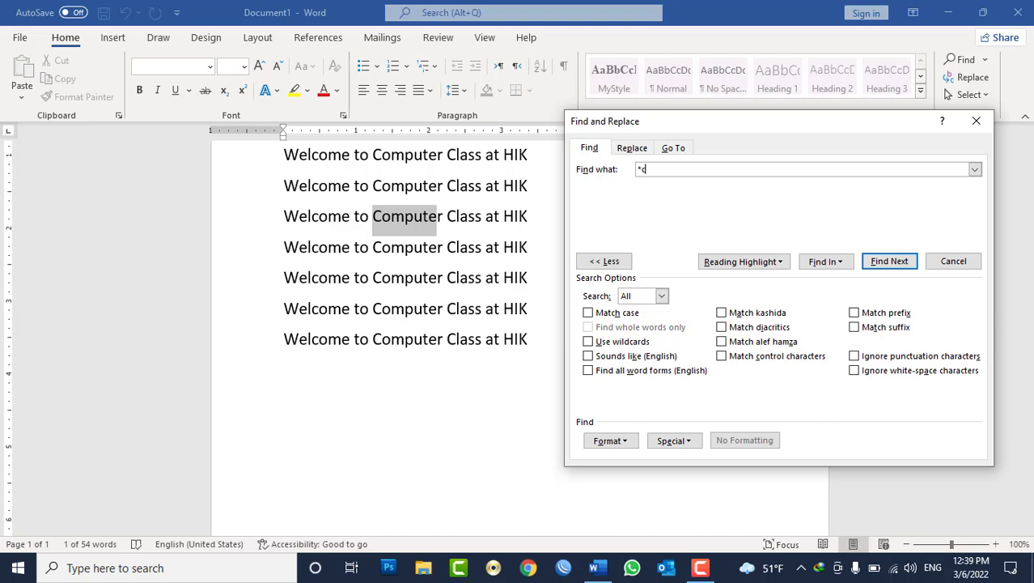
{"action": "left_click", "coordinate": [632, 343]}
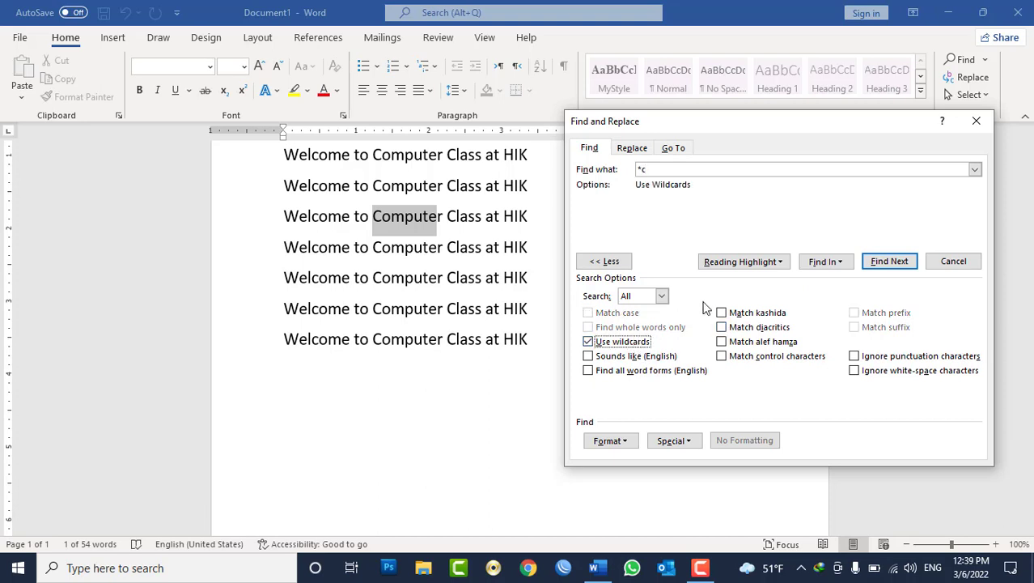
{"action": "left_click", "coordinate": [891, 262]}
{"action": "left_click", "coordinate": [891, 262]}
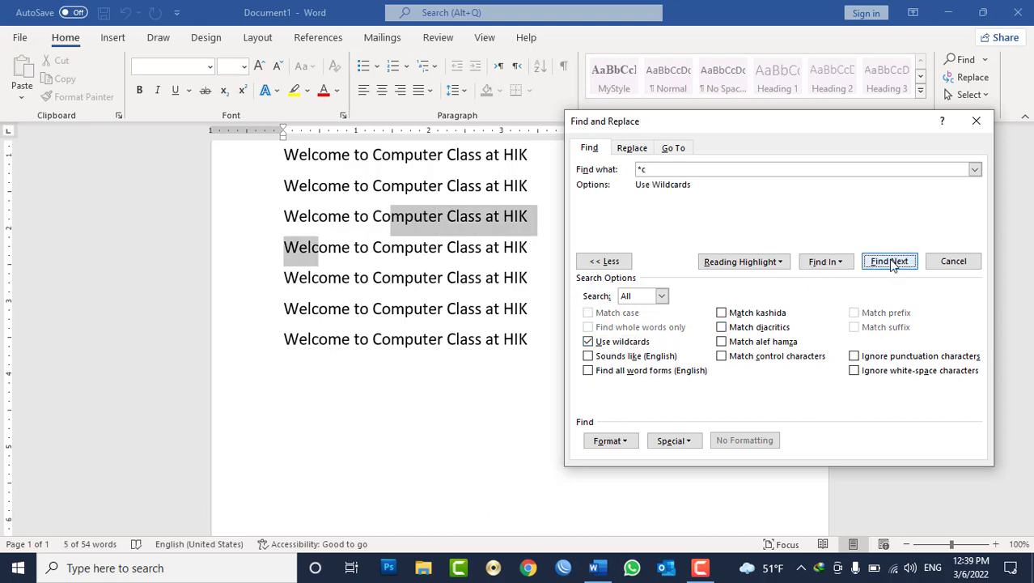
{"action": "left_click", "coordinate": [891, 262]}
Step: Search C* with wildcards through each capital C, then disable wildcards and close Find
{"action": "double_click", "coordinate": [653, 168]}
{"action": "type", "text": "C"}
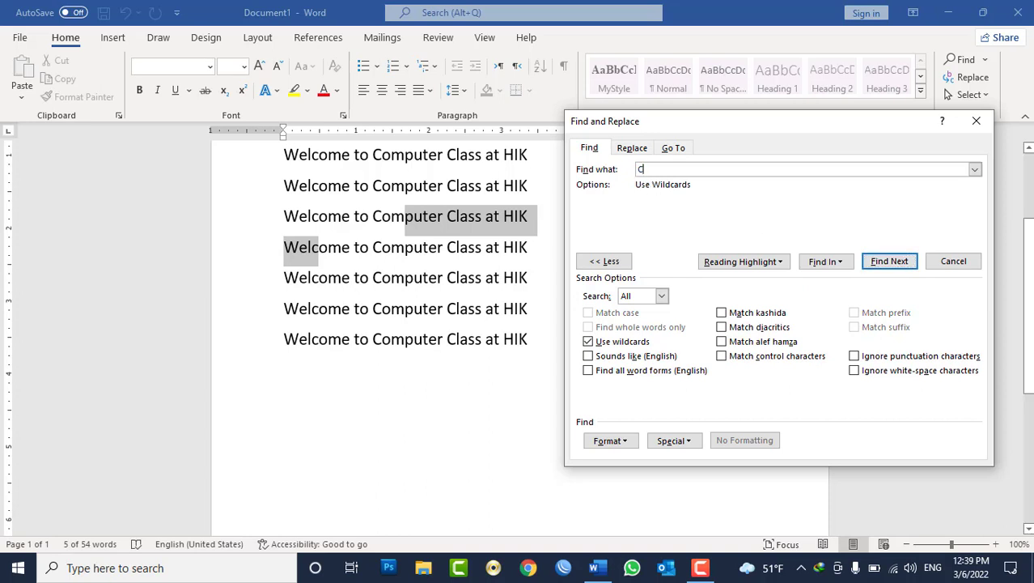
{"action": "left_click", "coordinate": [890, 261]}
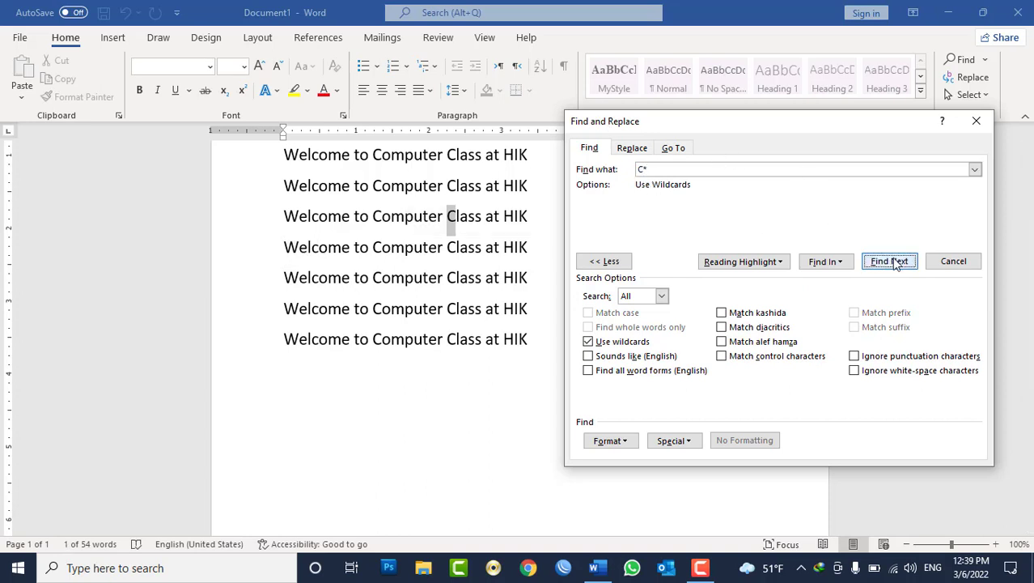
{"action": "left_click", "coordinate": [895, 264]}
{"action": "left_click", "coordinate": [895, 264]}
{"action": "left_click", "coordinate": [895, 264]}
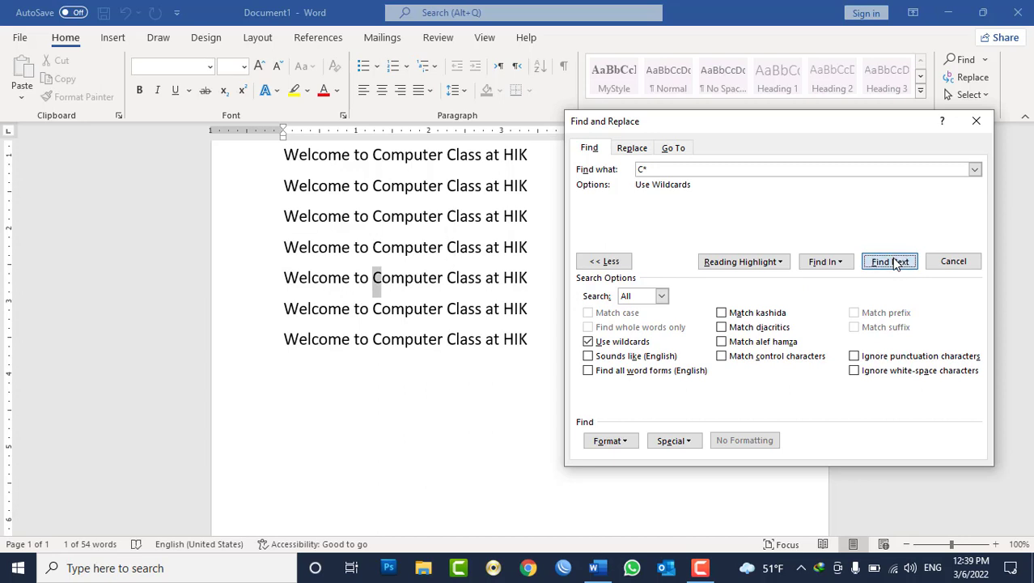
{"action": "left_click", "coordinate": [895, 264]}
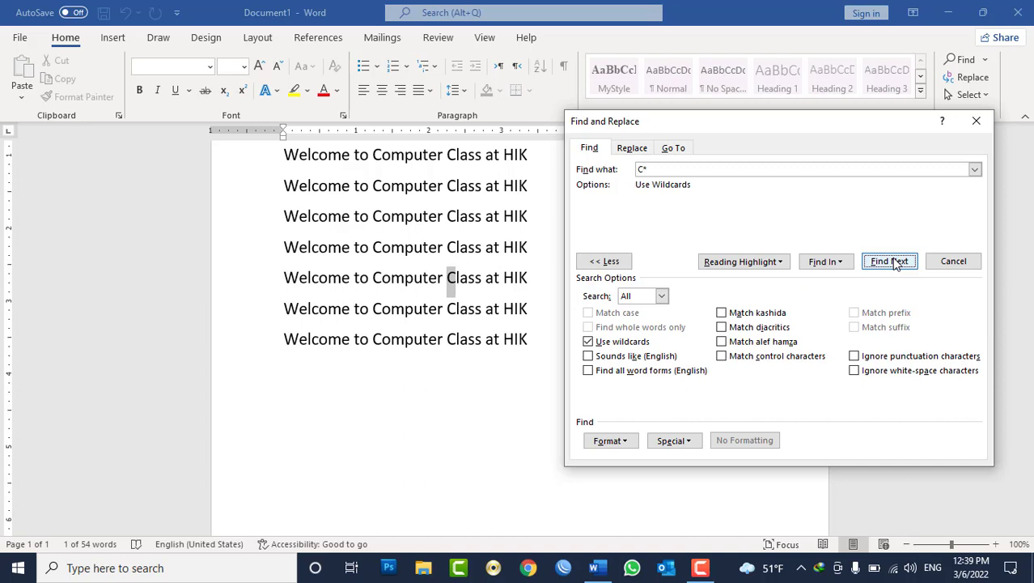
{"action": "left_click", "coordinate": [895, 264]}
{"action": "left_click", "coordinate": [895, 263]}
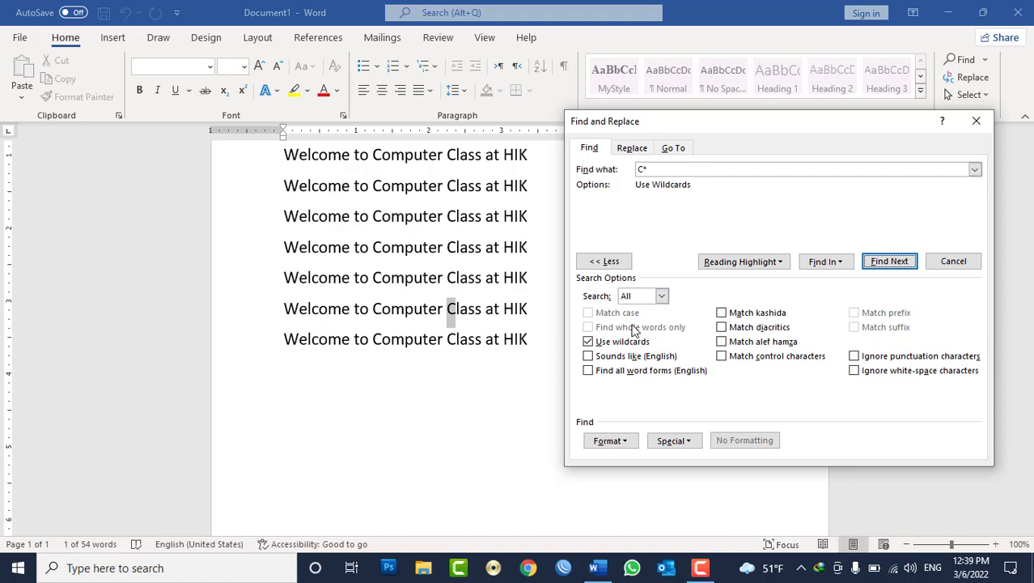
{"action": "left_click", "coordinate": [632, 343]}
{"action": "left_click", "coordinate": [898, 264]}
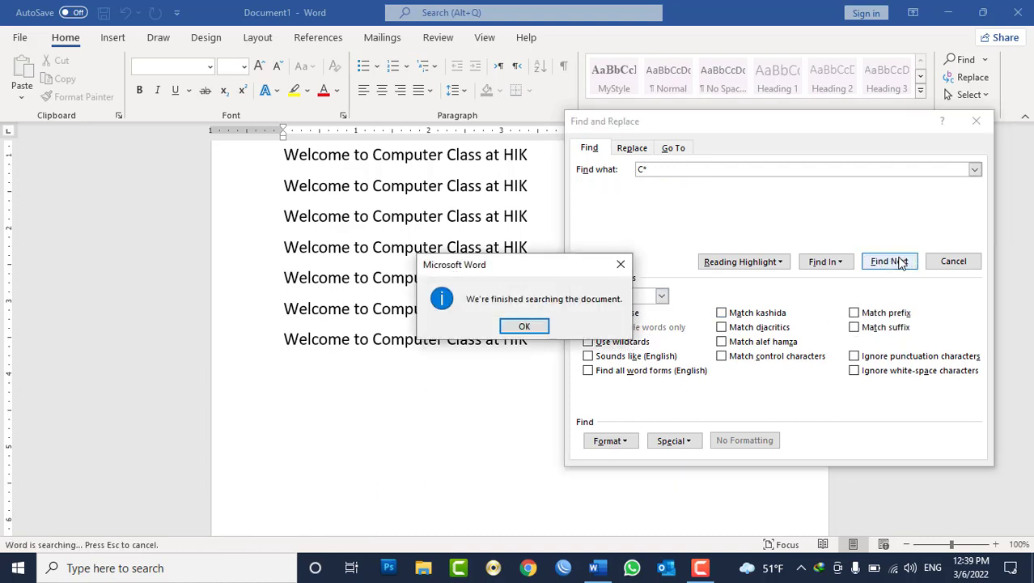
{"action": "left_click", "coordinate": [526, 326]}
{"action": "key", "text": "Escape"}
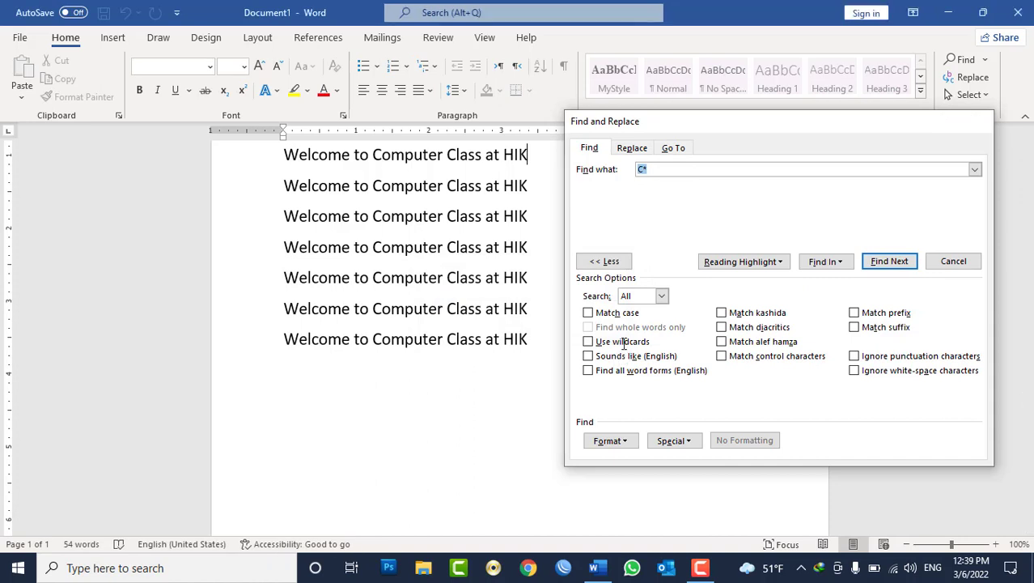
Step: Clear the document, enlarge the font to 28, and type then erase trial words
{"action": "key", "text": "ctrl+a"}
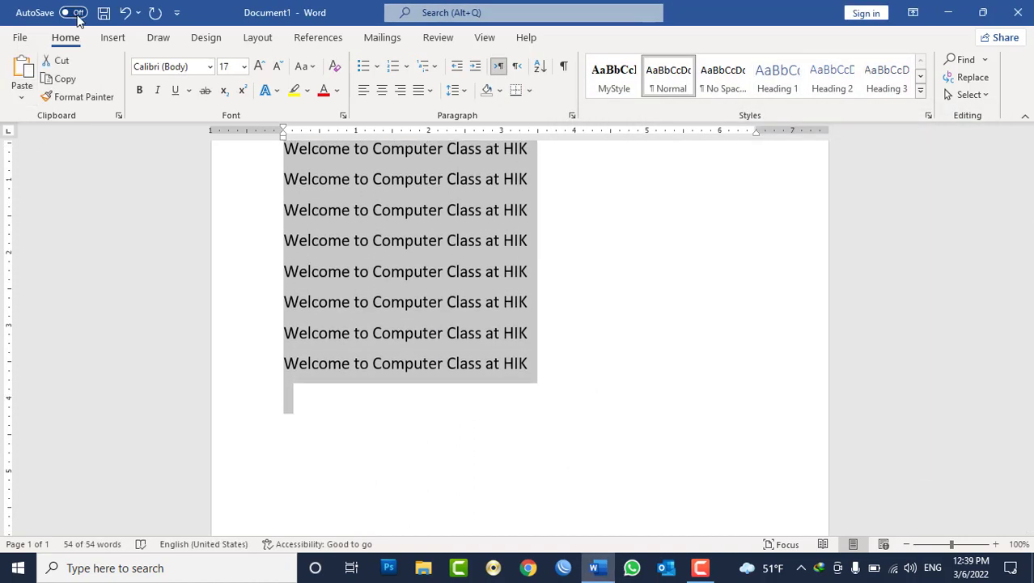
{"action": "key", "text": "Delete"}
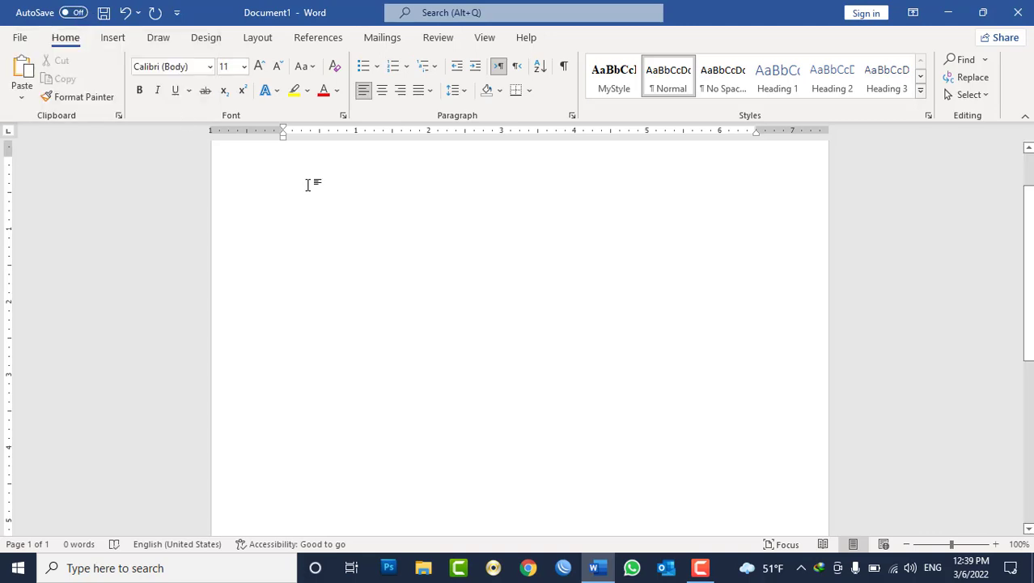
{"action": "key", "text": "ctrl+shift+period"}
{"action": "key", "text": "ctrl+shift+period"}
{"action": "key", "text": "ctrl+shift+period"}
{"action": "key", "text": "ctrl+a"}
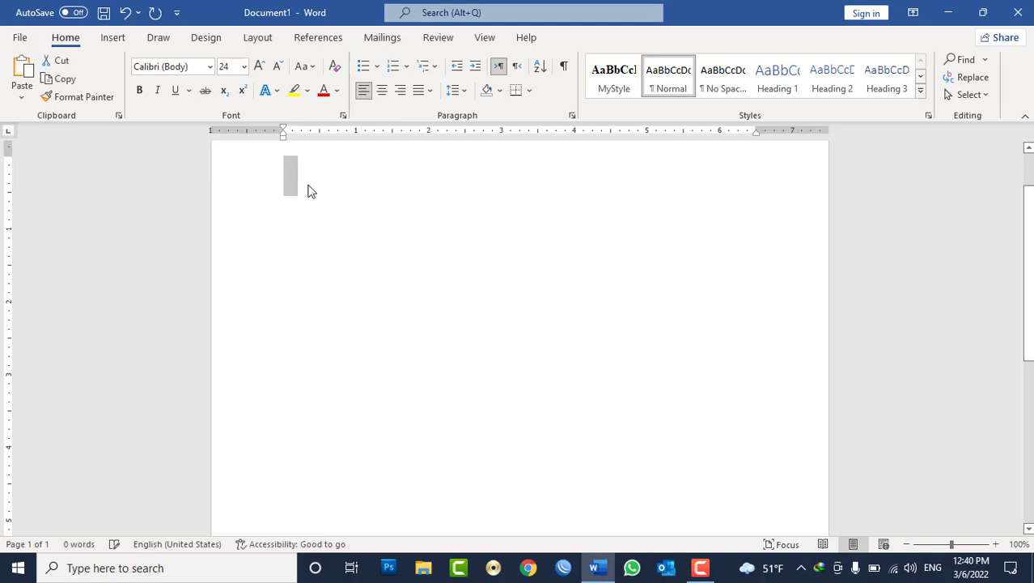
{"action": "key", "text": "ctrl+shift+period"}
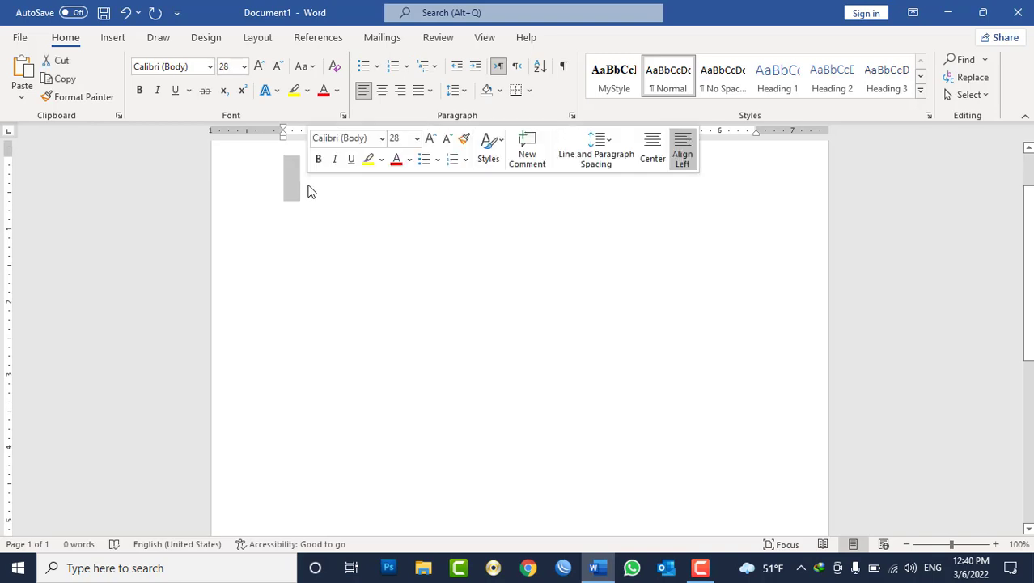
{"action": "type", "text": "good"}
{"action": "key", "text": "Return"}
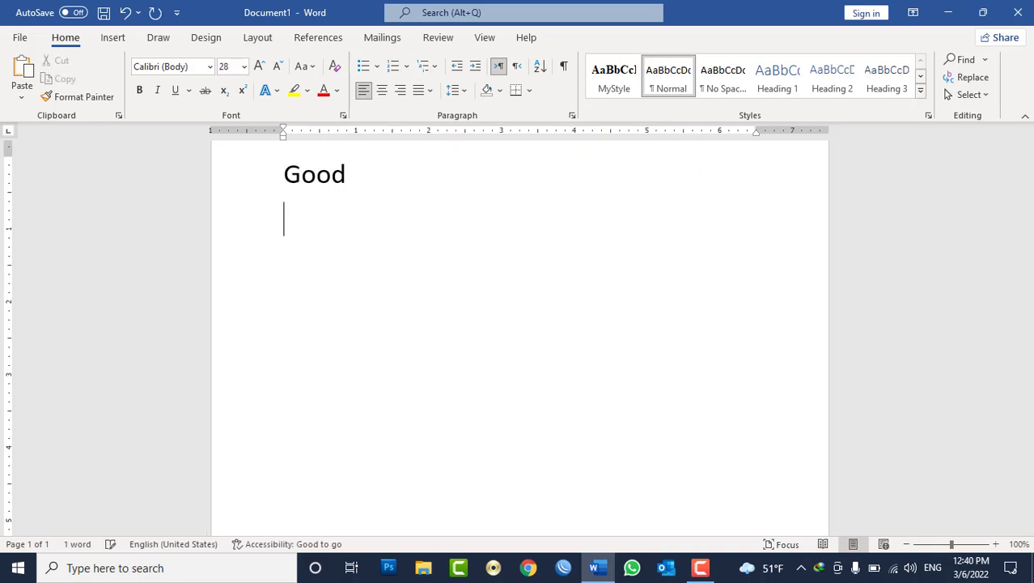
{"action": "type", "text": "gooooooo"}
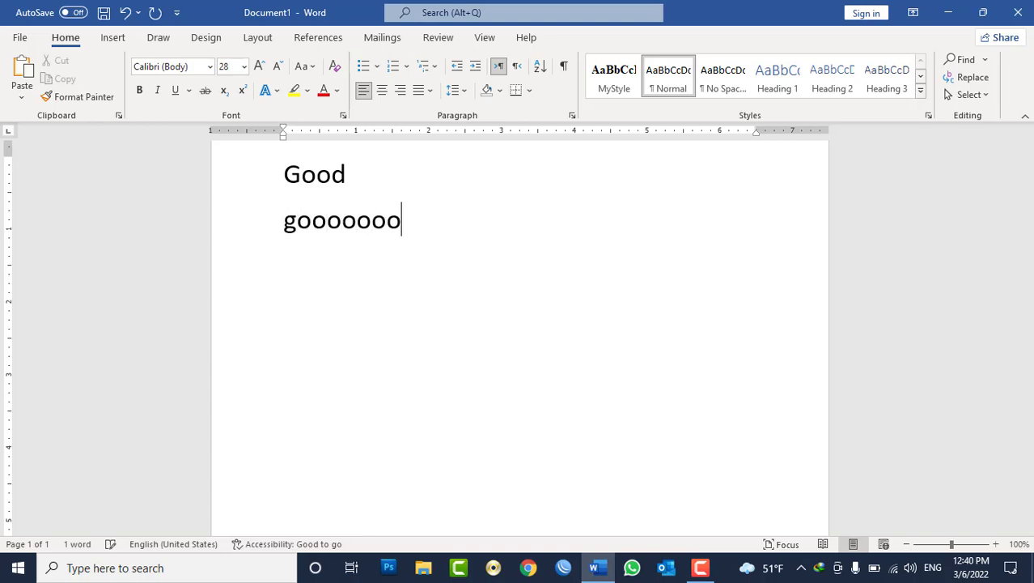
{"action": "type", "text": "d"}
{"action": "key", "text": "BackSpace"}
{"action": "key", "text": "BackSpace"}
{"action": "key", "text": "BackSpace"}
{"action": "key", "text": "BackSpace"}
{"action": "key", "text": "BackSpace"}
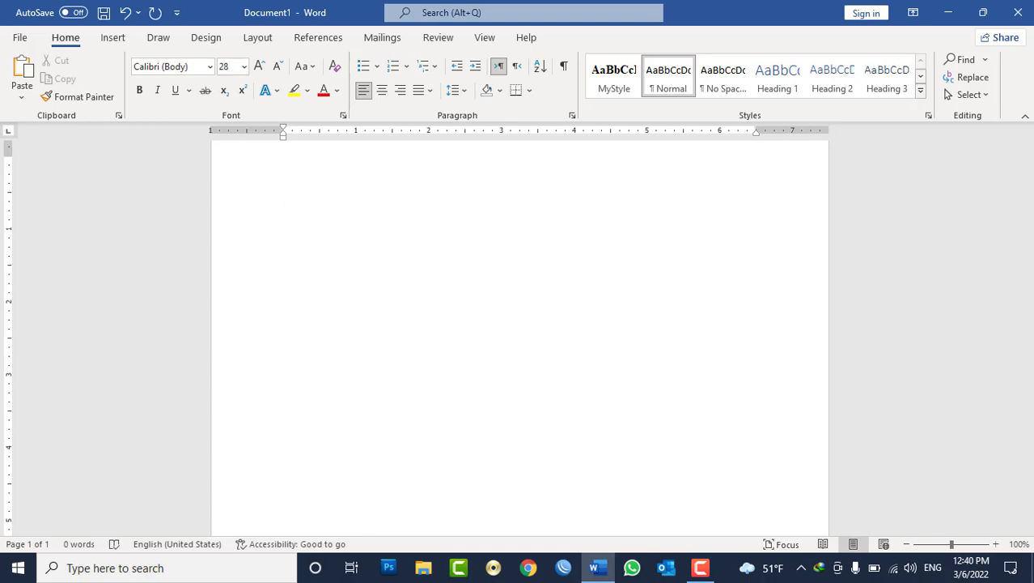
Step: Type Have, Hav and Haav on three separate lines
{"action": "type", "text": "have"}
{"action": "key", "text": "Return"}
{"action": "type", "text": "h"}
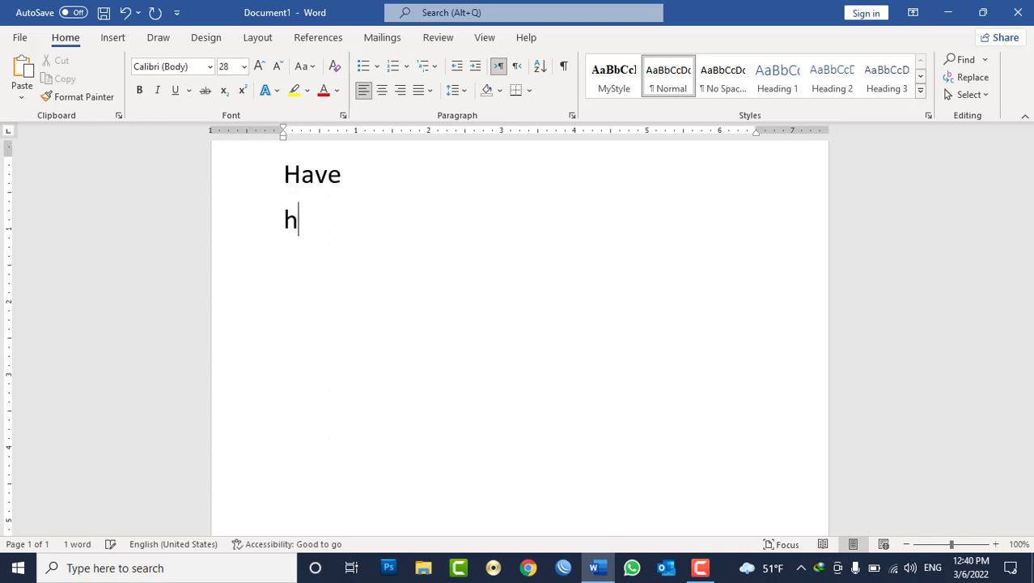
{"action": "type", "text": "av"}
{"action": "key", "text": "Return"}
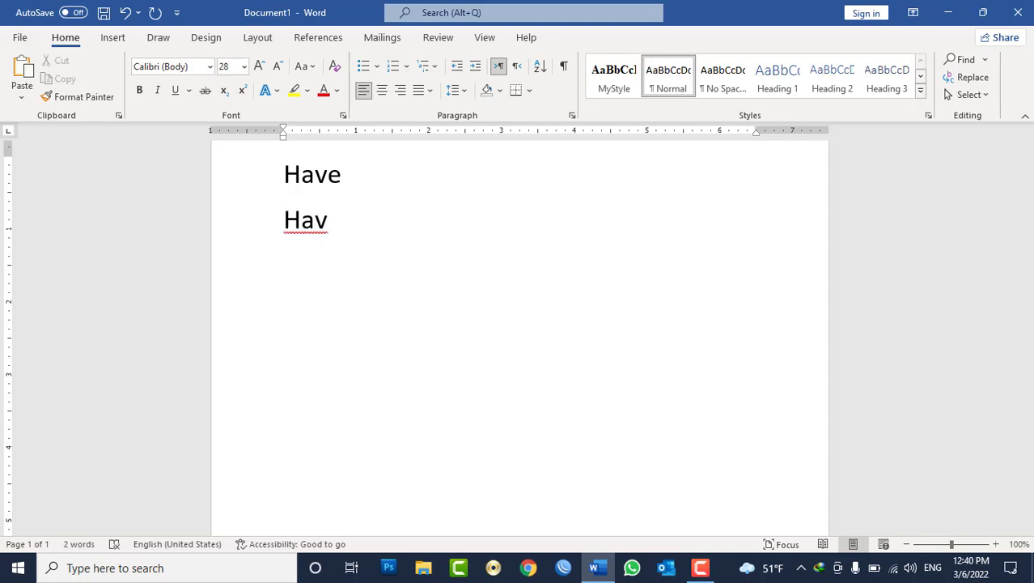
{"action": "type", "text": "haav"}
{"action": "key", "text": "Return"}
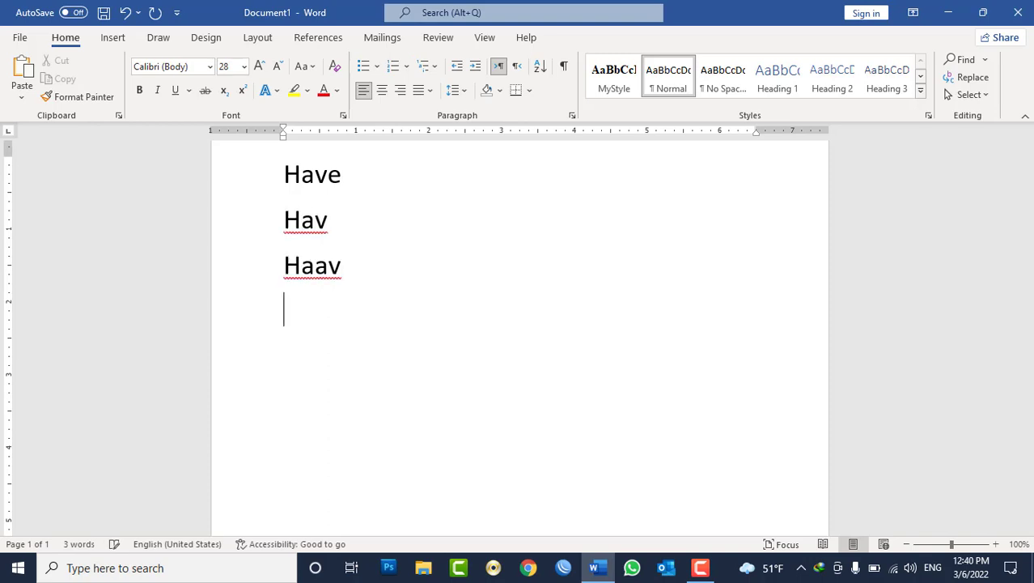
{"action": "key", "text": "BackSpace"}
Step: Run a plain Advanced Find for 'have' and dismiss the finished message
{"action": "left_click", "coordinate": [987, 61]}
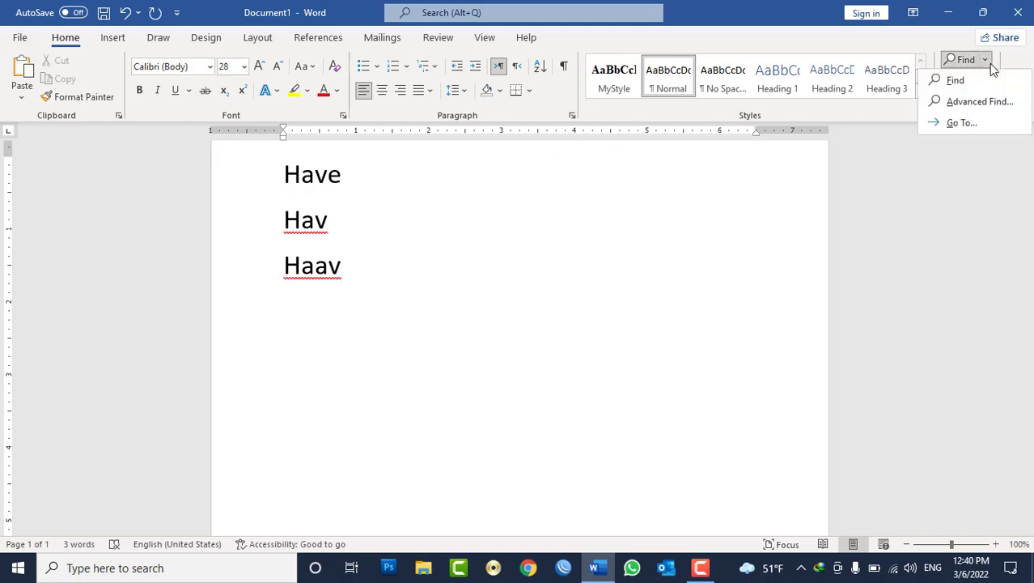
{"action": "left_click", "coordinate": [970, 103]}
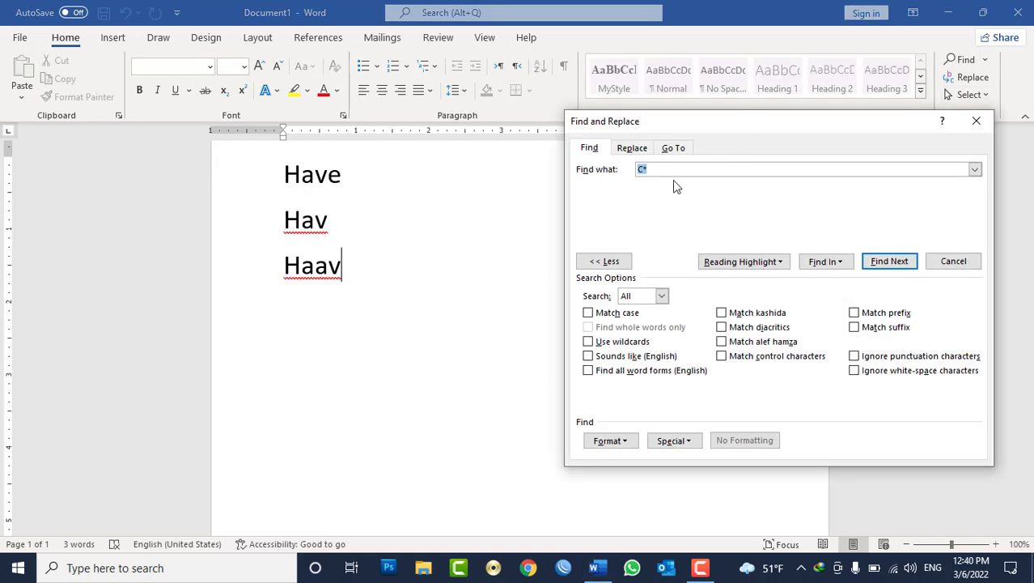
{"action": "type", "text": "have"}
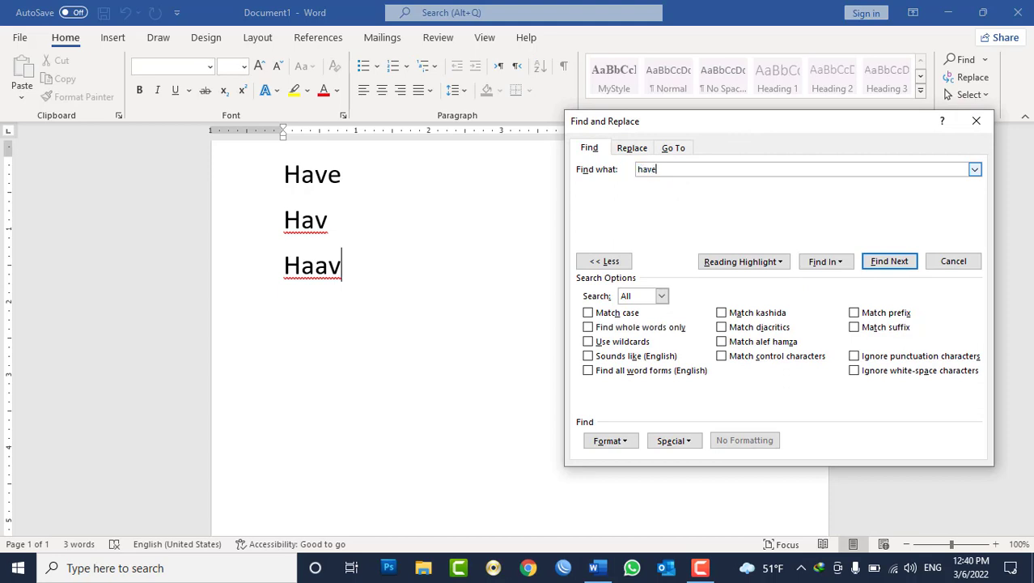
{"action": "left_click", "coordinate": [897, 267]}
{"action": "left_click", "coordinate": [897, 267]}
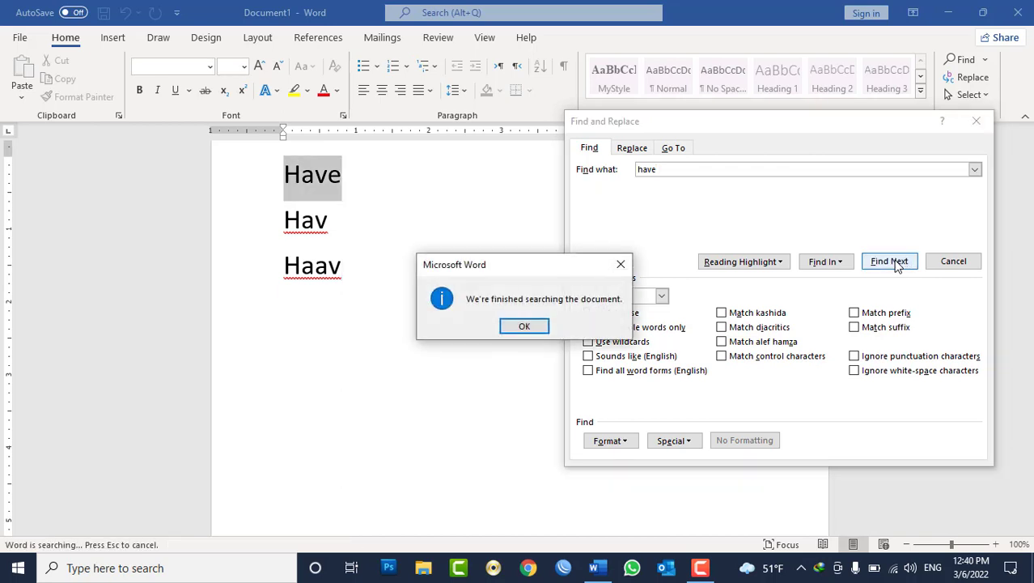
{"action": "left_click", "coordinate": [526, 324]}
{"action": "scroll", "coordinate": [498, 284], "scroll_direction": "up", "scroll_amount": 5}
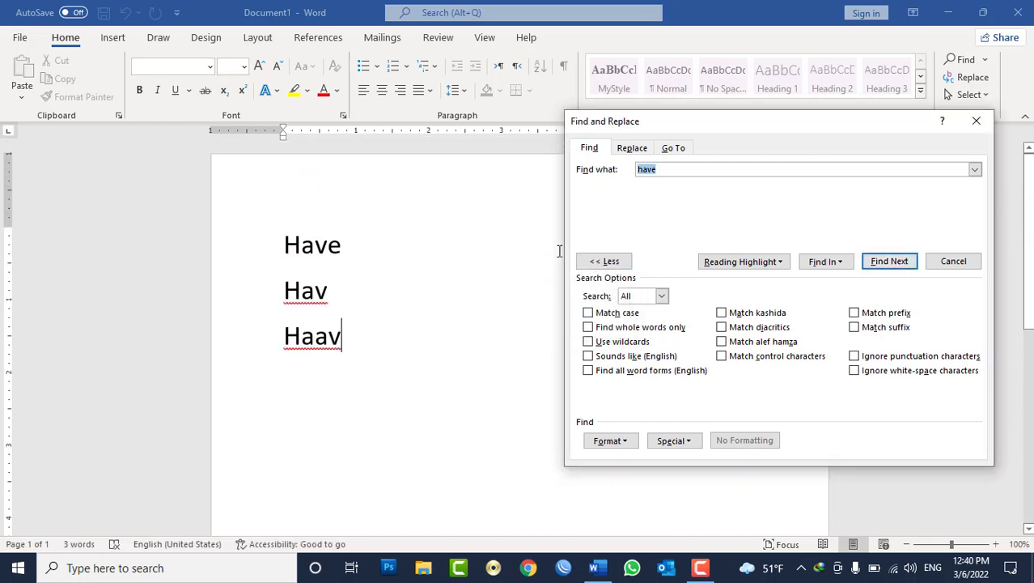
{"action": "left_click", "coordinate": [670, 171]}
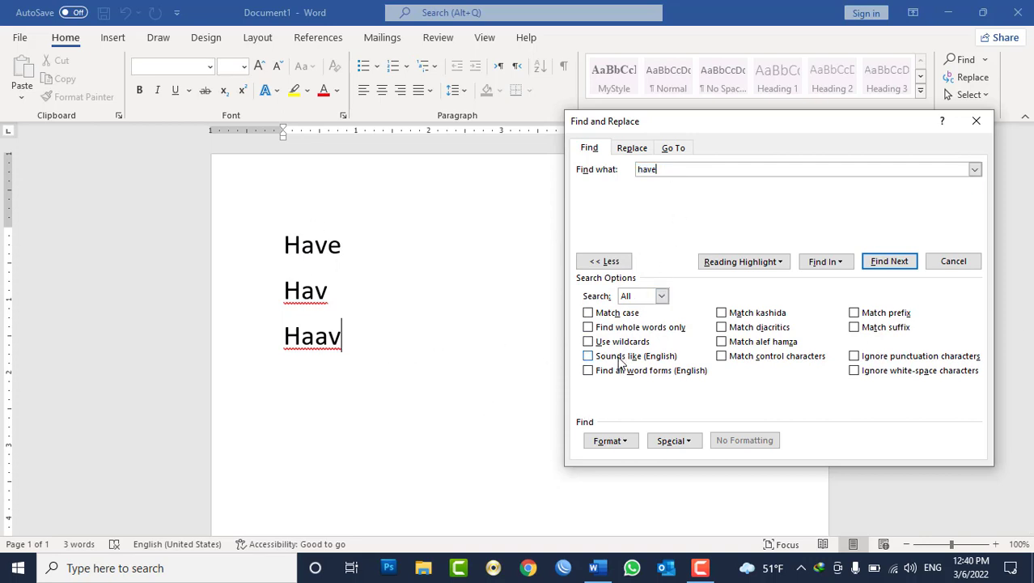
Step: Enable Sounds like (English) to find Have, Hav and Haav, then disable it
{"action": "left_click", "coordinate": [617, 357]}
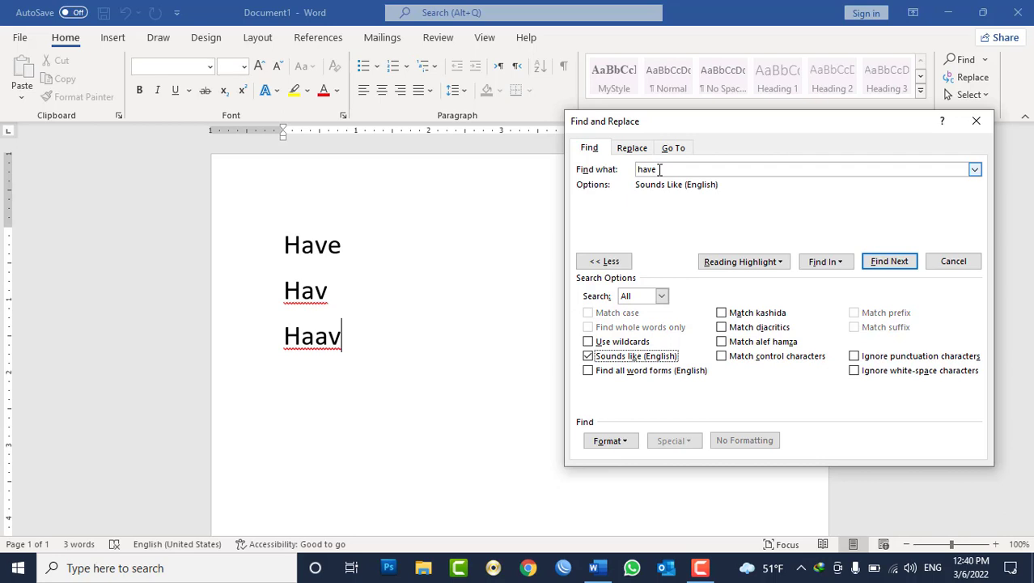
{"action": "left_click", "coordinate": [906, 267]}
{"action": "left_click", "coordinate": [907, 267]}
{"action": "left_click", "coordinate": [907, 268]}
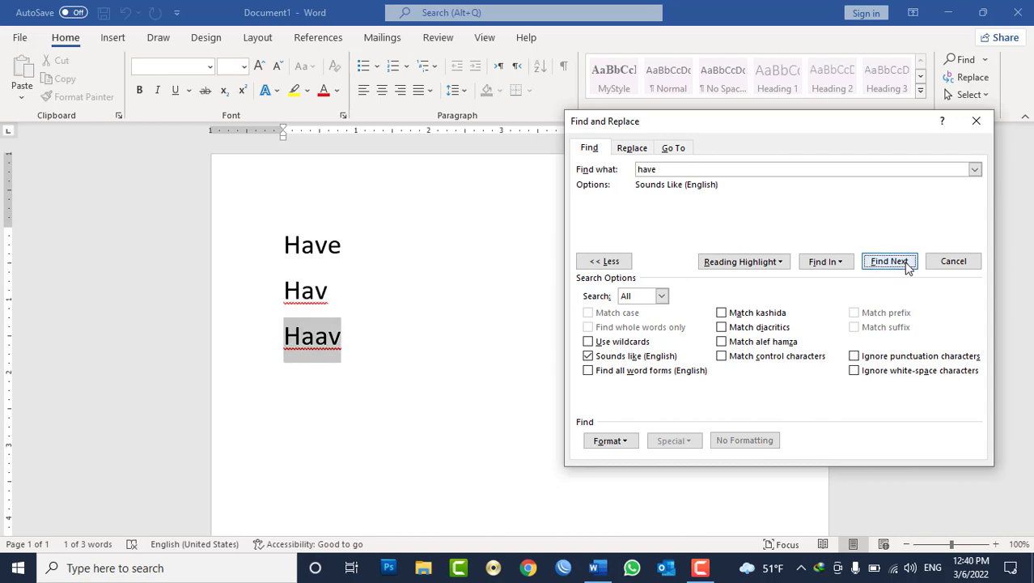
{"action": "left_click", "coordinate": [625, 356]}
Step: Close the Find window and delete the Have, Hav and Haav lines
{"action": "left_click", "coordinate": [937, 265]}
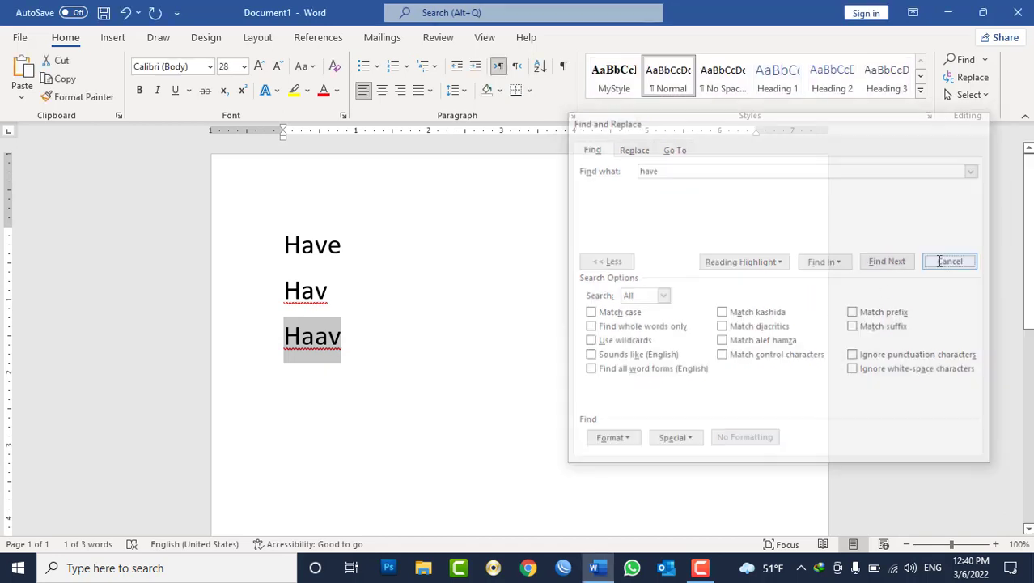
{"action": "left_click_drag", "start_coordinate": [410, 350], "coordinate": [181, 210]}
{"action": "key", "text": "Delete"}
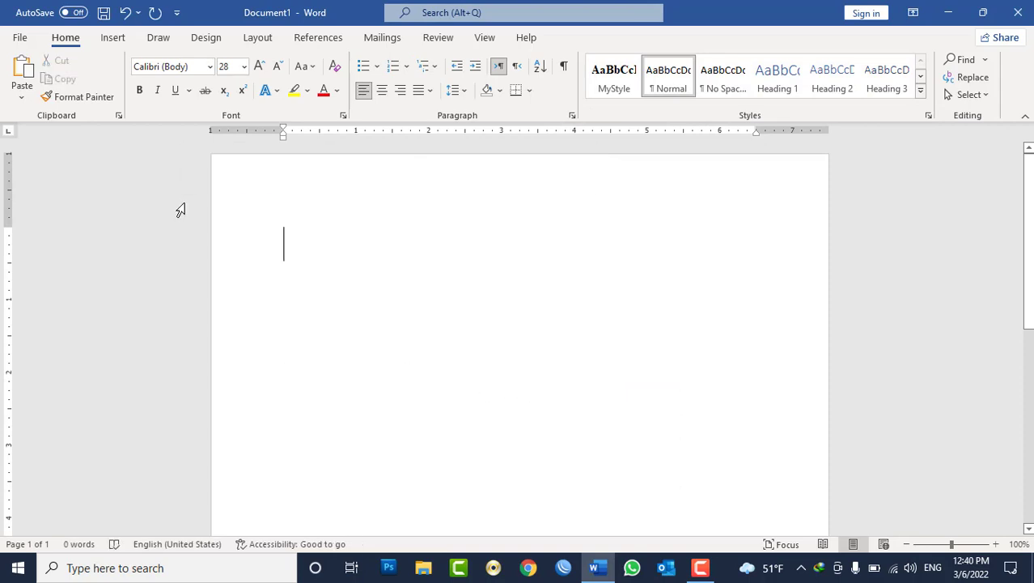
Step: Type Go, Went and Gone on separate lines, correcting the 'wnt' typo
{"action": "type", "text": "go"}
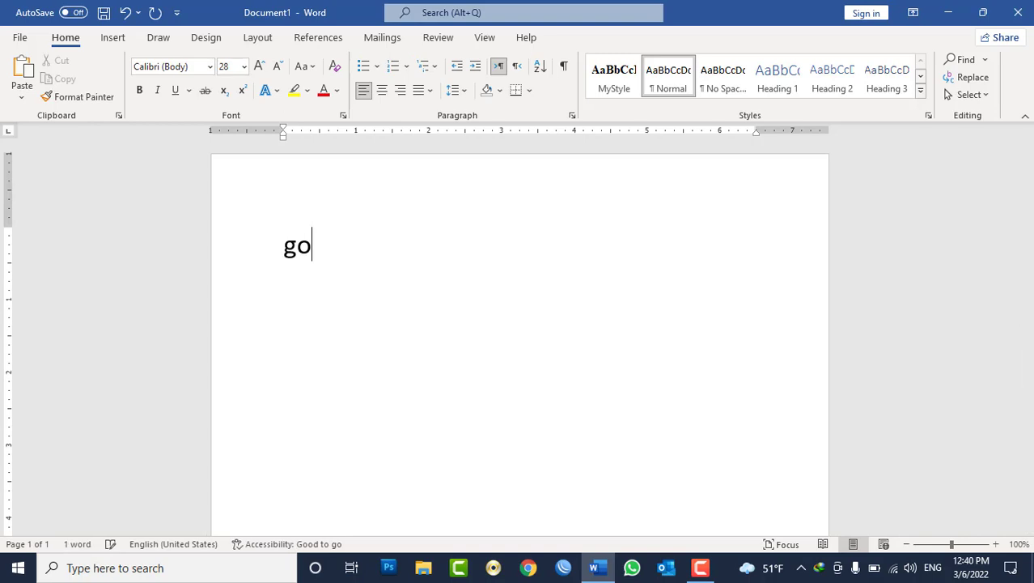
{"action": "key", "text": "Return"}
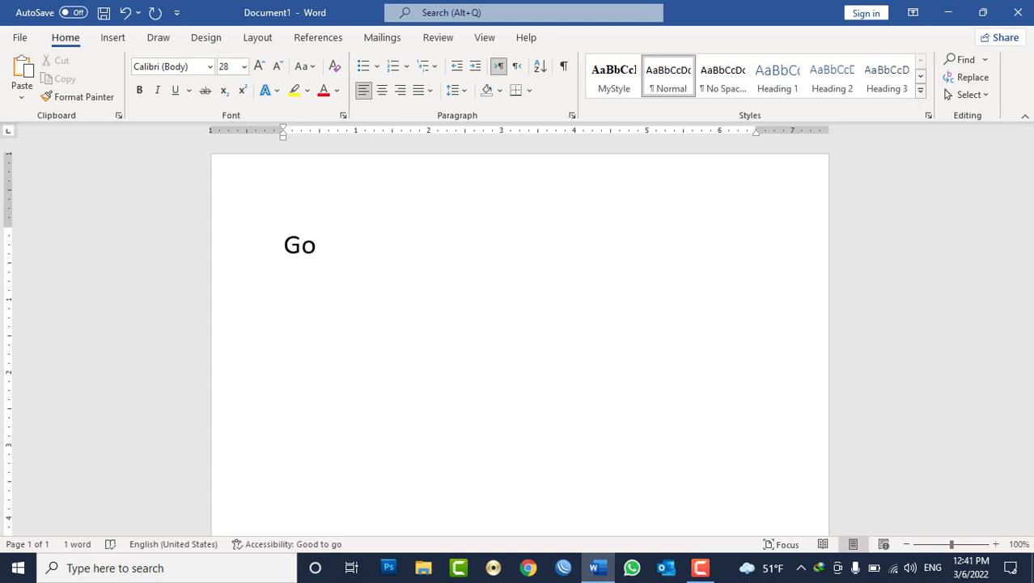
{"action": "type", "text": "wnt"}
{"action": "key", "text": "Return"}
{"action": "key", "text": "BackSpace"}
{"action": "key", "text": "BackSpace"}
{"action": "key", "text": "BackSpace"}
{"action": "type", "text": "en"}
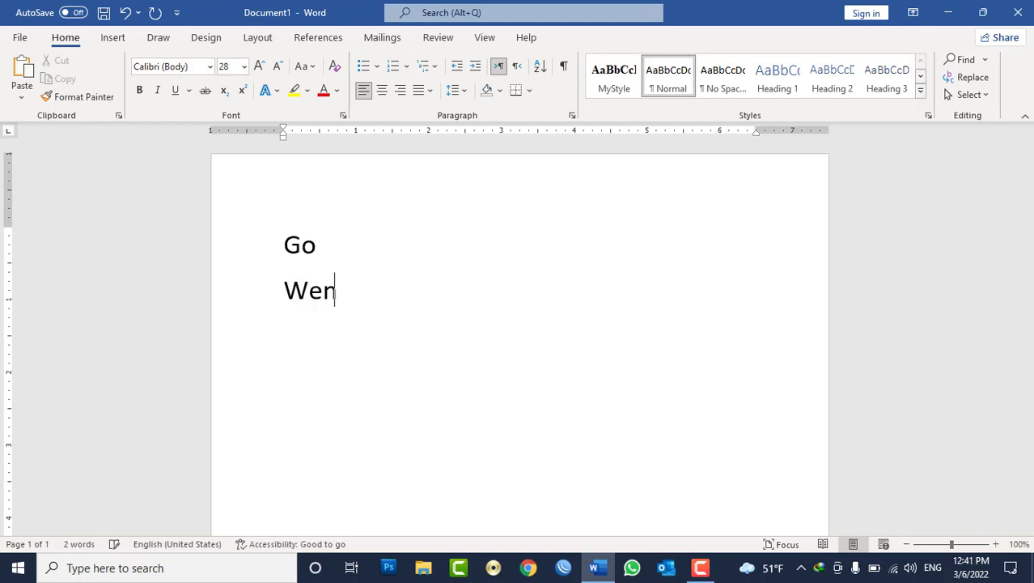
{"action": "type", "text": "t"}
{"action": "key", "text": "Return"}
{"action": "type", "text": "gone"}
{"action": "key", "text": "Return"}
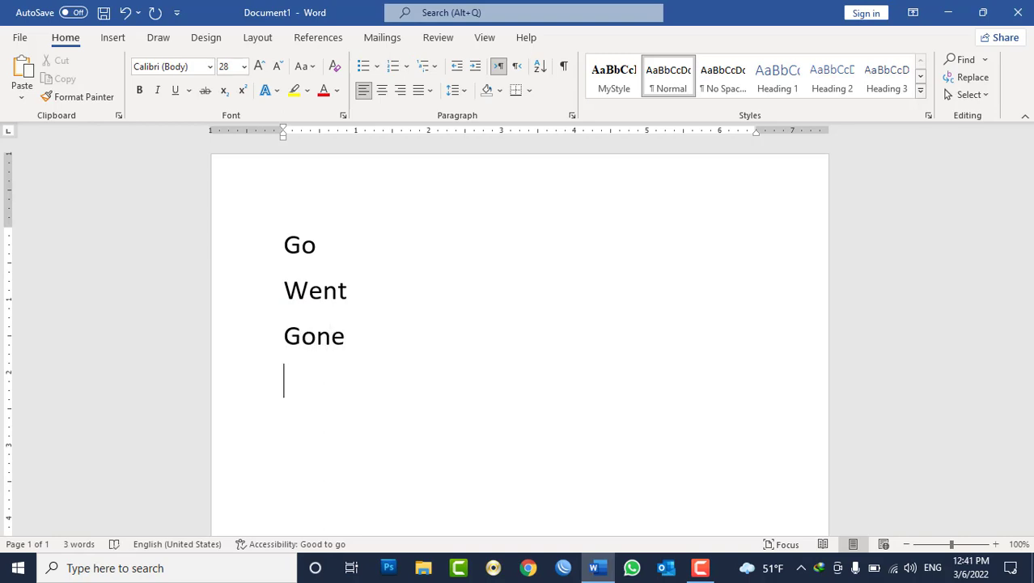
Step: In Advanced Find, search for 'go' with Sounds like off and Find all word forms on
{"action": "left_click", "coordinate": [984, 60]}
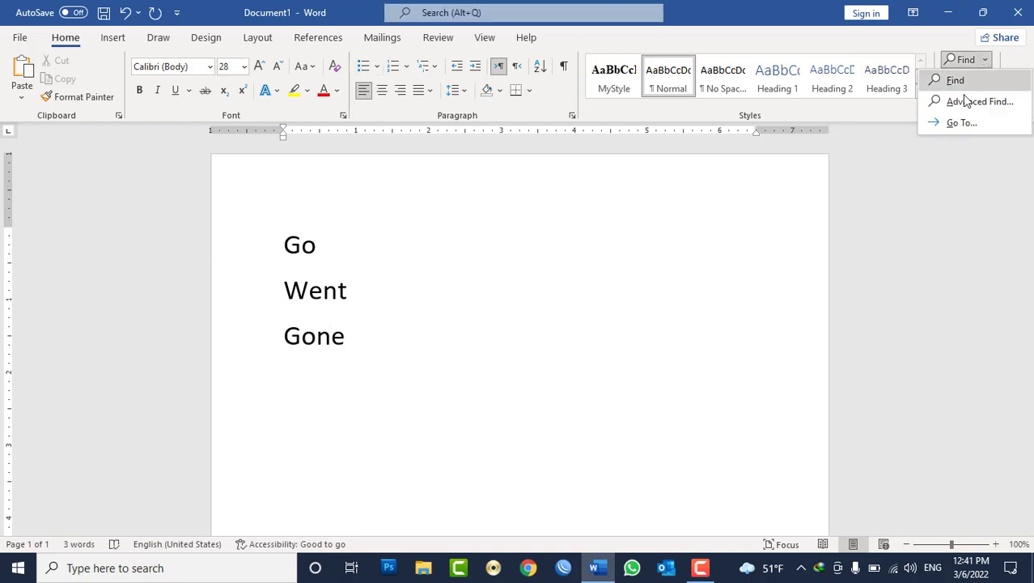
{"action": "left_click", "coordinate": [967, 100]}
{"action": "type", "text": "go"}
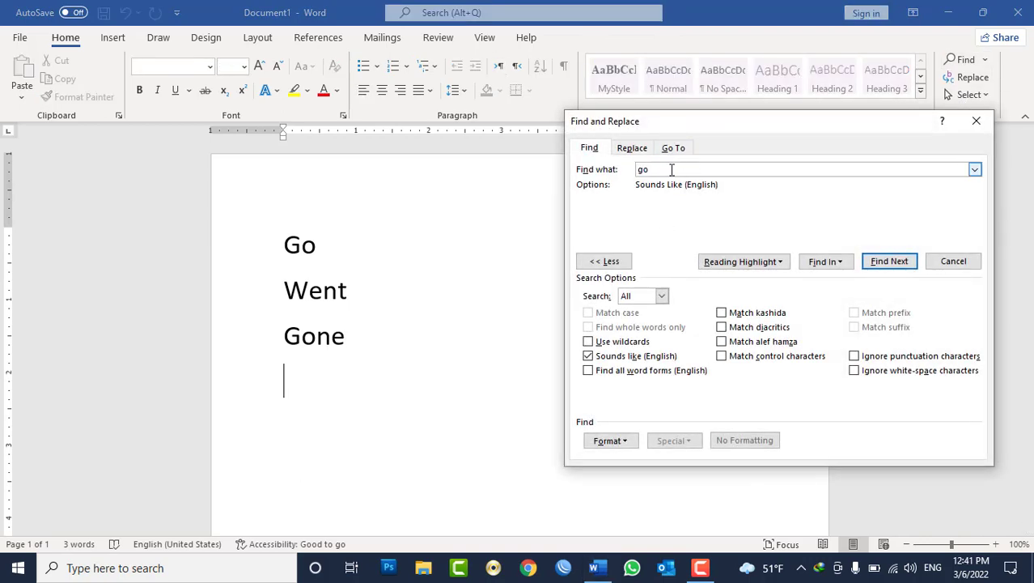
{"action": "left_click", "coordinate": [609, 356]}
{"action": "left_click", "coordinate": [612, 373]}
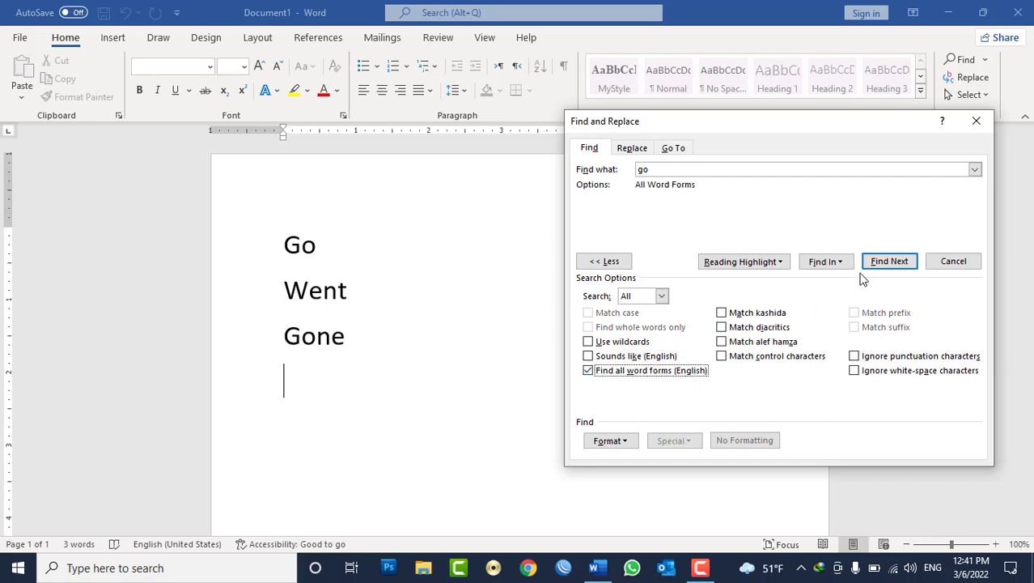
Step: Step through Go, Went and Gone, then turn off Find all word forms and close
{"action": "left_click", "coordinate": [888, 262]}
{"action": "left_click", "coordinate": [890, 262]}
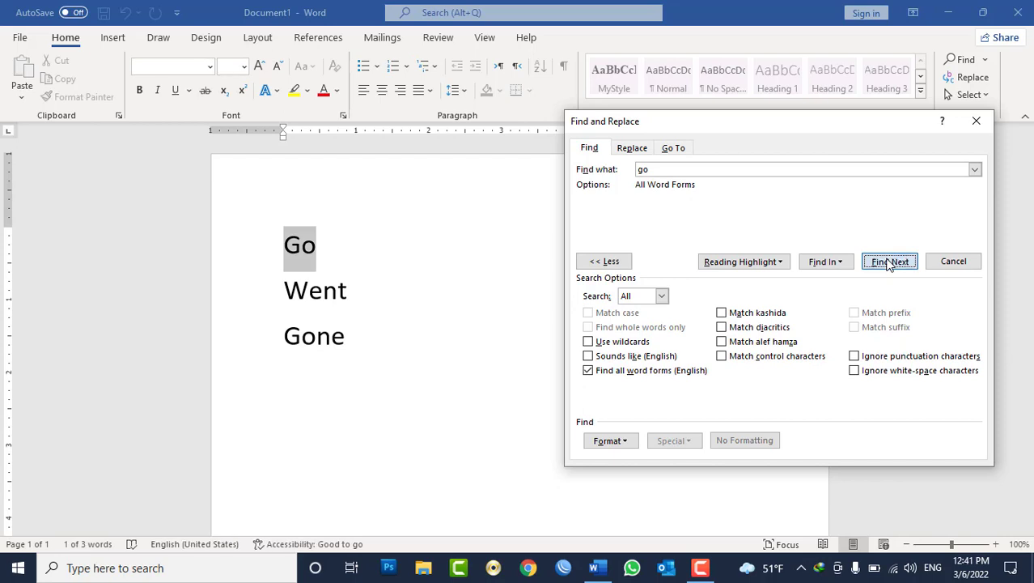
{"action": "left_click", "coordinate": [889, 262]}
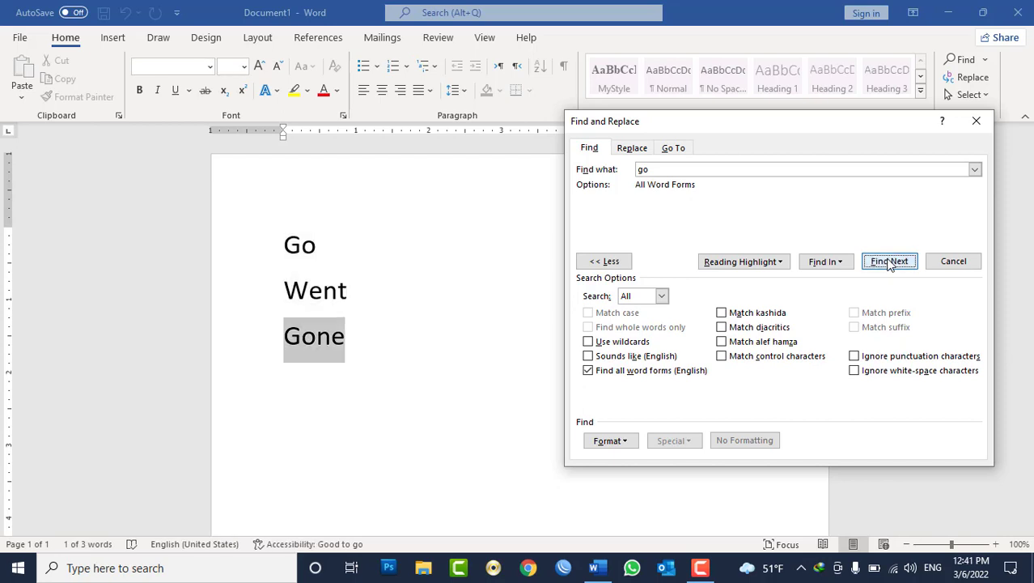
{"action": "left_click", "coordinate": [651, 371]}
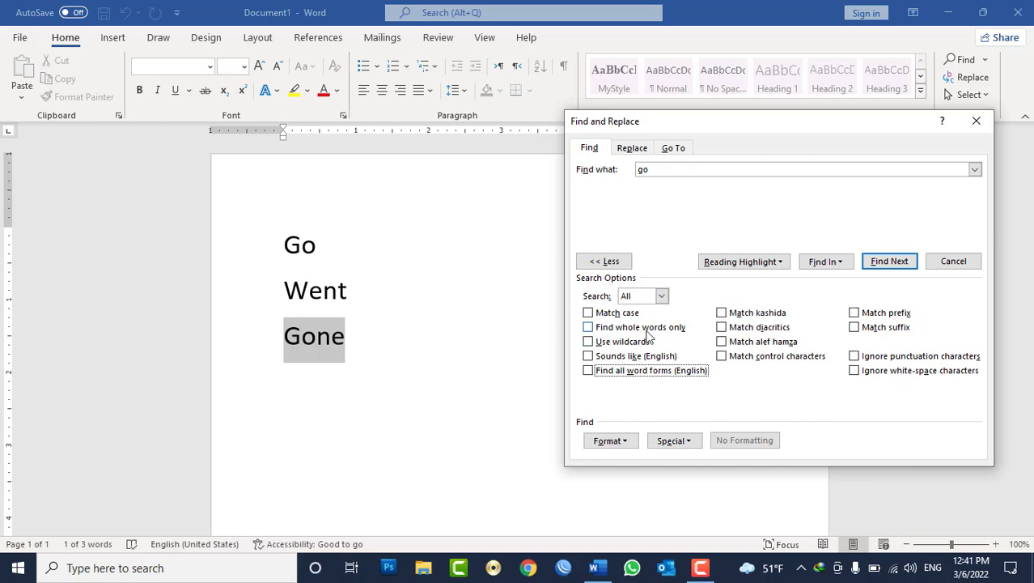
{"action": "left_click", "coordinate": [946, 261]}
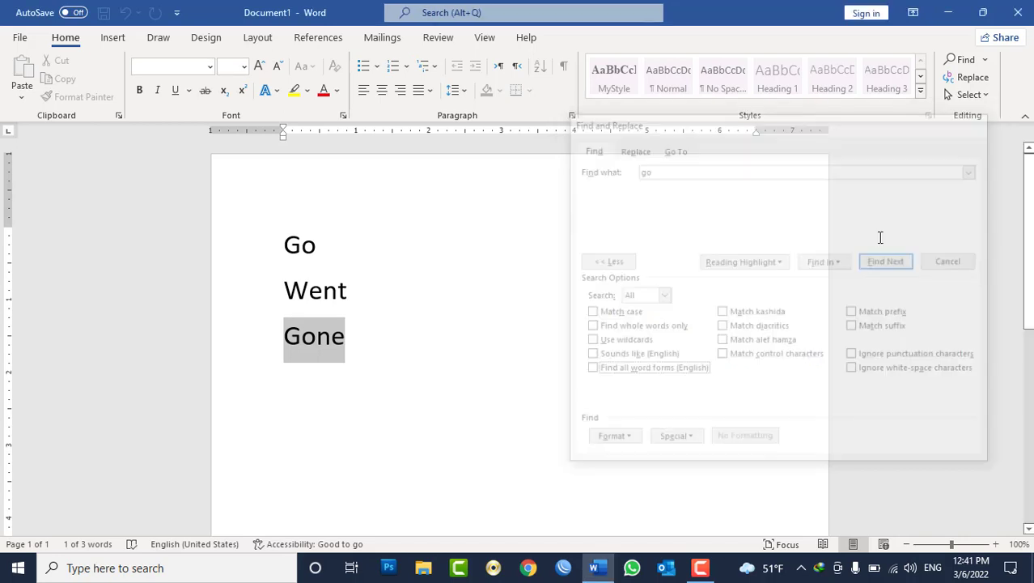
Step: Replace the document text with =rand sample paragraphs
{"action": "key", "text": "ctrl+a"}
{"action": "type", "text": "=r"}
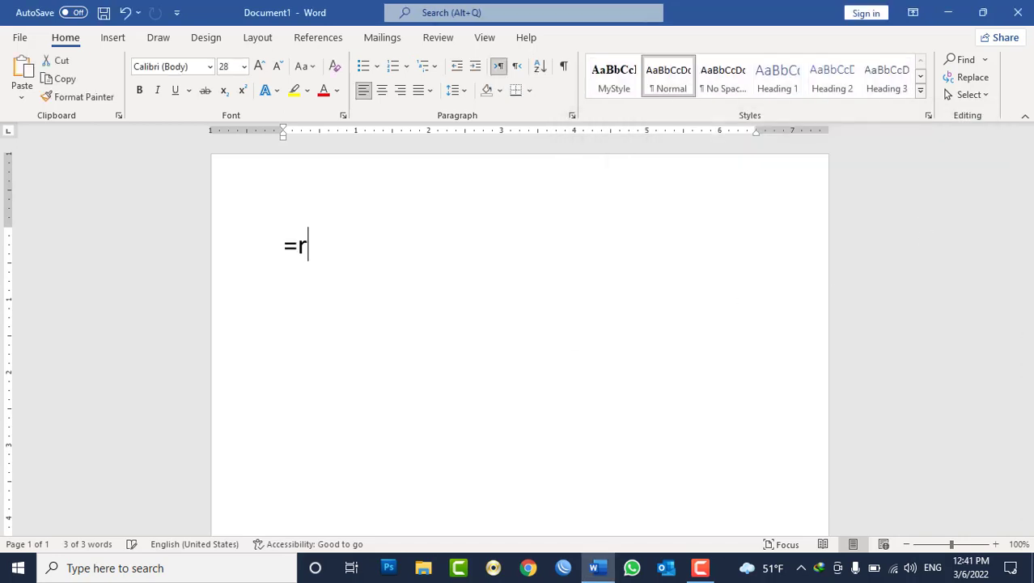
{"action": "type", "text": "and"}
{"action": "key", "text": "BackSpace"}
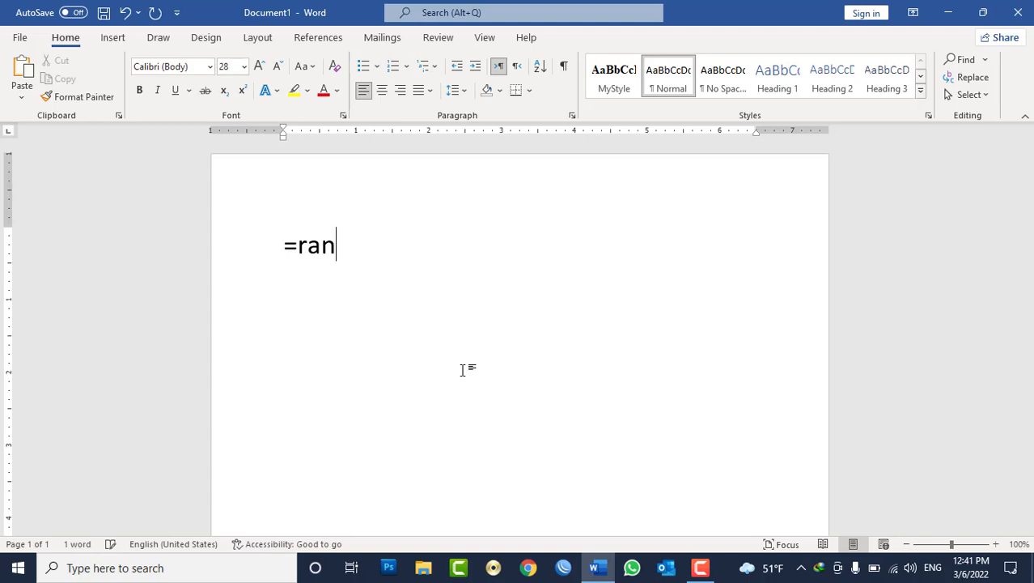
{"action": "key", "text": "BackSpace"}
{"action": "key", "text": "BackSpace"}
{"action": "key", "text": "BackSpace"}
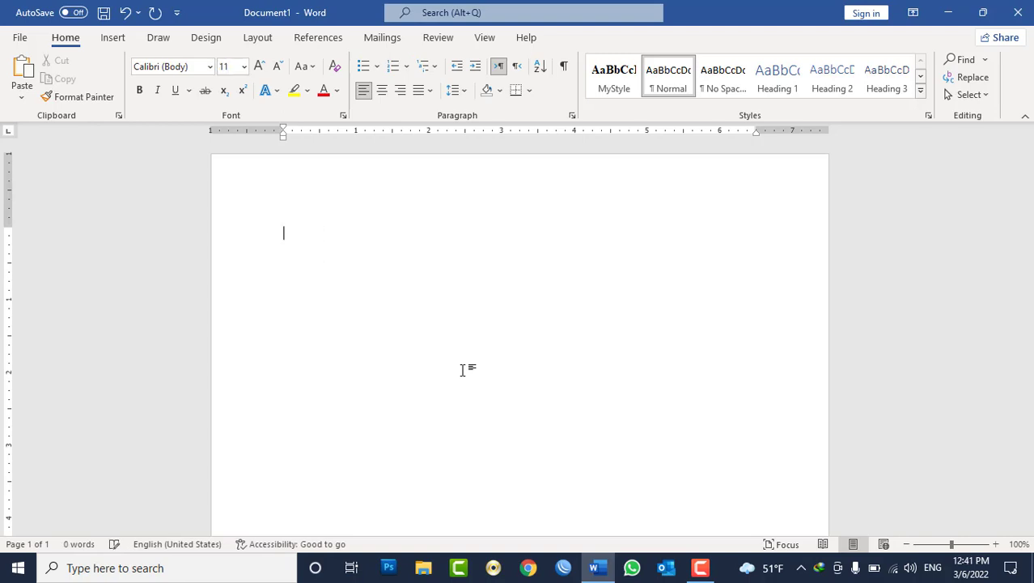
{"action": "type", "text": "=rand*"}
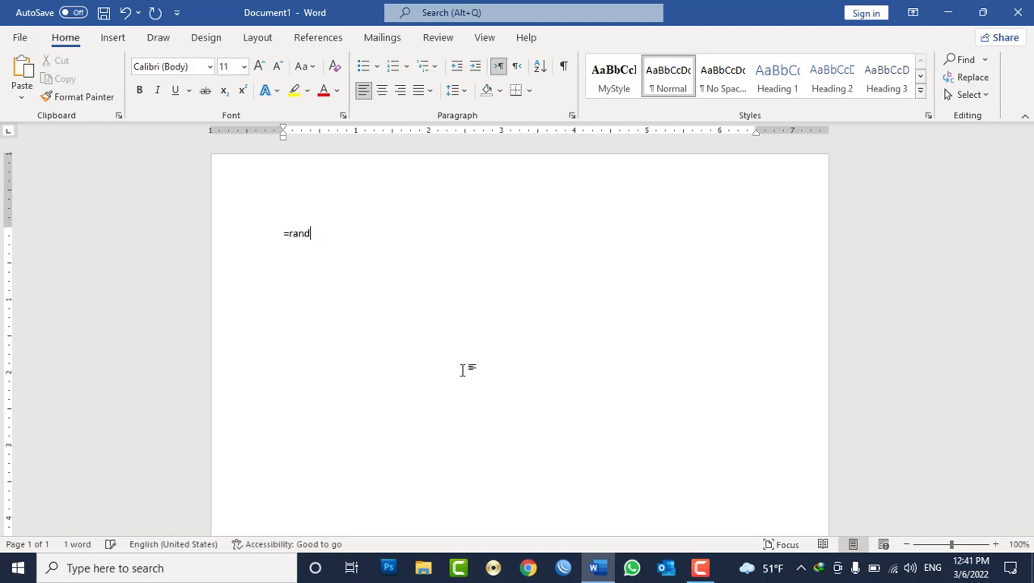
{"action": "key", "text": "Return"}
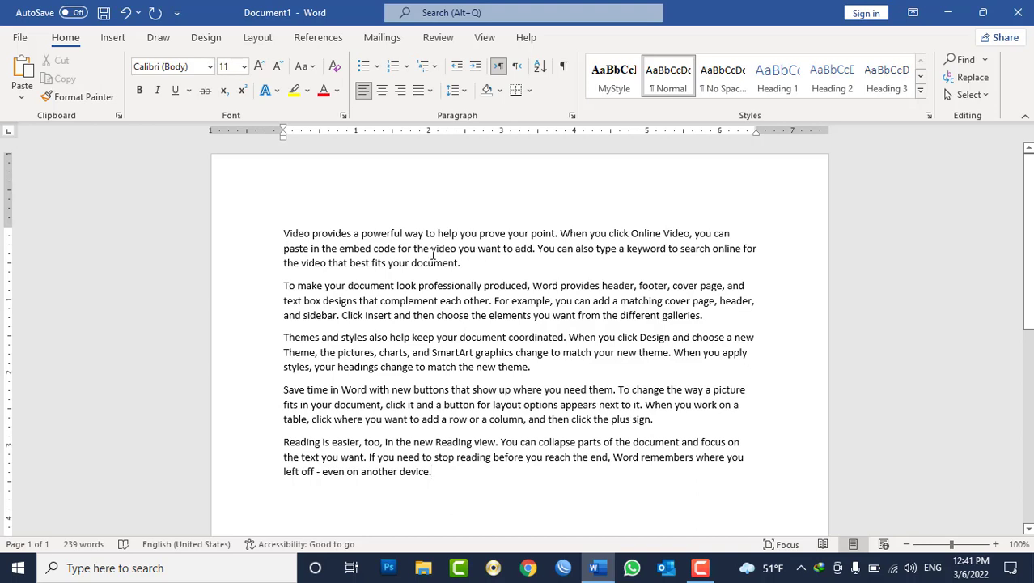
Step: Make 'video' in the first paragraph bold 12 pt and delete all later paragraphs
{"action": "double_click", "coordinate": [443, 248]}
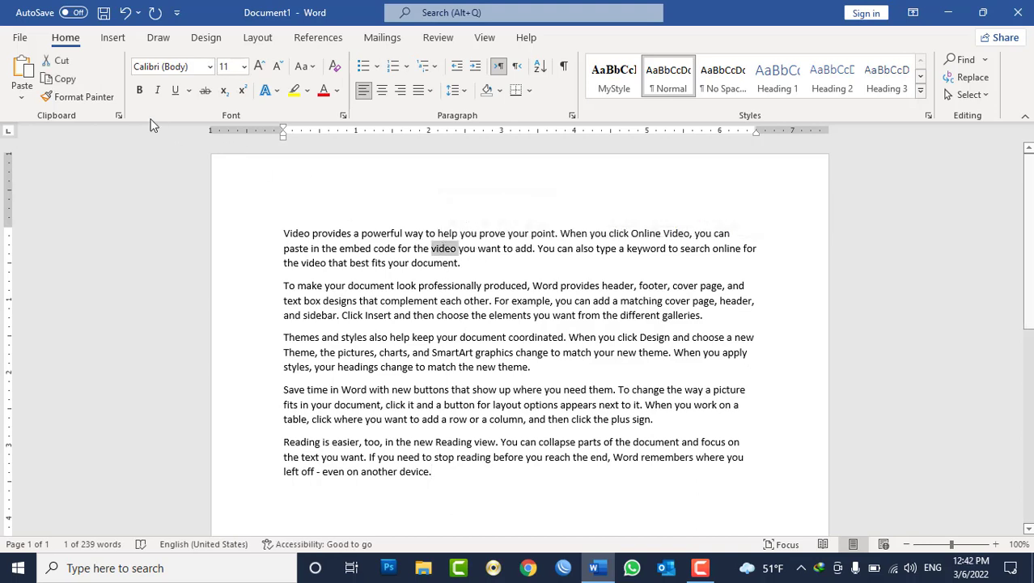
{"action": "left_click", "coordinate": [139, 90]}
{"action": "left_click", "coordinate": [260, 67]}
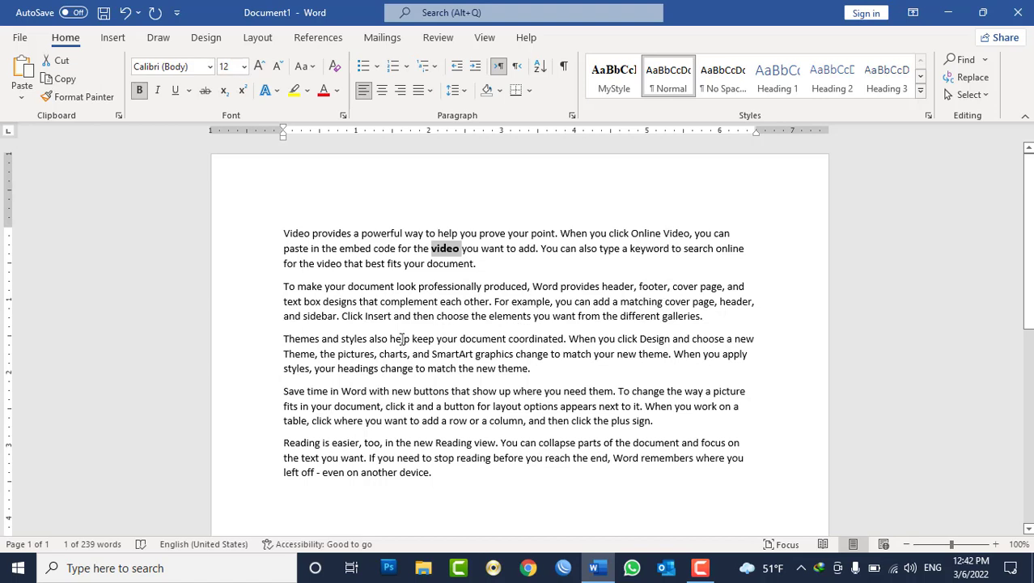
{"action": "double_click", "coordinate": [296, 233]}
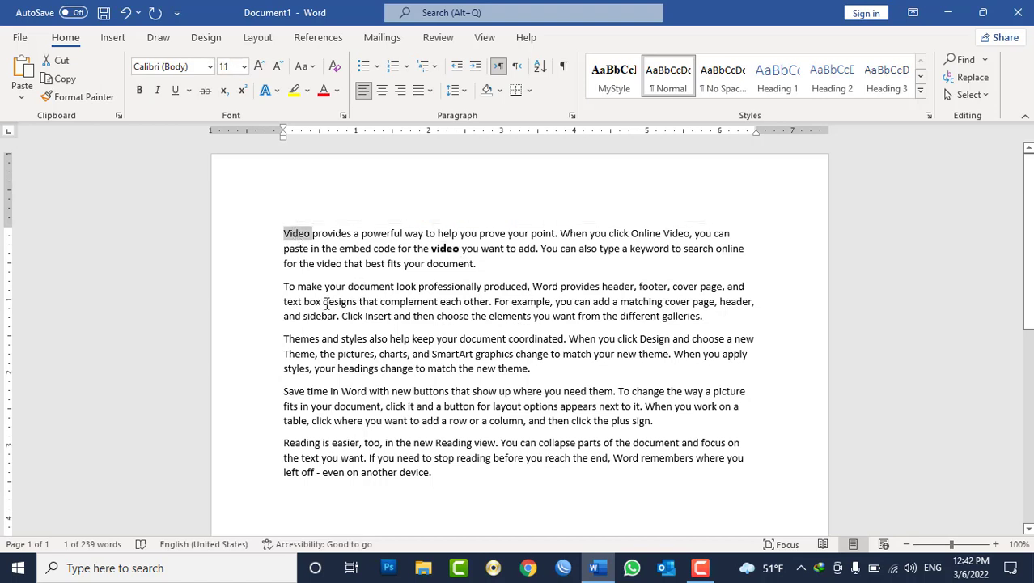
{"action": "double_click", "coordinate": [682, 233]}
{"action": "left_click_drag", "start_coordinate": [460, 504], "coordinate": [250, 277]}
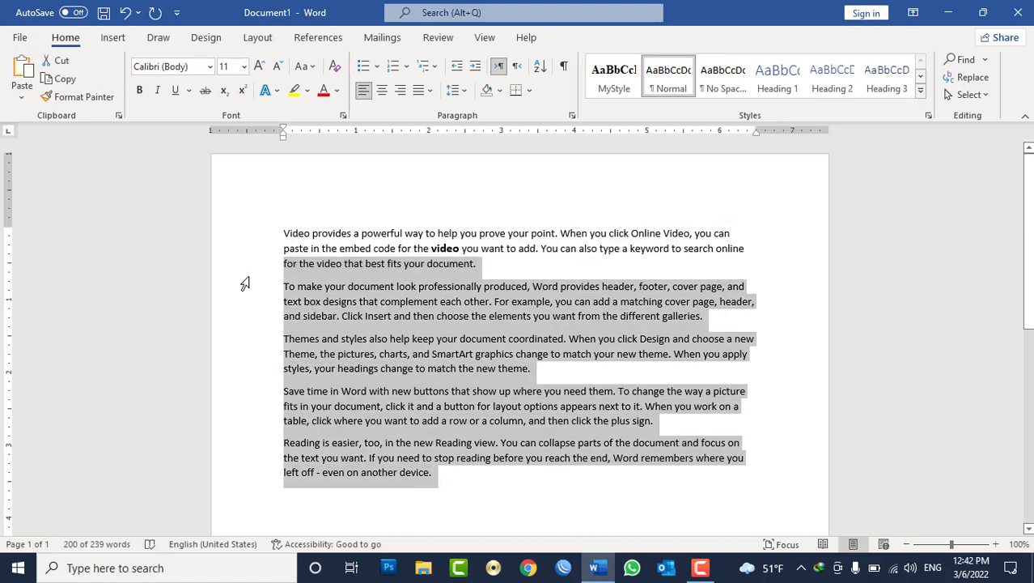
{"action": "key", "text": "Delete"}
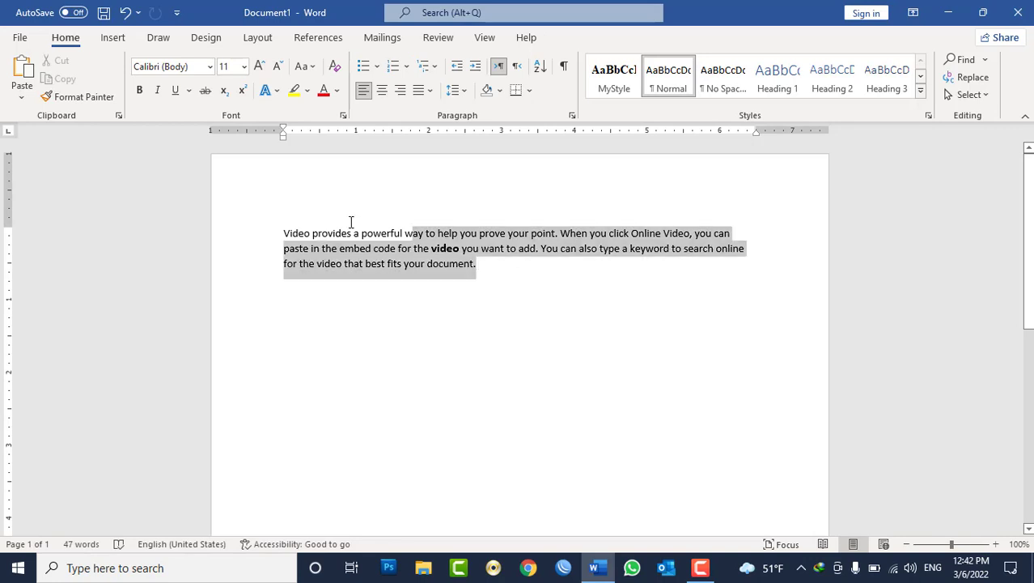
Step: Copy the first paragraph and paste it until there are five identical copies
{"action": "left_click_drag", "start_coordinate": [484, 264], "coordinate": [261, 221]}
{"action": "key", "text": "ctrl+c"}
{"action": "left_click", "coordinate": [362, 284]}
{"action": "key", "text": "ctrl+v"}
{"action": "key", "text": "ctrl+v"}
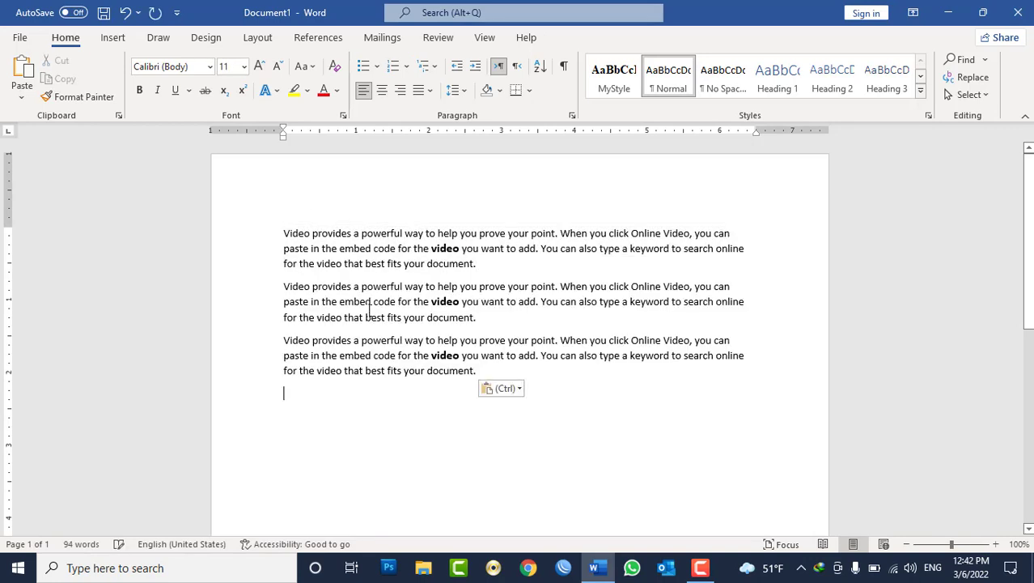
{"action": "key", "text": "ctrl+v"}
{"action": "key", "text": "ctrl+v"}
{"action": "key", "text": "Escape"}
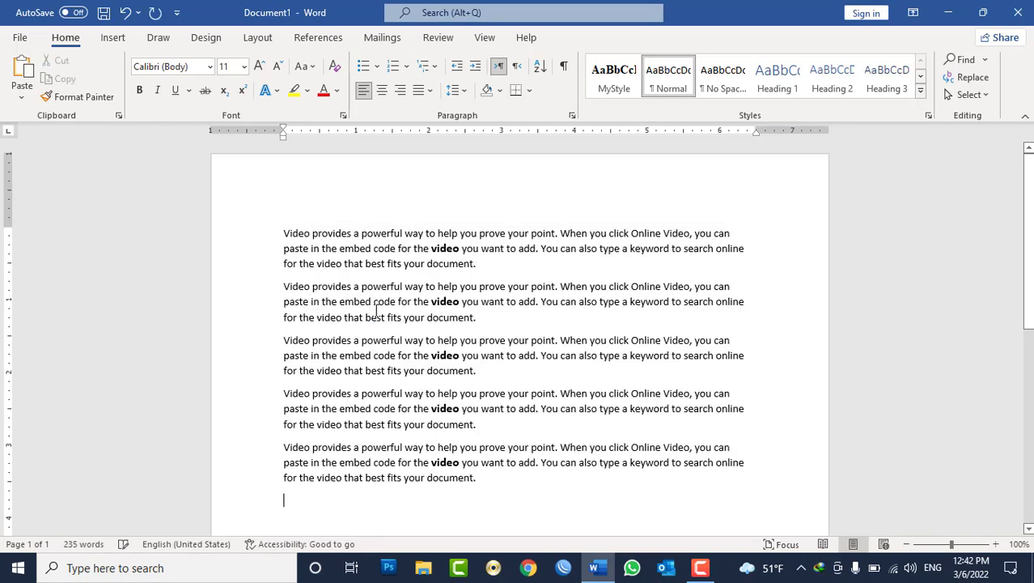
{"action": "left_click", "coordinate": [476, 264]}
Step: In Advanced Find, turn off Find all word forms and step through the 'video' matches
{"action": "left_click", "coordinate": [985, 59]}
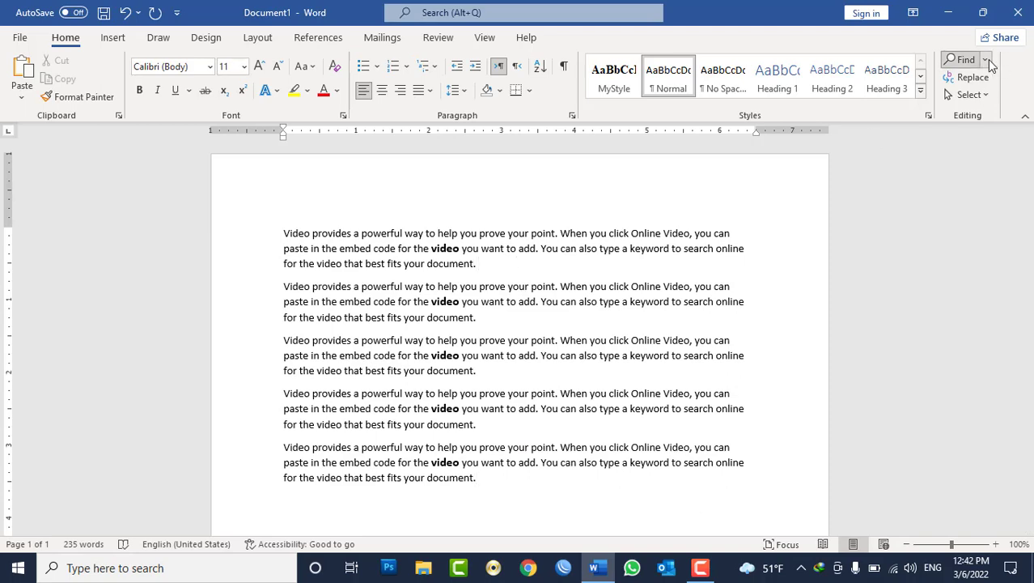
{"action": "left_click", "coordinate": [975, 100]}
{"action": "type", "text": "video"}
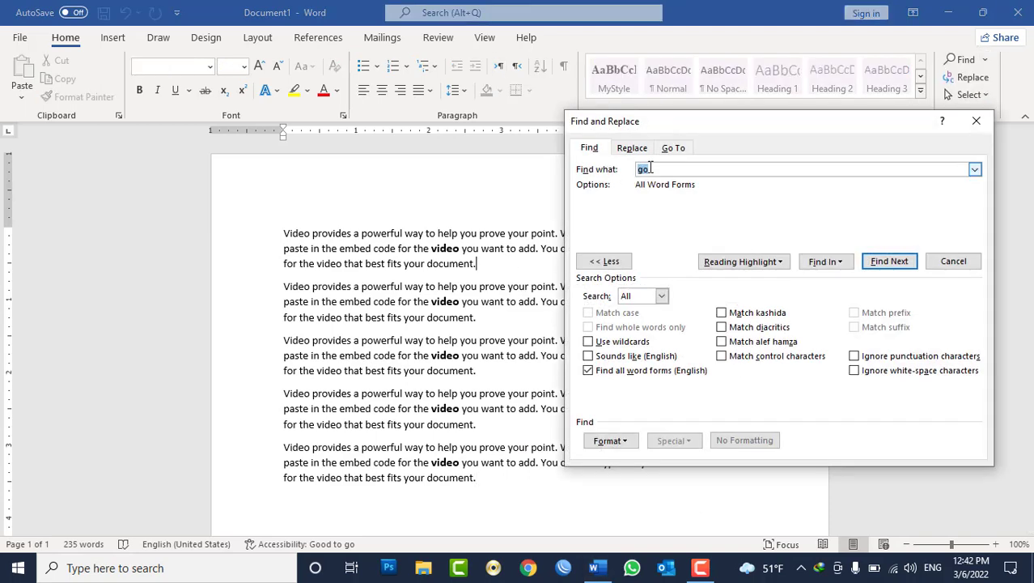
{"action": "left_click", "coordinate": [676, 370]}
{"action": "left_click", "coordinate": [882, 263]}
{"action": "left_click", "coordinate": [883, 264]}
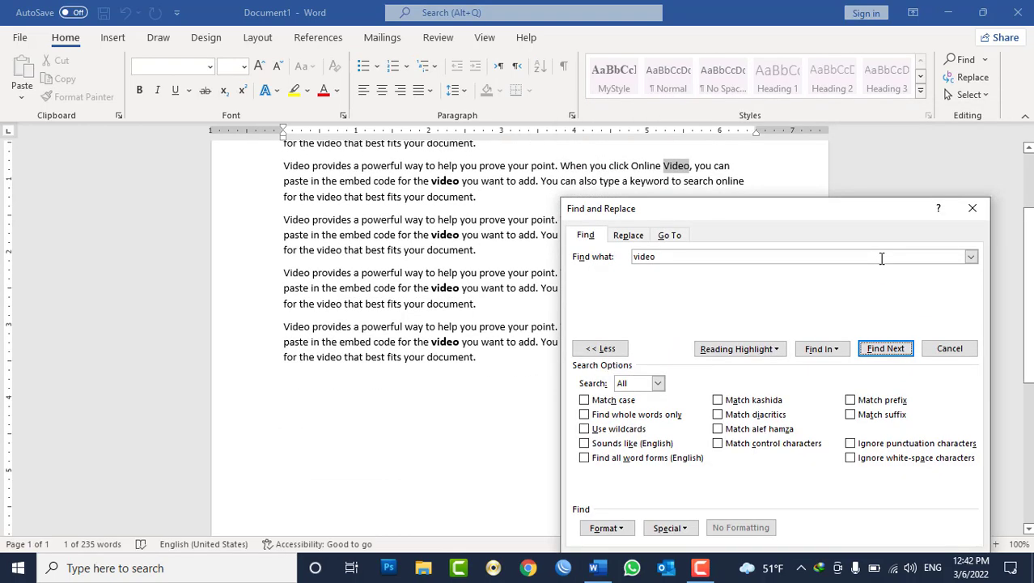
{"action": "left_click", "coordinate": [886, 350]}
{"action": "left_click", "coordinate": [886, 351]}
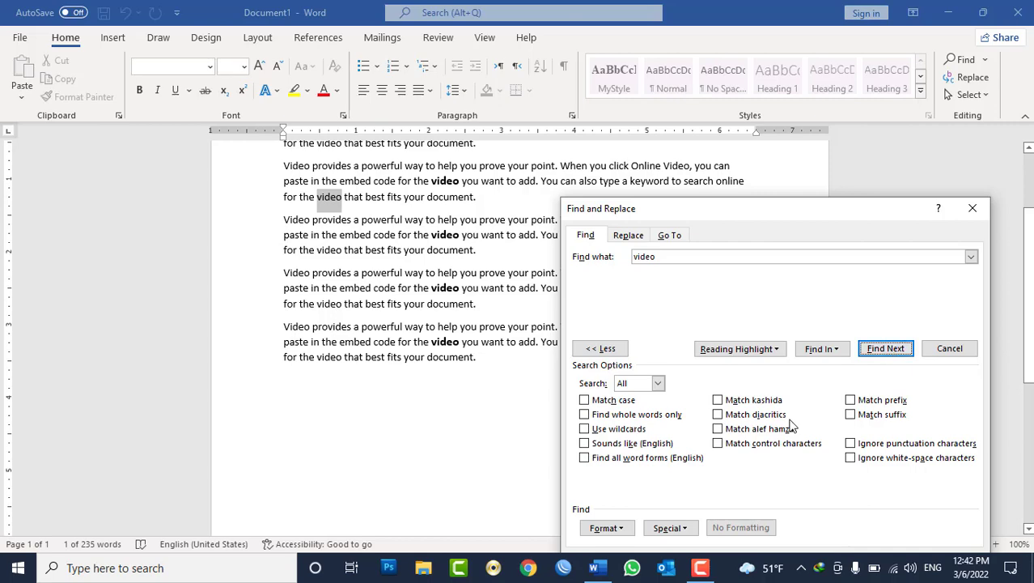
Step: Restrict the search format to Bold, 12 pt font
{"action": "left_click", "coordinate": [618, 531]}
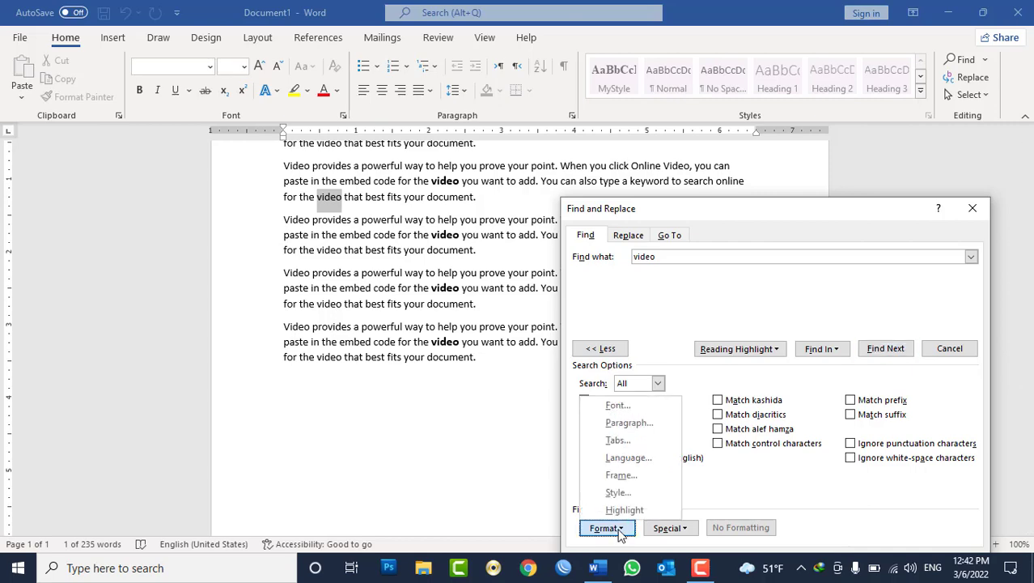
{"action": "left_click", "coordinate": [621, 404]}
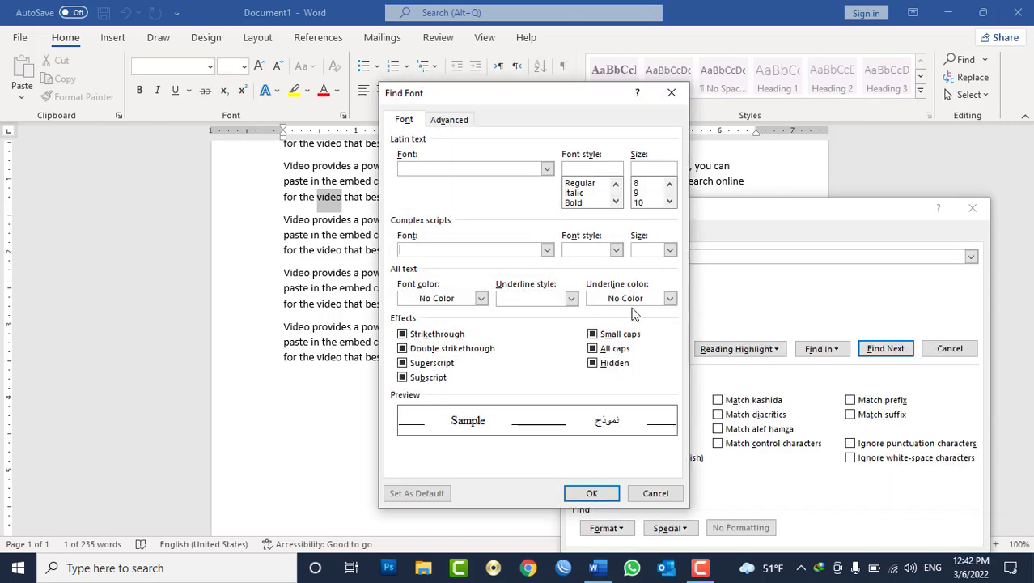
{"action": "left_click", "coordinate": [547, 251]}
{"action": "left_click", "coordinate": [546, 252]}
{"action": "left_click", "coordinate": [591, 203]}
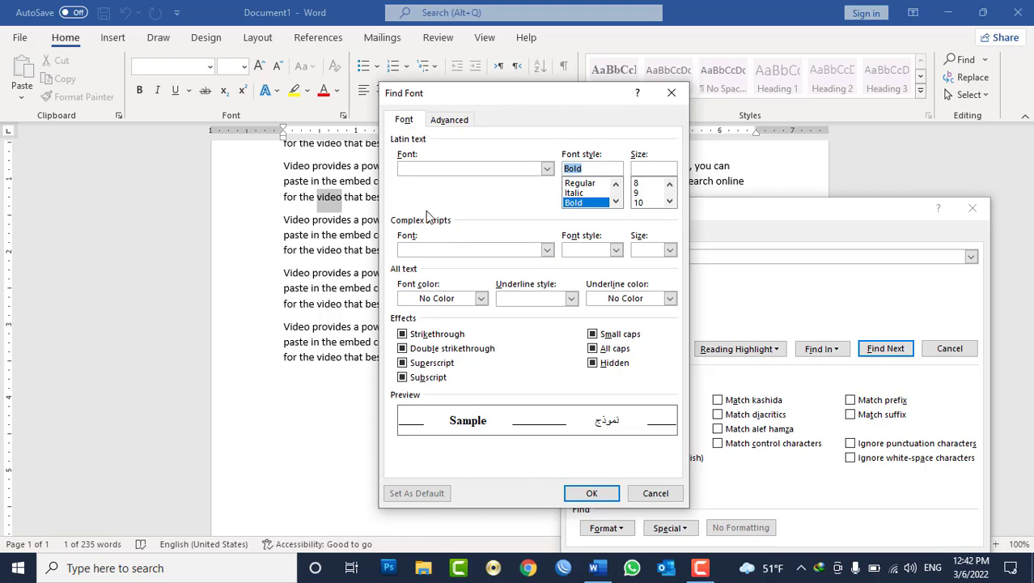
{"action": "left_click", "coordinate": [670, 202]}
{"action": "left_click", "coordinate": [669, 202]}
{"action": "left_click", "coordinate": [647, 202]}
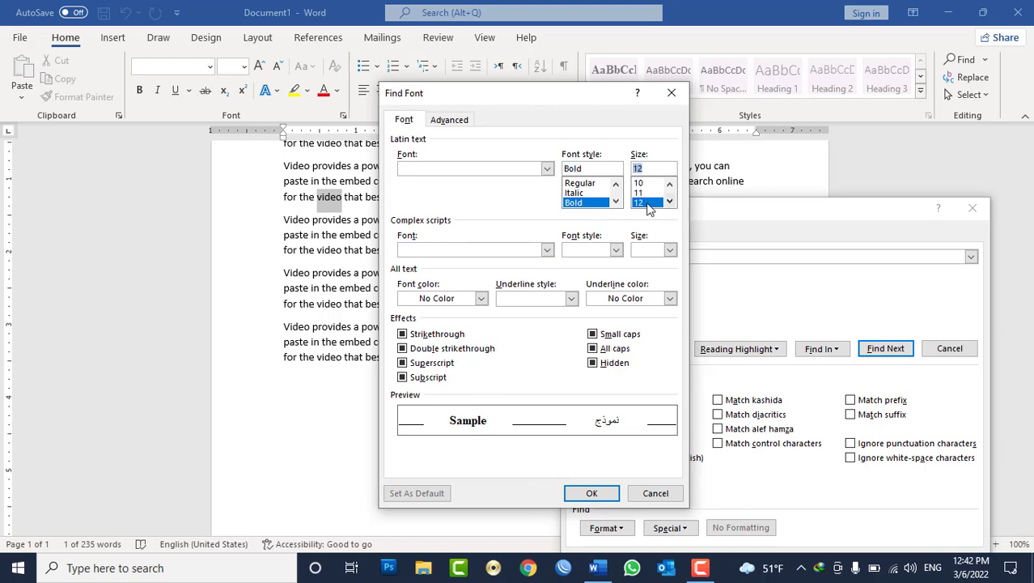
{"action": "left_click", "coordinate": [578, 491]}
Step: Step through the bold 12 pt 'video' matches down to the last paragraph
{"action": "left_click_drag", "start_coordinate": [738, 208], "coordinate": [753, 117]}
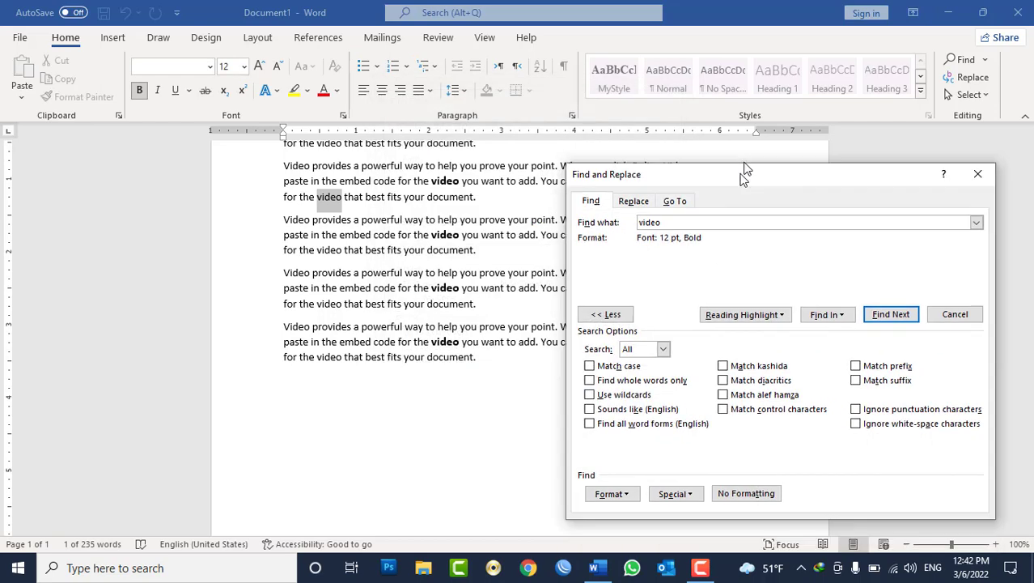
{"action": "left_click", "coordinate": [898, 257]}
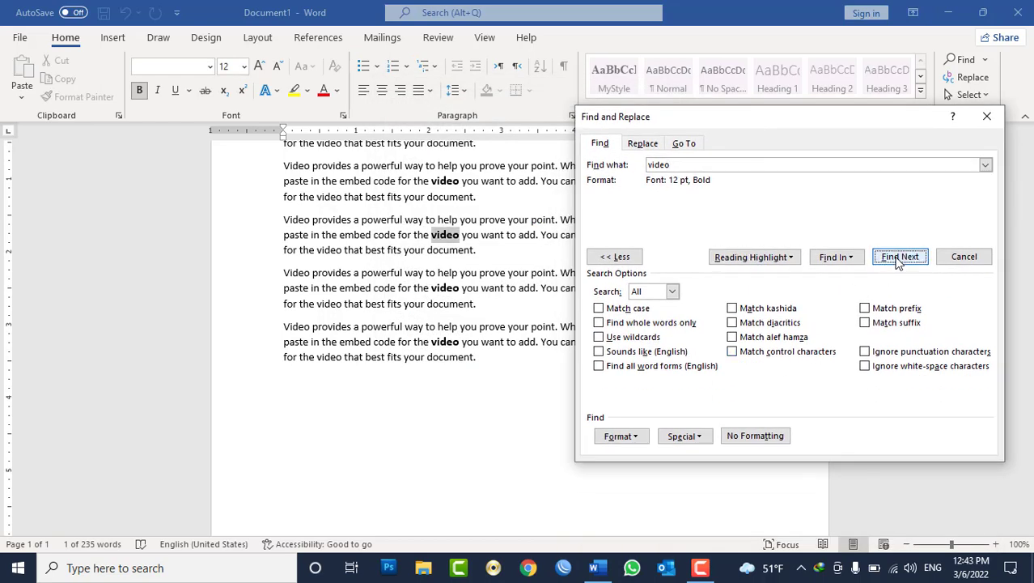
{"action": "left_click", "coordinate": [898, 257]}
{"action": "left_click", "coordinate": [898, 257]}
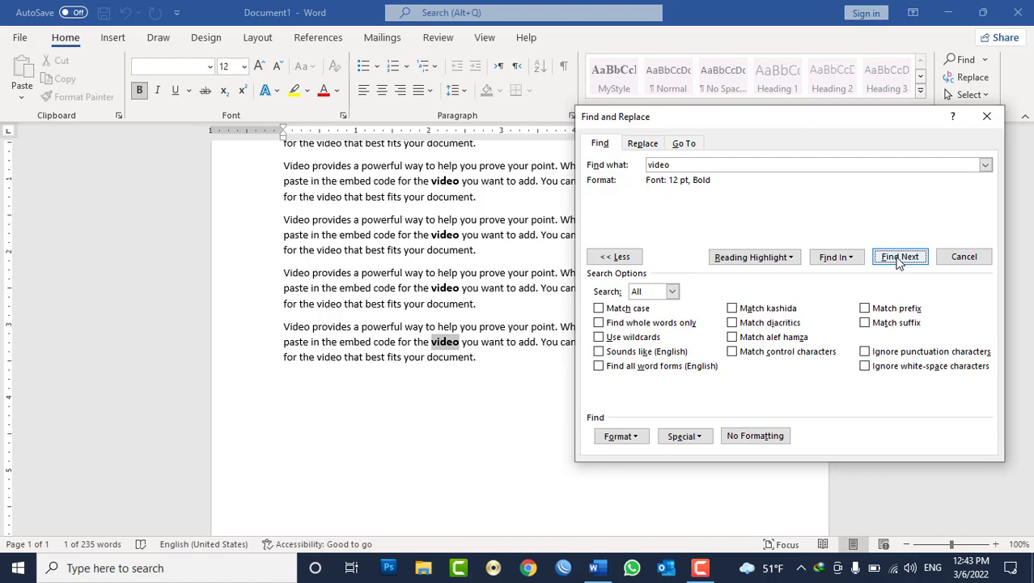
Step: Search for 'video' followed by a paragraph mark (^p), which finds no results
{"action": "left_click", "coordinate": [614, 437]}
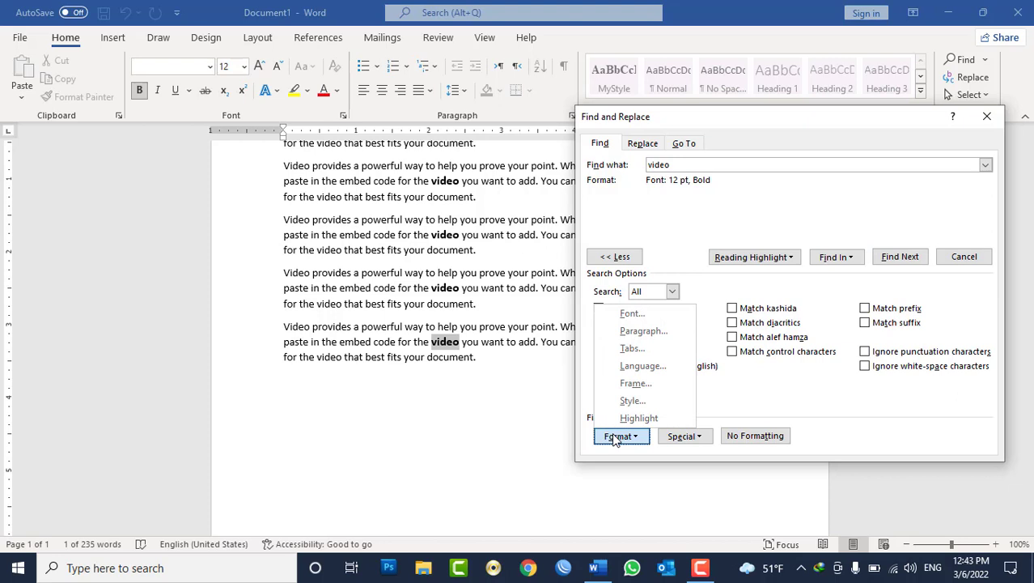
{"action": "left_click", "coordinate": [680, 438]}
{"action": "left_click", "coordinate": [692, 439]}
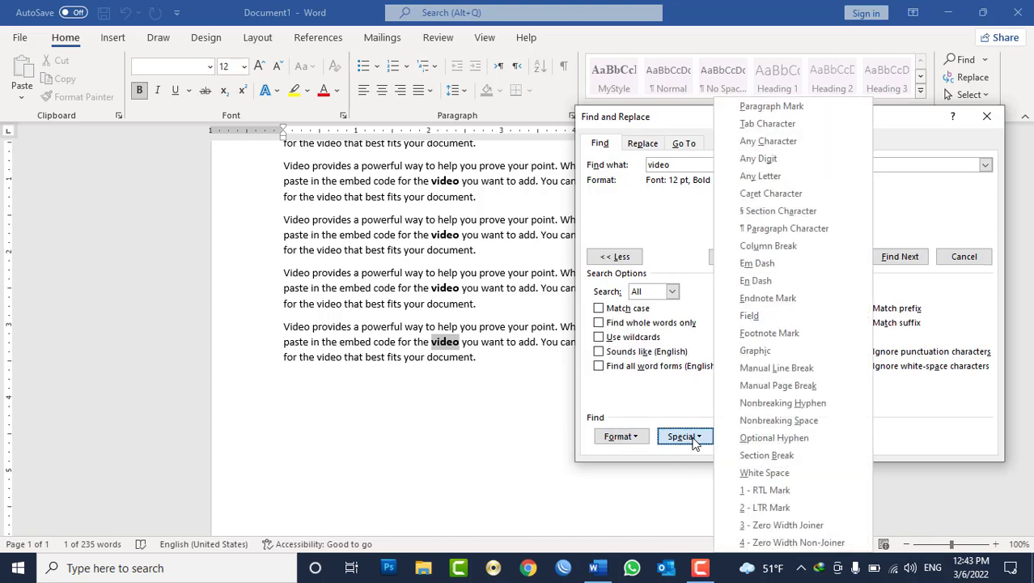
{"action": "left_click", "coordinate": [773, 106]}
{"action": "left_click_drag", "start_coordinate": [791, 127], "coordinate": [813, 117]}
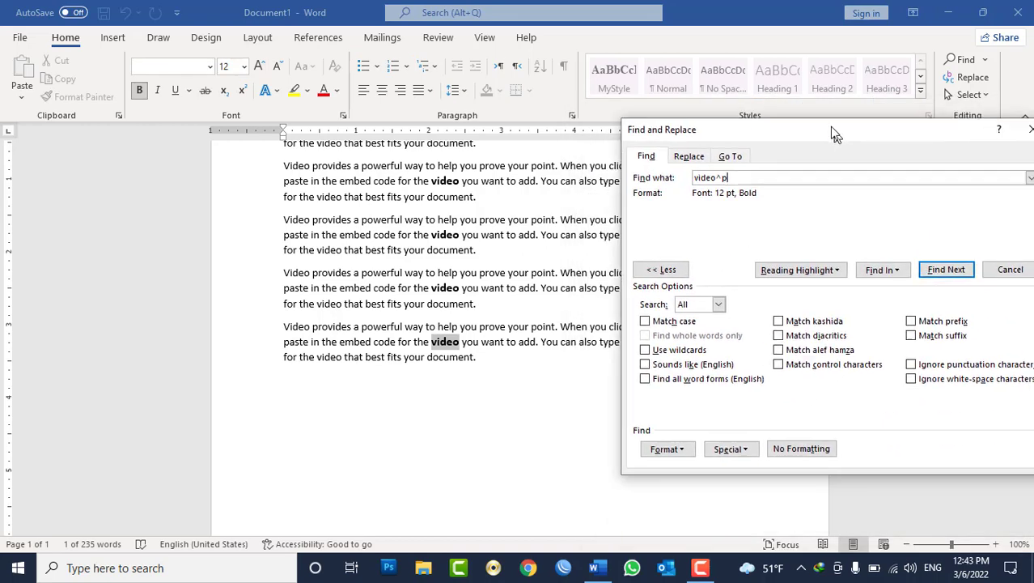
{"action": "left_click", "coordinate": [924, 247]}
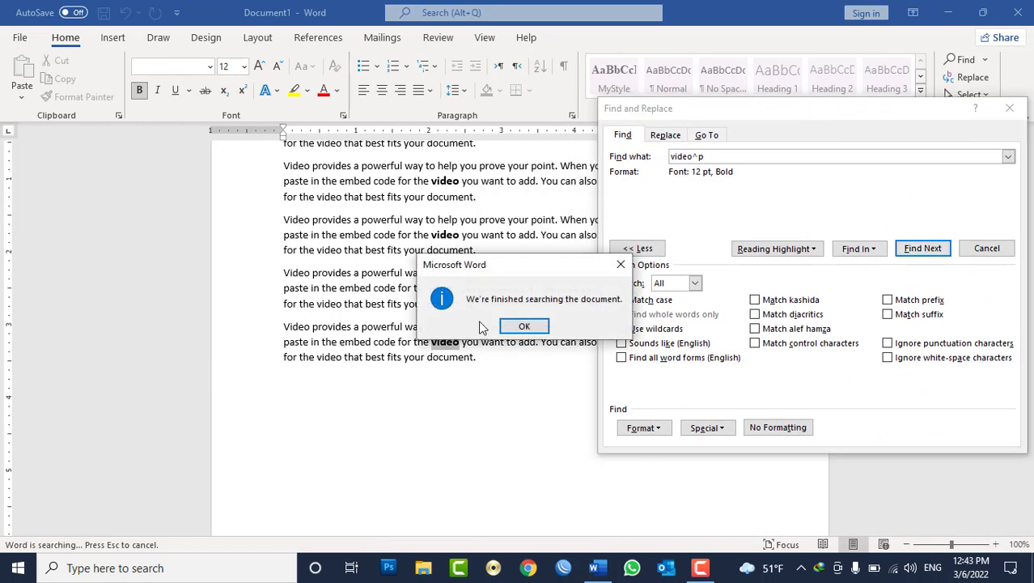
{"action": "left_click", "coordinate": [508, 326]}
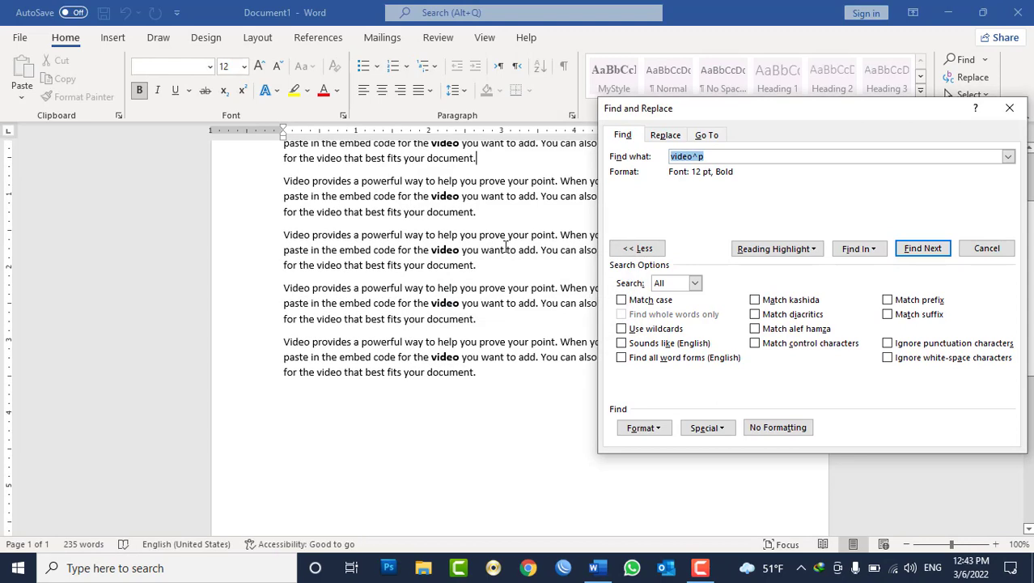
{"action": "left_click", "coordinate": [926, 252]}
{"action": "left_click", "coordinate": [524, 324]}
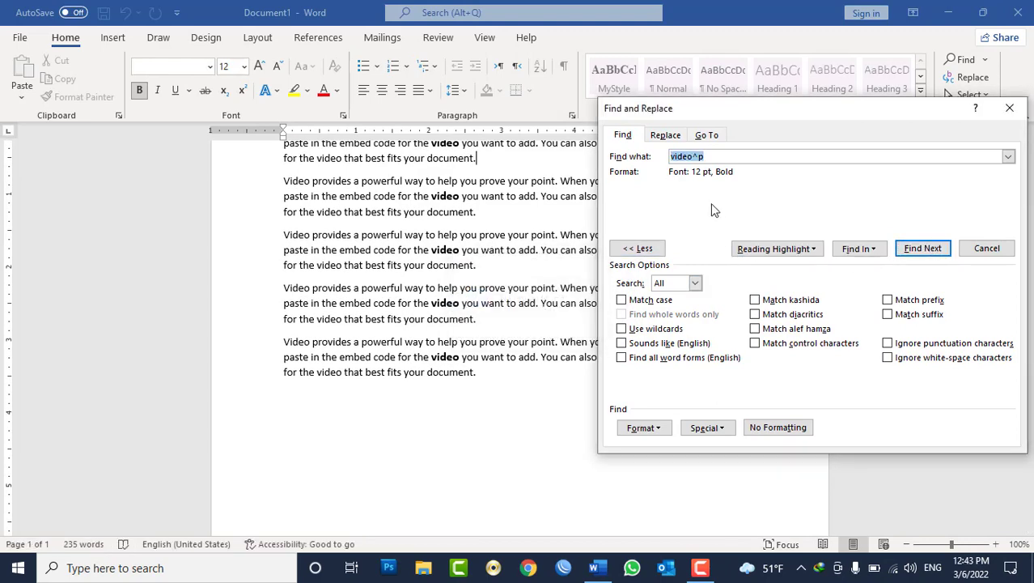
Step: Search for a bold 12 pt paragraph mark alone, get no results, and close the search
{"action": "key", "text": "BackSpace"}
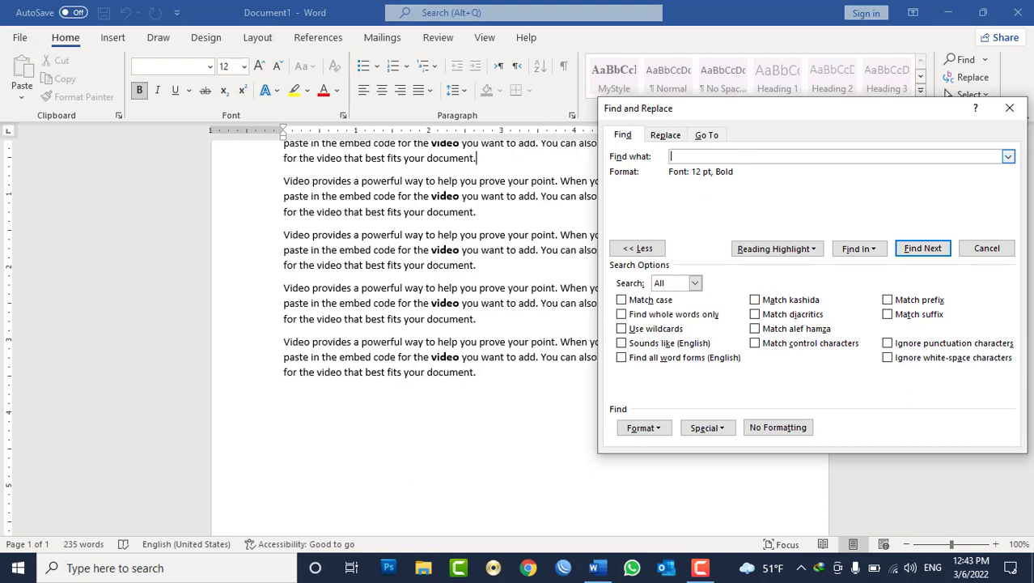
{"action": "left_click", "coordinate": [720, 427]}
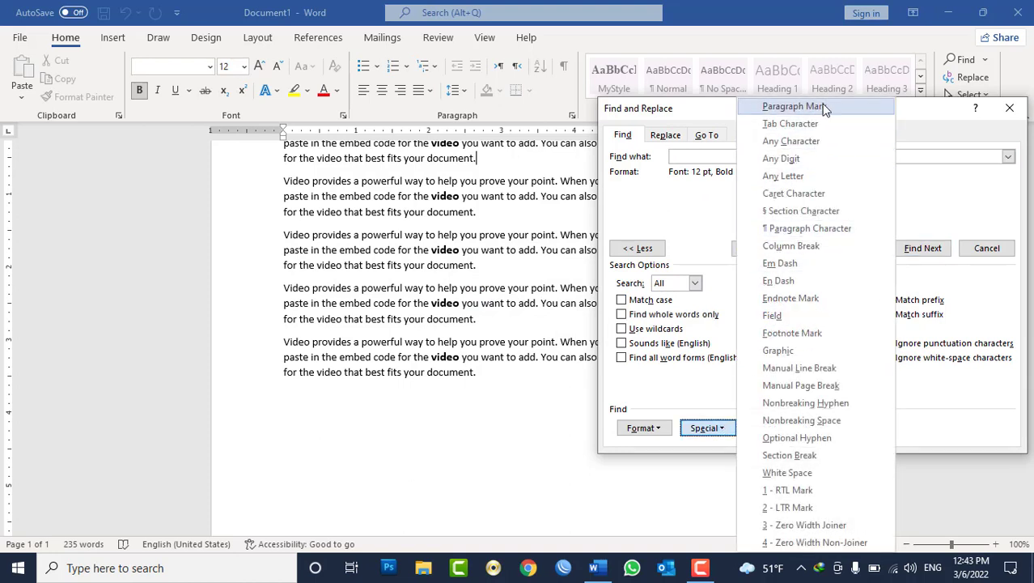
{"action": "left_click", "coordinate": [824, 106]}
{"action": "left_click", "coordinate": [926, 249]}
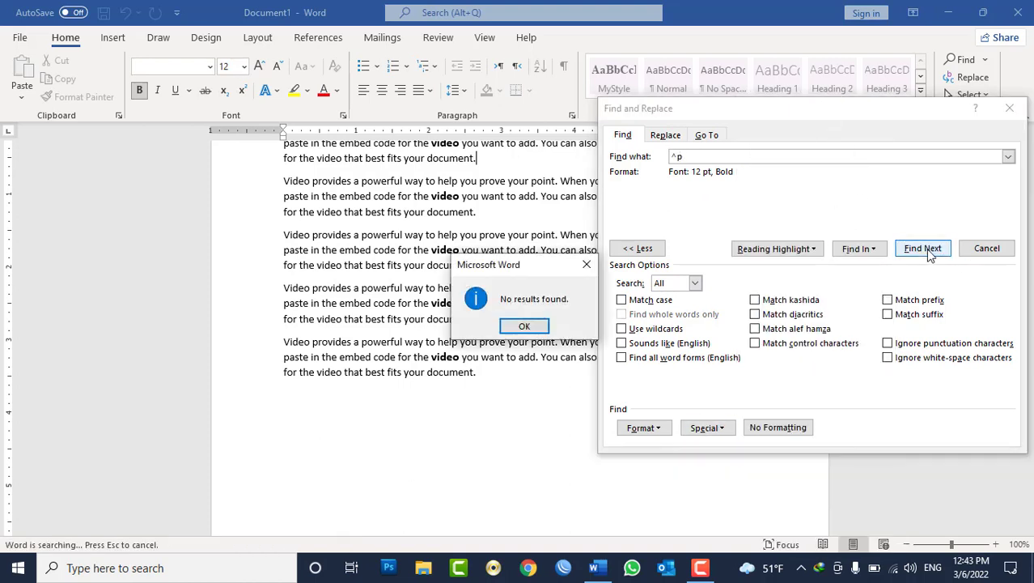
{"action": "left_click", "coordinate": [524, 325]}
{"action": "left_click", "coordinate": [917, 252]}
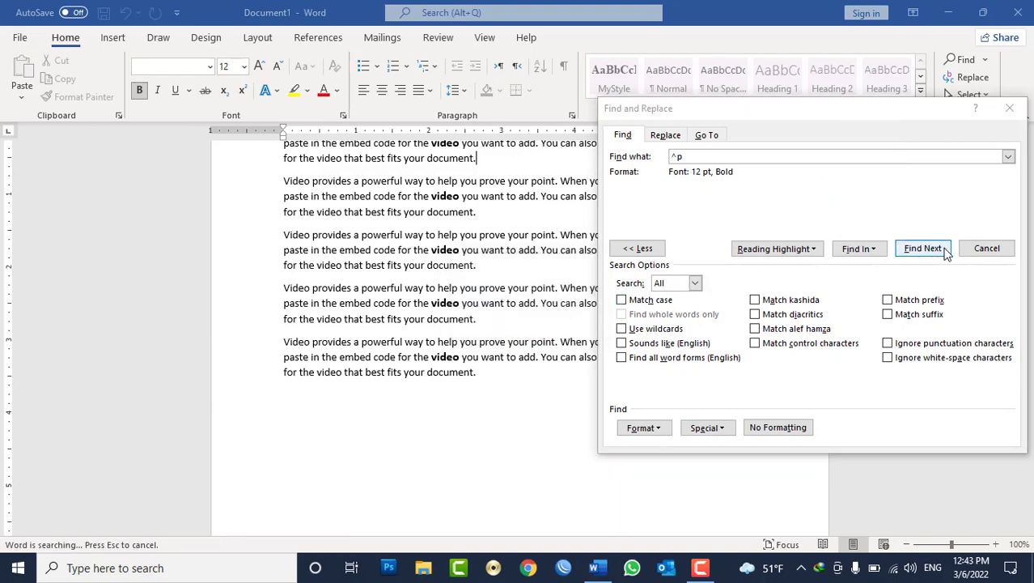
{"action": "key", "text": "Return"}
{"action": "left_click", "coordinate": [975, 255]}
{"action": "scroll", "coordinate": [549, 405], "scroll_direction": "up", "scroll_amount": 3}
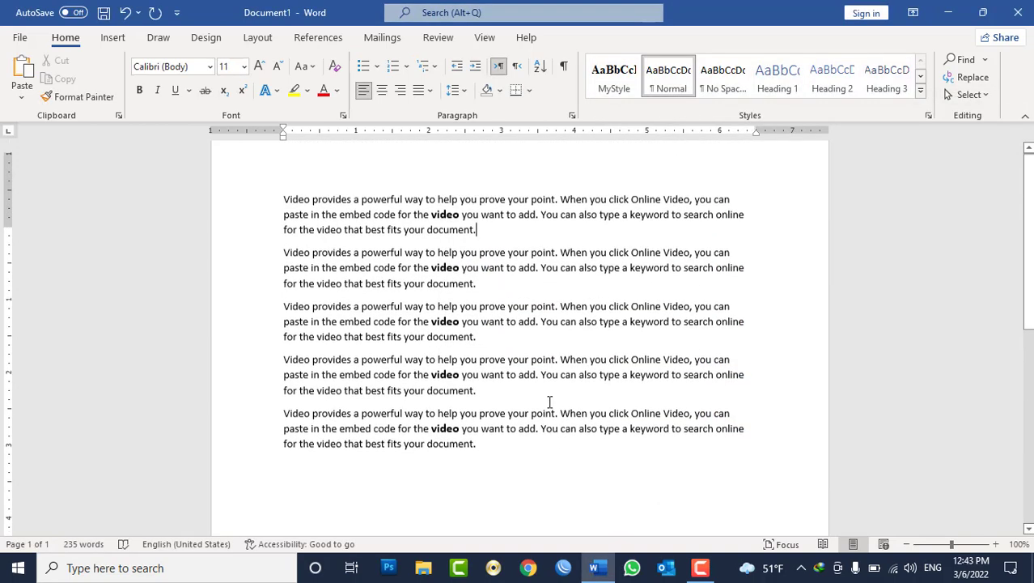
{"action": "key", "text": "ctrl+a"}
{"action": "type", "text": "=rand()"}
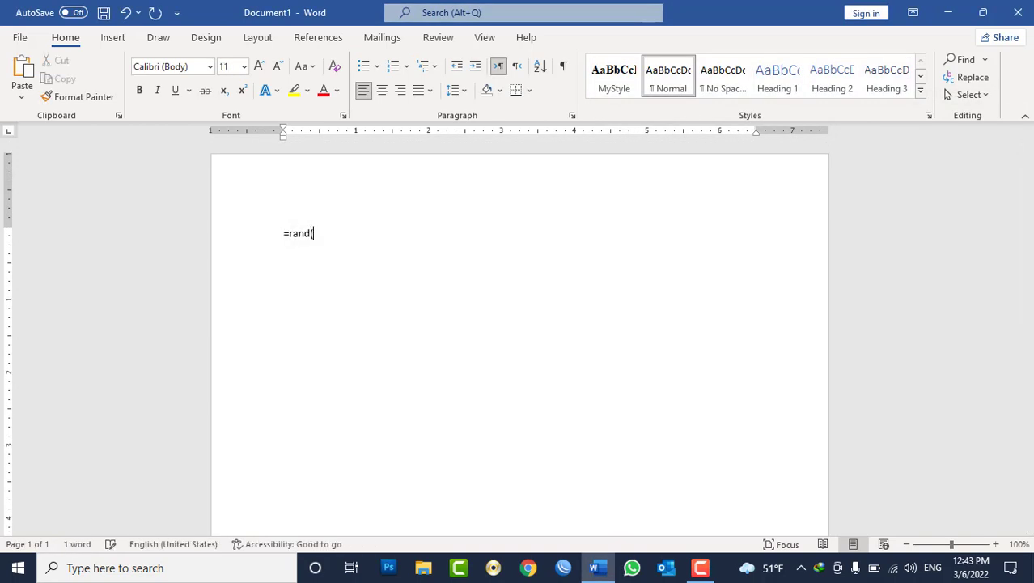
{"action": "key", "text": "Return"}
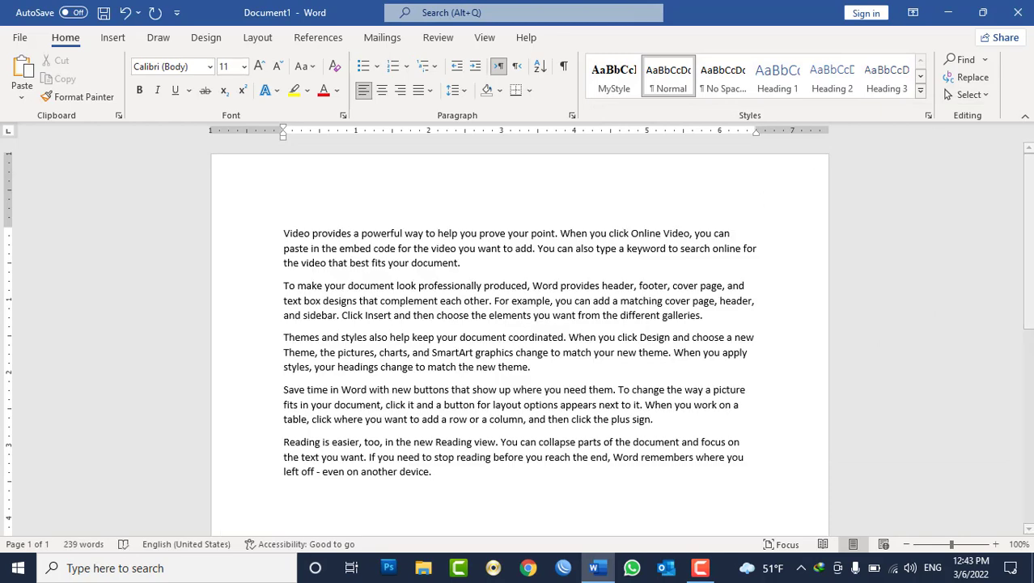
{"action": "left_click", "coordinate": [564, 68]}
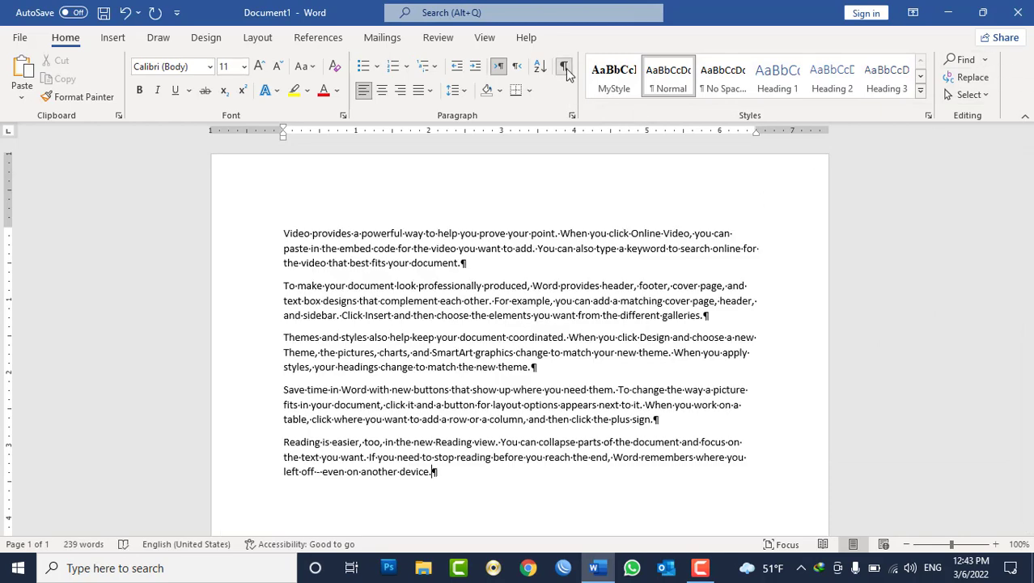
{"action": "left_click", "coordinate": [984, 59]}
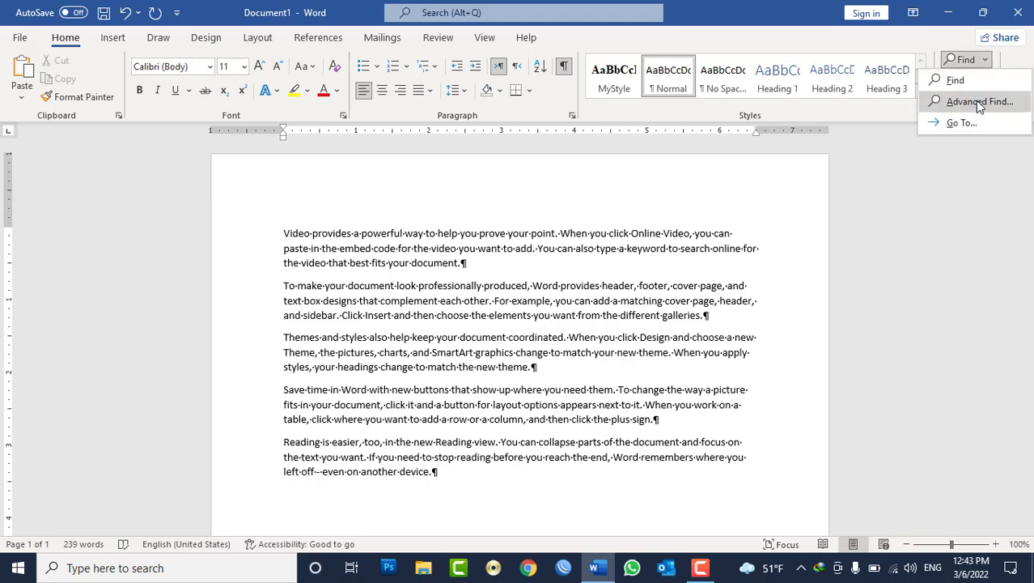
{"action": "left_click", "coordinate": [975, 100]}
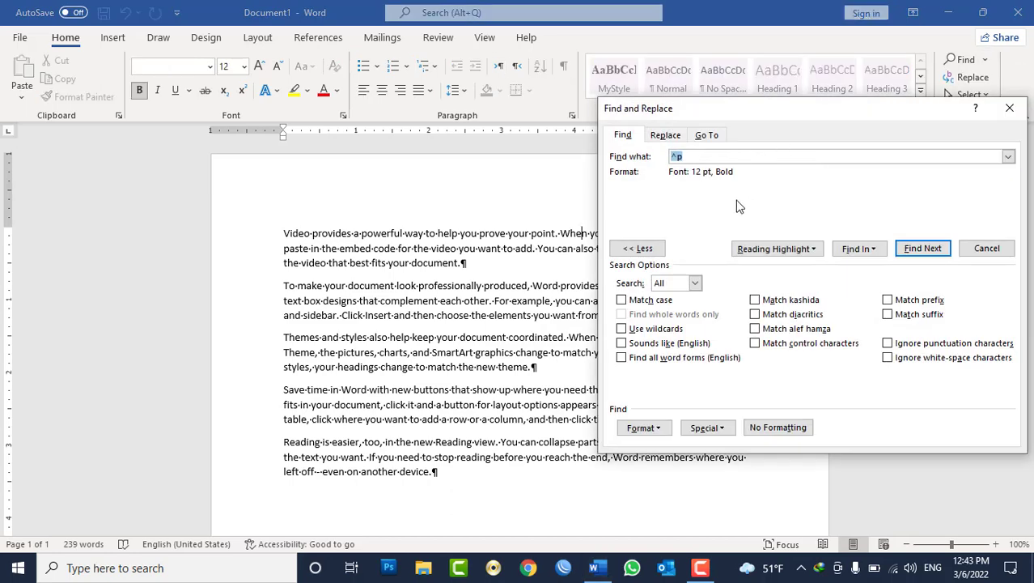
{"action": "key", "text": "BackSpace"}
{"action": "left_click", "coordinate": [656, 429]}
{"action": "left_click", "coordinate": [696, 429]}
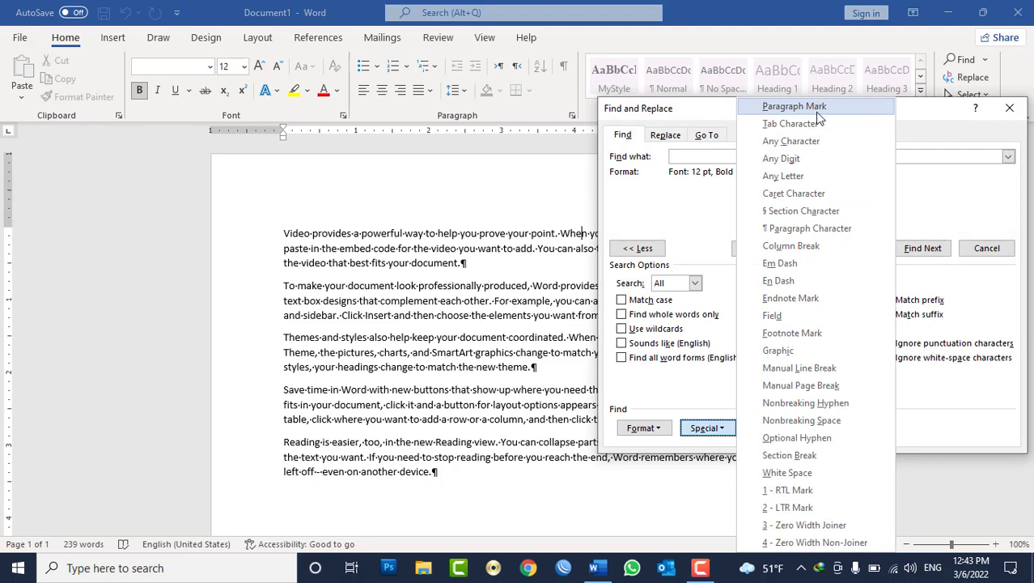
{"action": "left_click", "coordinate": [817, 113]}
{"action": "left_click", "coordinate": [924, 248]}
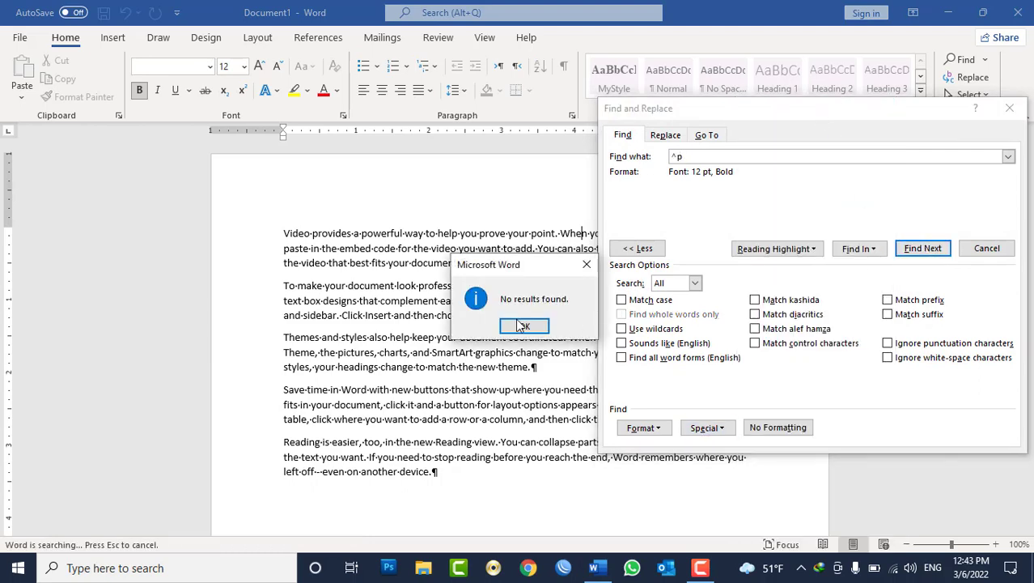
{"action": "left_click", "coordinate": [523, 326]}
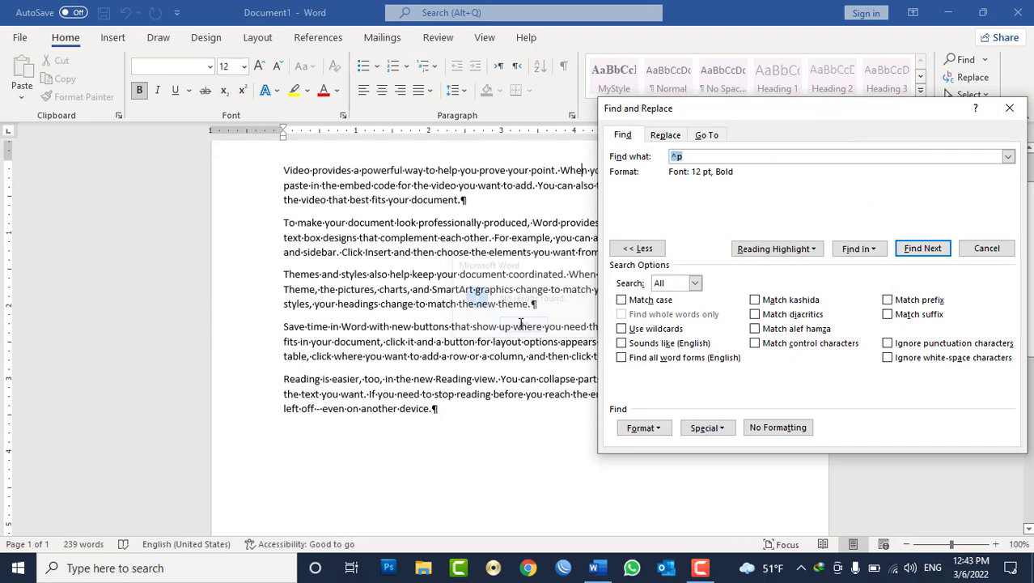
{"action": "left_click", "coordinate": [924, 248]}
{"action": "left_click", "coordinate": [536, 323]}
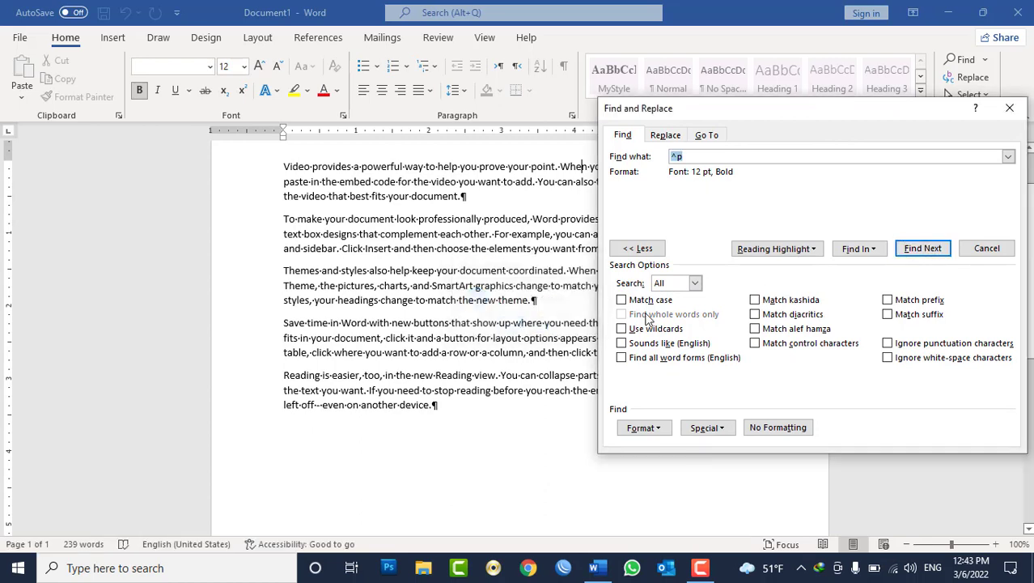
{"action": "left_click", "coordinate": [707, 428]}
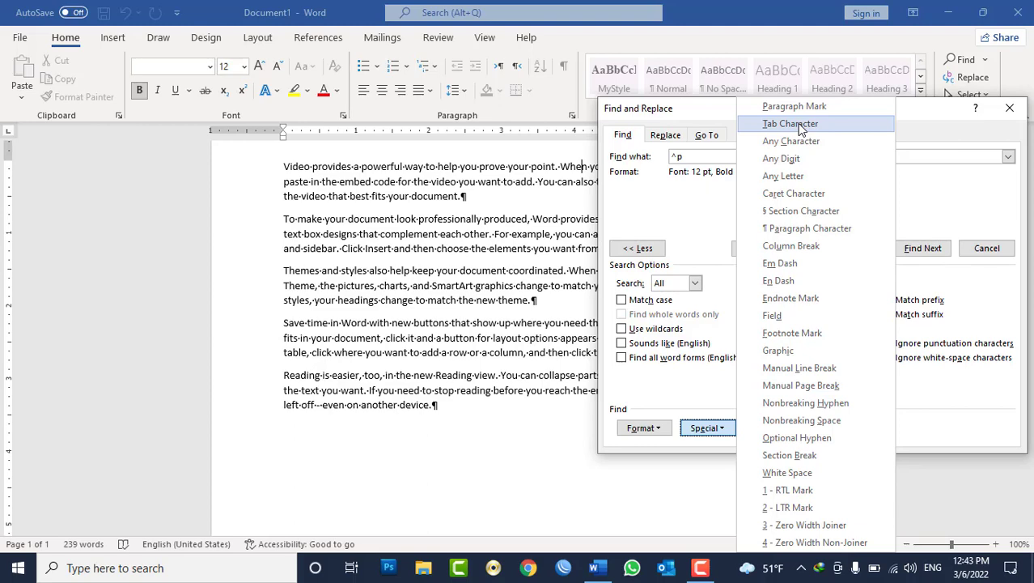
{"action": "left_click", "coordinate": [986, 247]}
{"action": "left_click", "coordinate": [986, 247]}
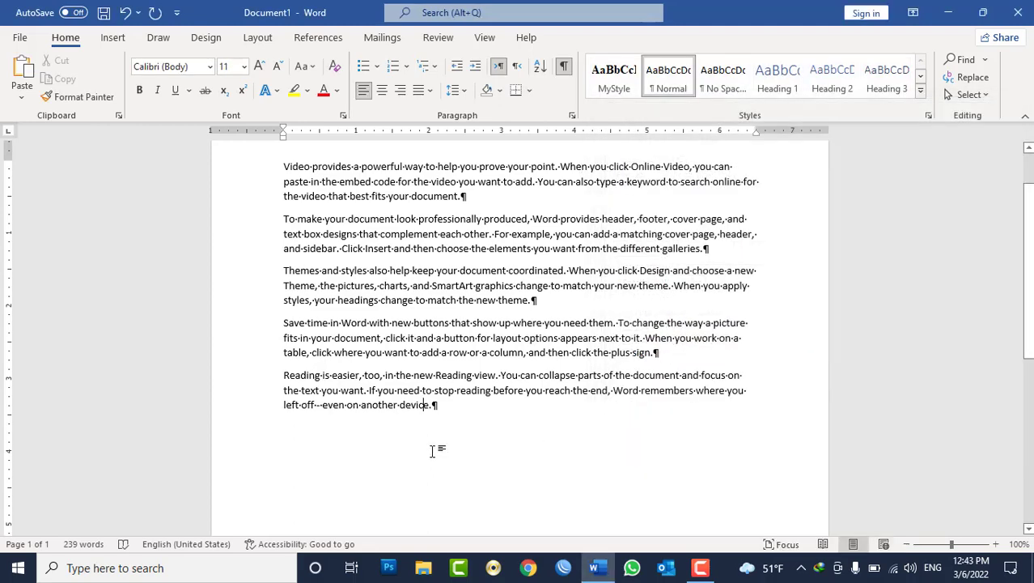
Step: Add a new line reading 'Name', a tab, then 'Father Name' below the text
{"action": "key", "text": "Return"}
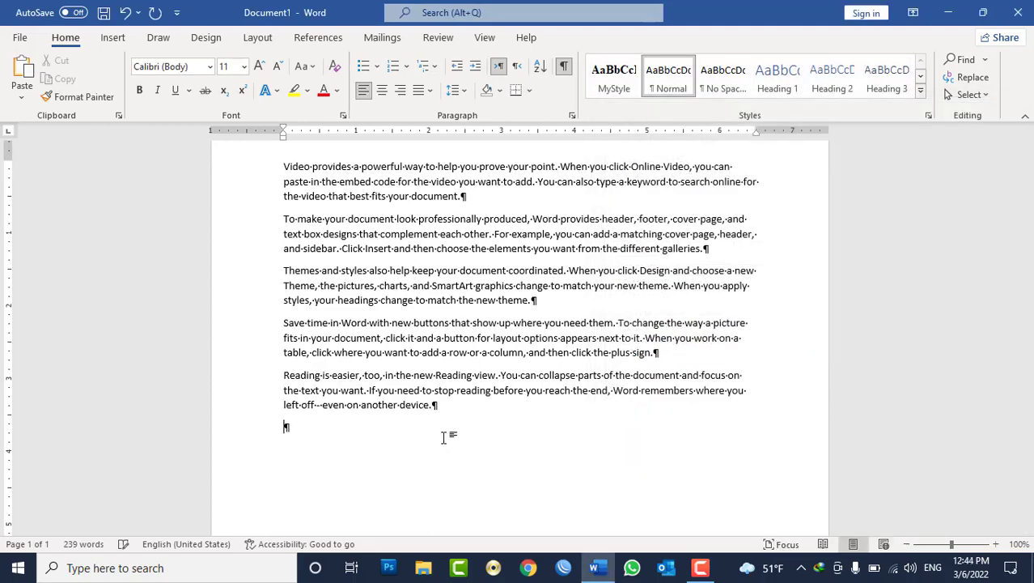
{"action": "type", "text": "Name"}
{"action": "key", "text": "Tab"}
{"action": "key", "text": "Tab"}
{"action": "key", "text": "Tab"}
{"action": "key", "text": "Tab"}
{"action": "key", "text": "Tab"}
{"action": "type", "text": "Father Nam"}
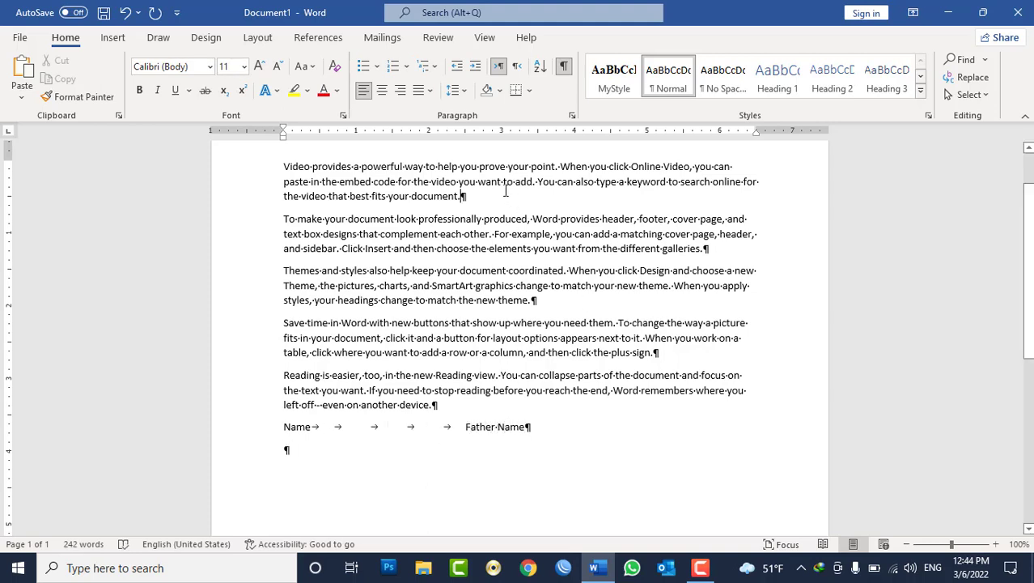
Step: Search the document for tab characters (^t), which returns no results with bold 12 pt
{"action": "left_click", "coordinate": [985, 60]}
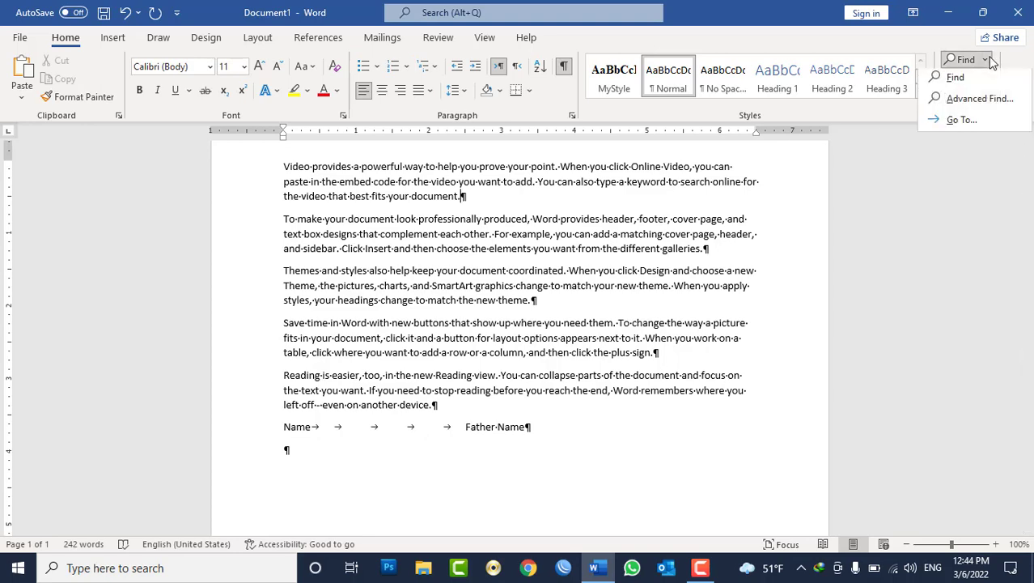
{"action": "left_click", "coordinate": [986, 101]}
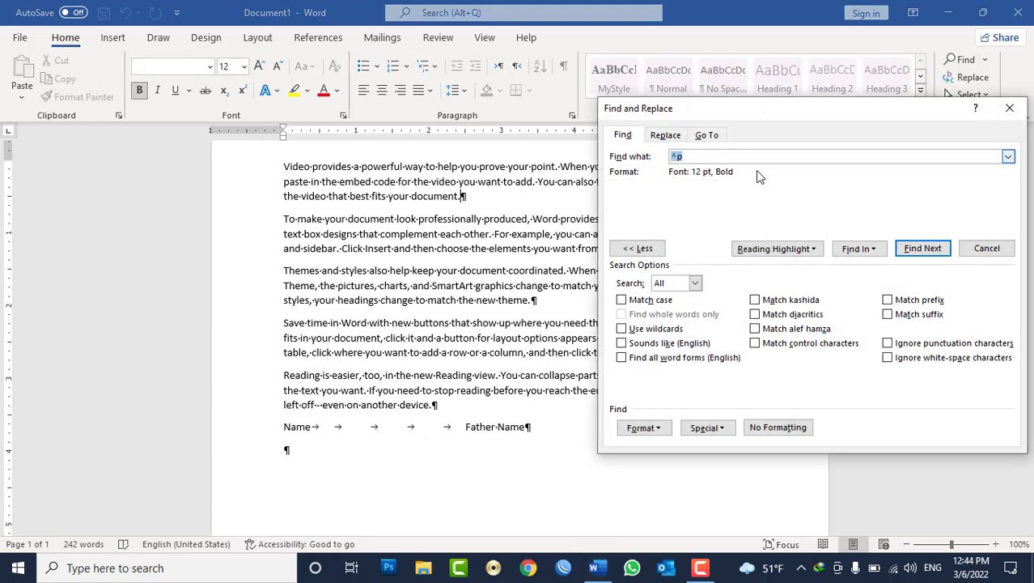
{"action": "key", "text": "BackSpace"}
{"action": "left_click", "coordinate": [719, 429]}
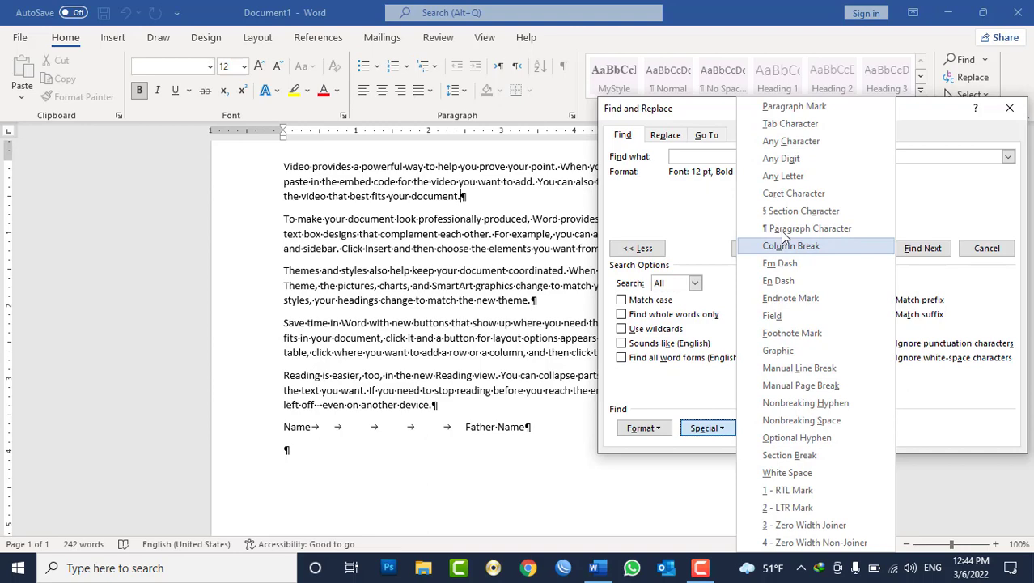
{"action": "left_click", "coordinate": [800, 123]}
{"action": "left_click", "coordinate": [920, 248]}
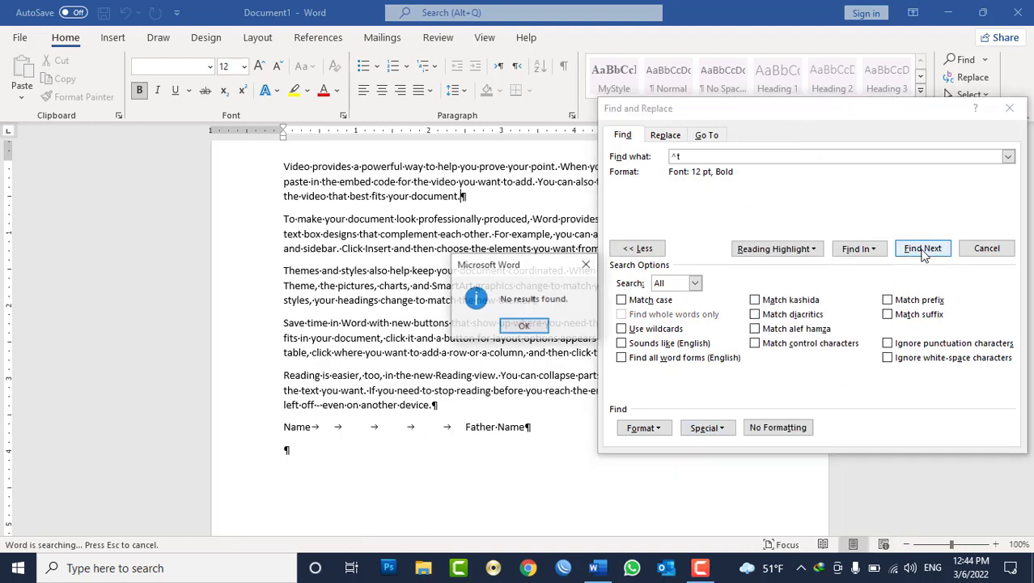
{"action": "left_click", "coordinate": [524, 326]}
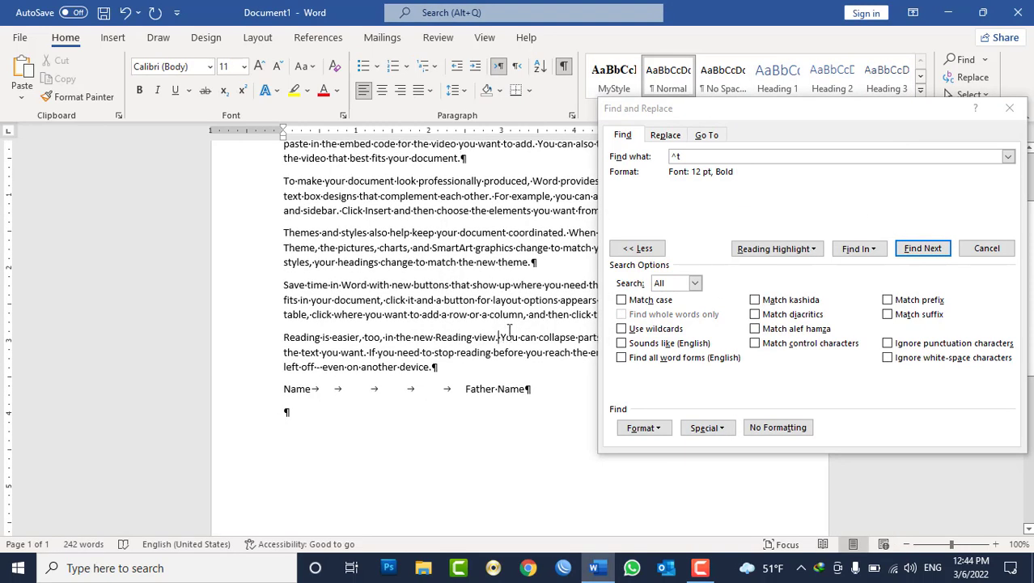
{"action": "left_click", "coordinate": [916, 252]}
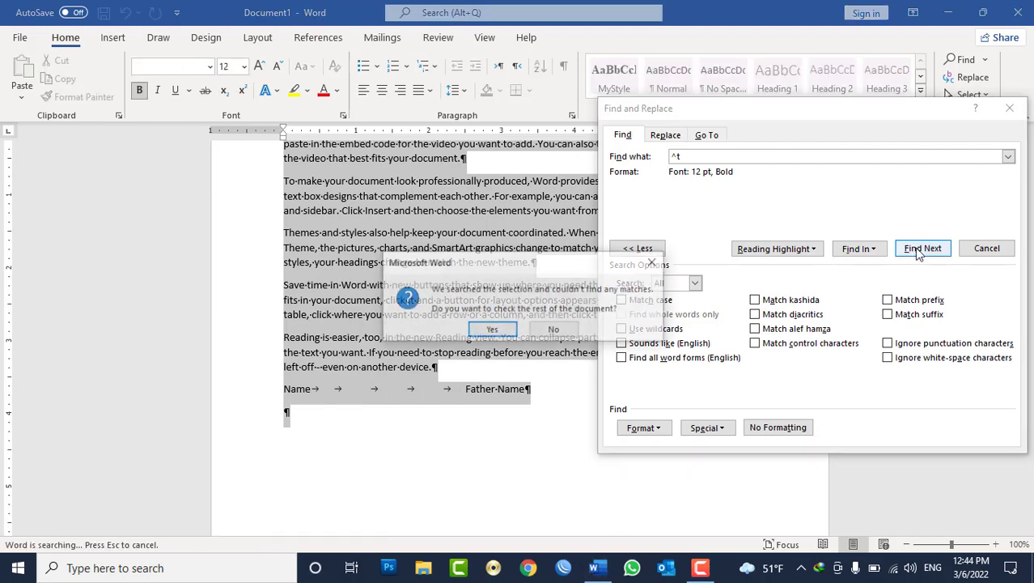
{"action": "left_click", "coordinate": [485, 332]}
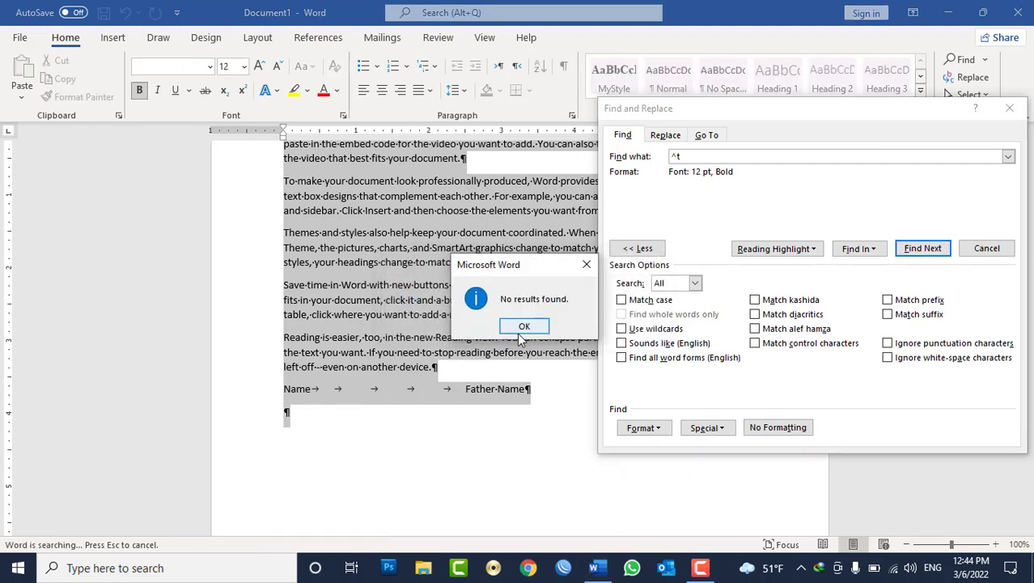
{"action": "left_click", "coordinate": [518, 329]}
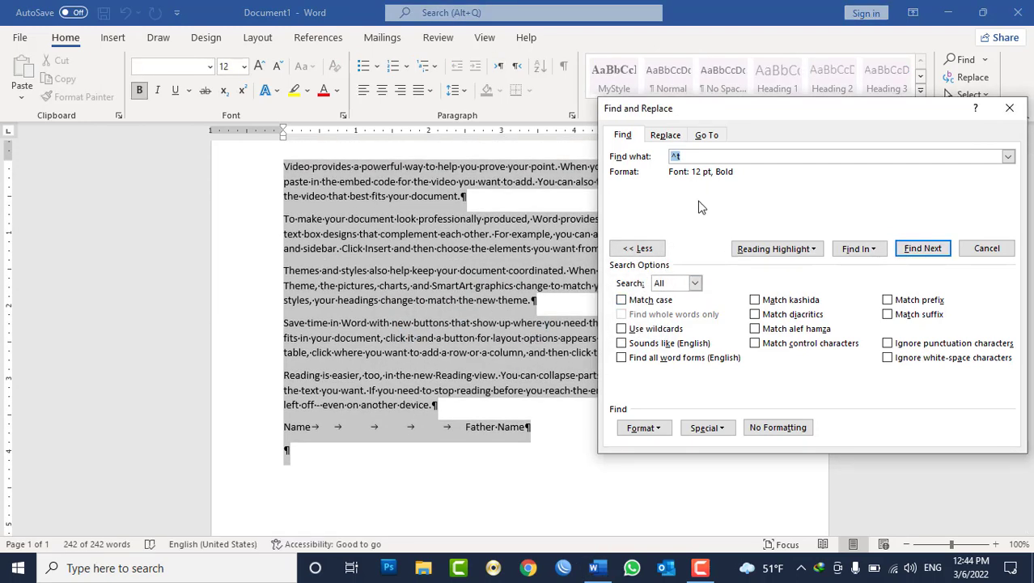
Step: Remove the bold 12 pt format limit and clear the tab search term
{"action": "left_click", "coordinate": [767, 429]}
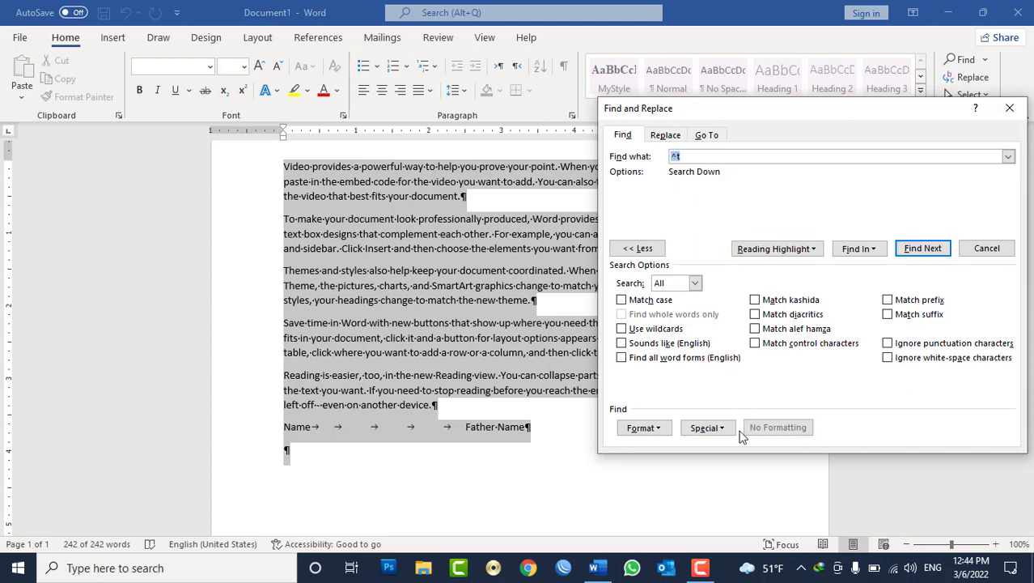
{"action": "key", "text": "BackSpace"}
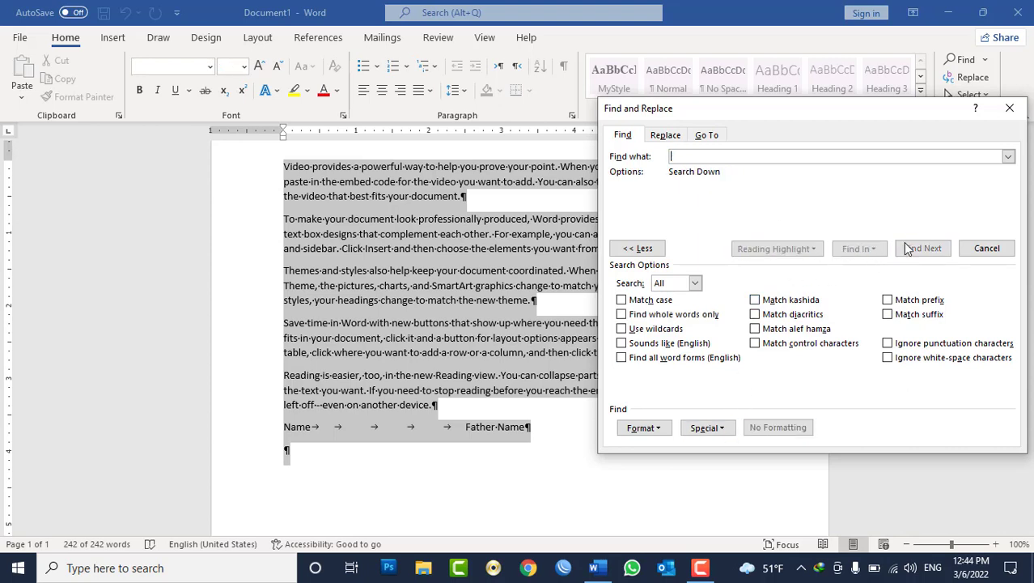
{"action": "left_click", "coordinate": [706, 427]}
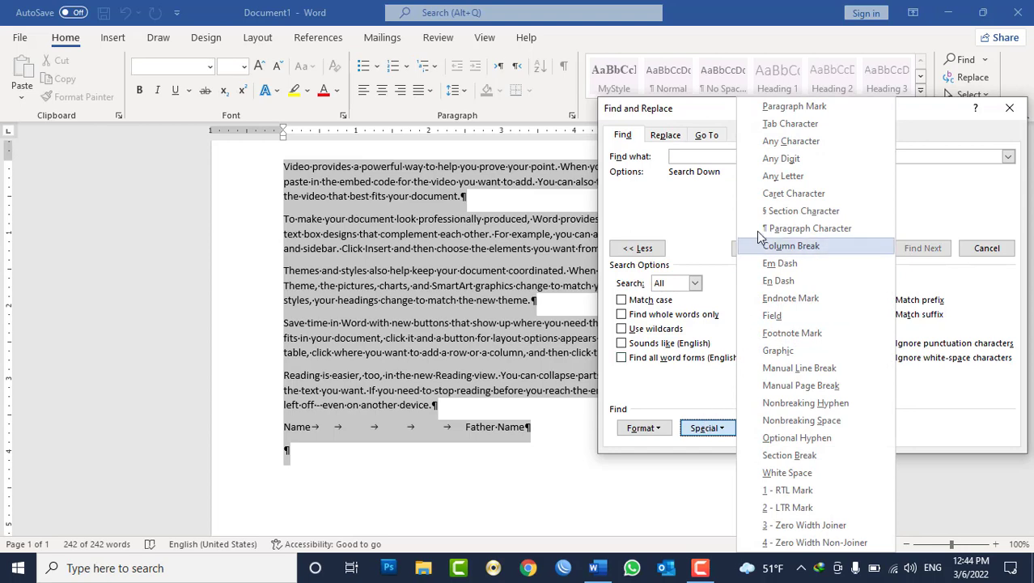
{"action": "left_click", "coordinate": [504, 252]}
{"action": "left_click", "coordinate": [328, 166]}
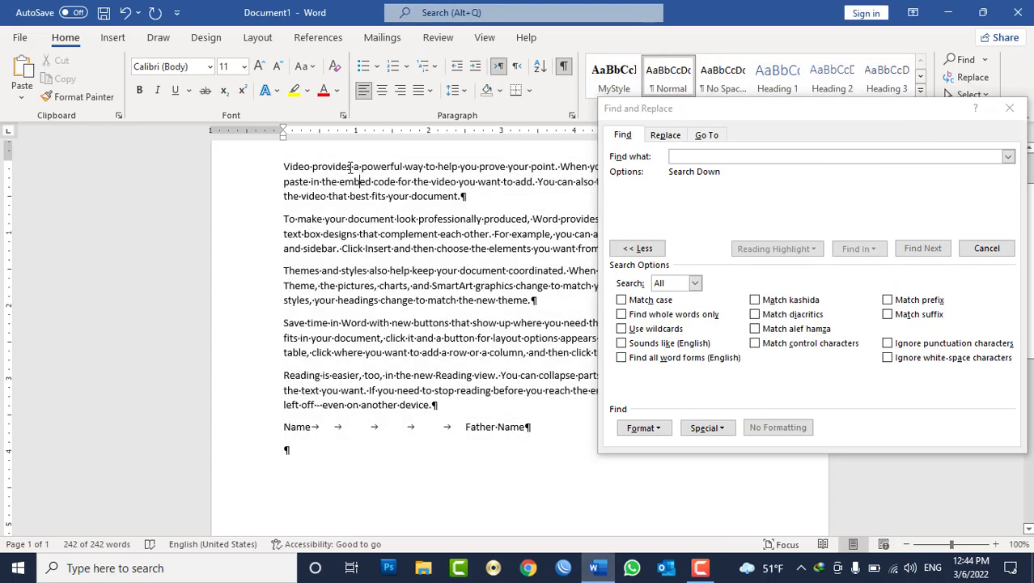
Step: Search for any character (^?) and step through single-letter matches in the first line
{"action": "left_click", "coordinate": [712, 428]}
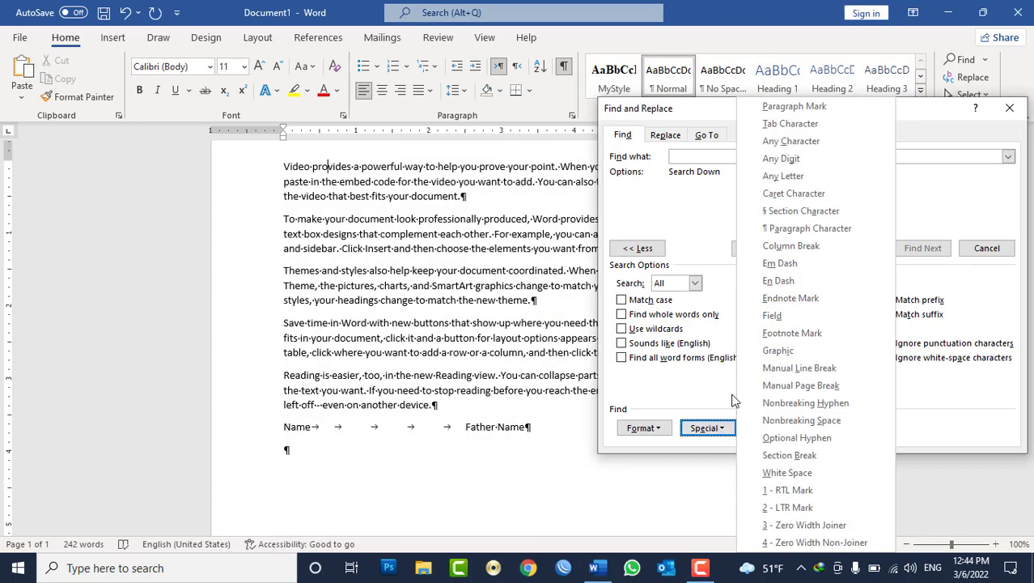
{"action": "left_click", "coordinate": [817, 142]}
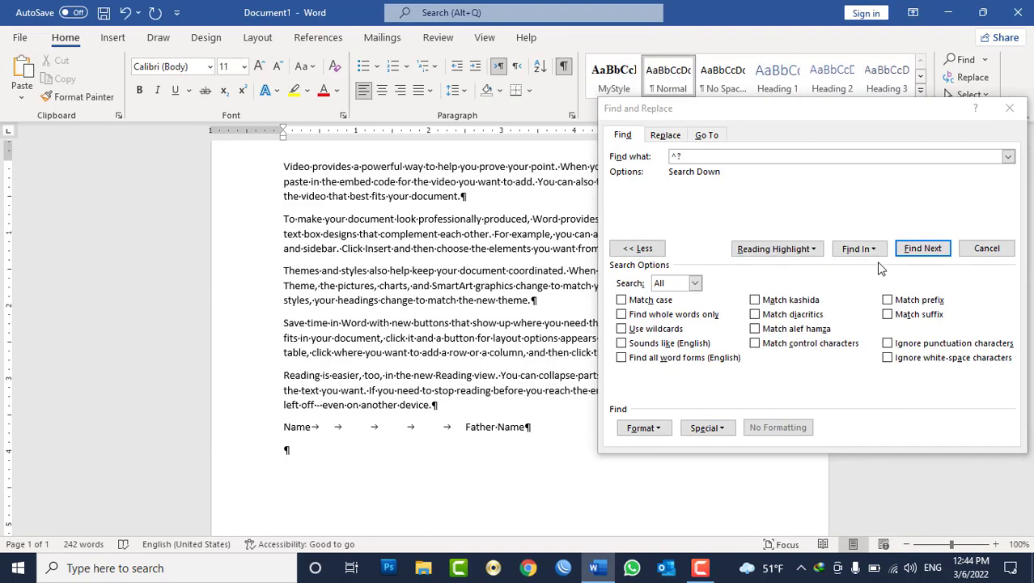
{"action": "left_click", "coordinate": [912, 254]}
{"action": "left_click", "coordinate": [914, 254]}
{"action": "left_click", "coordinate": [914, 253]}
{"action": "left_click", "coordinate": [916, 254]}
{"action": "left_click", "coordinate": [917, 253]}
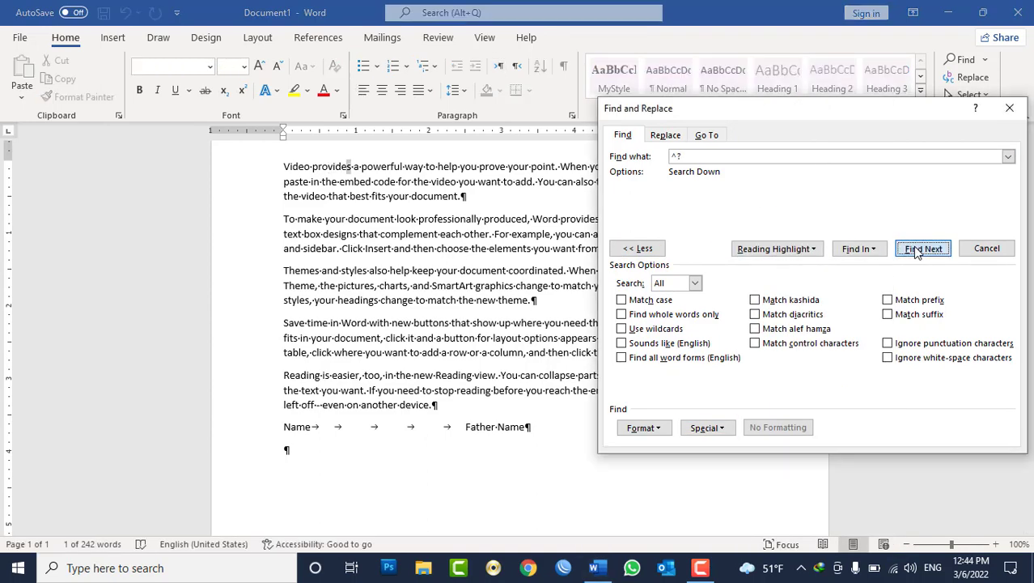
{"action": "left_click", "coordinate": [917, 253]}
{"action": "left_click", "coordinate": [917, 253]}
{"action": "left_click", "coordinate": [707, 428]}
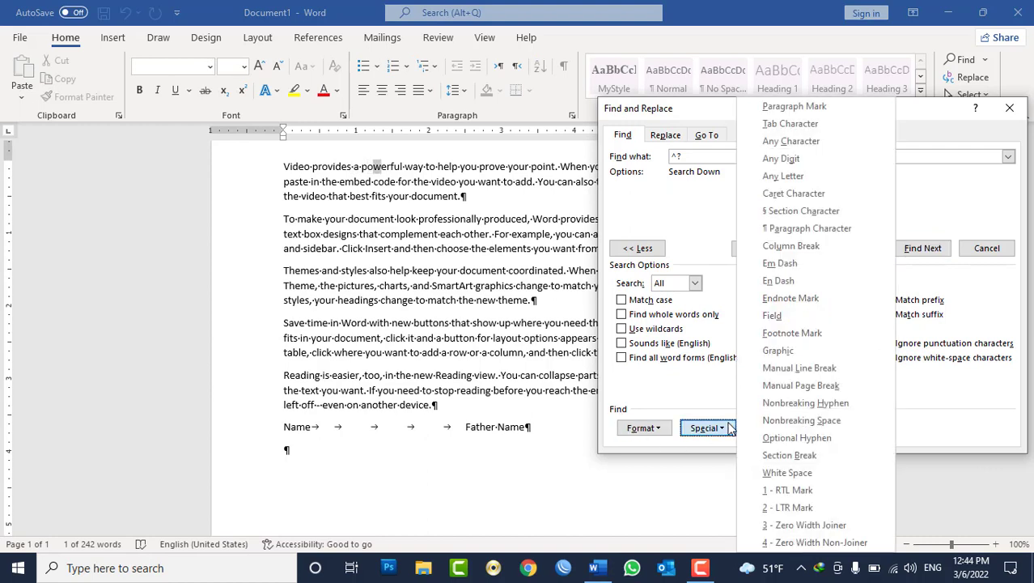
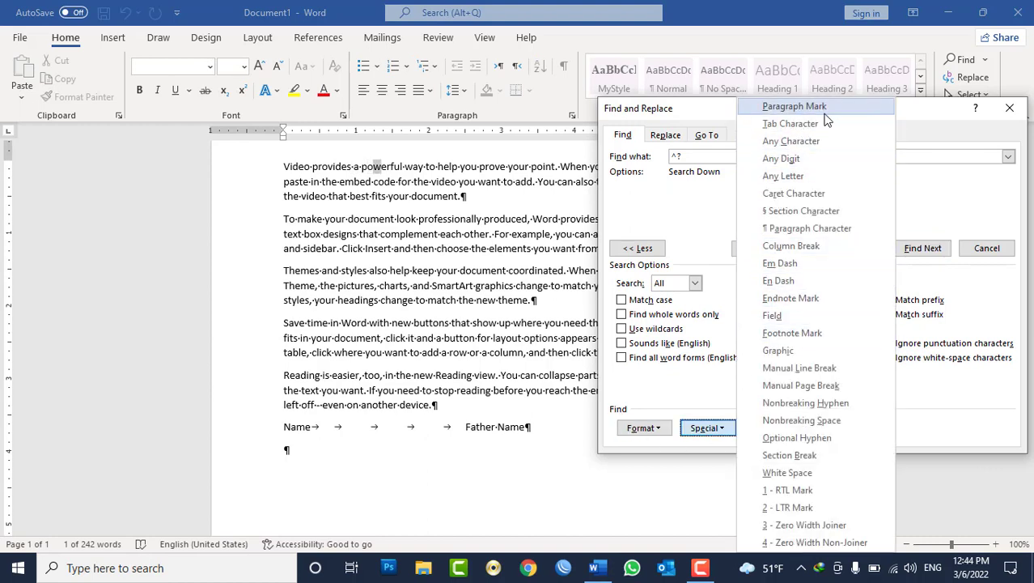
Step: Search for any character followed by a digit (^?^#), then close Find and Replace unchanged
{"action": "left_click", "coordinate": [803, 160]}
{"action": "left_click", "coordinate": [923, 248]}
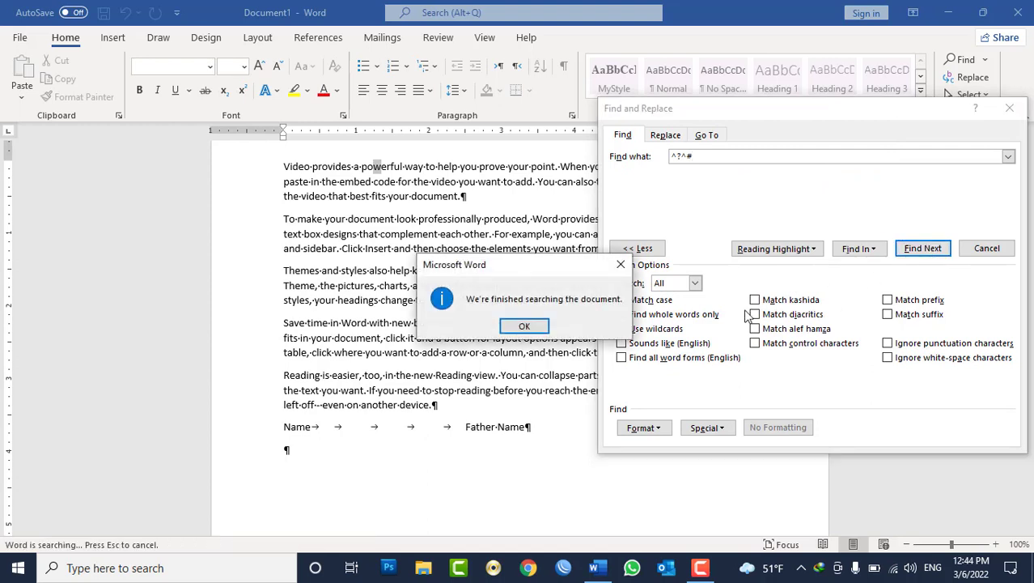
{"action": "left_click", "coordinate": [530, 326]}
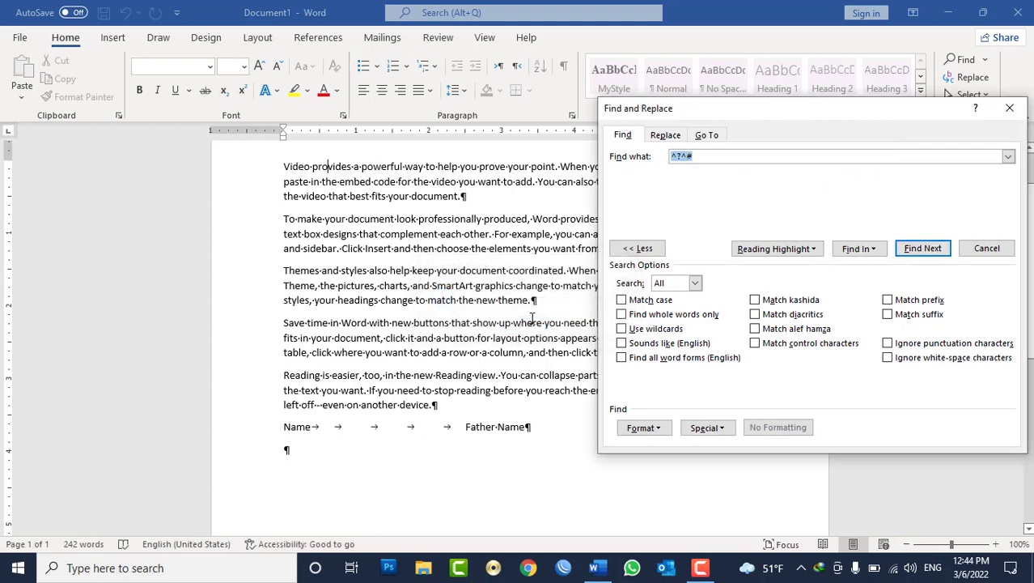
{"action": "left_click", "coordinate": [706, 428]}
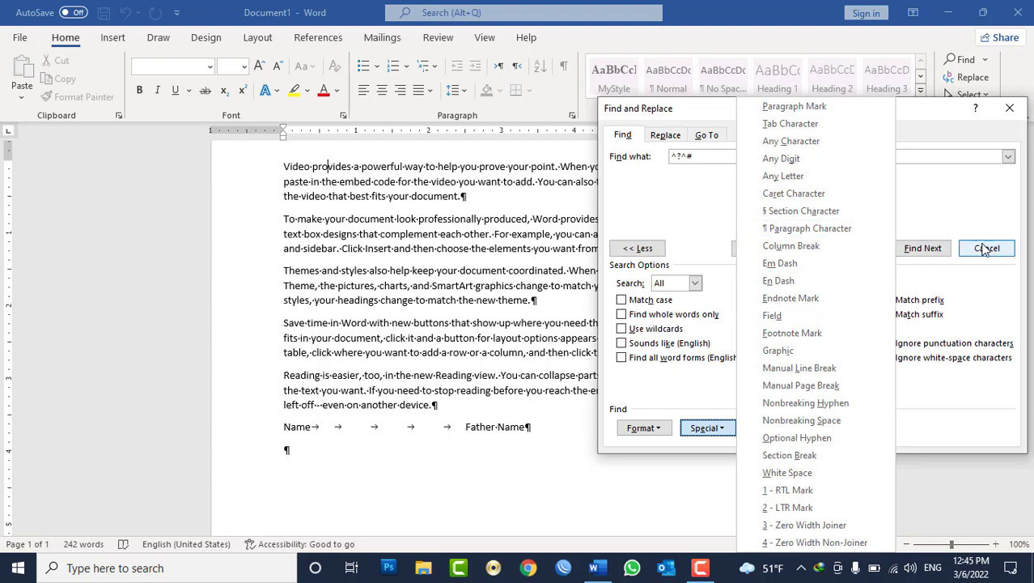
{"action": "left_click", "coordinate": [975, 250]}
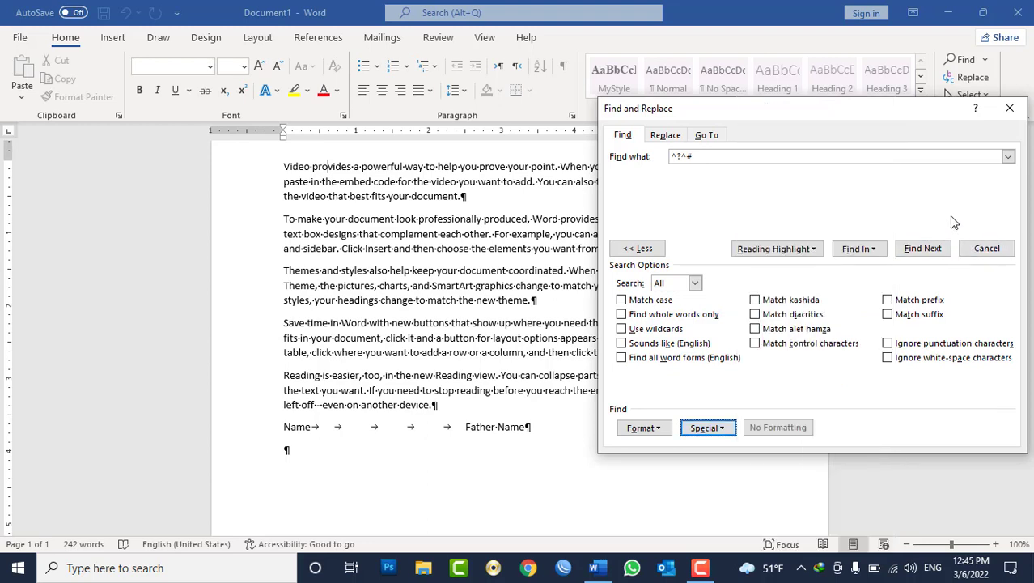
{"action": "left_click", "coordinate": [984, 248]}
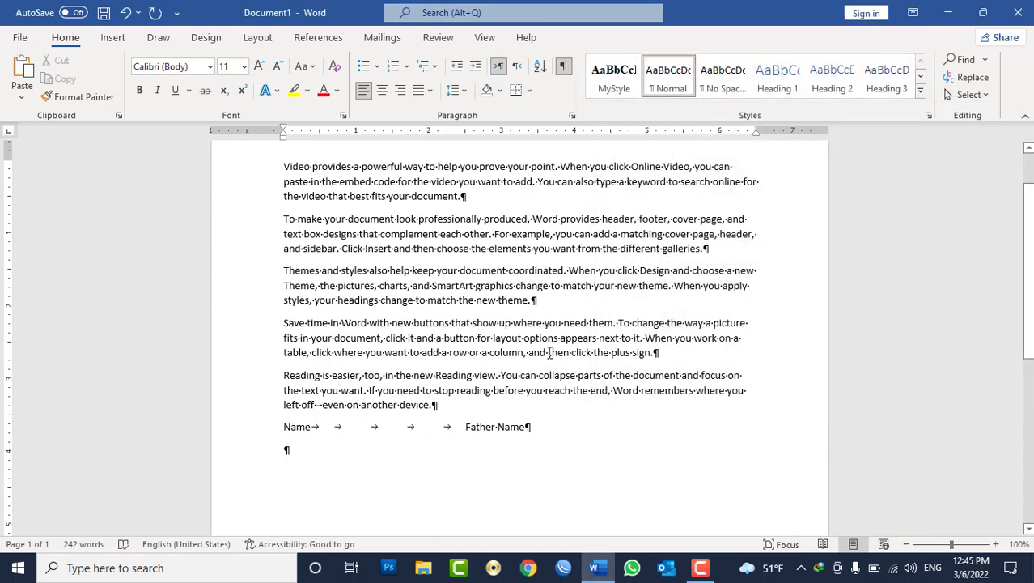
Step: Clear the page, generate =rand() sample text, and paste one paragraph over it
{"action": "key", "text": "ctrl+a"}
{"action": "key", "text": "Delete"}
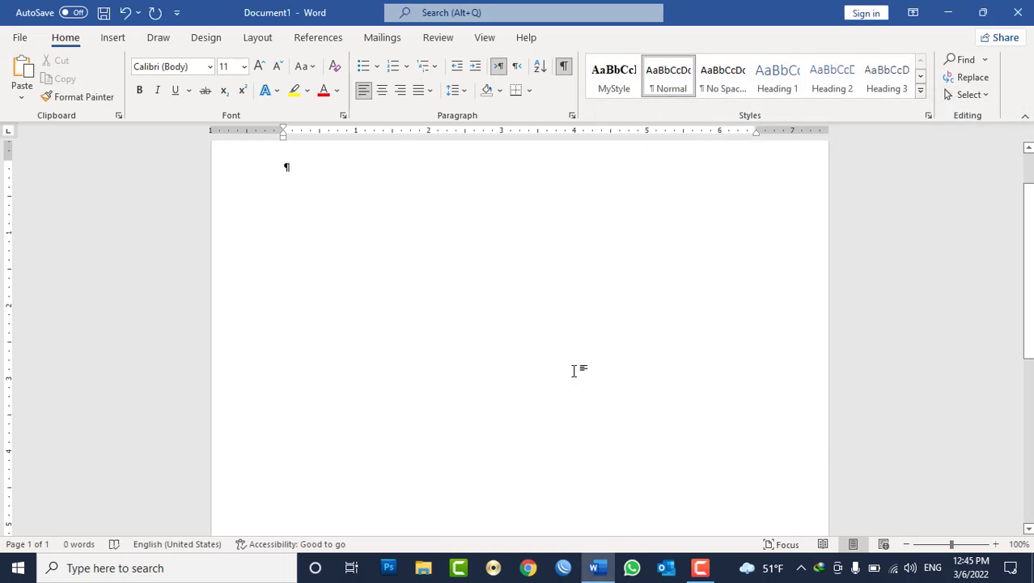
{"action": "left_click", "coordinate": [564, 65]}
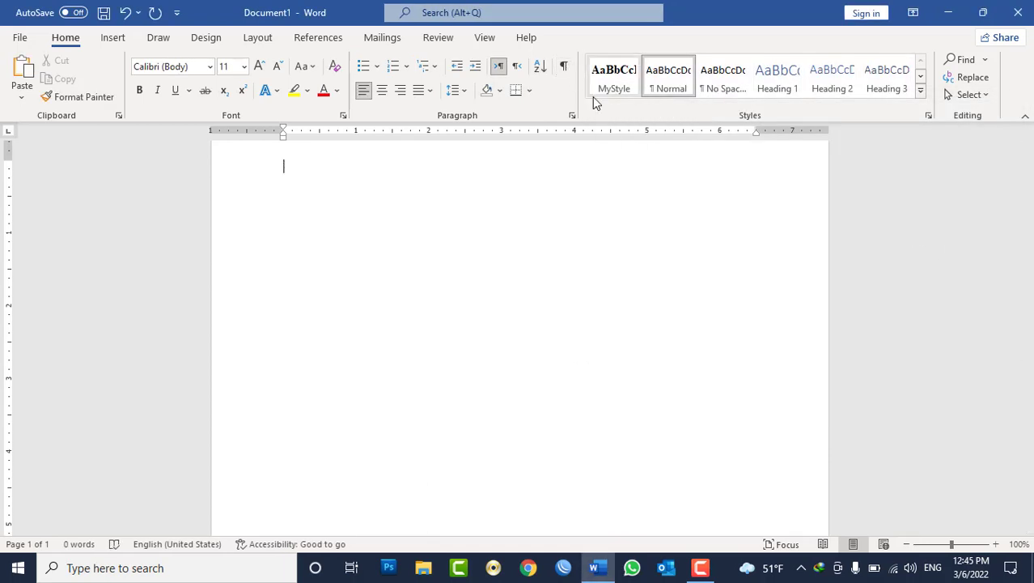
{"action": "type", "text": "=rand()"}
{"action": "key", "text": "Return"}
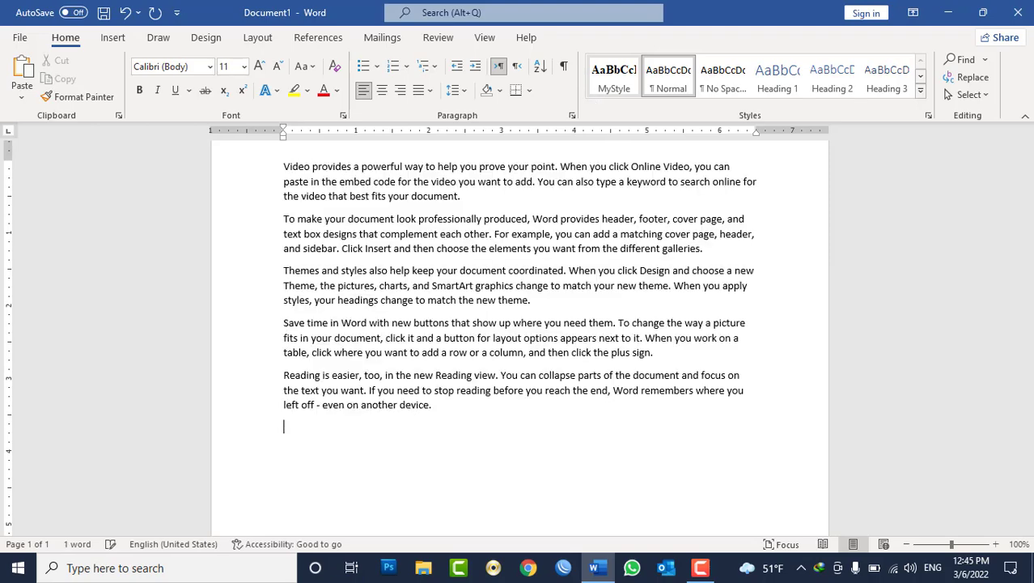
{"action": "key", "text": "ctrl+a"}
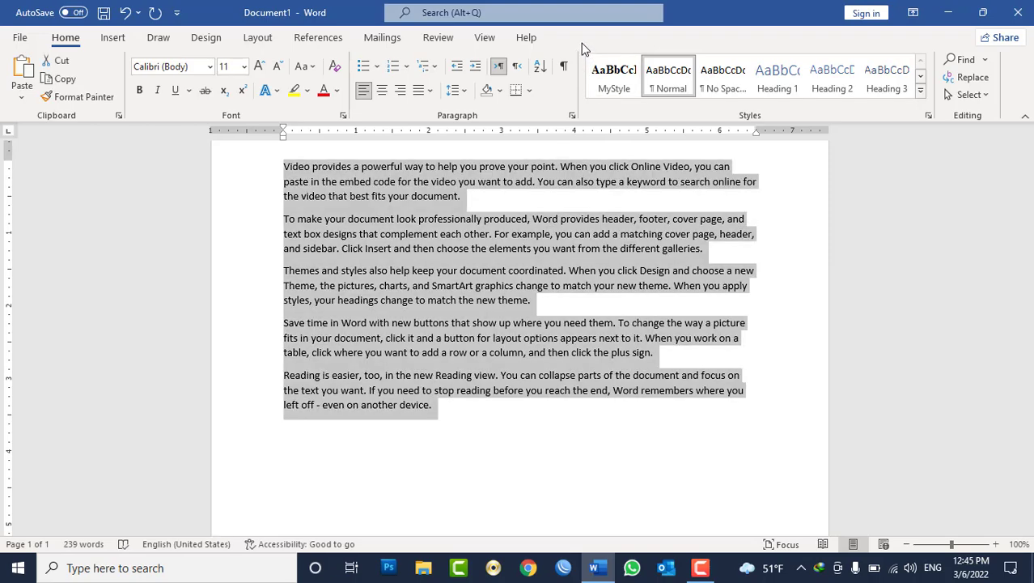
{"action": "type", "text": "Video provides a powerful way to help you prove your point. When you click Online Video, you can paste in the embed code for the video you want to add. You can also type a keyword to search online for the video that best fits your document."}
{"action": "key", "text": "ctrl+a"}
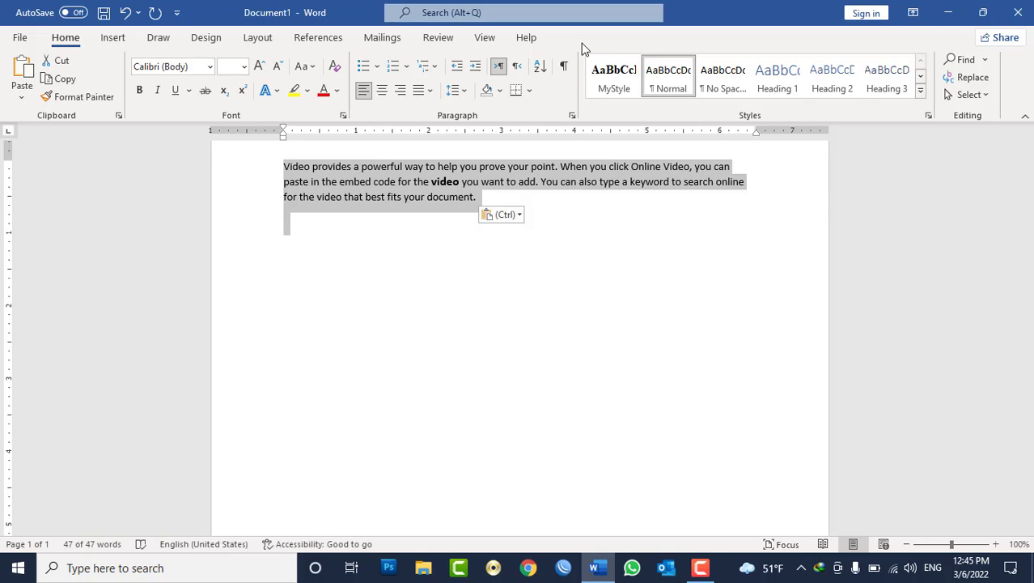
Step: Type 'Welcome to computer classsss' and enlarge the line to 16 pt
{"action": "type", "text": "Welcomet o"}
{"action": "key", "text": "BackSpace"}
{"action": "key", "text": "BackSpace"}
{"action": "key", "text": "BackSpace"}
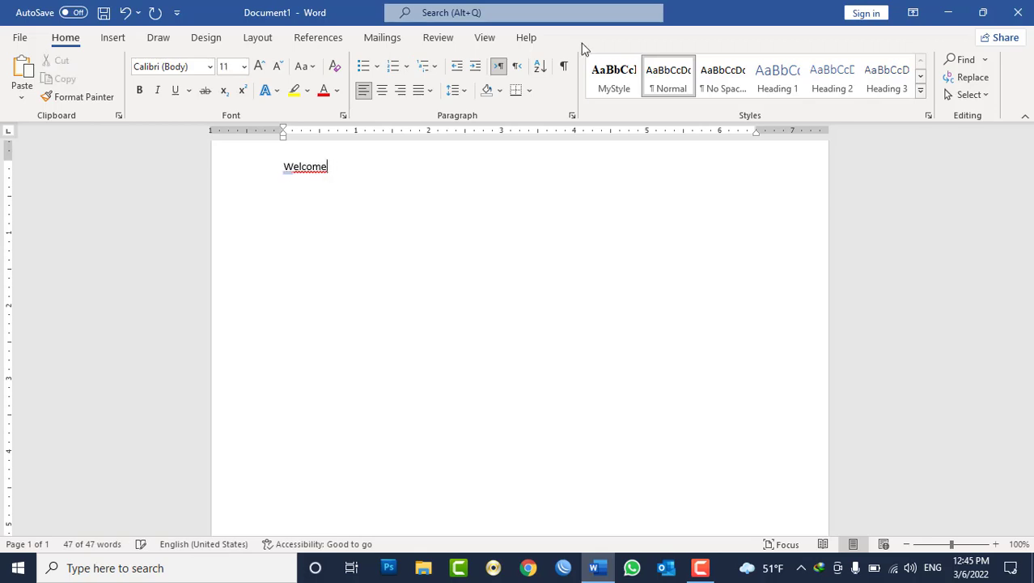
{"action": "type", "text": " to computer cla"}
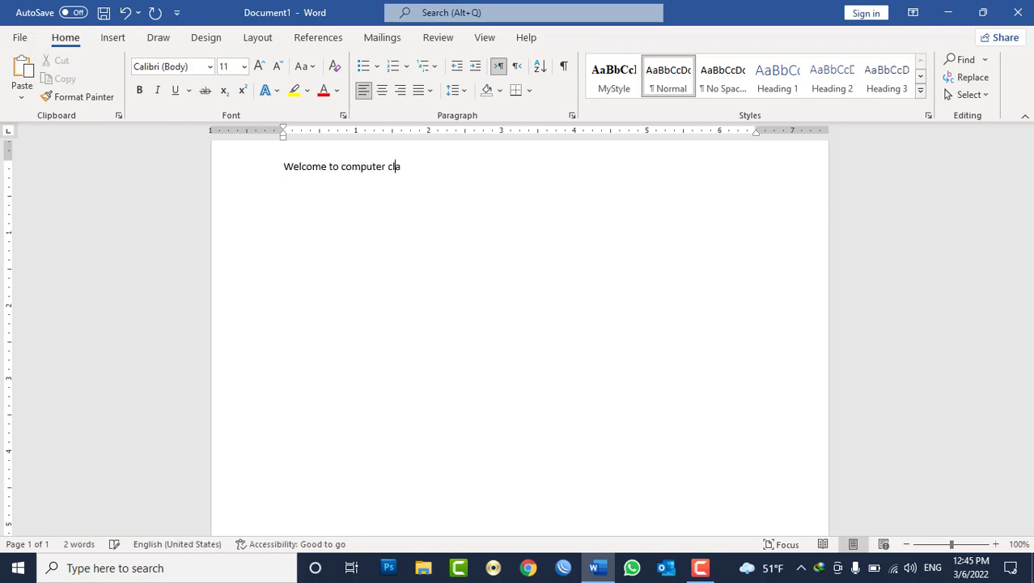
{"action": "type", "text": "sssss"}
{"action": "key", "text": "ctrl+a"}
{"action": "key", "text": "ctrl+bracketright"}
{"action": "key", "text": "ctrl+bracketright"}
{"action": "key", "text": "ctrl+bracketright"}
{"action": "key", "text": "ctrl+bracketright"}
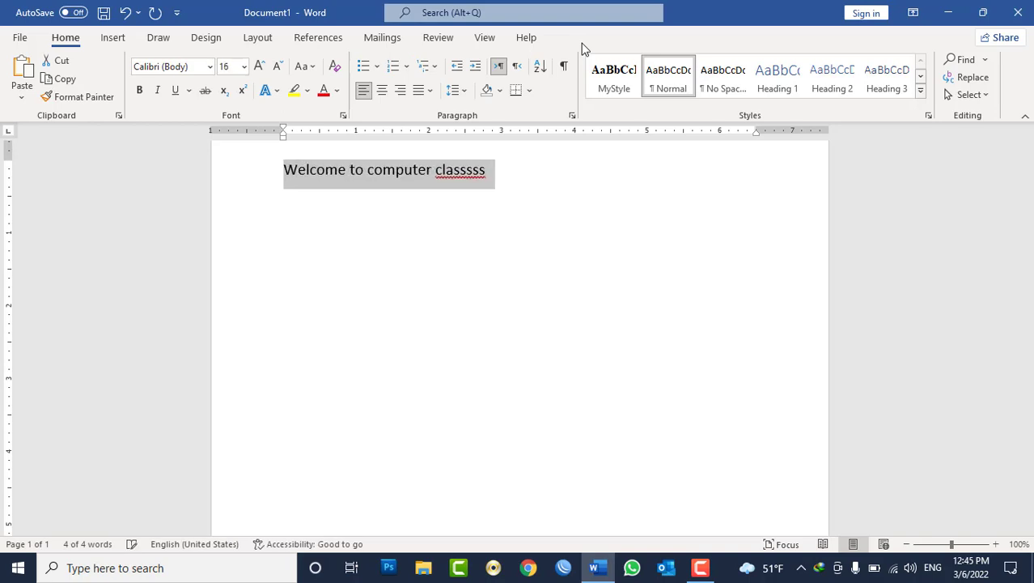
Step: Copy the Welcome line and paste it repeatedly to make eleven lines
{"action": "key", "text": "ctrl+c"}
{"action": "key", "text": "Right"}
{"action": "key", "text": "Return"}
{"action": "key", "text": "ctrl+v"}
{"action": "key", "text": "Return"}
{"action": "key", "text": "ctrl+v"}
{"action": "key", "text": "Return"}
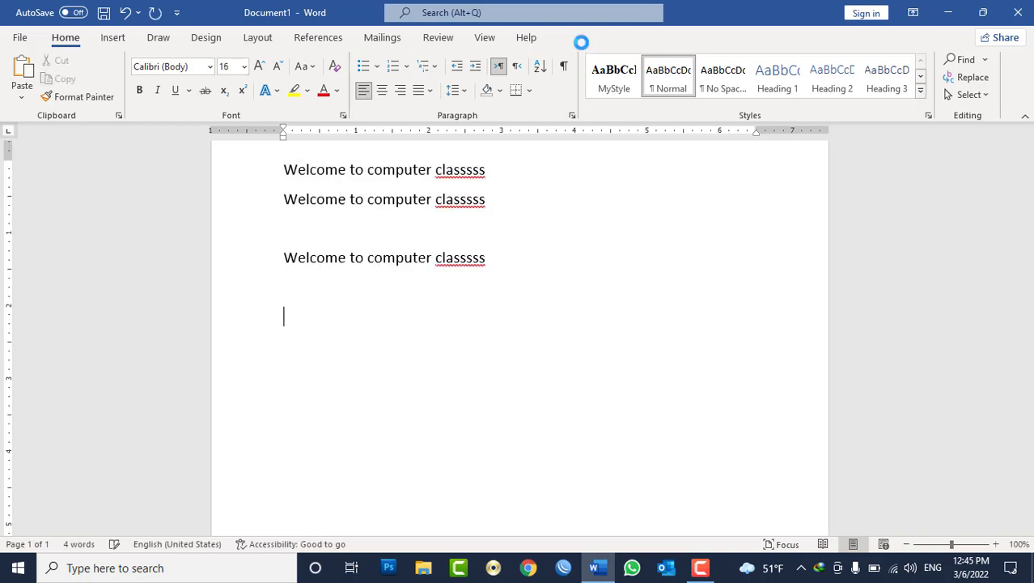
{"action": "key", "text": "ctrl+v"}
{"action": "key", "text": "ctrl+z"}
{"action": "key", "text": "ctrl+z"}
{"action": "key", "text": "ctrl+z"}
{"action": "key", "text": "ctrl+z"}
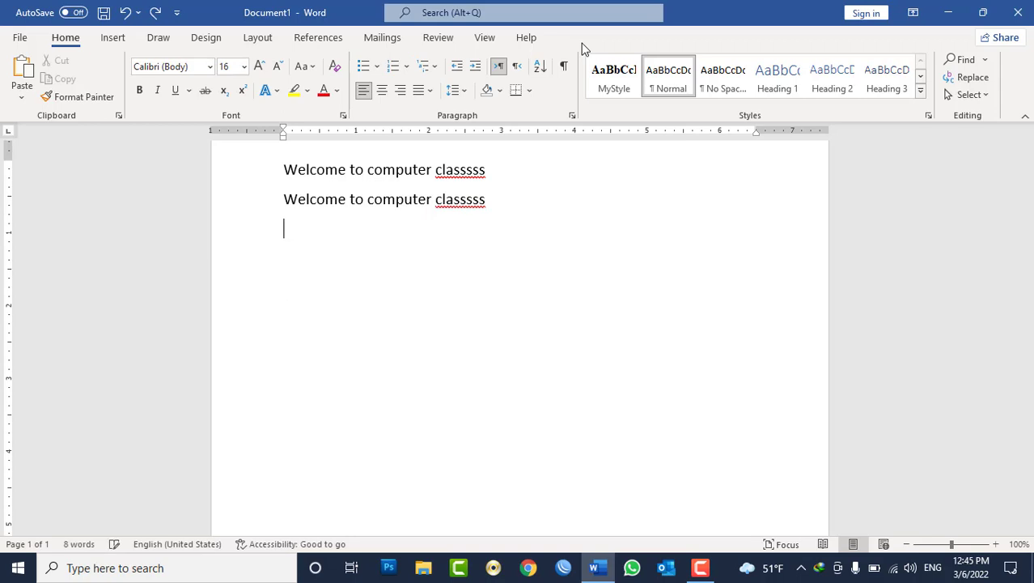
{"action": "key", "text": "ctrl+v"}
{"action": "key", "text": "ctrl+v"}
{"action": "key", "text": "ctrl+v"}
{"action": "key", "text": "ctrl+v"}
{"action": "key", "text": "ctrl+v"}
{"action": "key", "text": "ctrl+v"}
{"action": "key", "text": "ctrl+v"}
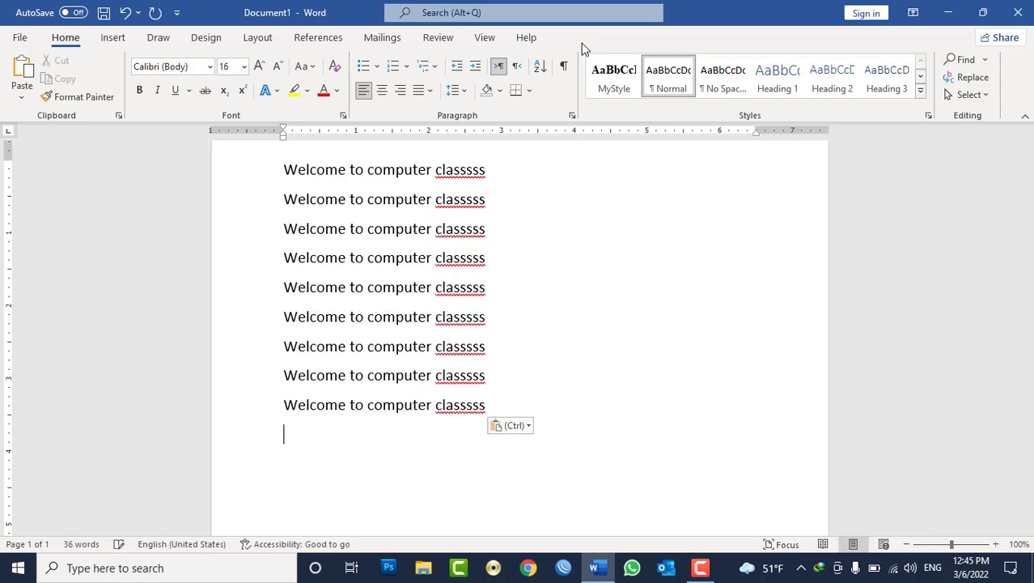
{"action": "key", "text": "ctrl+v"}
{"action": "key", "text": "ctrl+v"}
{"action": "key", "text": "BackSpace"}
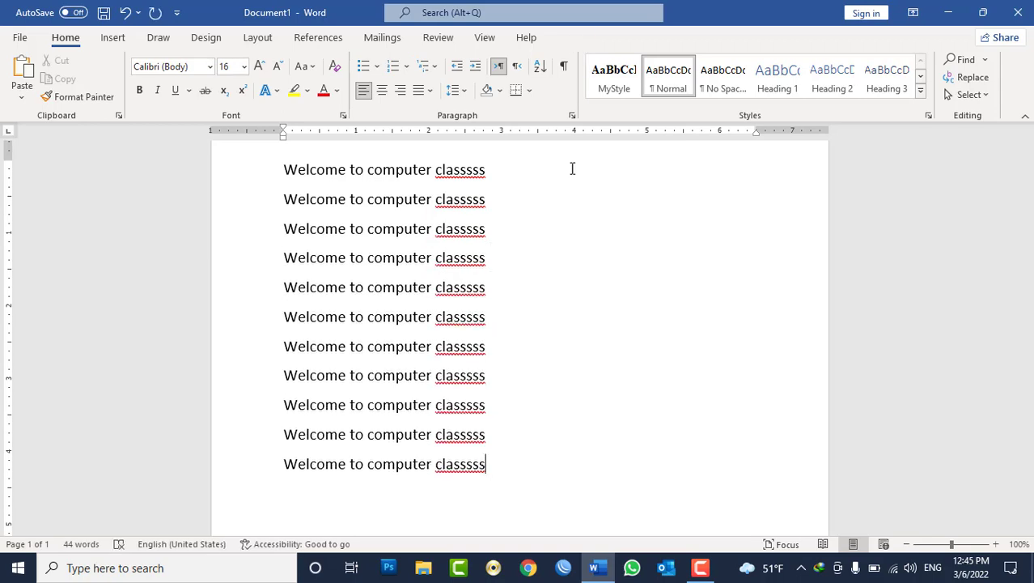
Step: Change the first 'classsss' to 'Class', then undo the edit
{"action": "scroll", "coordinate": [586, 239], "scroll_direction": "up", "scroll_amount": 2}
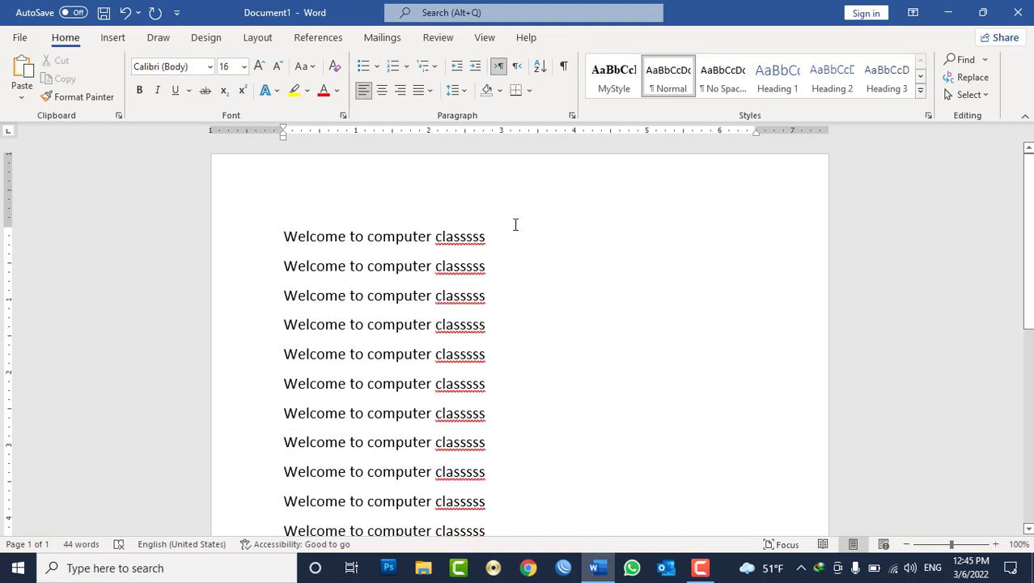
{"action": "double_click", "coordinate": [471, 236]}
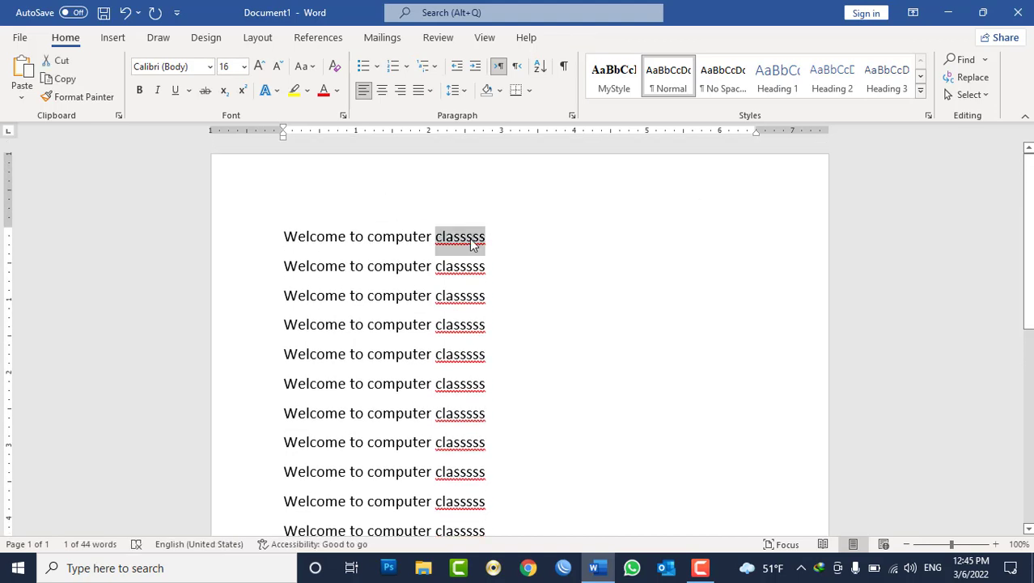
{"action": "type", "text": "Class"}
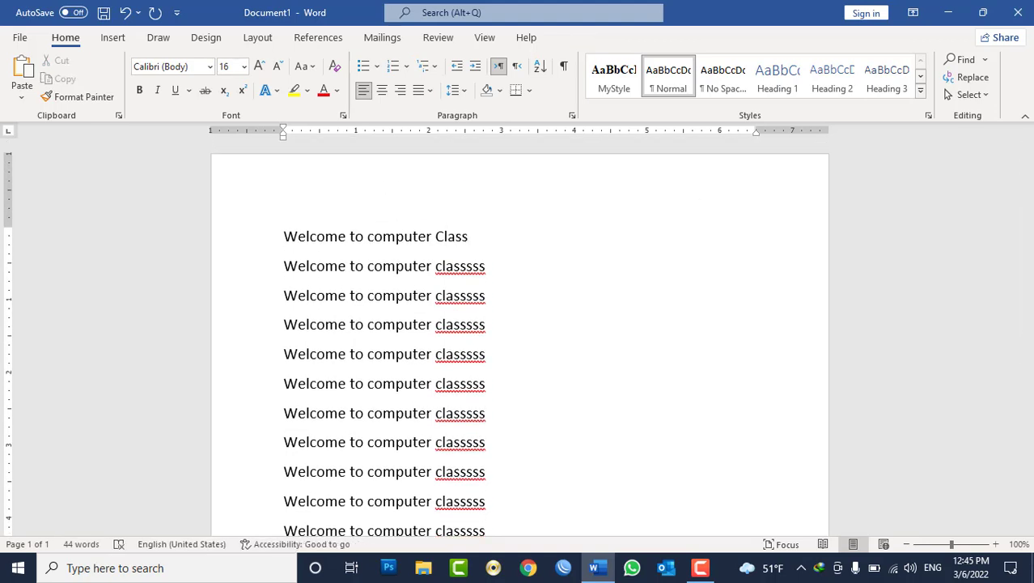
{"action": "key", "text": "ctrl+z"}
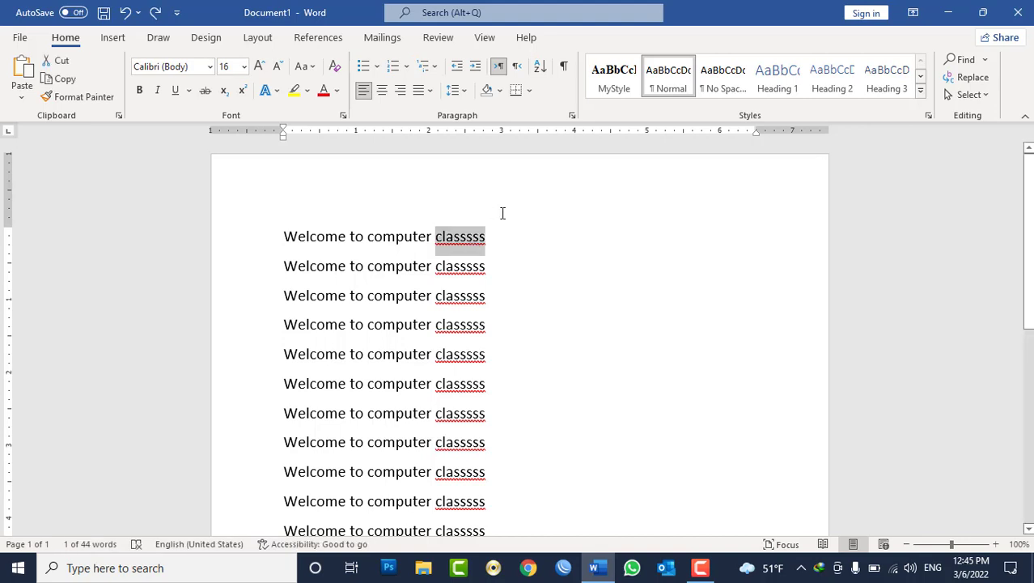
{"action": "left_click", "coordinate": [501, 213]}
Step: Open Find and Replace on the Replace tab, keeping the ^?^# search
{"action": "left_click", "coordinate": [986, 62]}
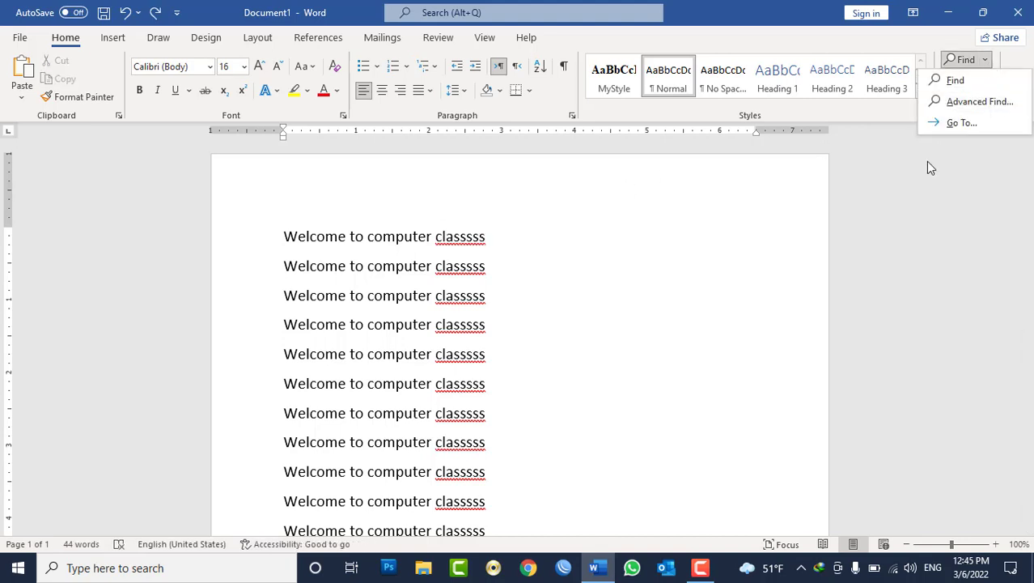
{"action": "left_click", "coordinate": [954, 106]}
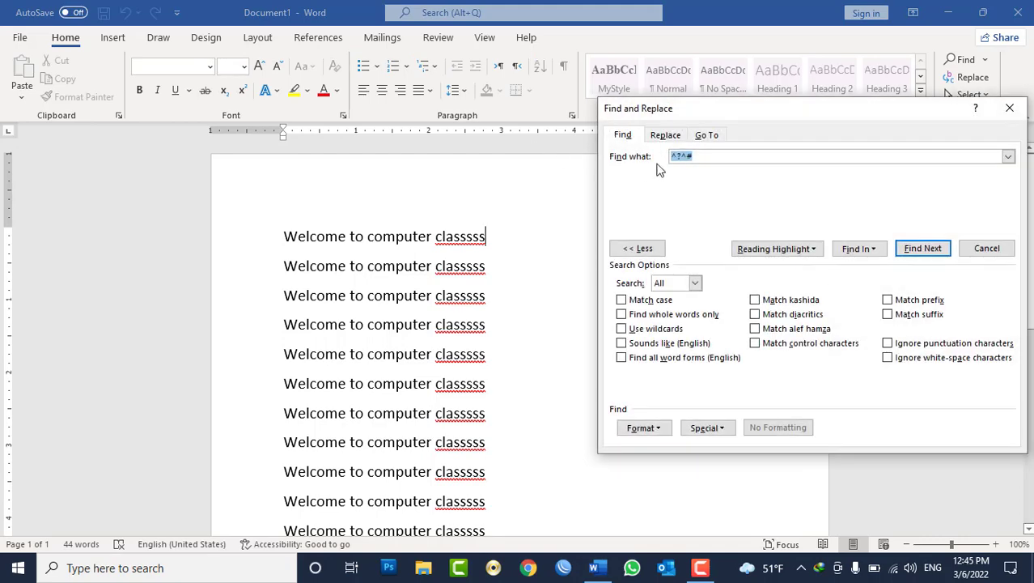
{"action": "left_click", "coordinate": [665, 135]}
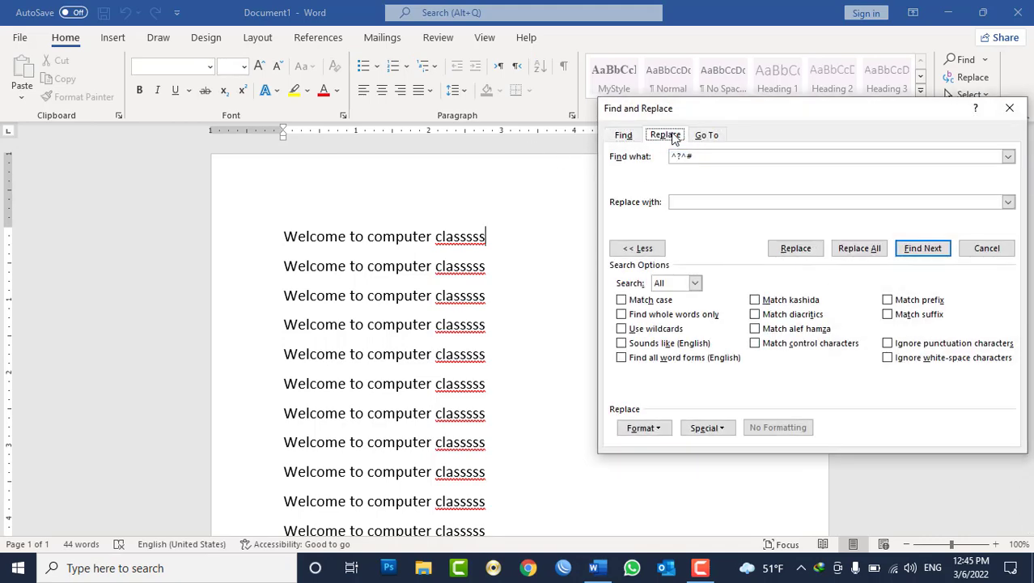
{"action": "left_click", "coordinate": [1010, 107]}
{"action": "left_click", "coordinate": [973, 77]}
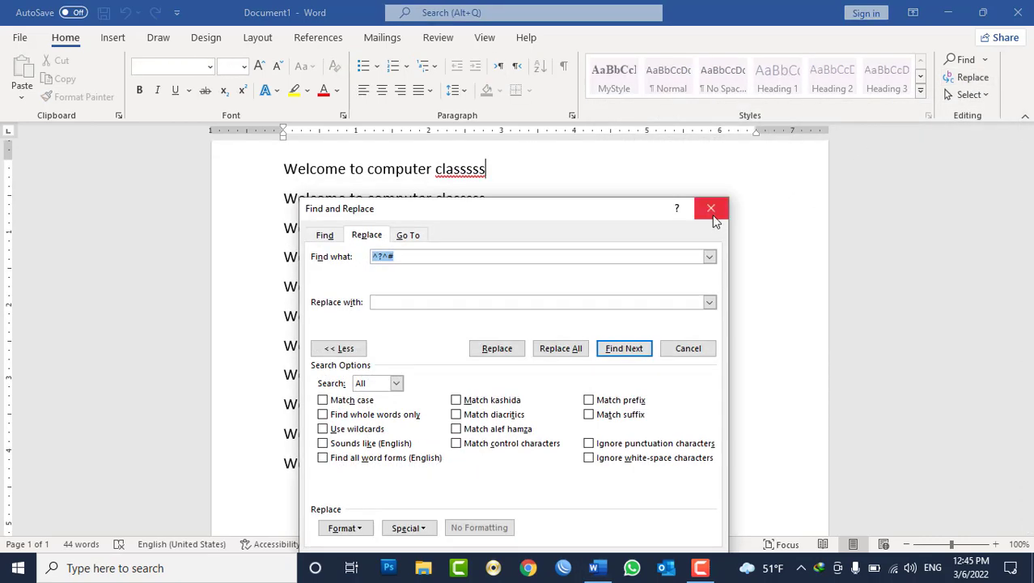
{"action": "left_click", "coordinate": [711, 208]}
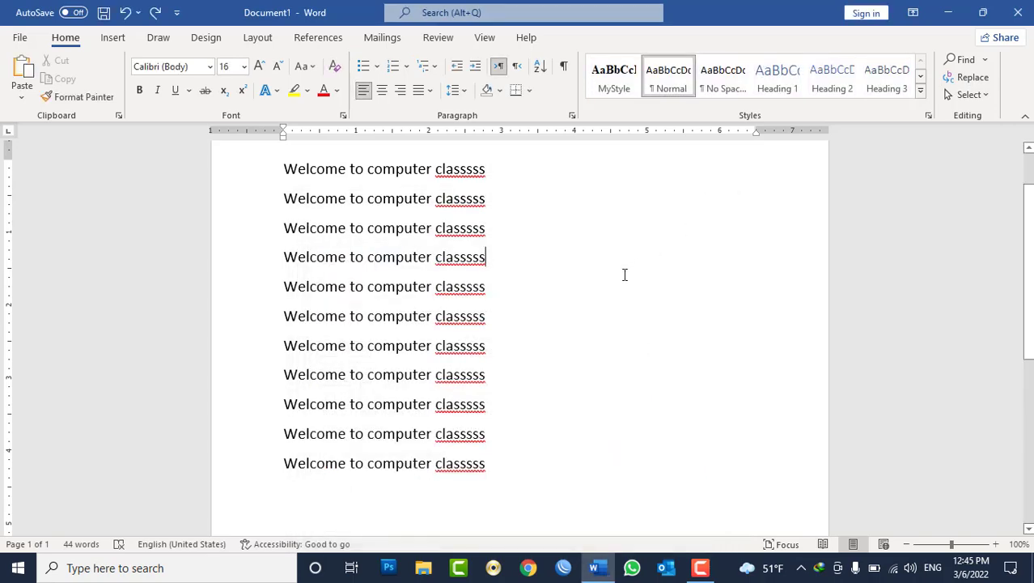
{"action": "key", "text": "ctrl+h"}
Step: Enter 'classsss' in Find what and 'Class' in Replace with
{"action": "left_click_drag", "start_coordinate": [578, 212], "coordinate": [787, 129]}
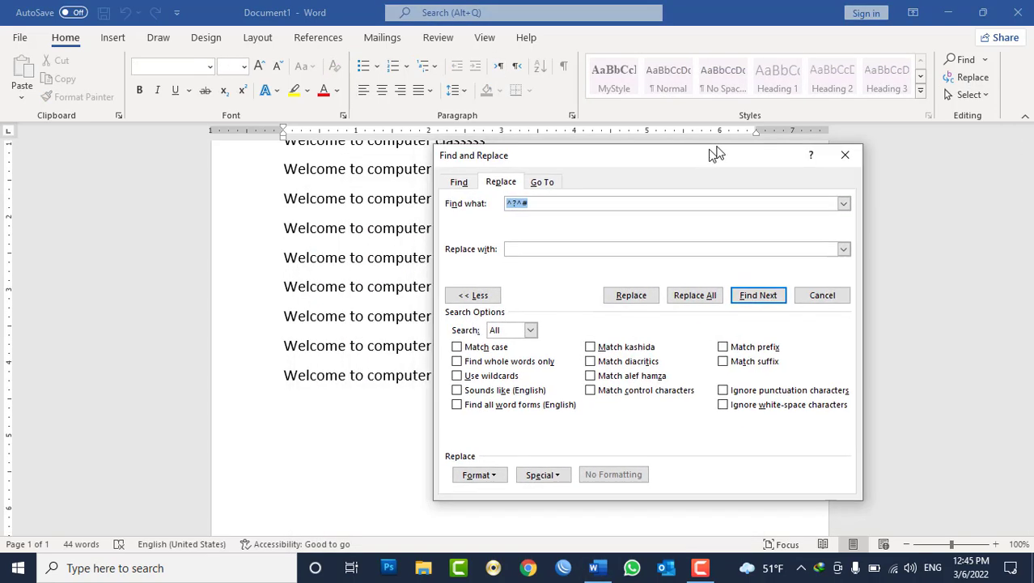
{"action": "key", "text": "BackSpace"}
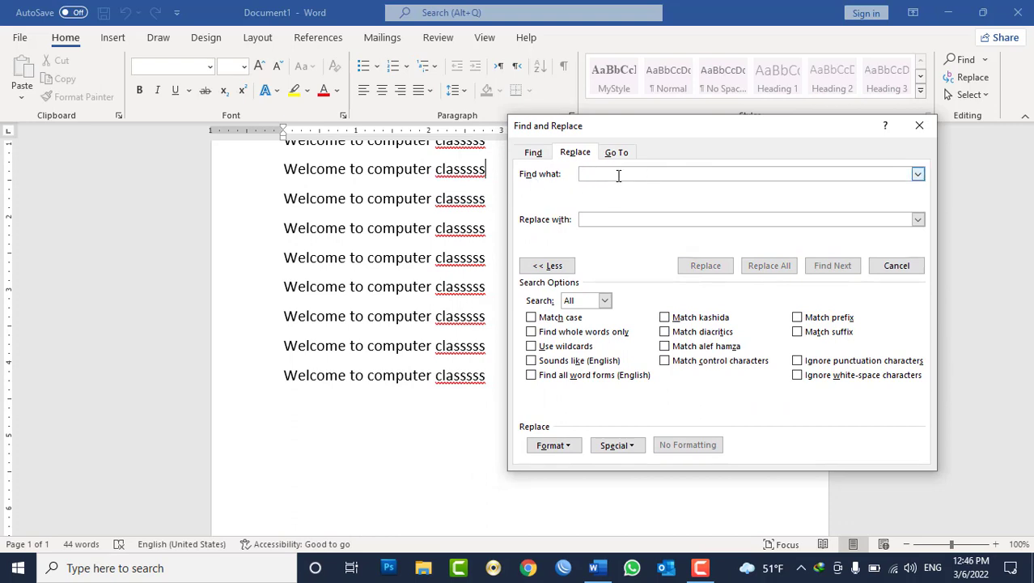
{"action": "type", "text": "classsss"}
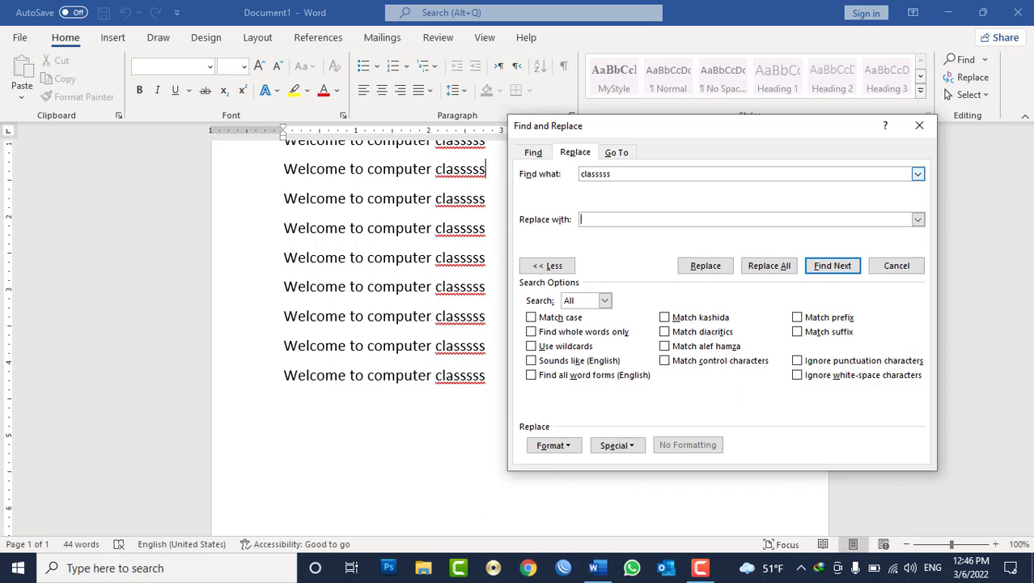
{"action": "left_click", "coordinate": [611, 219]}
{"action": "type", "text": "Class"}
Step: Replace four matches one by one, then Replace All remaining 'classsss' with 'Class'
{"action": "left_click", "coordinate": [712, 269]}
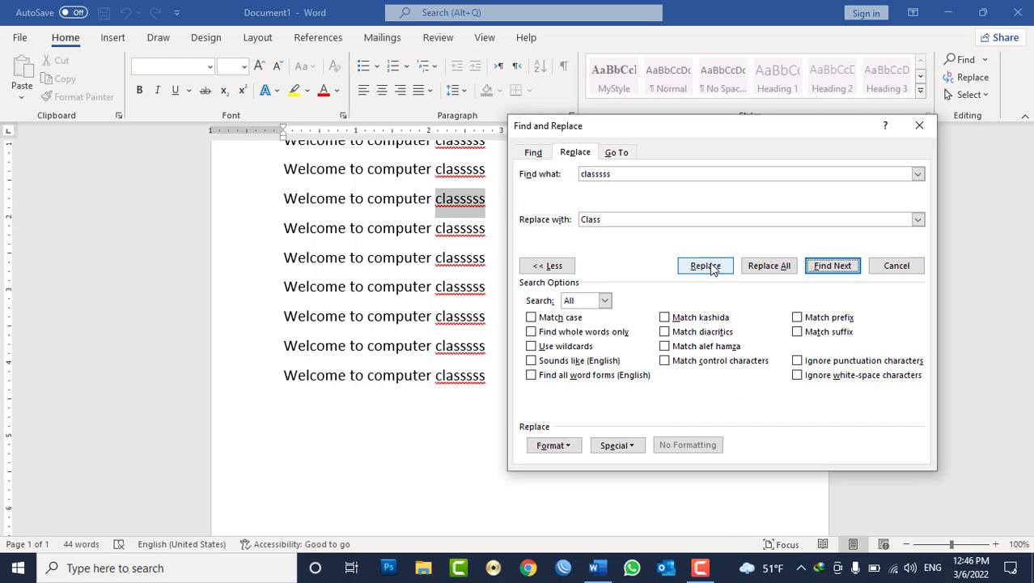
{"action": "left_click", "coordinate": [712, 269]}
{"action": "left_click", "coordinate": [712, 269]}
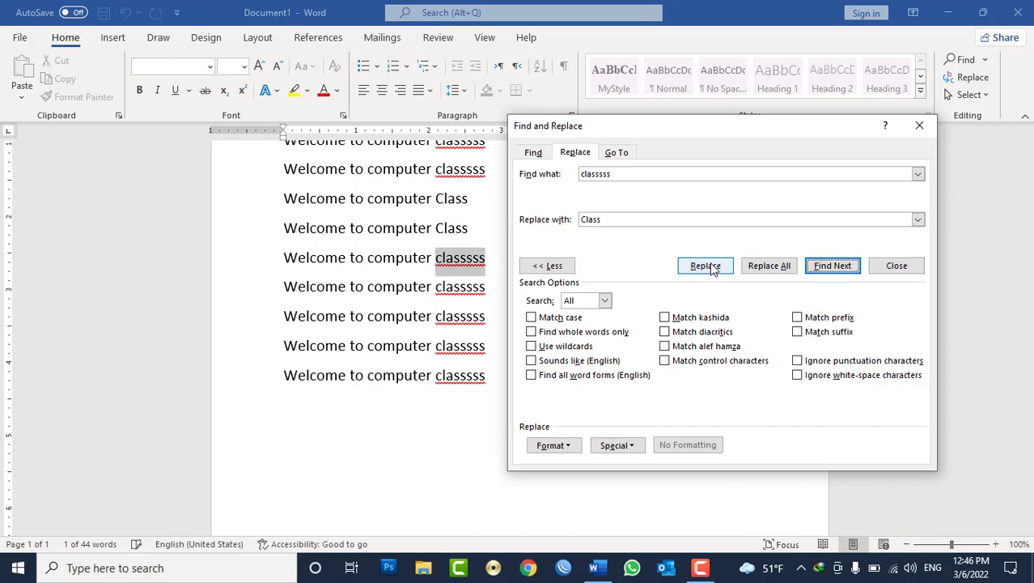
{"action": "left_click", "coordinate": [712, 270]}
{"action": "left_click", "coordinate": [781, 270]}
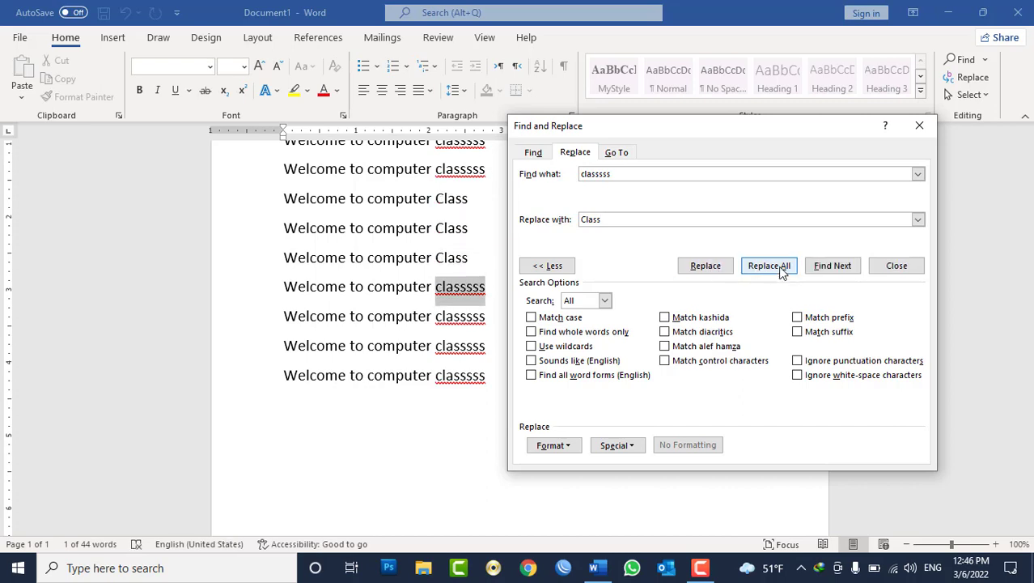
{"action": "left_click", "coordinate": [522, 328]}
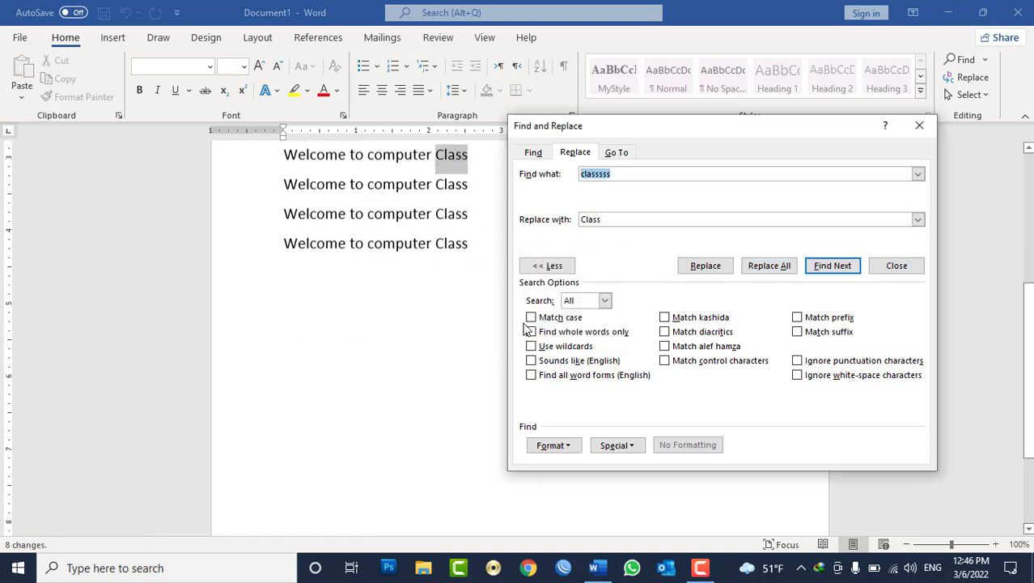
{"action": "scroll", "coordinate": [334, 215], "scroll_direction": "up", "scroll_amount": 2}
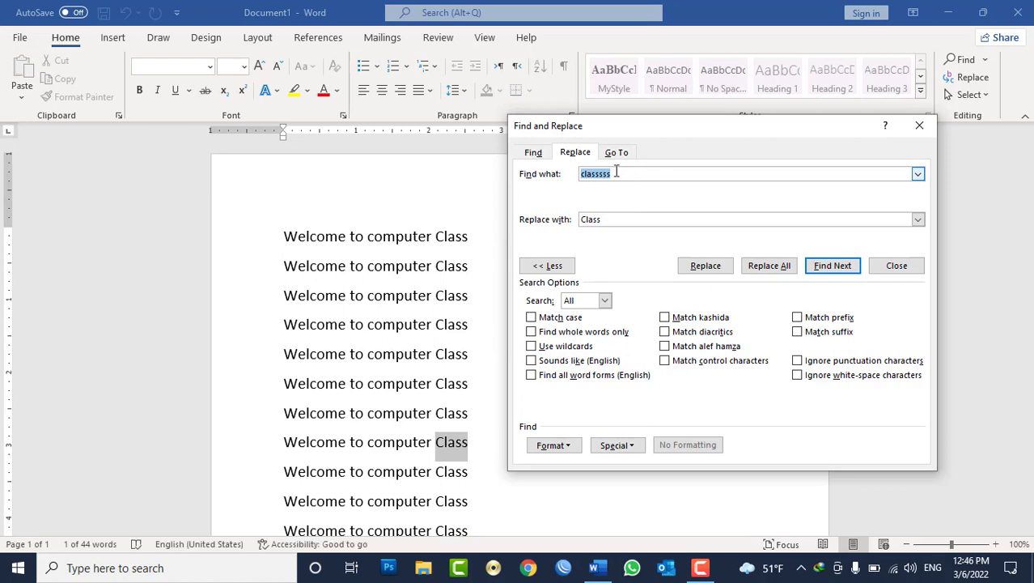
{"action": "left_click", "coordinate": [606, 173]}
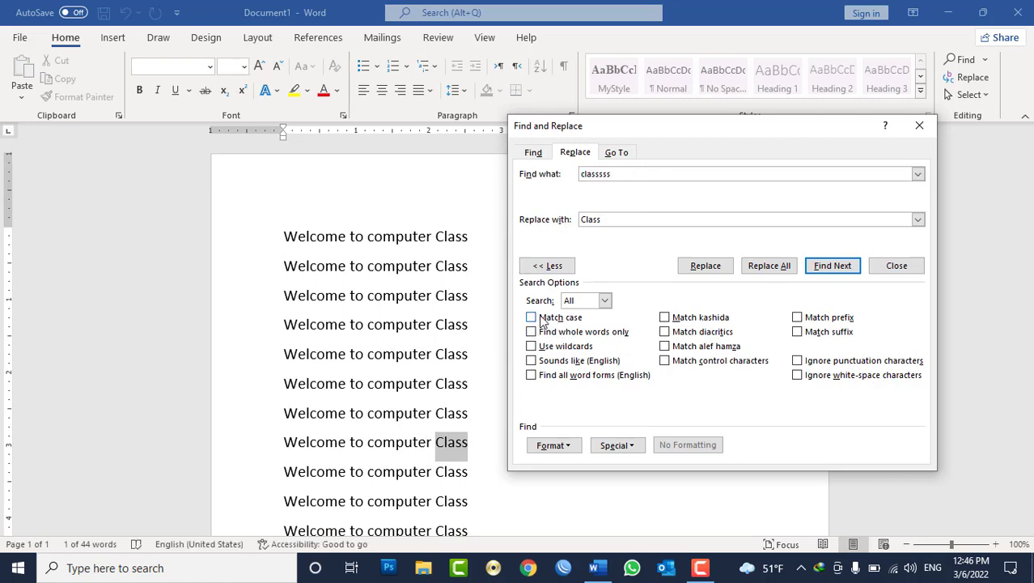
{"action": "left_click", "coordinate": [541, 153]}
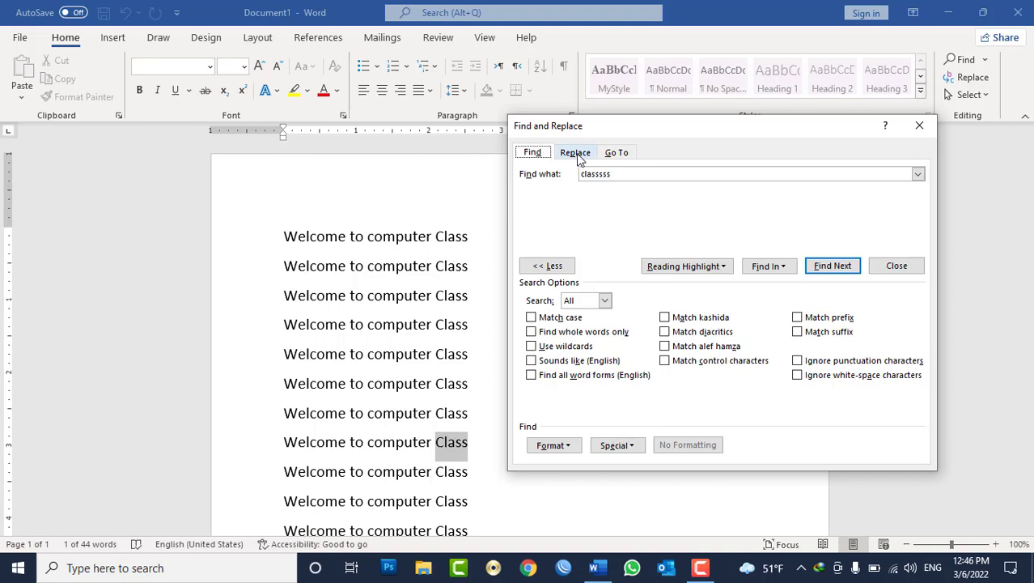
{"action": "left_click", "coordinate": [574, 153]}
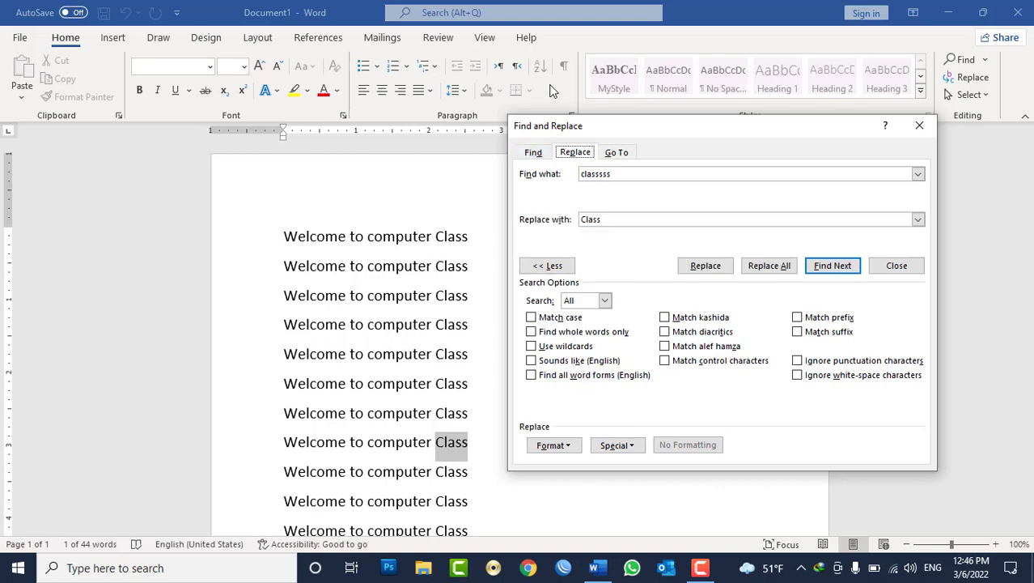
Step: Close Find and Replace and replace all the text with =rand() sample paragraphs
{"action": "left_click", "coordinate": [536, 153]}
{"action": "left_click", "coordinate": [624, 155]}
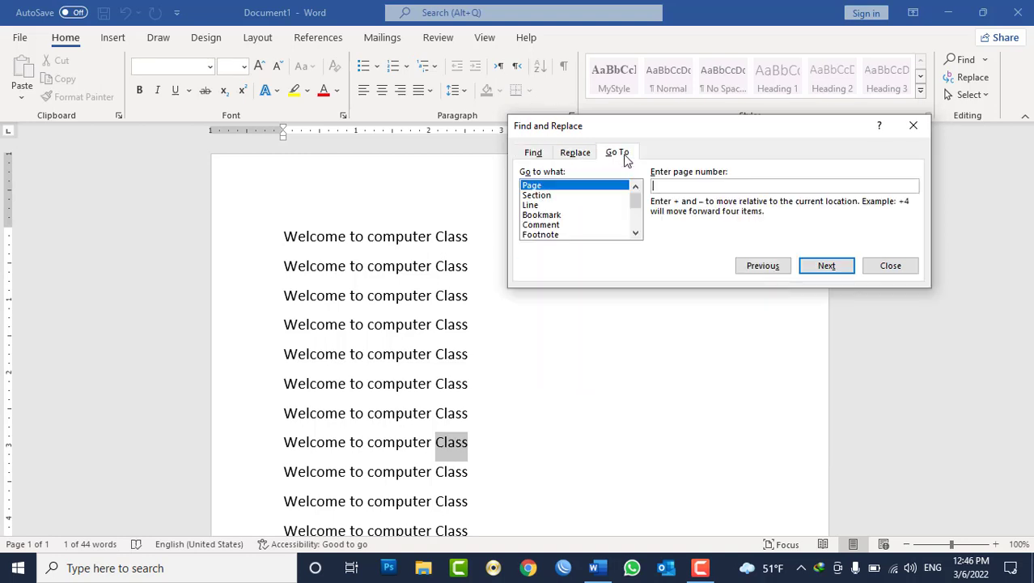
{"action": "left_click", "coordinate": [887, 267]}
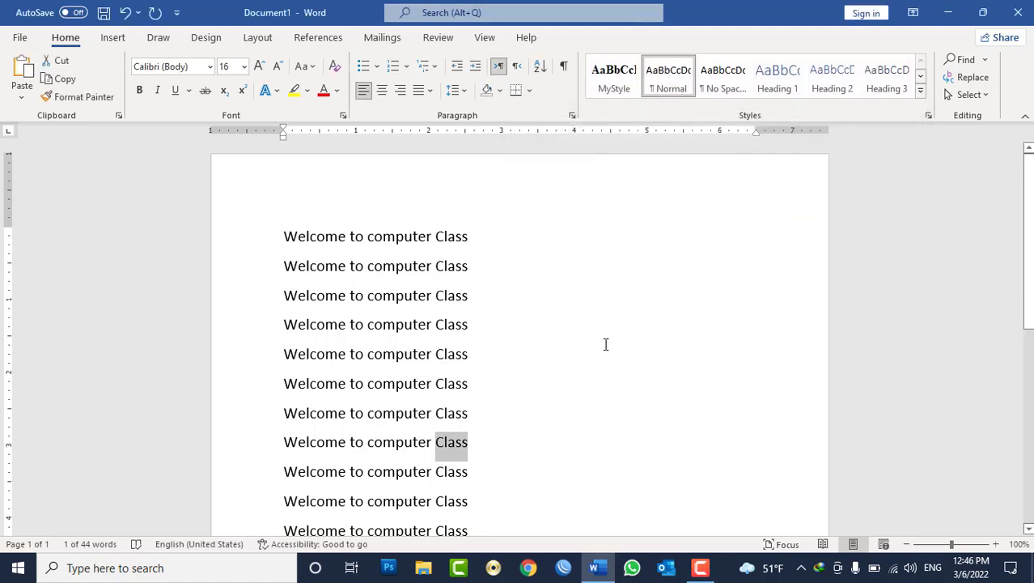
{"action": "left_click", "coordinate": [604, 343]}
{"action": "key", "text": "ctrl+a"}
{"action": "type", "text": "=rand("}
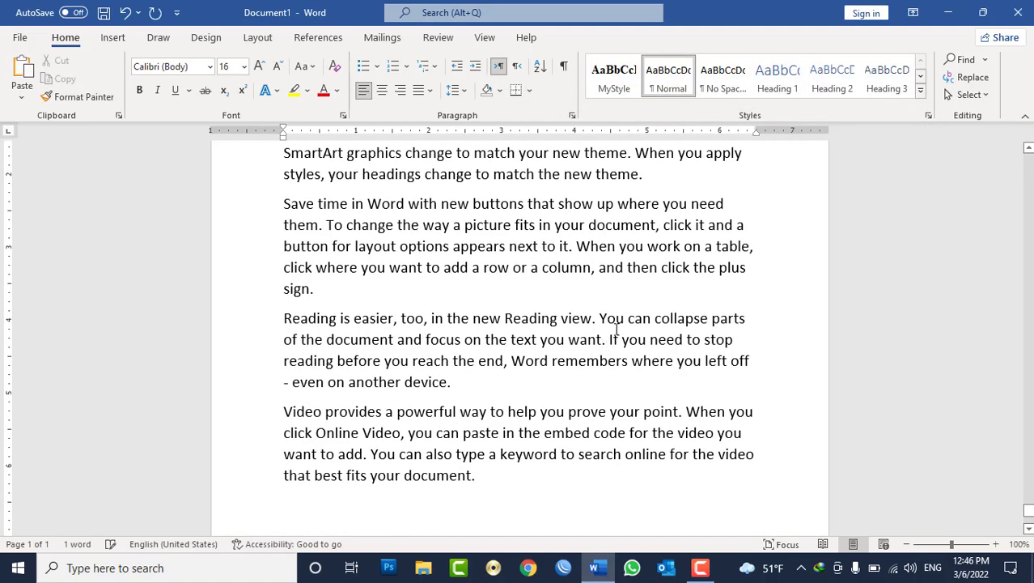
{"action": "left_click", "coordinate": [985, 60]}
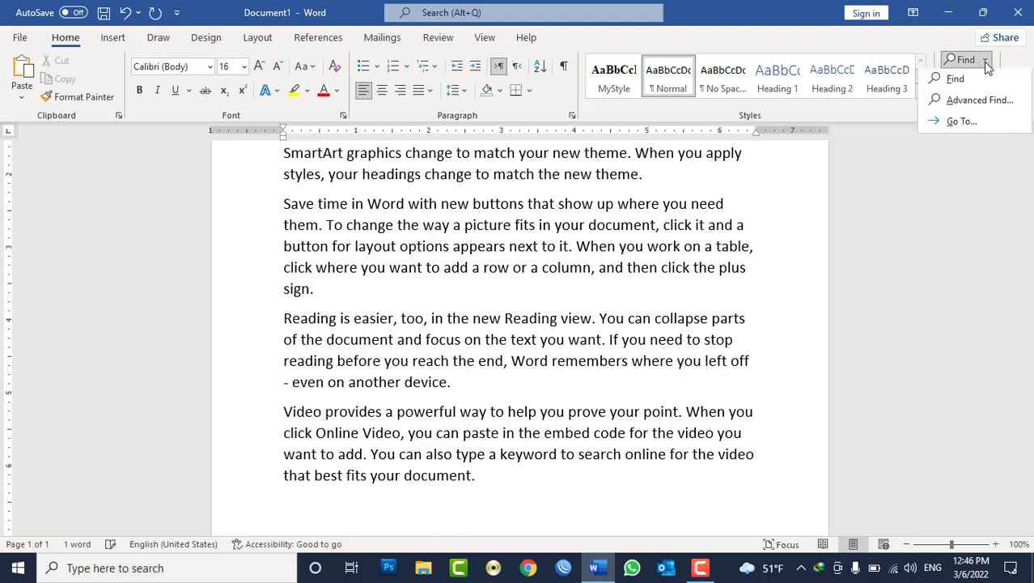
Step: Use Go To to jump to page 1, then to line 100
{"action": "left_click", "coordinate": [961, 123]}
{"action": "left_click", "coordinate": [708, 136]}
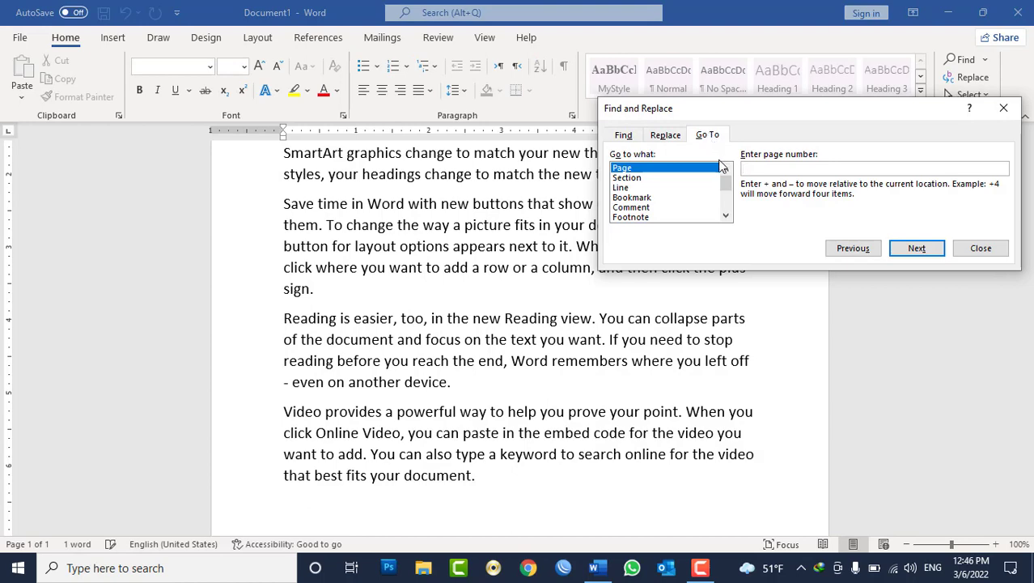
{"action": "left_click", "coordinate": [634, 170]}
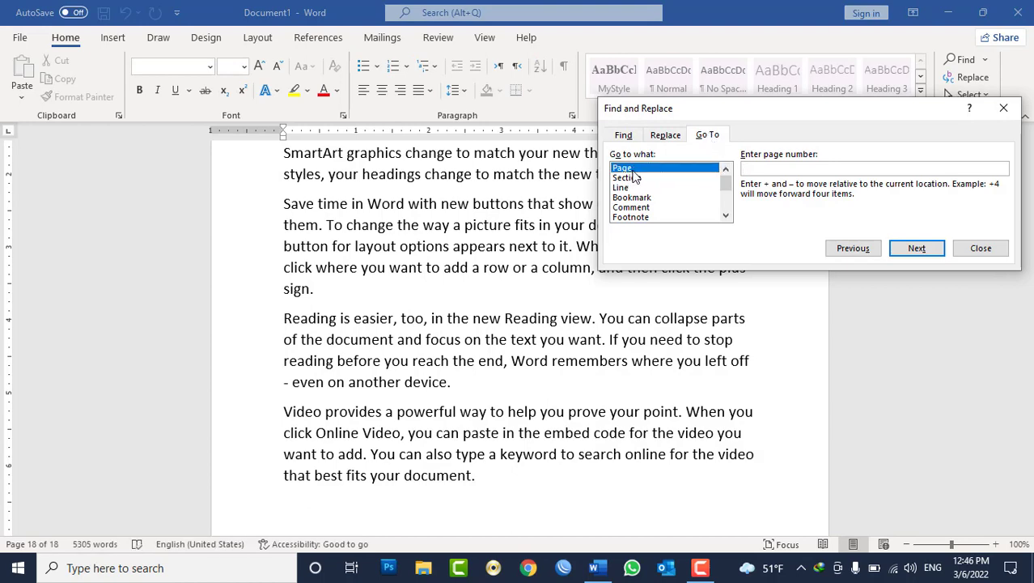
{"action": "left_click", "coordinate": [752, 167]}
{"action": "type", "text": "1"}
{"action": "left_click", "coordinate": [919, 251]}
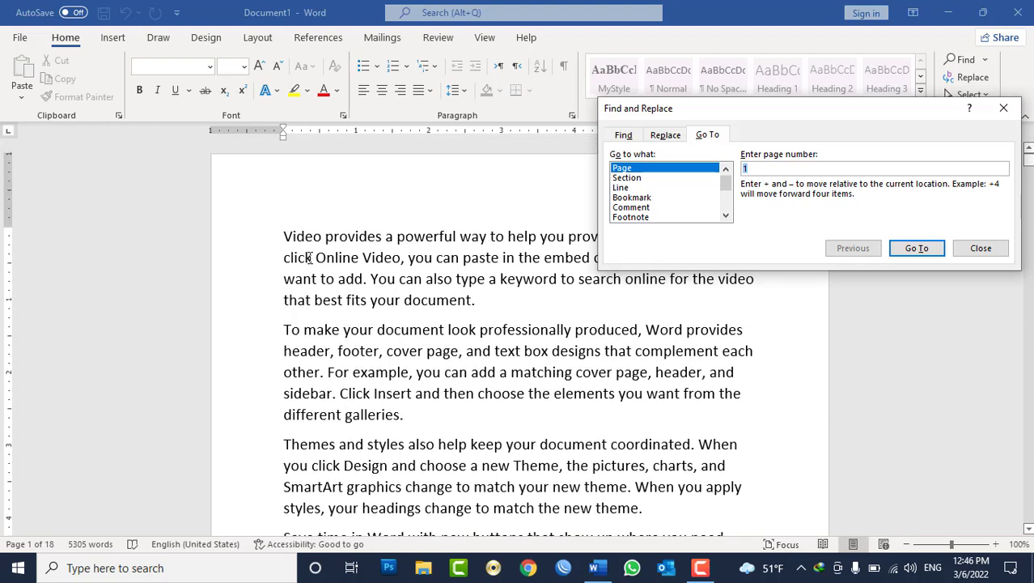
{"action": "left_click", "coordinate": [639, 187]}
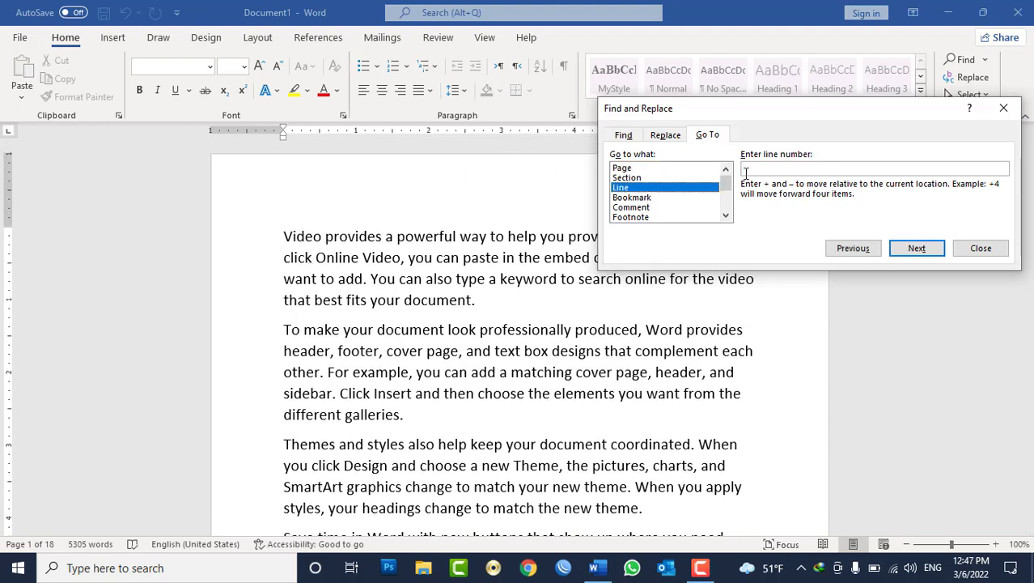
{"action": "left_click", "coordinate": [746, 170]}
{"action": "type", "text": "100"}
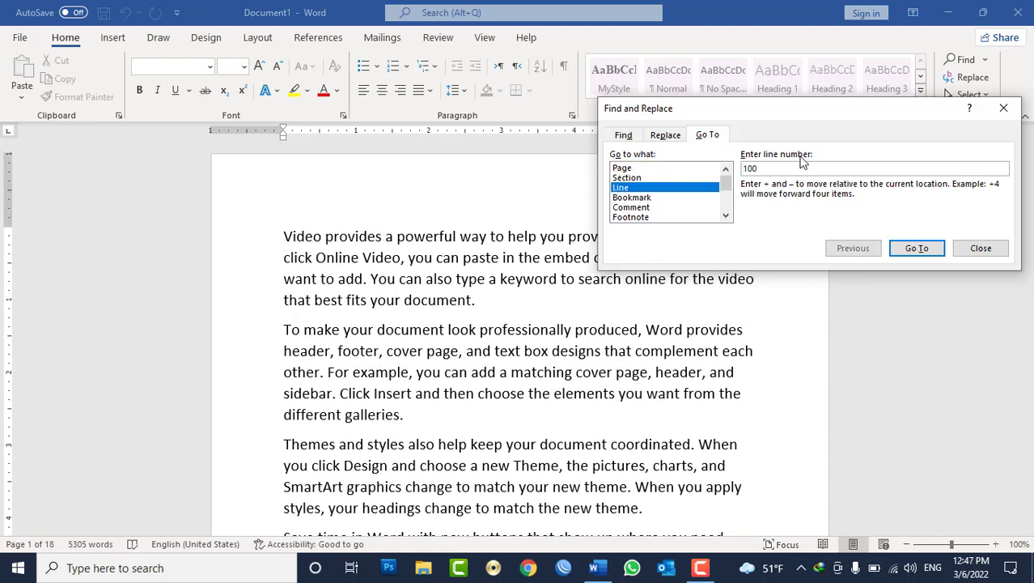
{"action": "left_click", "coordinate": [915, 247]}
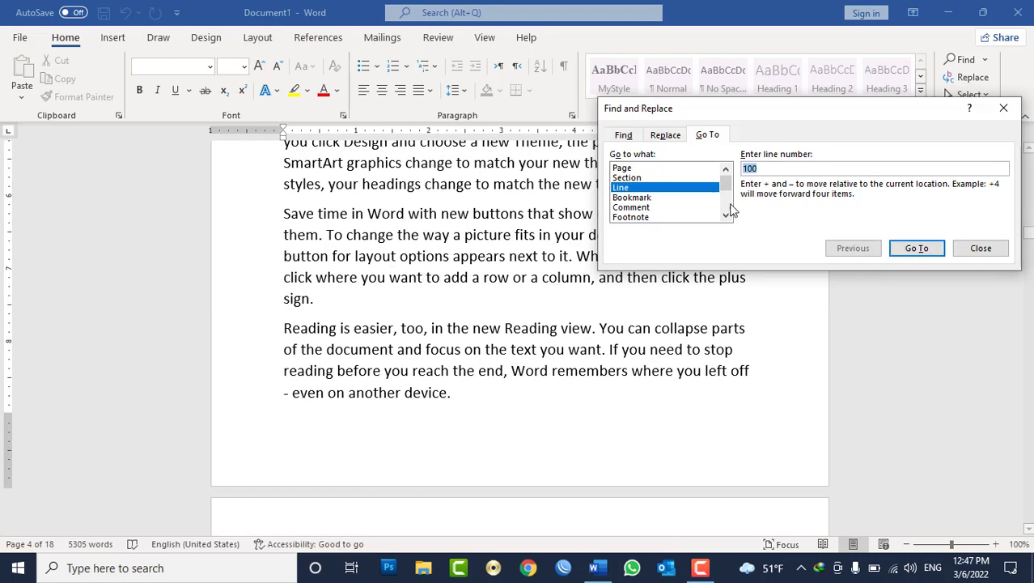
Step: Close Go To, toggle the Navigation pane, and reopen Find and Replace with Ctrl+H
{"action": "left_click", "coordinate": [642, 208]}
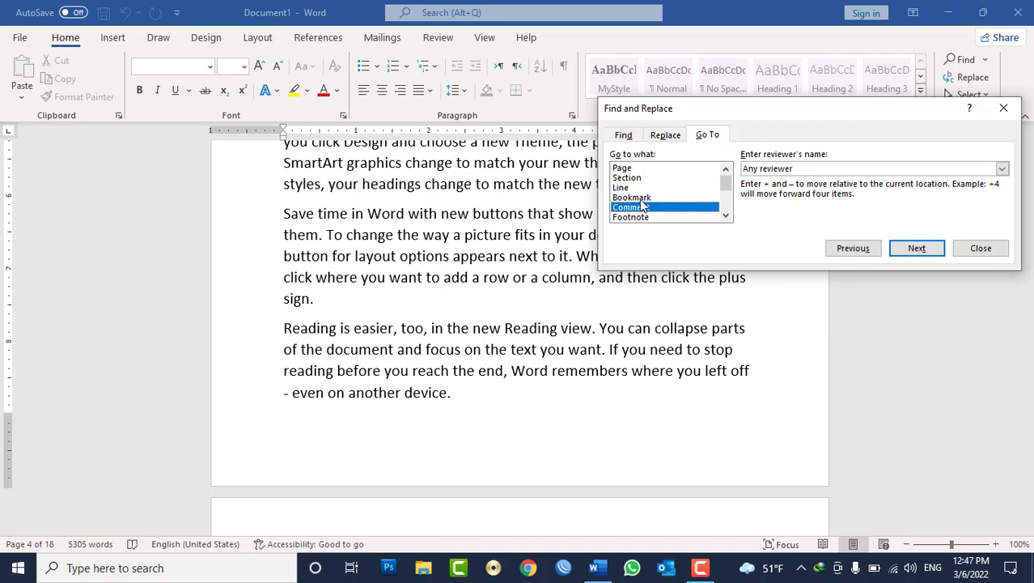
{"action": "left_click", "coordinate": [642, 199]}
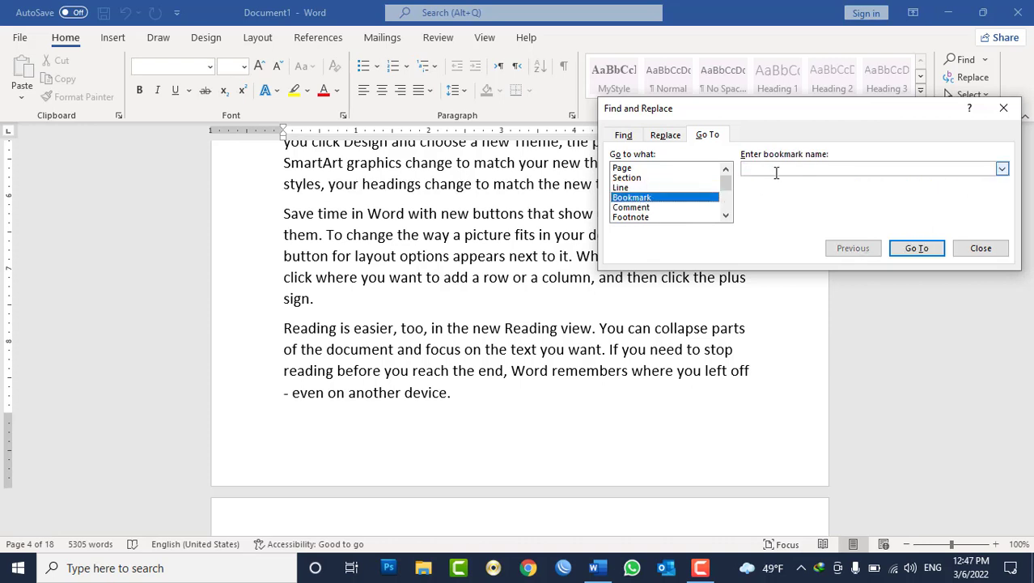
{"action": "key", "text": "Escape"}
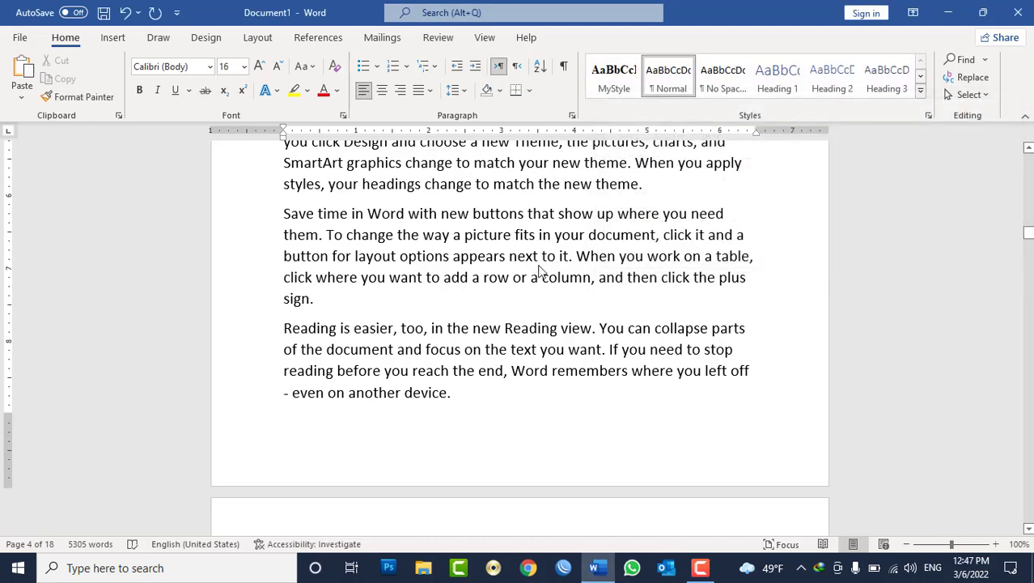
{"action": "key", "text": "ctrl+g"}
{"action": "key", "text": "Escape"}
{"action": "key", "text": "ctrl+f"}
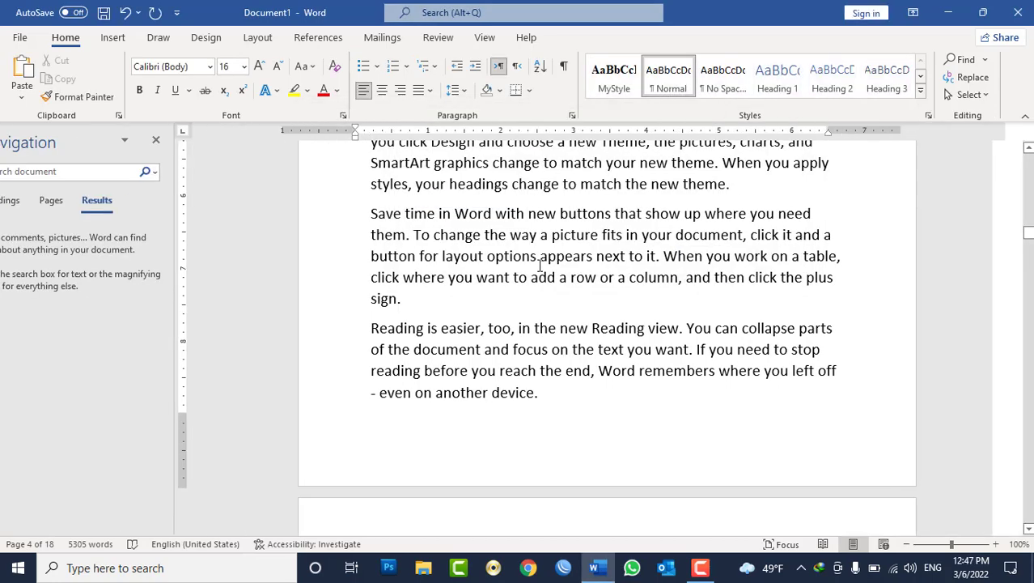
{"action": "left_click", "coordinate": [156, 139]}
{"action": "key", "text": "ctrl+h"}
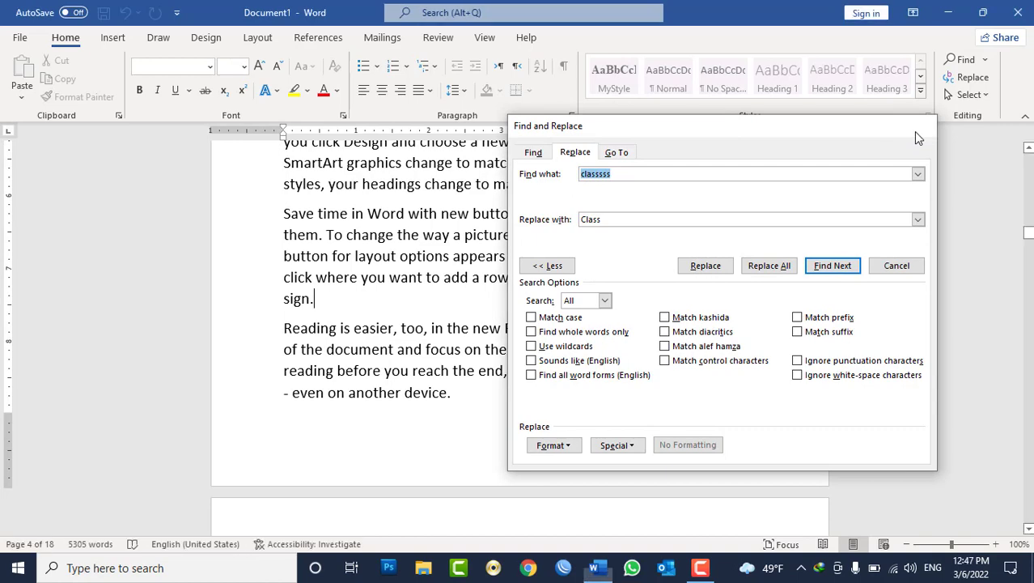
Step: Clear the document and generate a single sample paragraph with =rand(1)
{"action": "left_click", "coordinate": [918, 129]}
{"action": "left_click", "coordinate": [985, 95]}
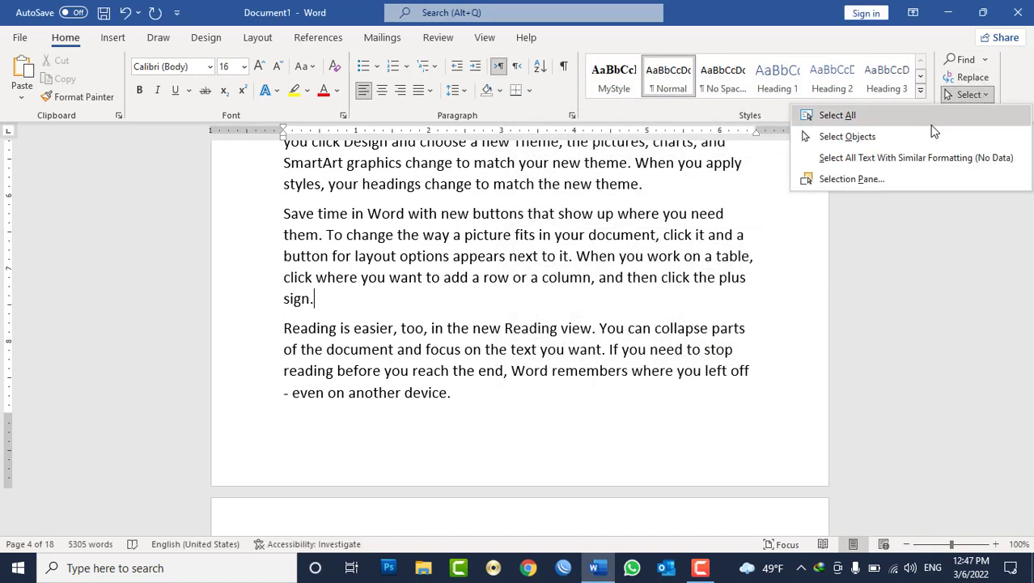
{"action": "left_click", "coordinate": [924, 116]}
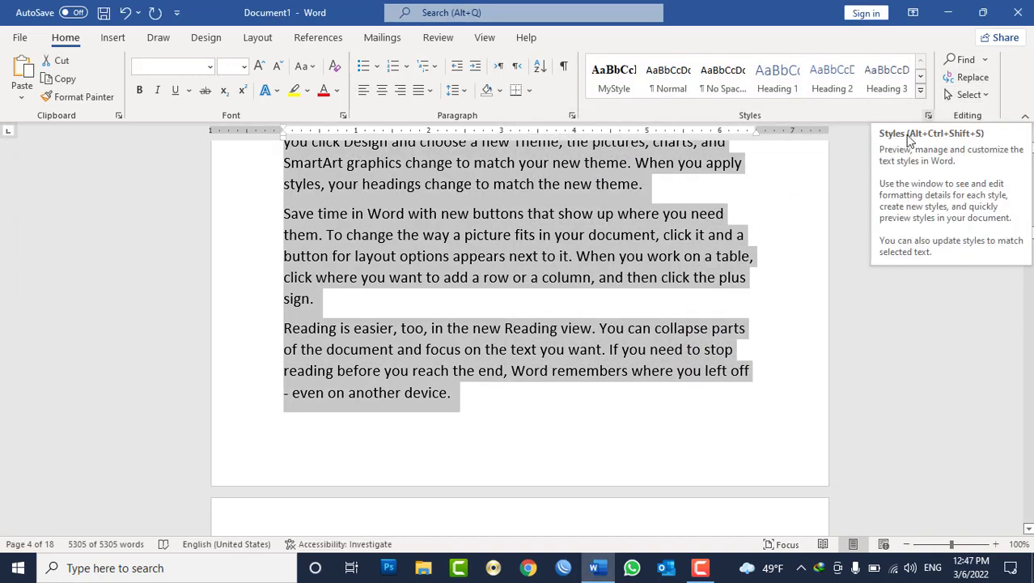
{"action": "left_click", "coordinate": [853, 136]}
{"action": "left_click", "coordinate": [971, 95]}
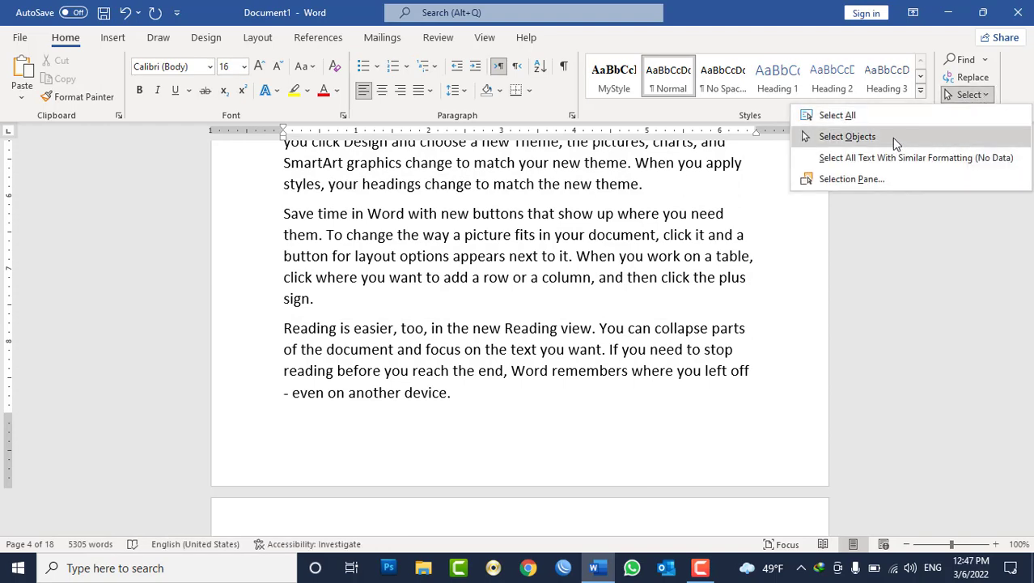
{"action": "left_click", "coordinate": [867, 137]}
{"action": "scroll", "coordinate": [496, 272], "scroll_direction": "down", "scroll_amount": 3}
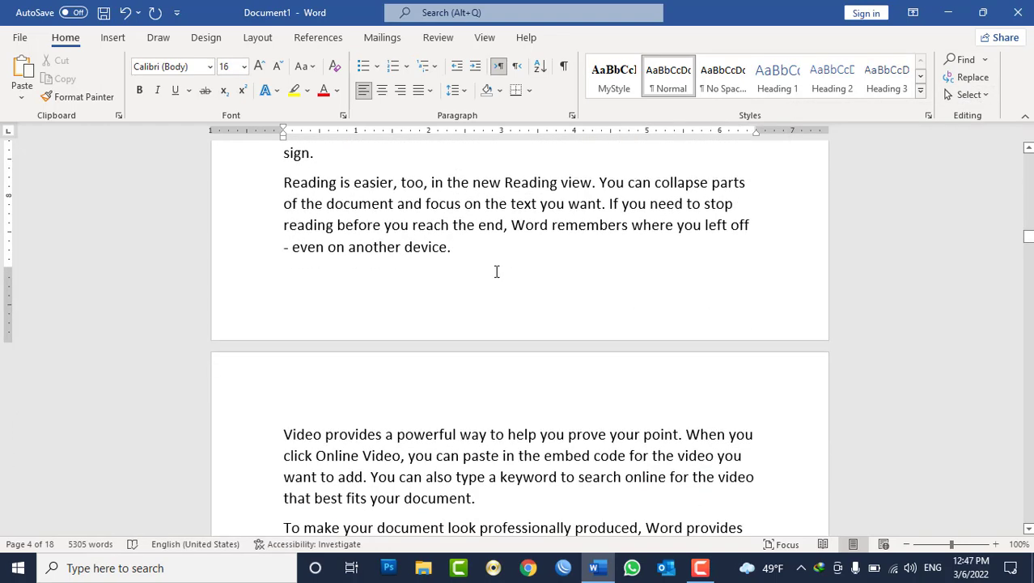
{"action": "key", "text": "ctrl+a"}
{"action": "key", "text": "Delete"}
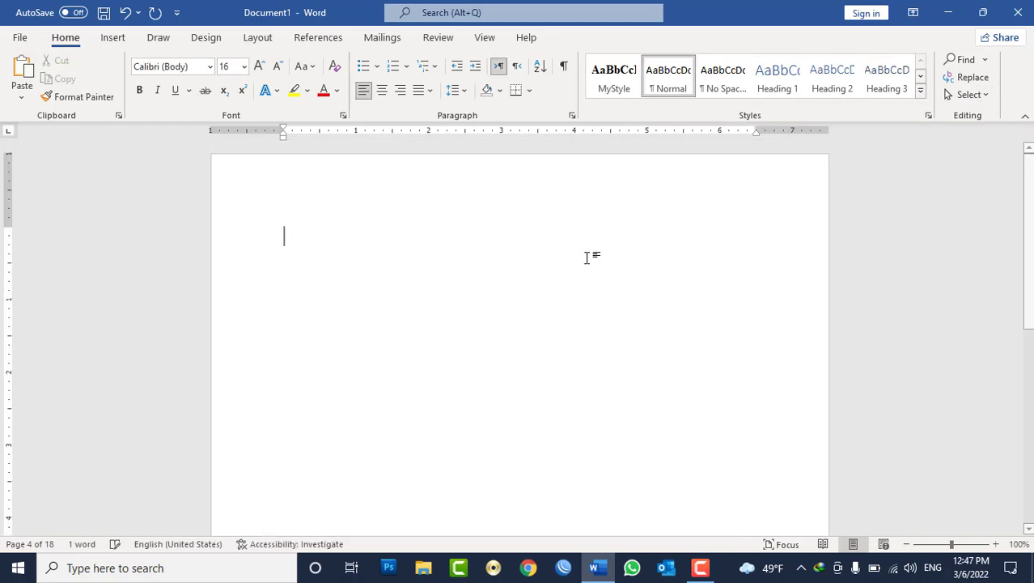
{"action": "type", "text": "=ran"}
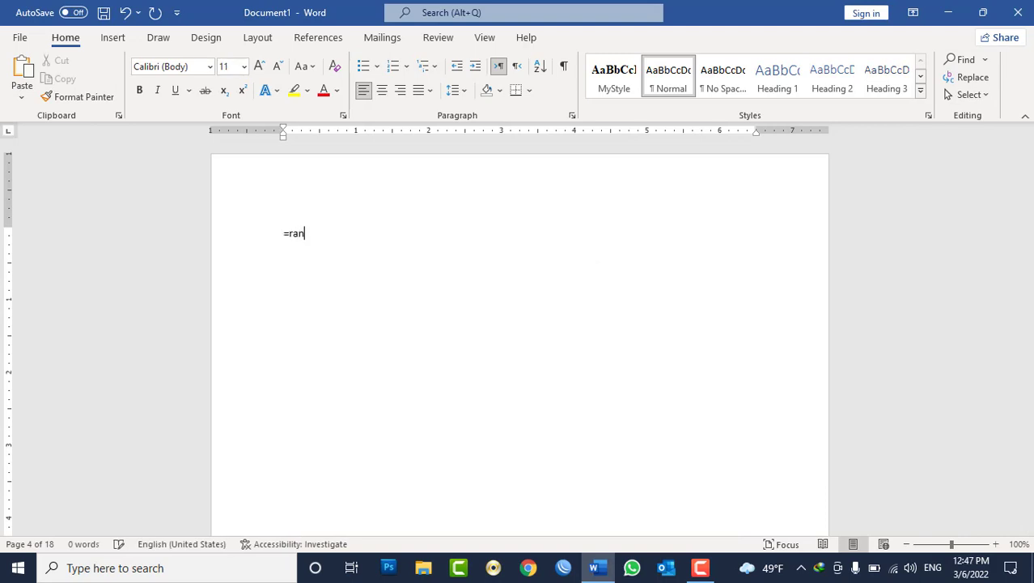
{"action": "type", "text": ")"}
{"action": "key", "text": "Return"}
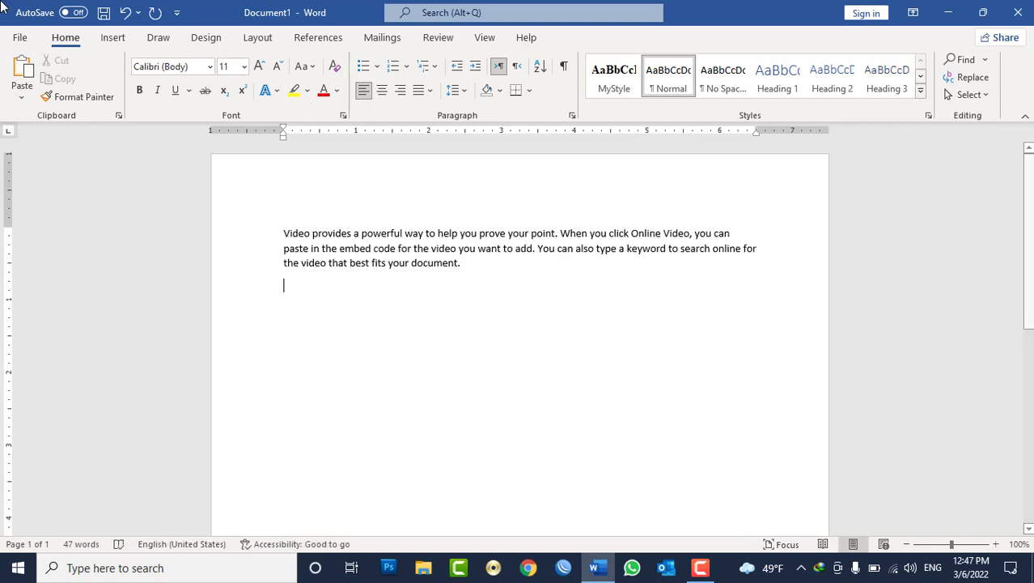
Step: Choose the Oval shape from Insert > Shapes
{"action": "left_click", "coordinate": [105, 41]}
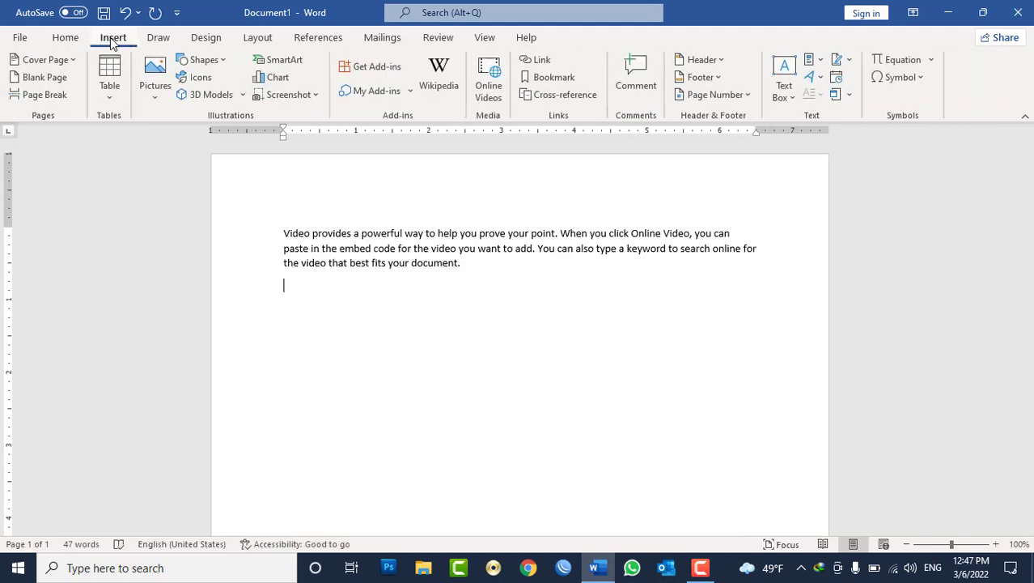
{"action": "left_click", "coordinate": [204, 60]}
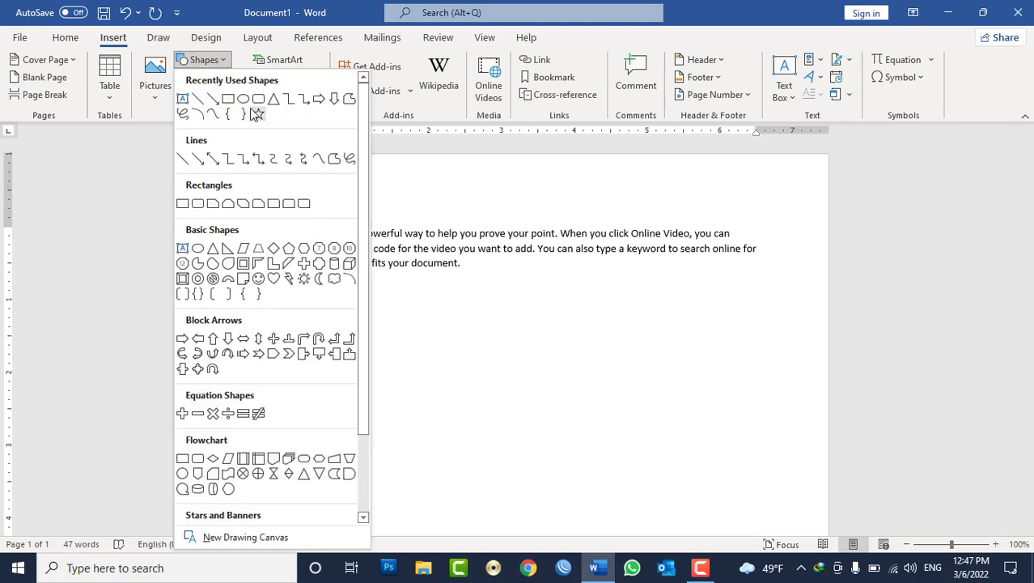
{"action": "left_click", "coordinate": [243, 98]}
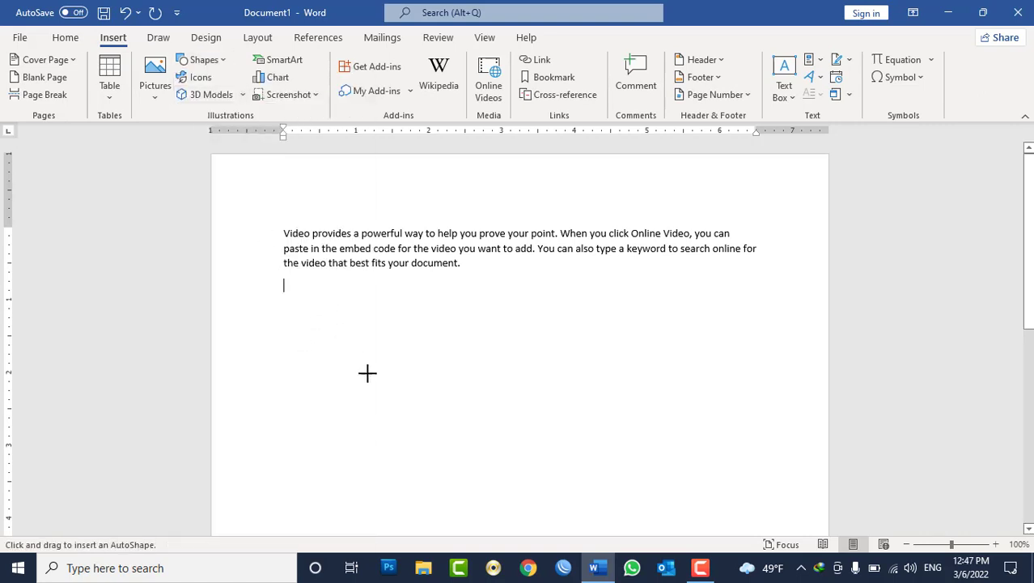
Step: Draw a 2.18-inch blue circle below the paragraph and Ctrl-drag copies to its right
{"action": "left_click_drag", "start_coordinate": [327, 298], "coordinate": [468, 457]}
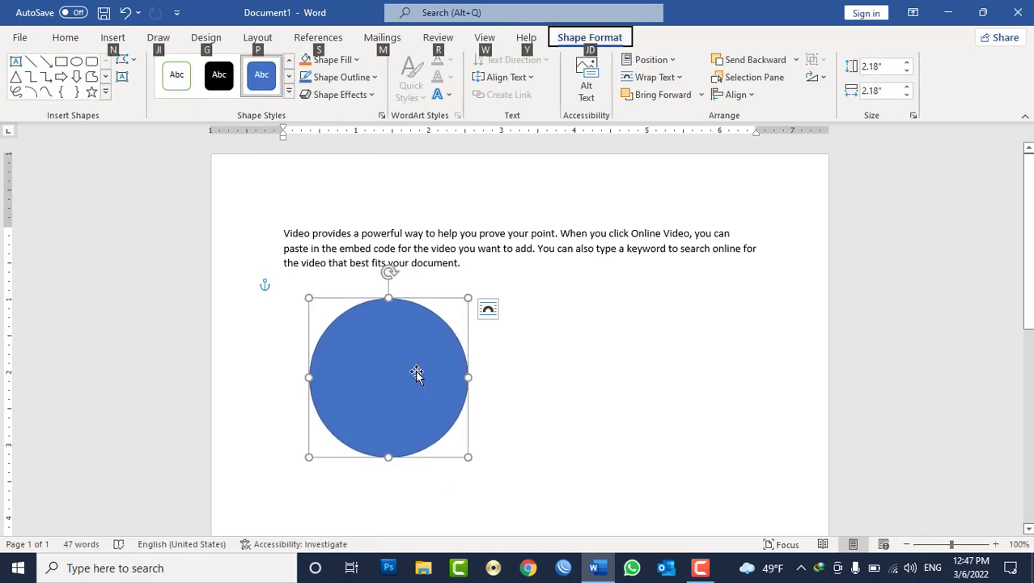
{"action": "left_click_drag", "start_coordinate": [418, 380], "coordinate": [724, 356], "text": "ctrl"}
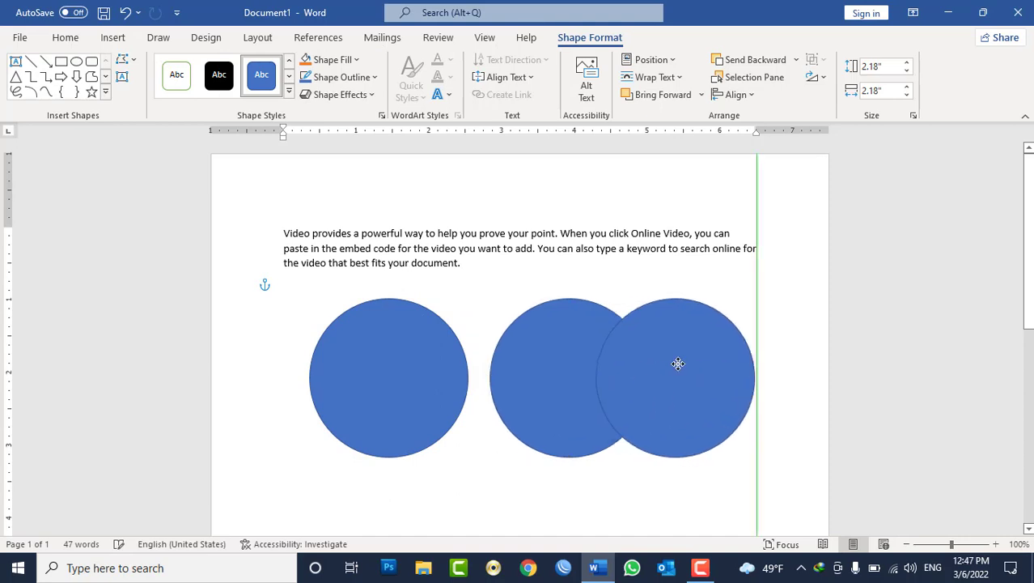
{"action": "left_click", "coordinate": [566, 266]}
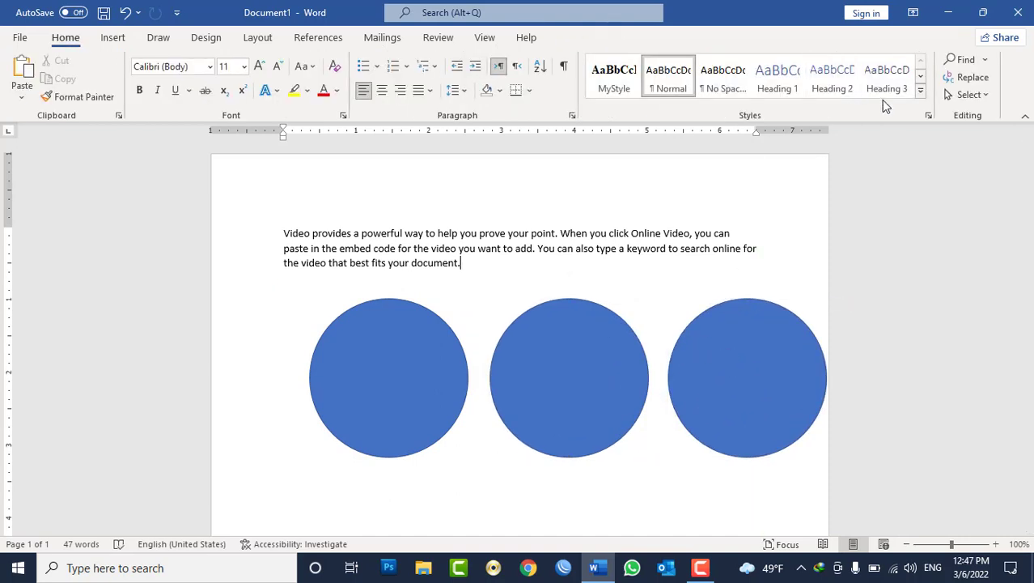
Step: Select everything in the document, then clear the selection
{"action": "left_click", "coordinate": [987, 96]}
{"action": "left_click", "coordinate": [838, 113]}
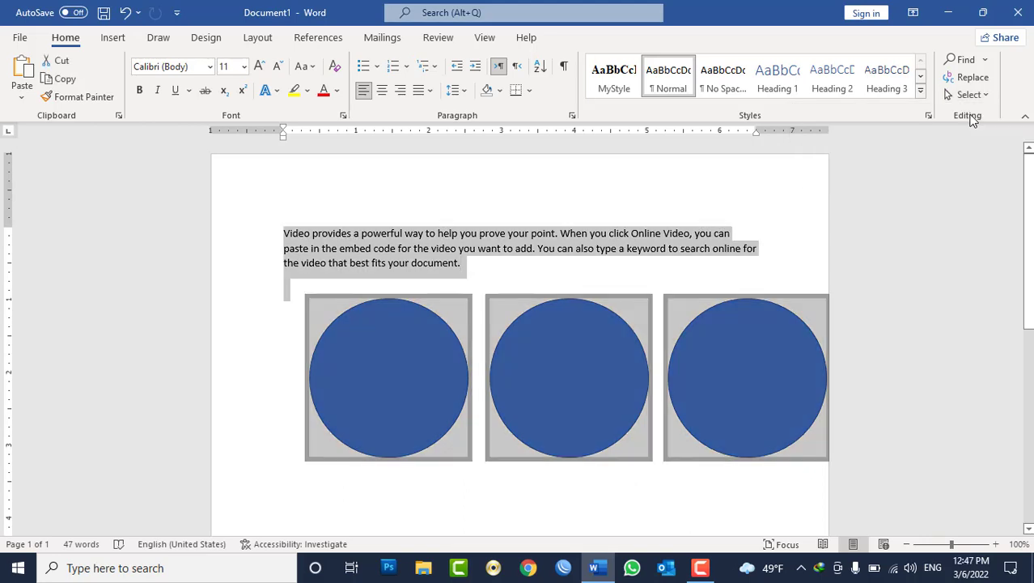
{"action": "left_click", "coordinate": [738, 169]}
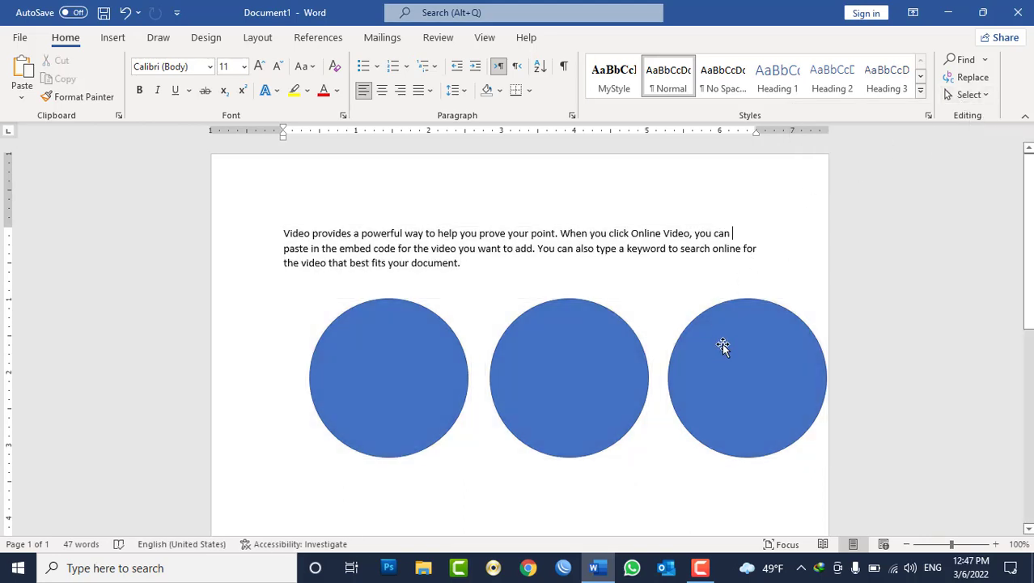
{"action": "left_click", "coordinate": [978, 96]}
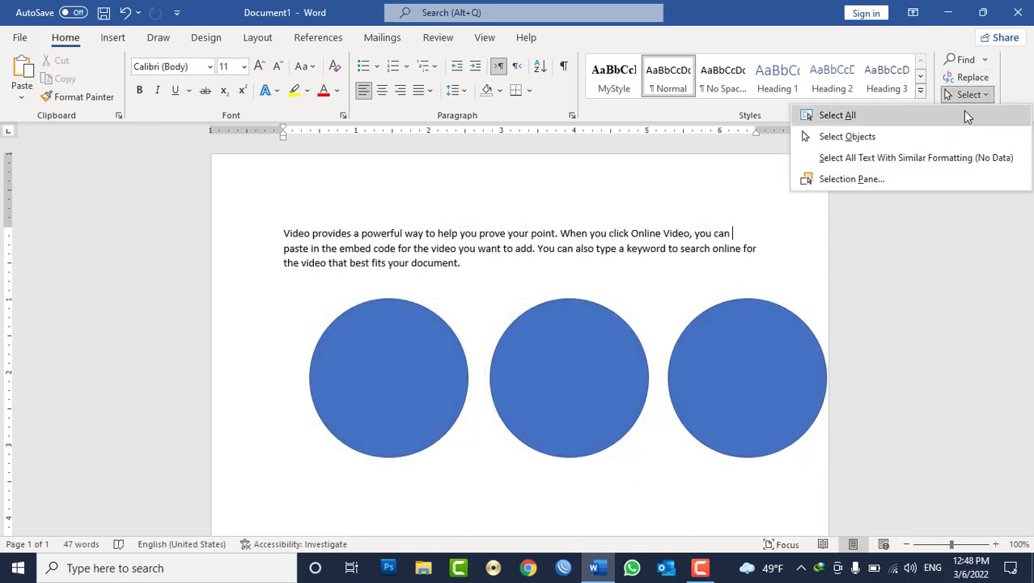
Step: Marquee-select the three circles, reposition them, and shrink them slightly
{"action": "left_click", "coordinate": [923, 143]}
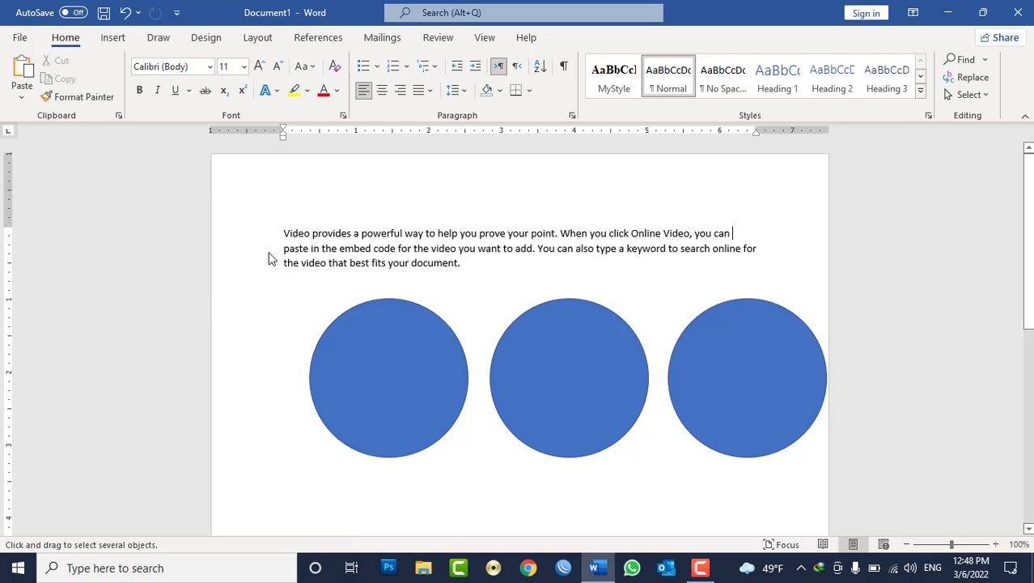
{"action": "left_click_drag", "start_coordinate": [253, 233], "coordinate": [842, 500]}
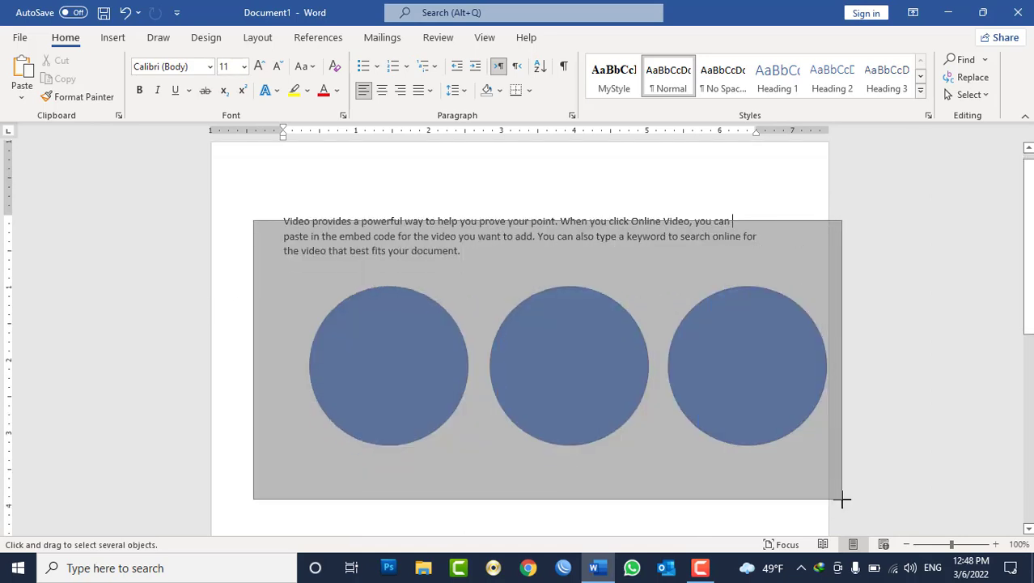
{"action": "left_click_drag", "start_coordinate": [842, 500], "coordinate": [844, 505]}
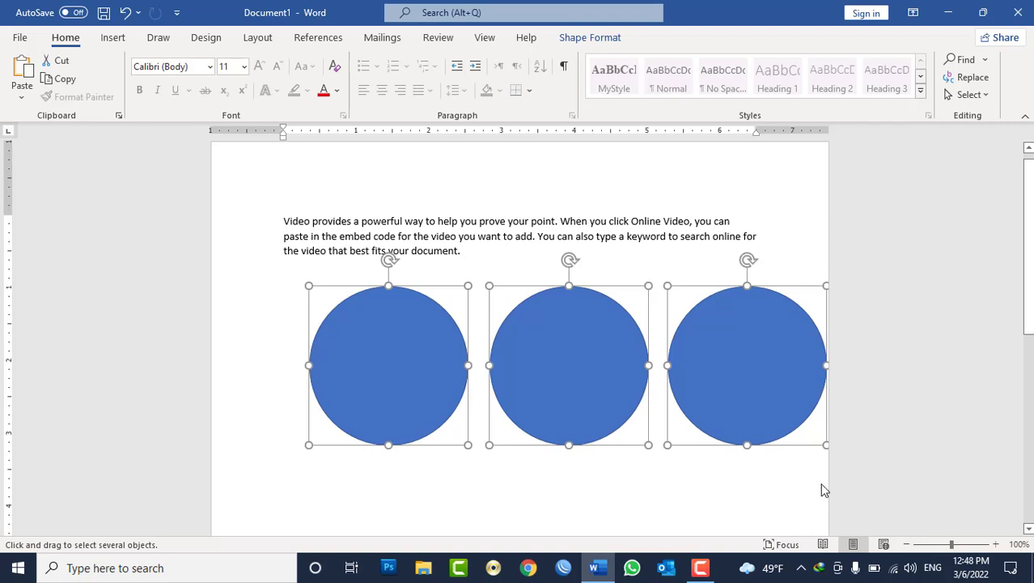
{"action": "mouse_move", "coordinate": [699, 382]}
{"action": "left_mouse_down"}
{"action": "mouse_move", "coordinate": [713, 428]}
{"action": "mouse_move", "coordinate": [681, 409]}
{"action": "left_mouse_up"}
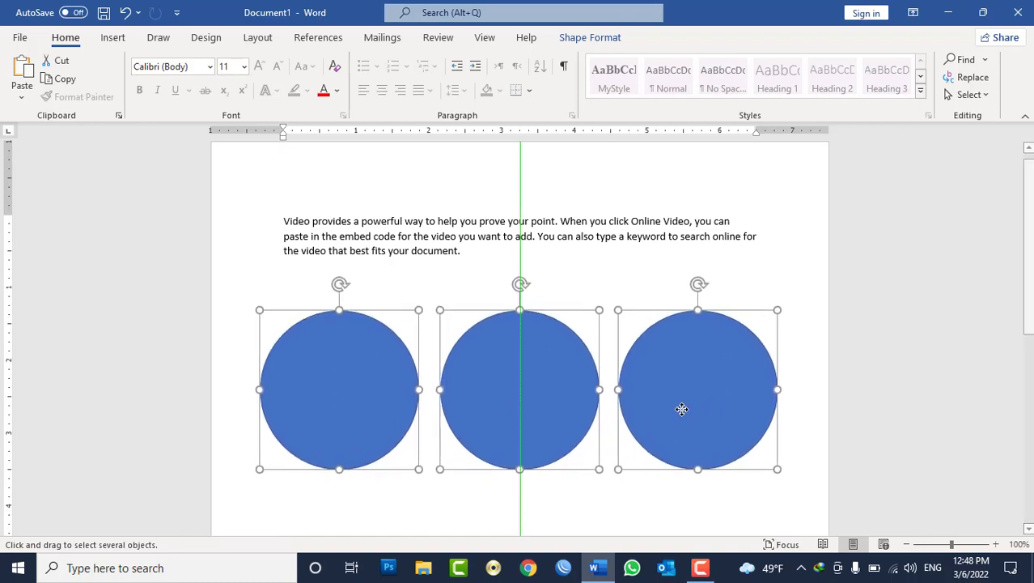
{"action": "left_click_drag", "start_coordinate": [681, 408], "coordinate": [681, 393]}
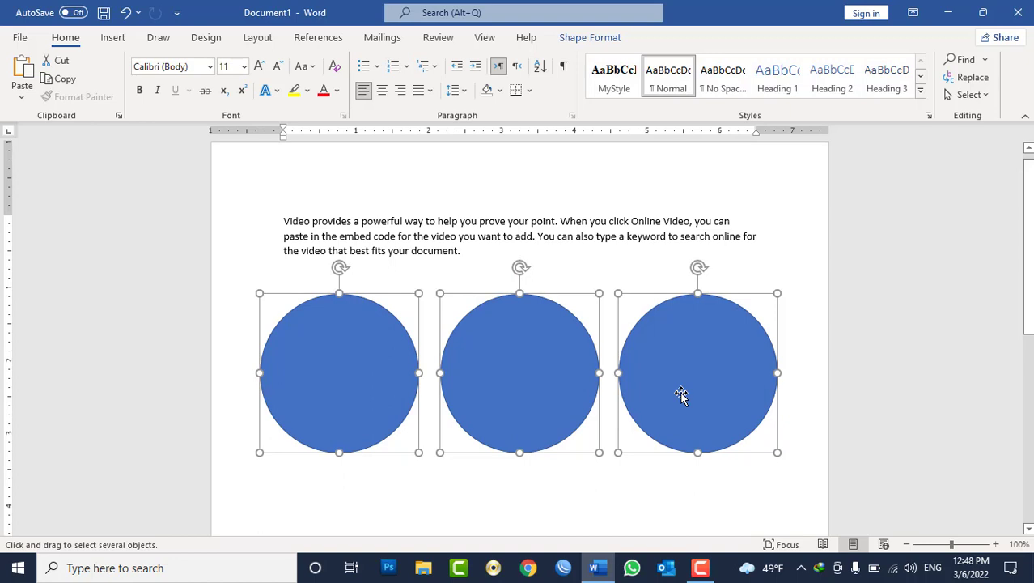
{"action": "mouse_move", "coordinate": [776, 293]}
{"action": "left_mouse_down"}
{"action": "mouse_move", "coordinate": [738, 314]}
{"action": "mouse_move", "coordinate": [787, 285]}
{"action": "left_mouse_up"}
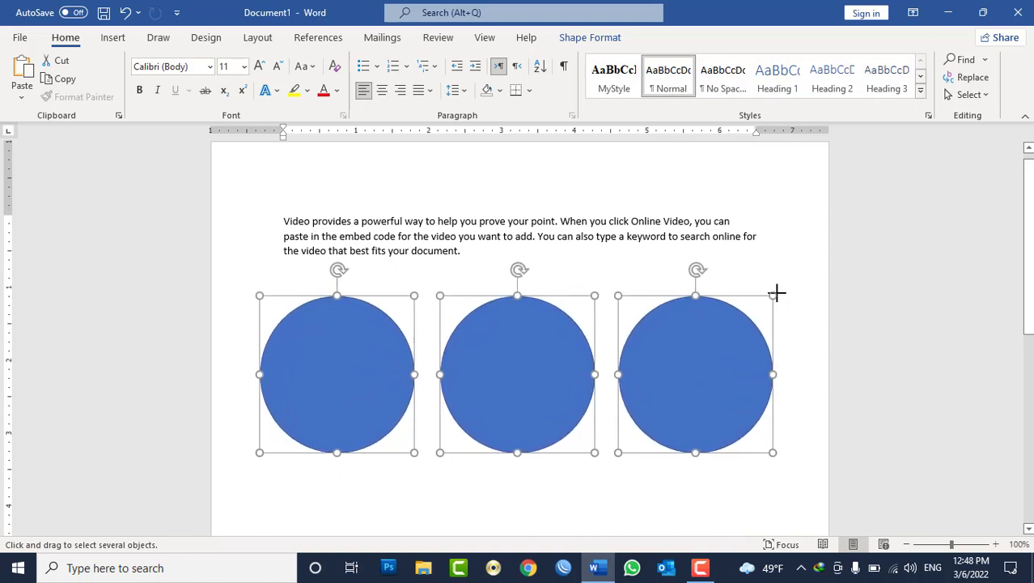
Step: Group the three circles into one object, then move and resize the group
{"action": "right_click", "coordinate": [727, 318]}
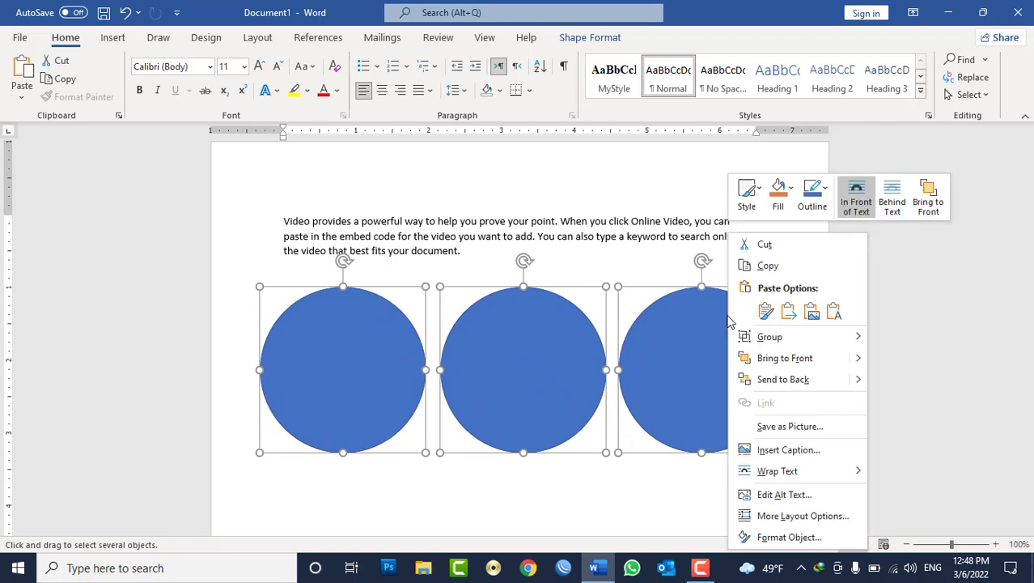
{"action": "mouse_move", "coordinate": [767, 340]}
{"action": "left_click", "coordinate": [886, 340]}
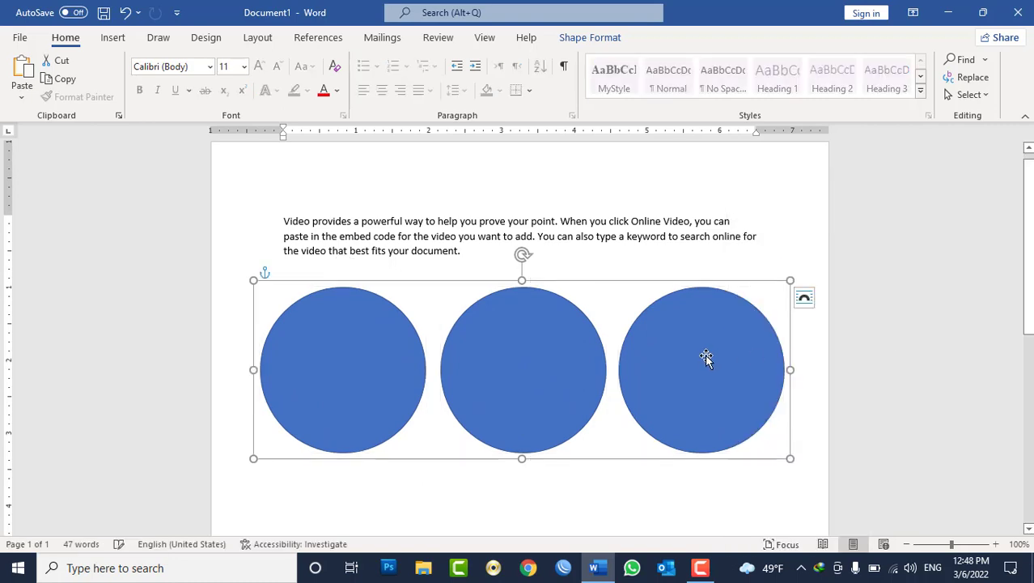
{"action": "mouse_move", "coordinate": [706, 357]}
{"action": "left_mouse_down"}
{"action": "mouse_move", "coordinate": [706, 296]}
{"action": "mouse_move", "coordinate": [693, 422]}
{"action": "mouse_move", "coordinate": [711, 414]}
{"action": "left_mouse_up"}
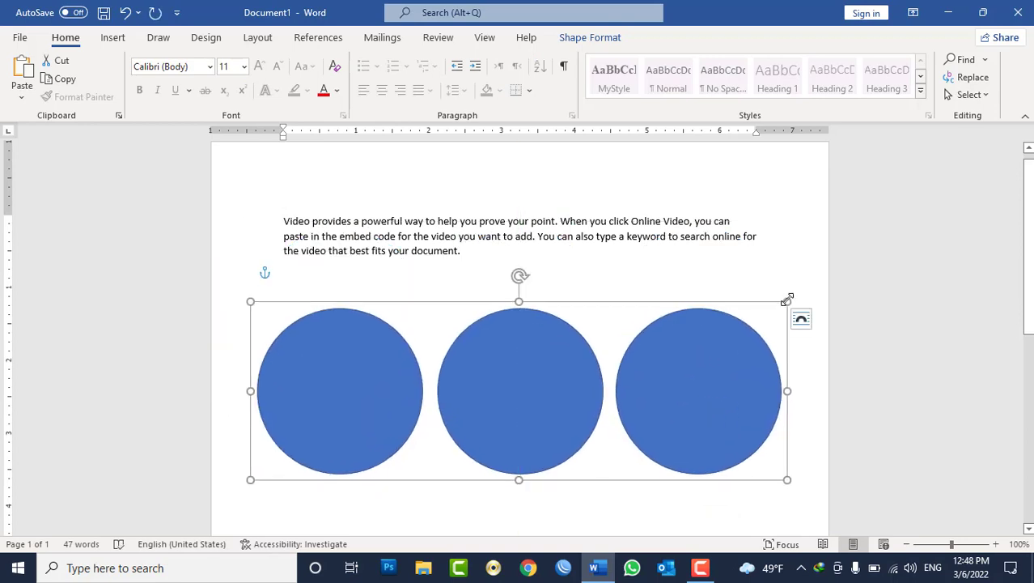
{"action": "mouse_move", "coordinate": [786, 301]}
{"action": "left_mouse_down"}
{"action": "mouse_move", "coordinate": [791, 328]}
{"action": "mouse_move", "coordinate": [703, 333]}
{"action": "left_mouse_up"}
{"action": "key", "text": "Escape"}
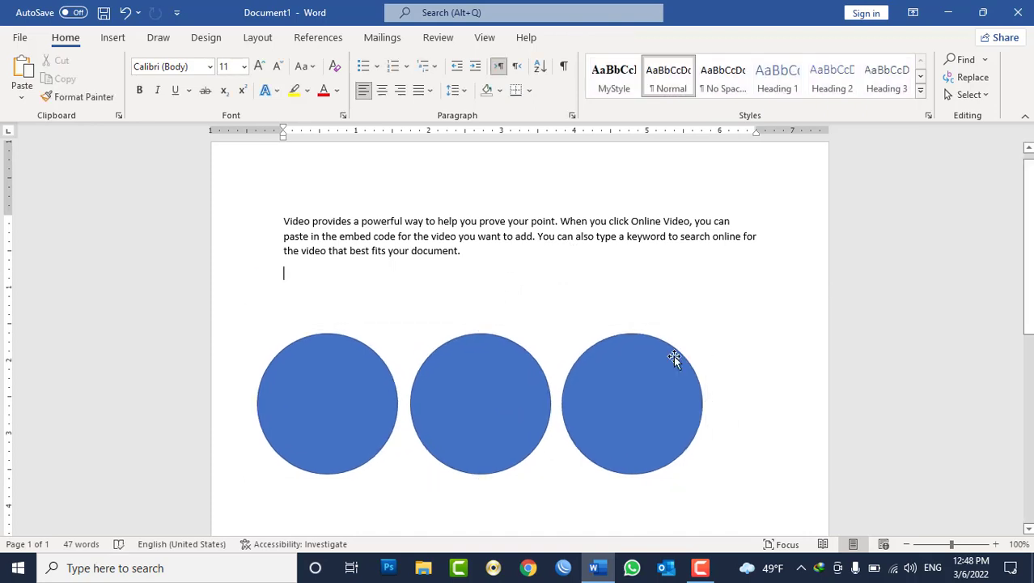
{"action": "left_click", "coordinate": [673, 355]}
{"action": "key", "text": "Delete"}
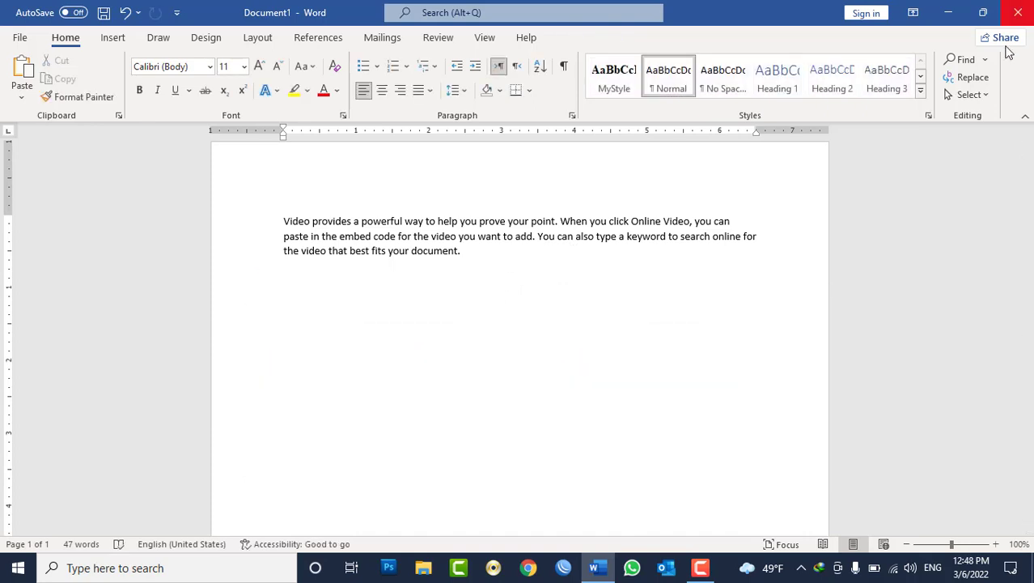
{"action": "left_click", "coordinate": [986, 96]}
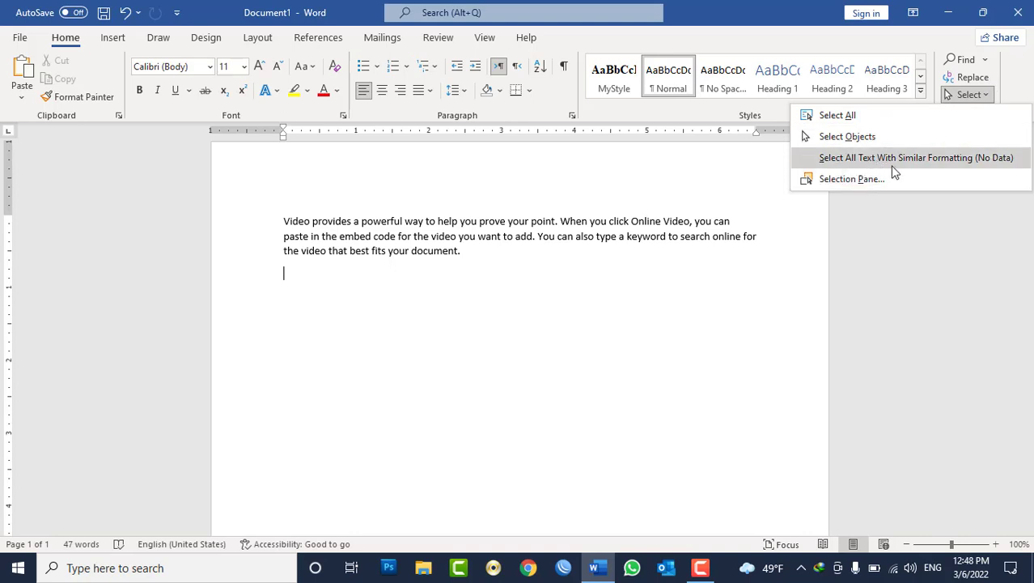
{"action": "left_click", "coordinate": [704, 307]}
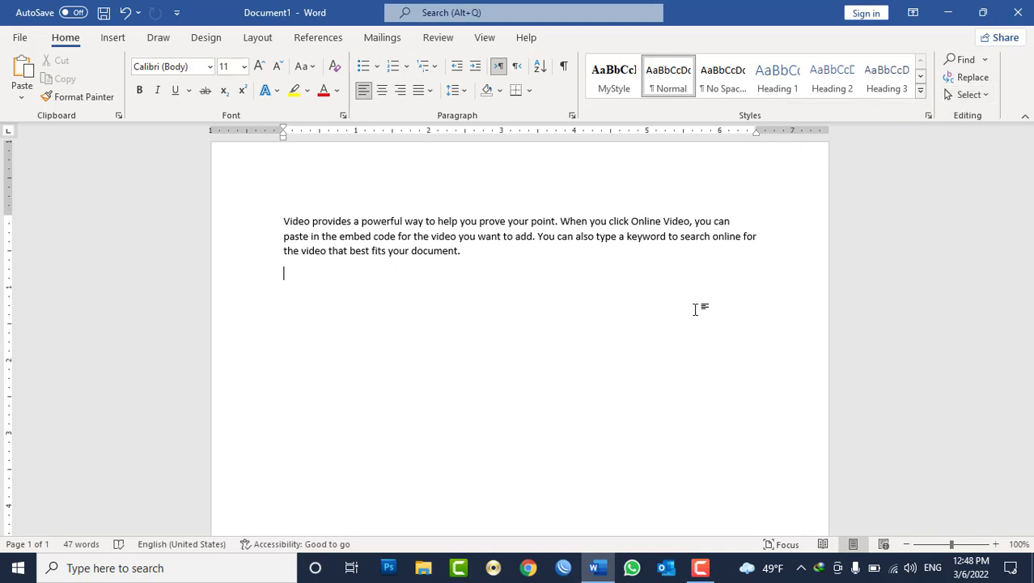
{"action": "double_click", "coordinate": [294, 221]}
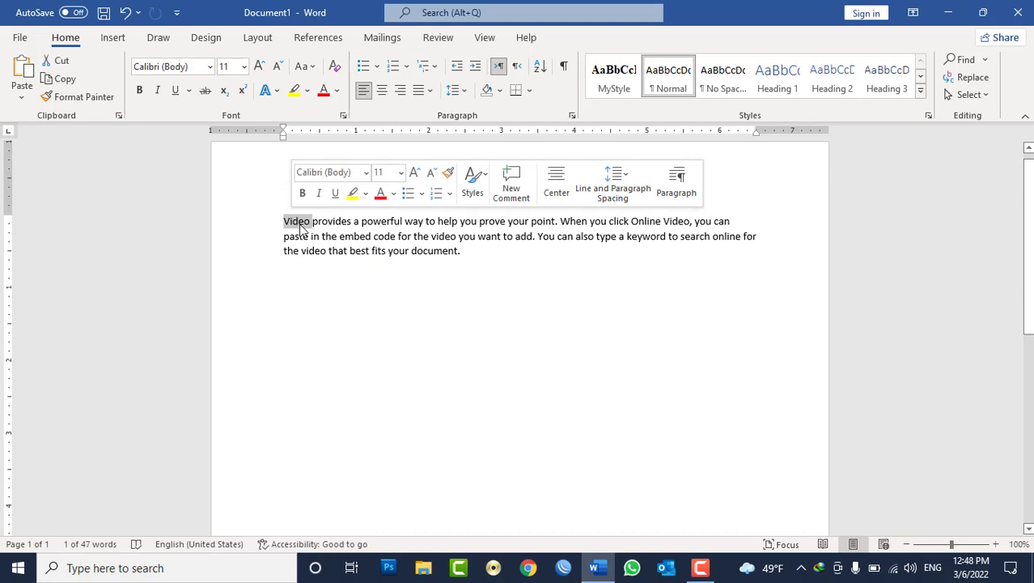
{"action": "left_click", "coordinate": [983, 95]}
{"action": "left_click", "coordinate": [968, 153]}
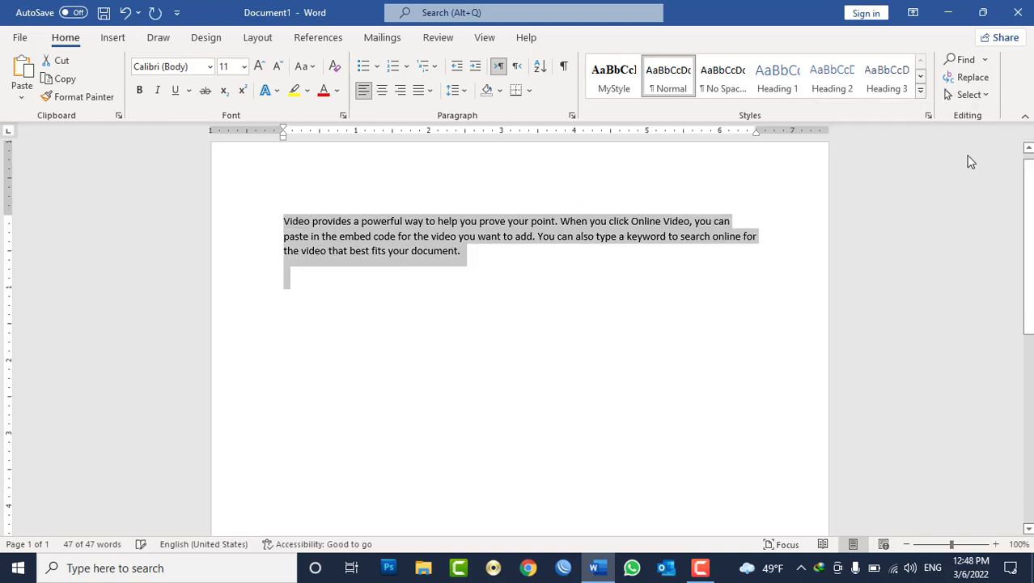
{"action": "left_click", "coordinate": [446, 276]}
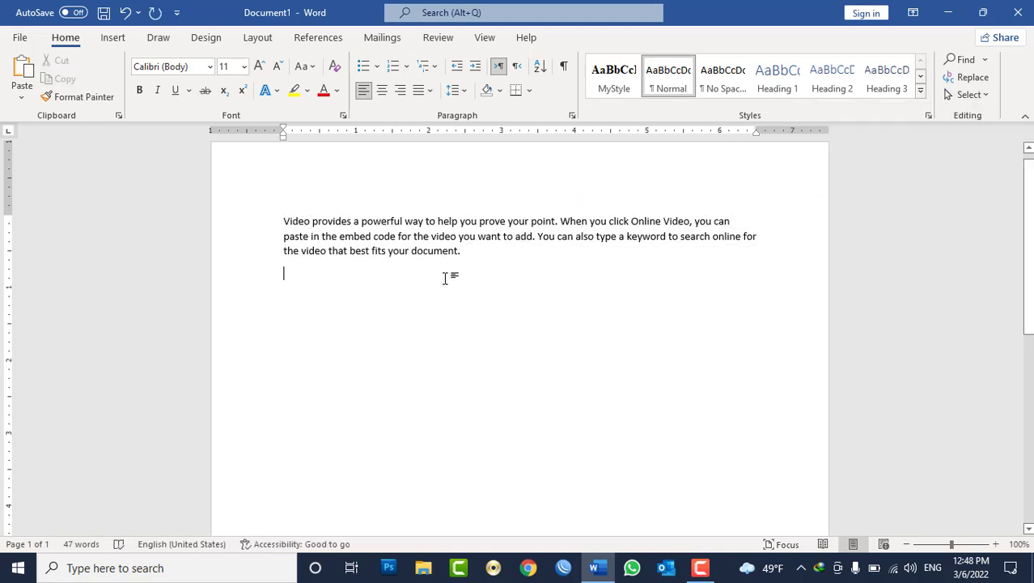
{"action": "left_click_drag", "start_coordinate": [462, 251], "coordinate": [289, 251]}
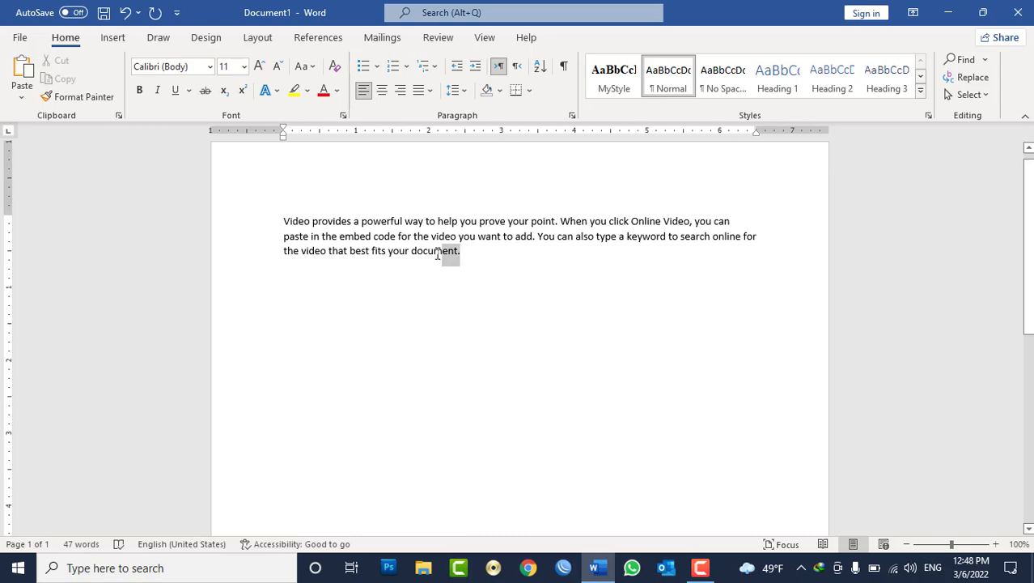
{"action": "key", "text": "ctrl+a"}
Step: Paste a copy of the paragraph below and make it bold, italic and larger
{"action": "key", "text": "ctrl+c"}
{"action": "left_click", "coordinate": [373, 268]}
{"action": "key", "text": "ctrl+v"}
{"action": "mouse_move", "coordinate": [461, 304]}
{"action": "left_mouse_down"}
{"action": "mouse_move", "coordinate": [283, 288]}
{"action": "mouse_move", "coordinate": [470, 309]}
{"action": "left_mouse_up"}
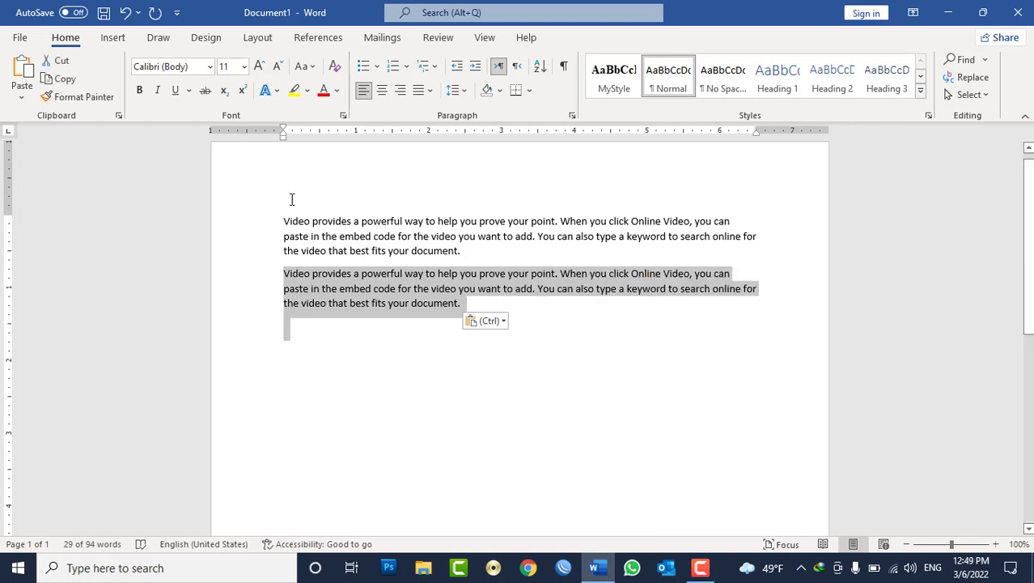
{"action": "left_click", "coordinate": [139, 90]}
{"action": "left_click", "coordinate": [157, 90]}
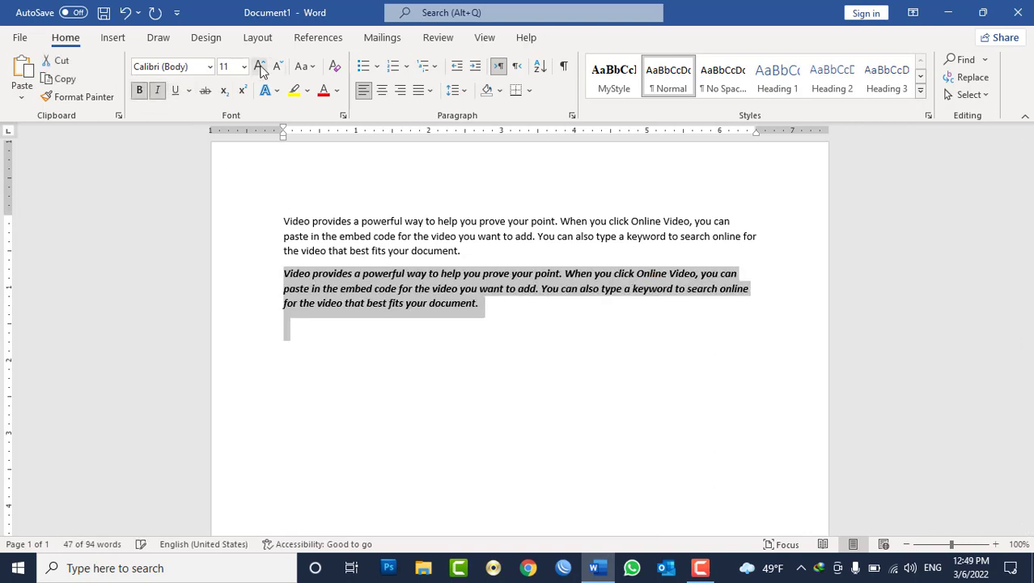
{"action": "left_click", "coordinate": [259, 65]}
{"action": "left_click", "coordinate": [260, 65]}
Step: Delete the trailing empty line and the copy's final period, then select similarly formatted text
{"action": "left_click", "coordinate": [384, 356]}
{"action": "key", "text": "BackSpace"}
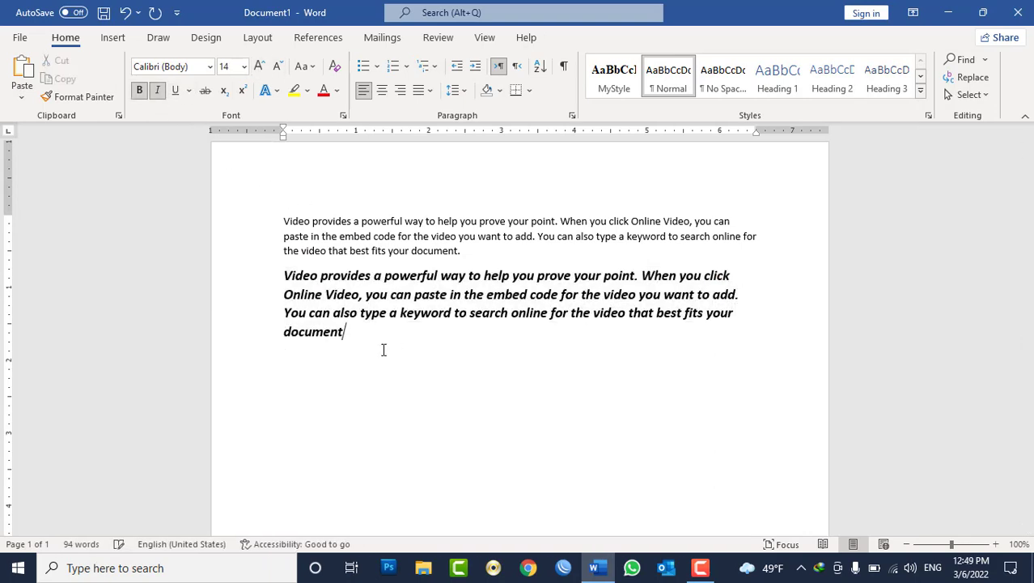
{"action": "key", "text": "BackSpace"}
{"action": "left_click", "coordinate": [306, 220]}
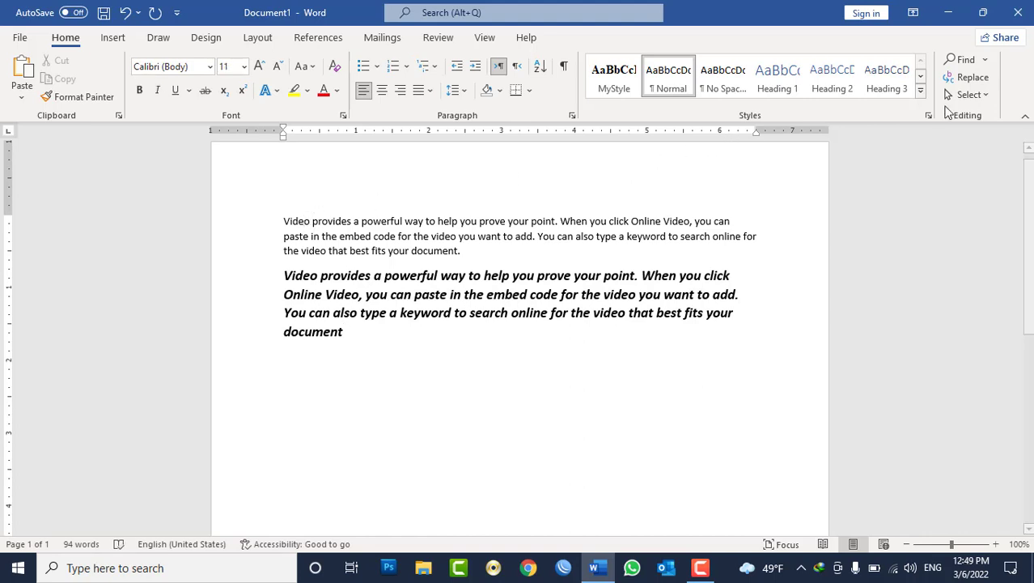
{"action": "left_click", "coordinate": [981, 94]}
{"action": "left_click", "coordinate": [971, 158]}
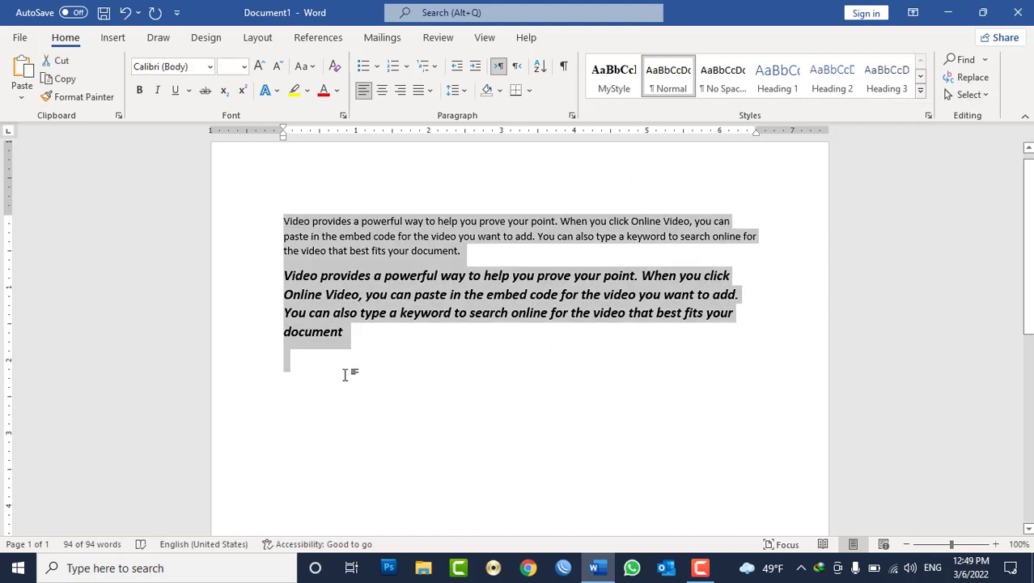
Step: Colour the copy red and apply the Intense Reference style, making it blue small caps
{"action": "left_click_drag", "start_coordinate": [348, 368], "coordinate": [268, 274]}
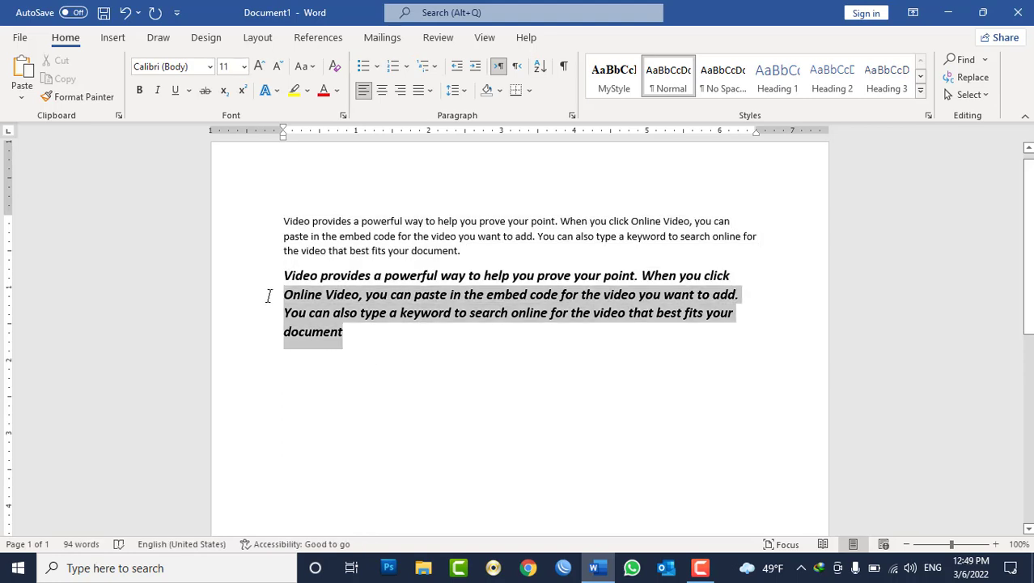
{"action": "left_click", "coordinate": [323, 90]}
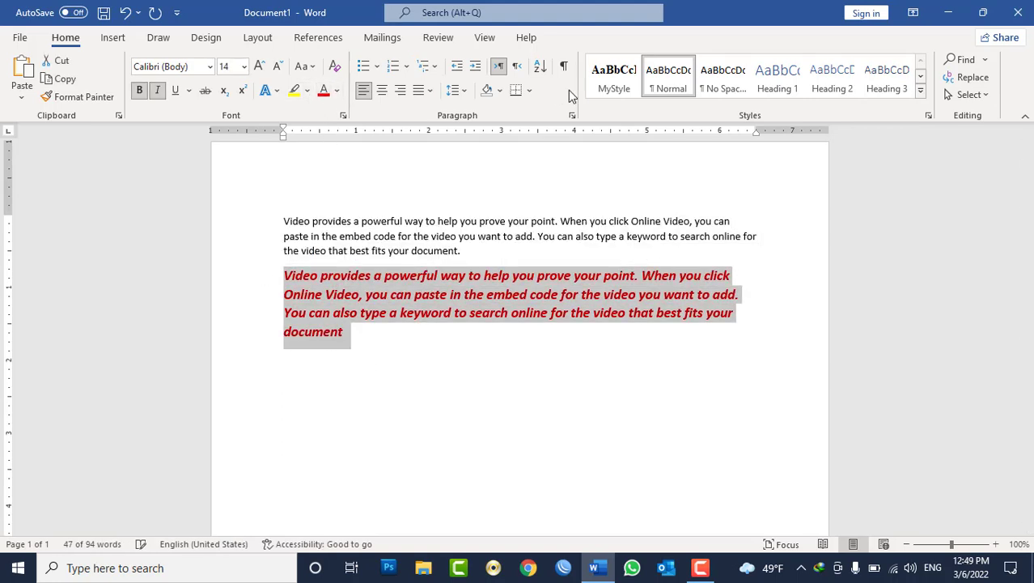
{"action": "left_click", "coordinate": [920, 94]}
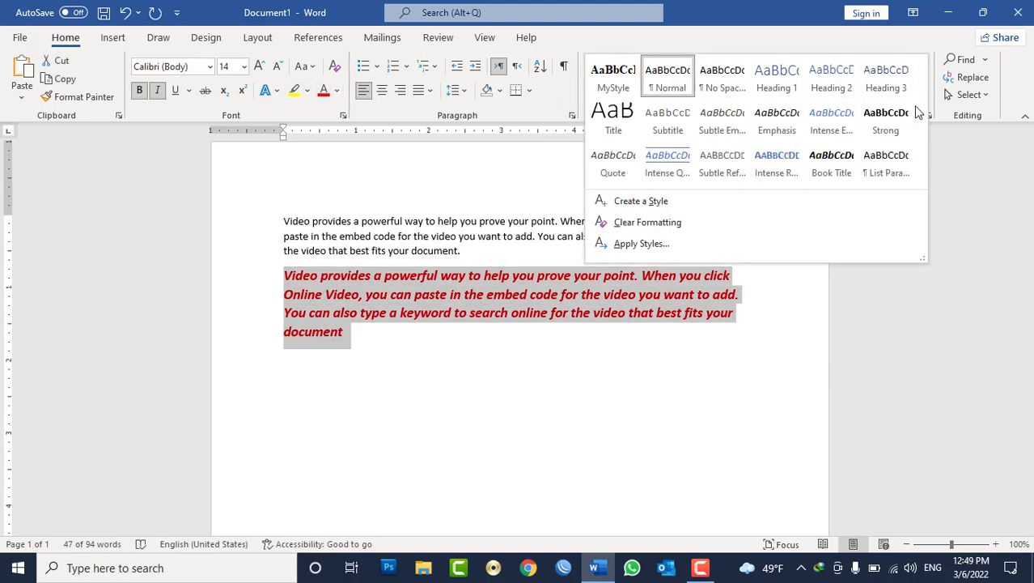
{"action": "left_click", "coordinate": [793, 163]}
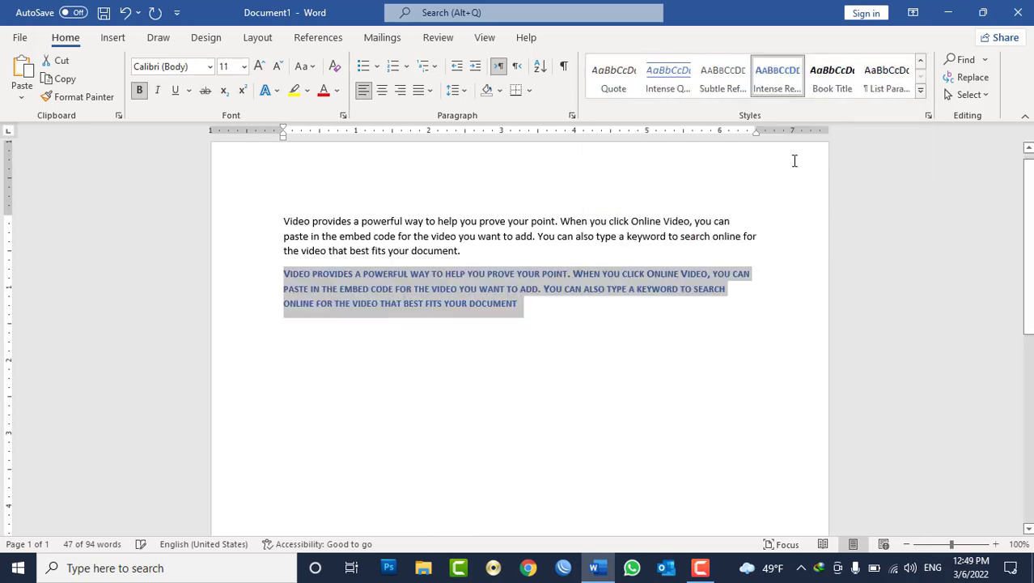
{"action": "left_click", "coordinate": [394, 275]}
{"action": "left_click", "coordinate": [978, 96]}
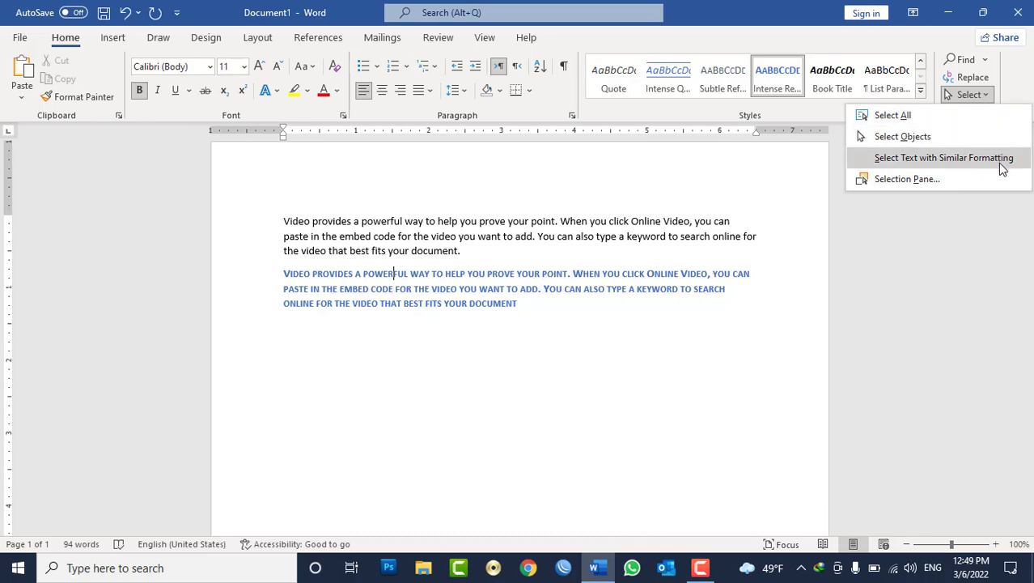
{"action": "left_click", "coordinate": [1002, 159]}
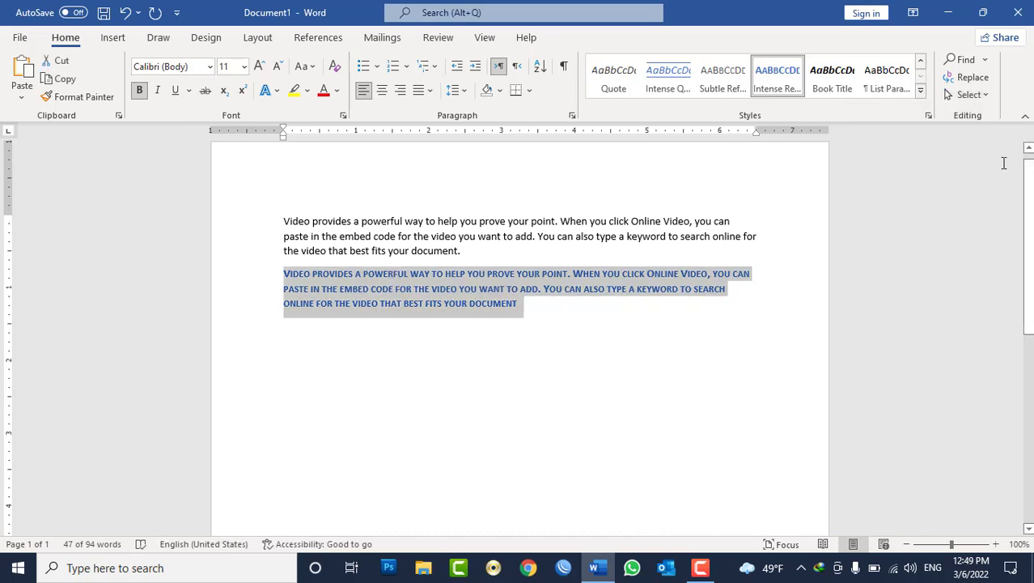
{"action": "left_click", "coordinate": [971, 95]}
{"action": "left_click", "coordinate": [888, 180]}
Step: Draw a chord shape below the text and place a copy of it to the right
{"action": "key", "text": "ctrl+a"}
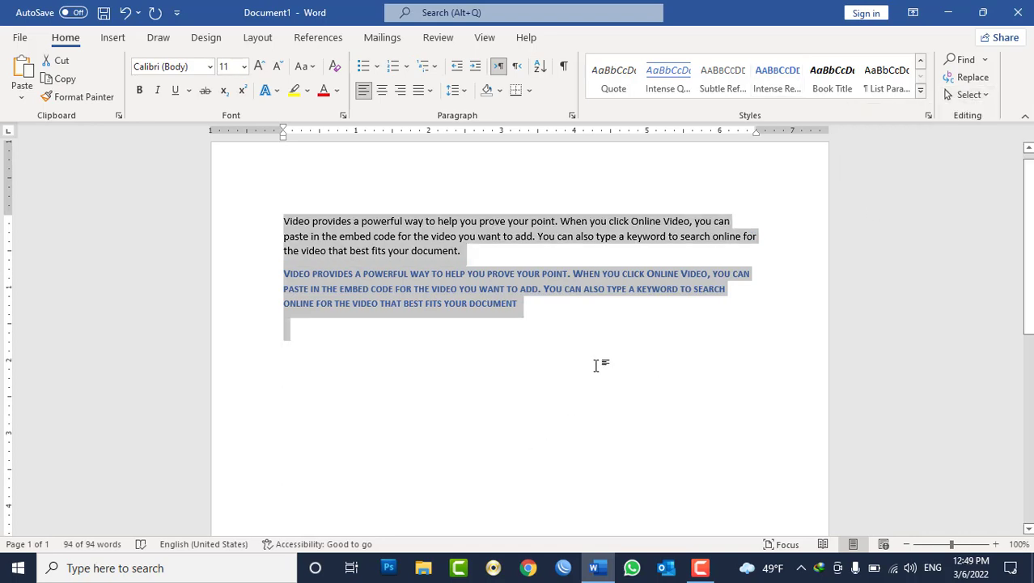
{"action": "left_click", "coordinate": [509, 374]}
{"action": "left_click", "coordinate": [112, 39]}
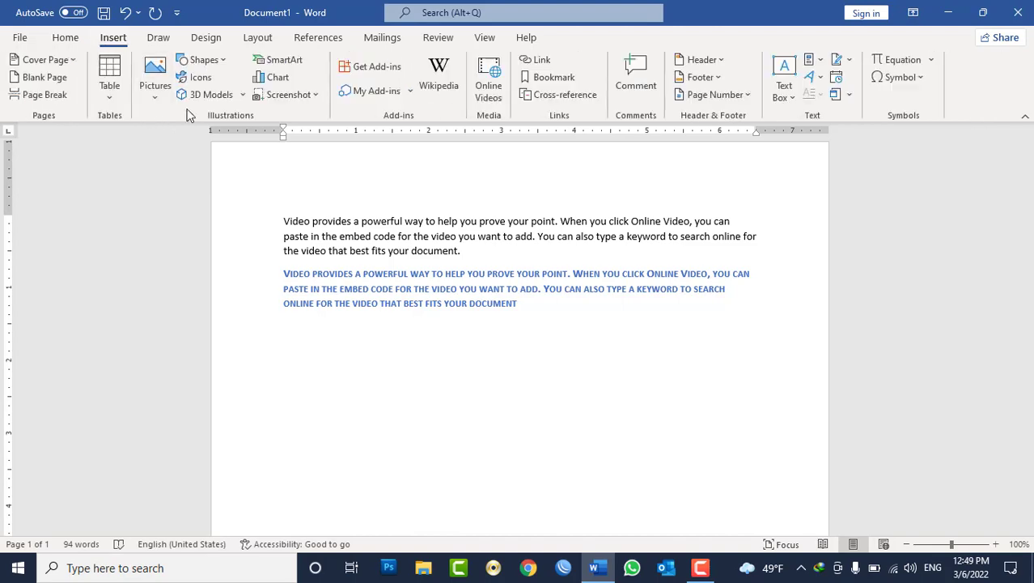
{"action": "left_click", "coordinate": [202, 60]}
{"action": "left_click", "coordinate": [213, 266]}
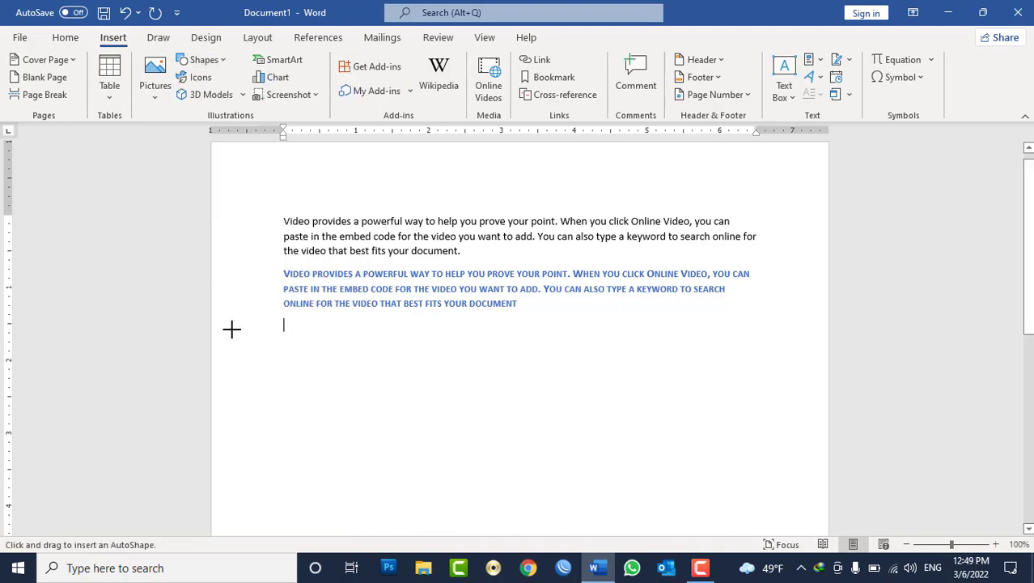
{"action": "left_click_drag", "start_coordinate": [247, 346], "coordinate": [442, 490]}
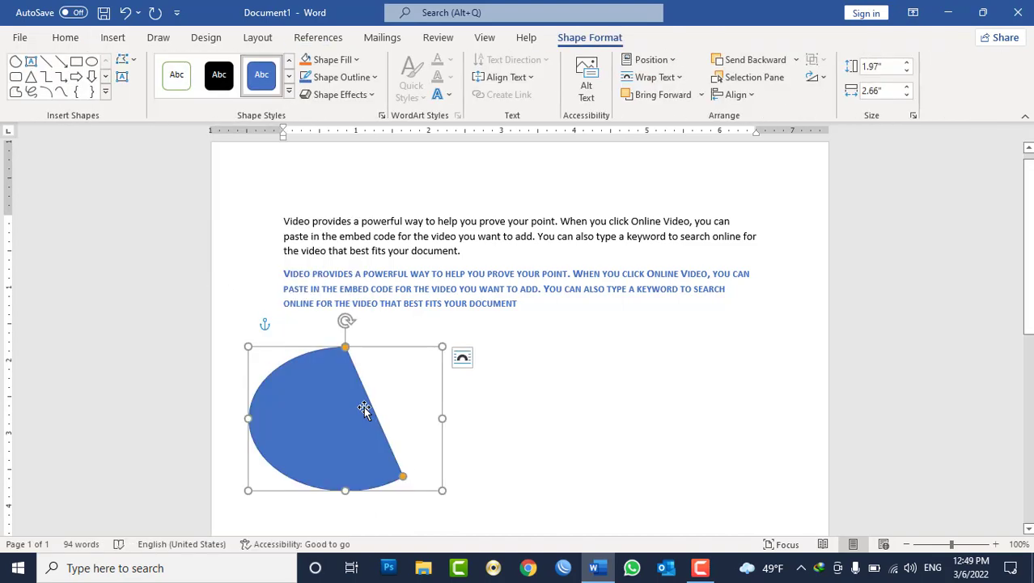
{"action": "mouse_move", "coordinate": [376, 393]}
{"action": "left_mouse_down"}
{"action": "mouse_move", "coordinate": [695, 357]}
{"action": "mouse_move", "coordinate": [647, 396]}
{"action": "left_mouse_up"}
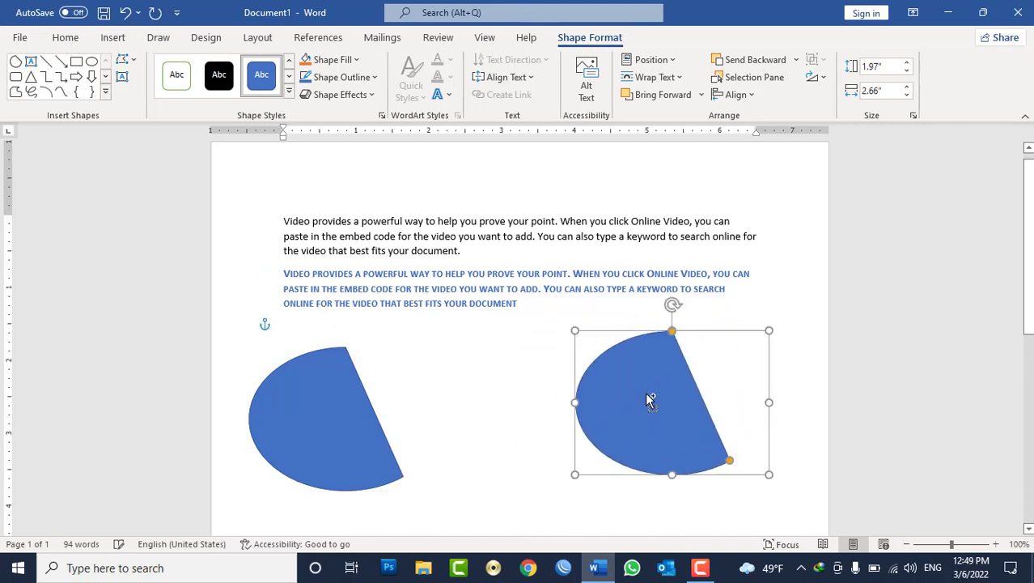
{"action": "left_click", "coordinate": [668, 251]}
Step: Hide and reshow Chord 5 and Chord 6, individually and together, in the Selection Pane
{"action": "left_click", "coordinate": [969, 95]}
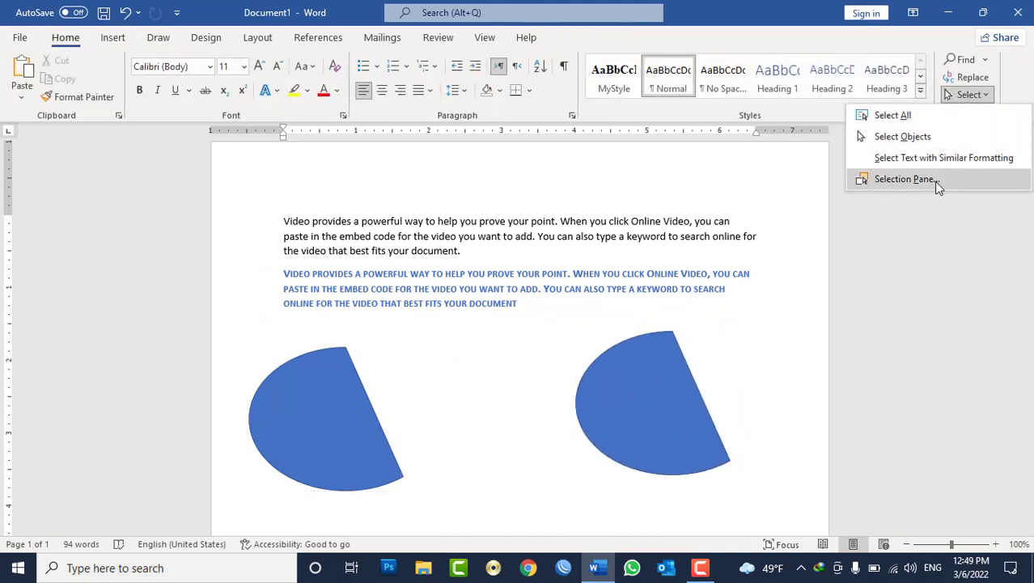
{"action": "left_click", "coordinate": [932, 178]}
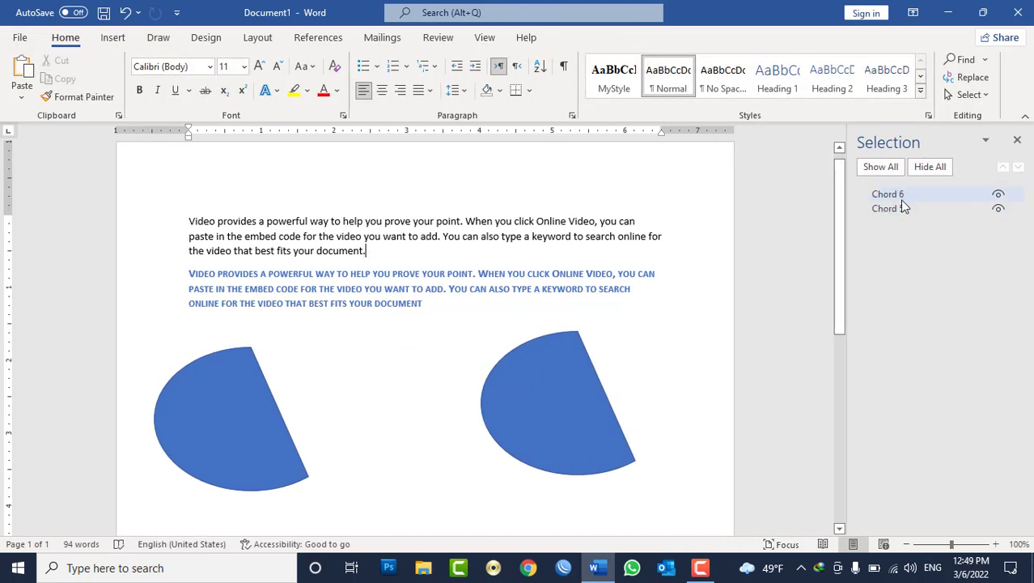
{"action": "left_click", "coordinate": [999, 197]}
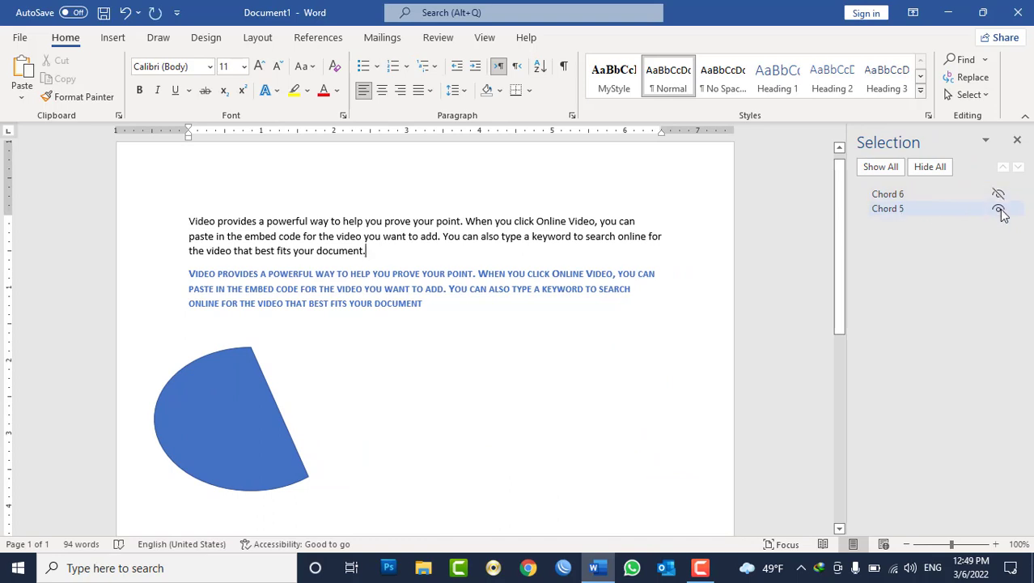
{"action": "left_click", "coordinate": [1000, 209]}
{"action": "left_click", "coordinate": [1000, 209]}
{"action": "left_click", "coordinate": [998, 196]}
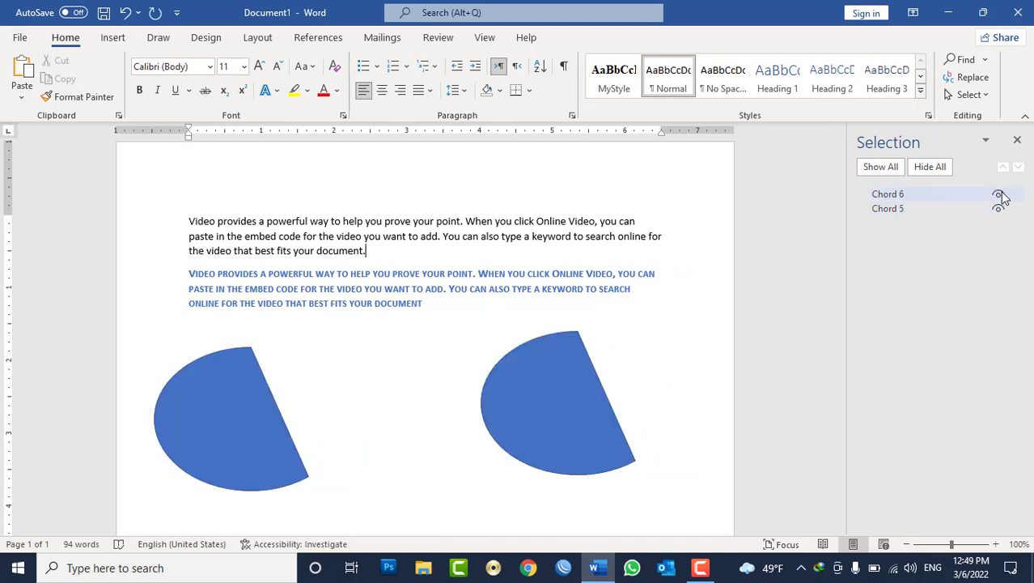
{"action": "left_click", "coordinate": [930, 171]}
{"action": "left_click", "coordinate": [880, 167]}
{"action": "left_click", "coordinate": [1017, 140]}
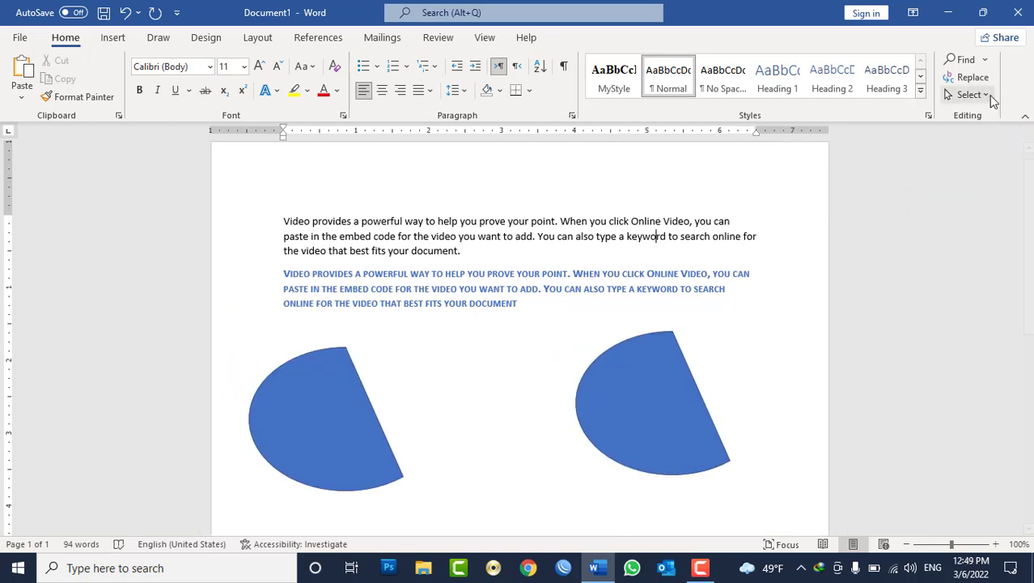
Step: Select everything on the page and delete all the text and shapes
{"action": "left_click", "coordinate": [990, 96]}
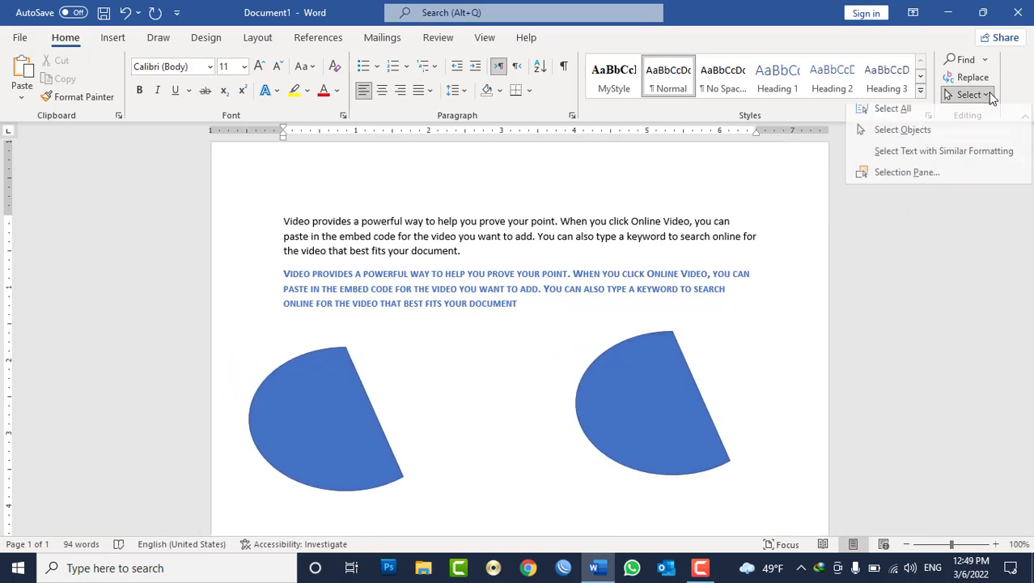
{"action": "left_click", "coordinate": [558, 229]}
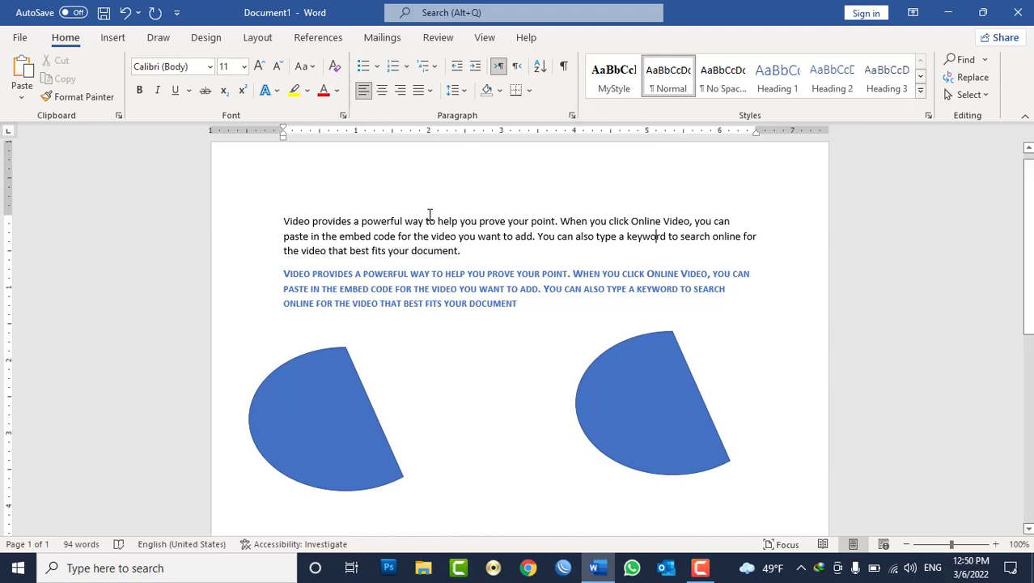
{"action": "key", "text": "ctrl+a"}
{"action": "key", "text": "Delete"}
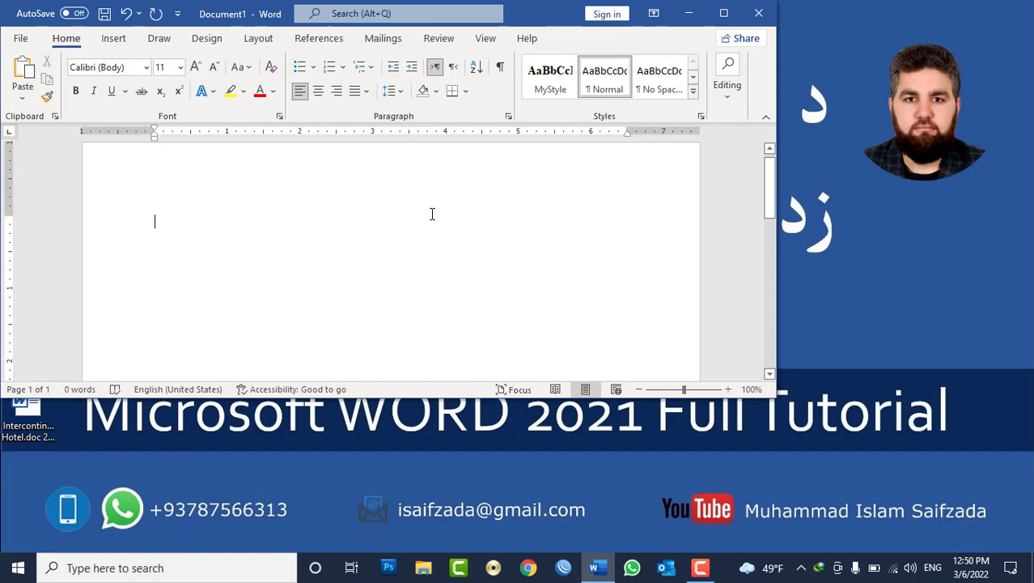
Step: Close the document without saving the changes
{"action": "key", "text": "alt+F4"}
{"action": "key", "text": "Tab"}
{"action": "key", "text": "Return"}
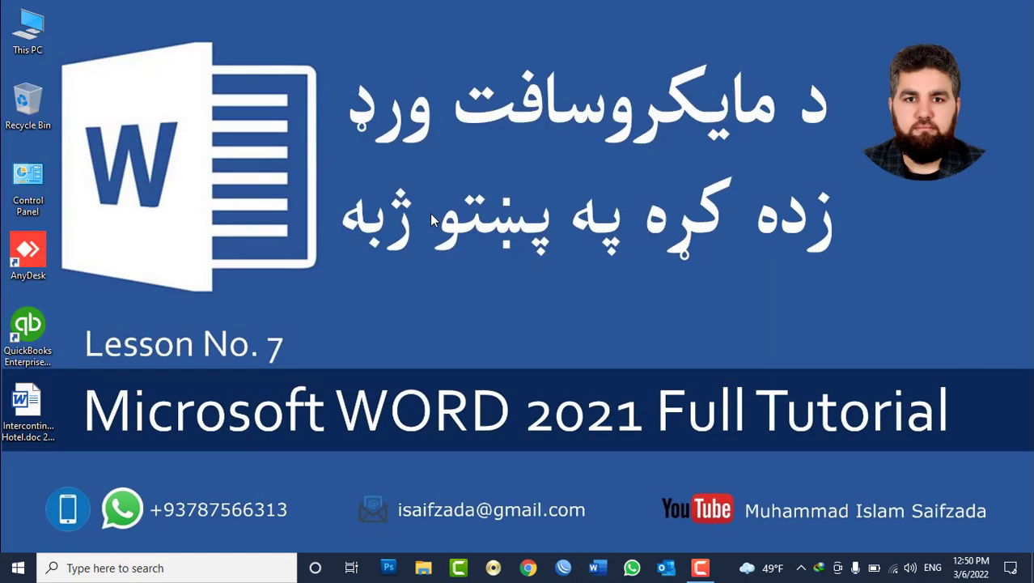